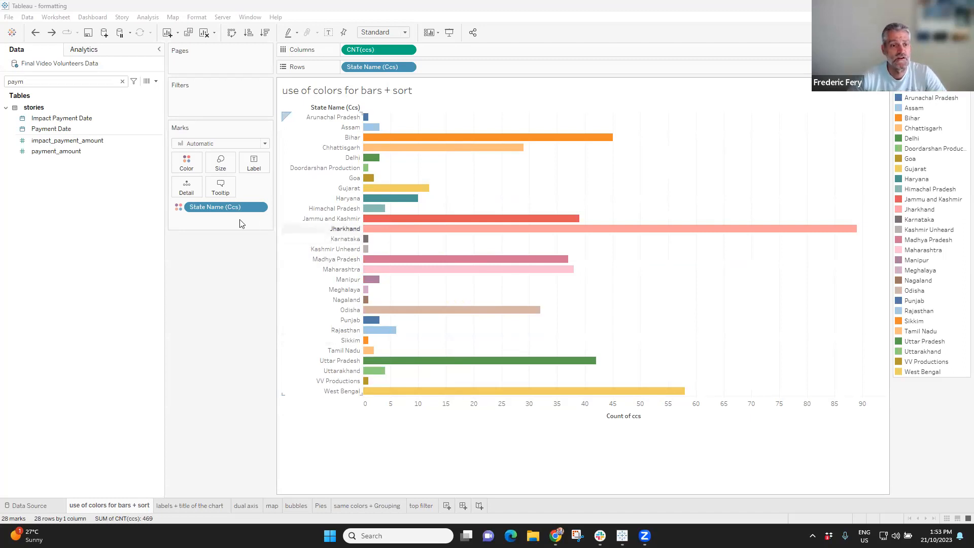
Replace the State Name coloring of the bars with a color gradient based on the count of ccs.
{"action": "left_click_drag", "start_coordinate": [216, 208], "coordinate": [222, 283]}
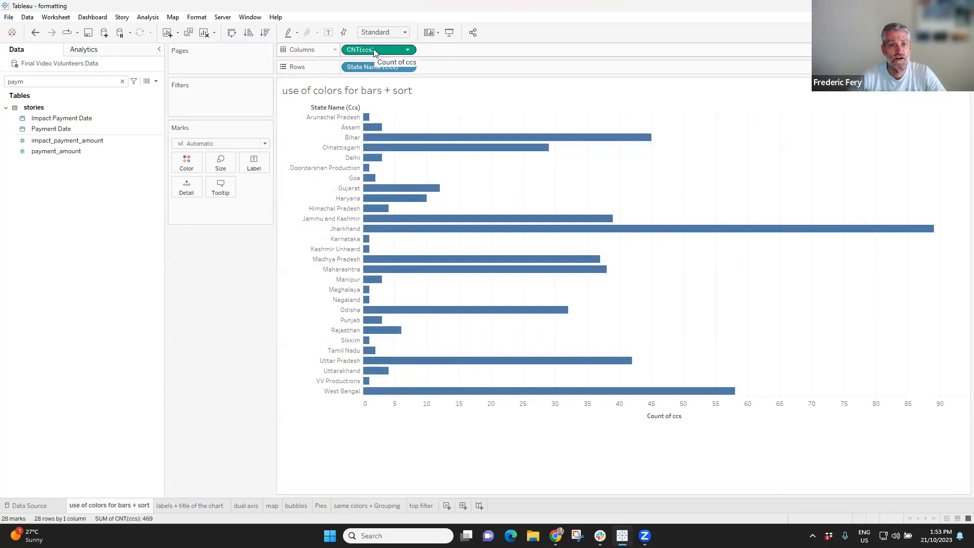
{"action": "mouse_move", "coordinate": [373, 49]}
{"action": "left_mouse_down"}
{"action": "mouse_move", "coordinate": [386, 49]}
{"action": "mouse_move", "coordinate": [190, 167]}
{"action": "left_mouse_up"}
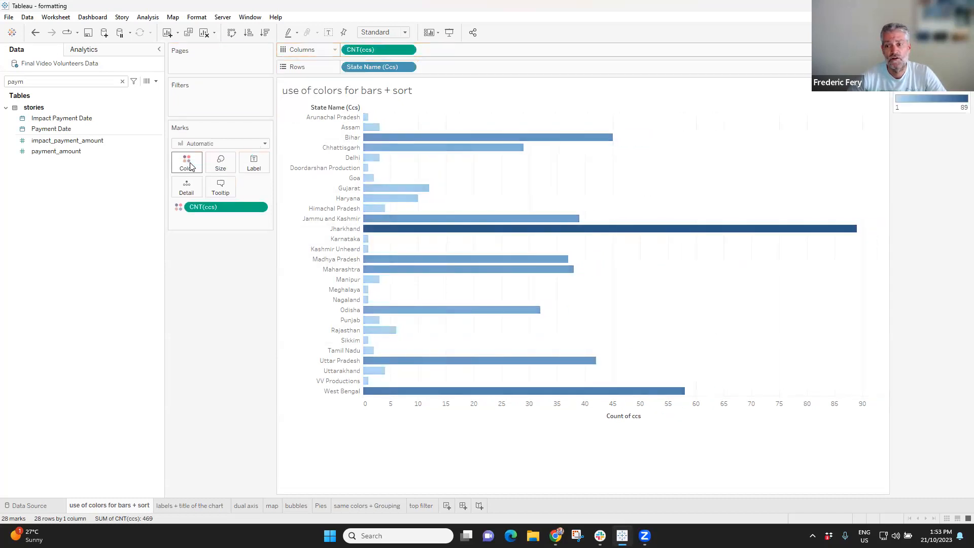
{"action": "mouse_move", "coordinate": [623, 231]}
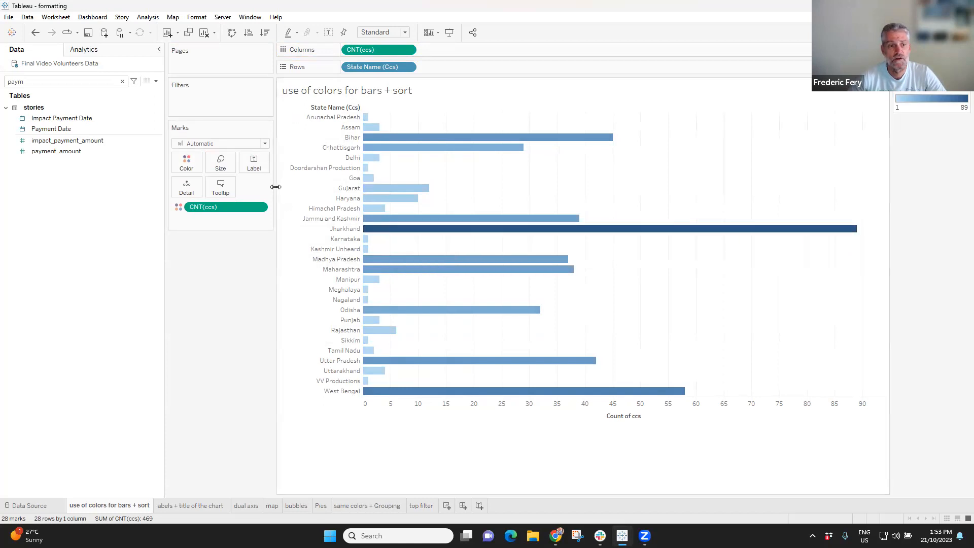
{"action": "left_click", "coordinate": [187, 163]}
{"action": "left_click", "coordinate": [226, 197]}
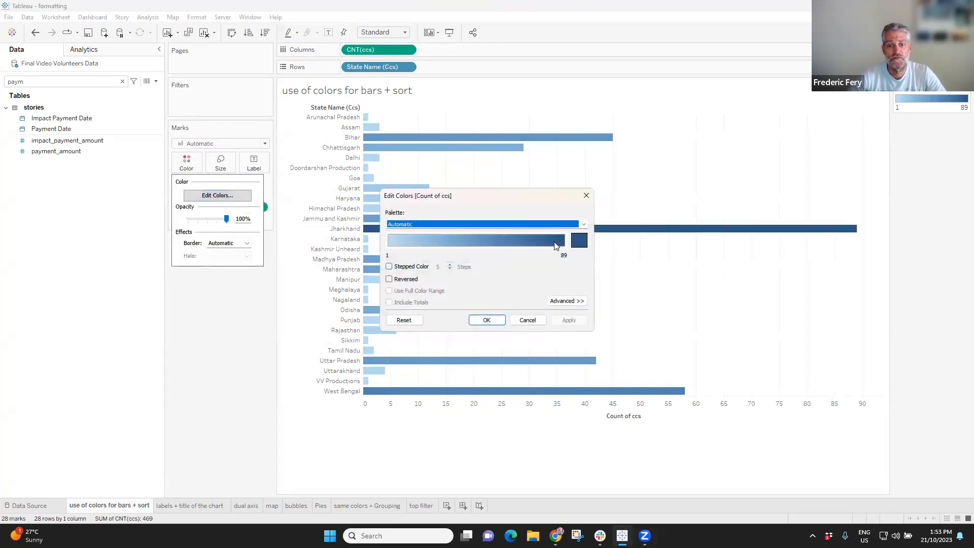
{"action": "left_click", "coordinate": [583, 224]}
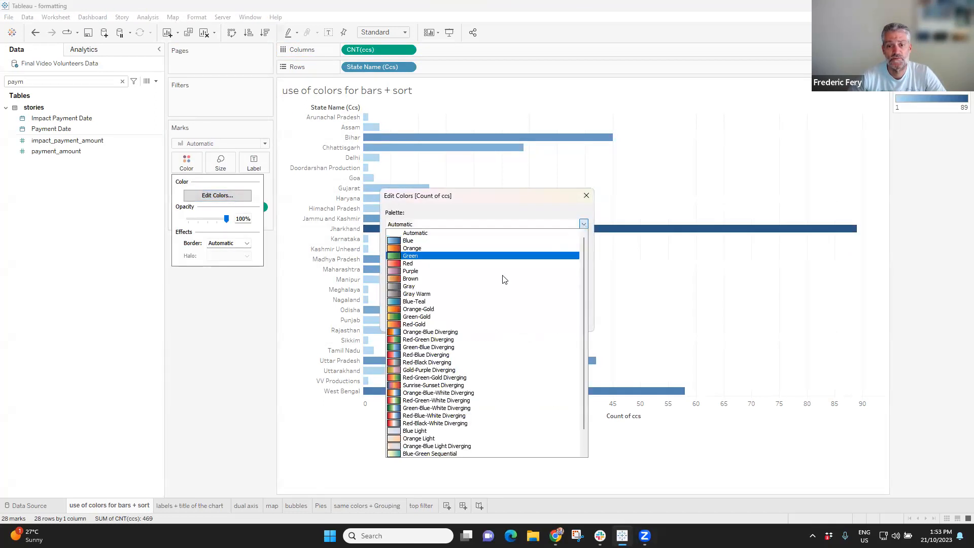
{"action": "left_click", "coordinate": [492, 202]}
{"action": "left_click", "coordinate": [526, 319]}
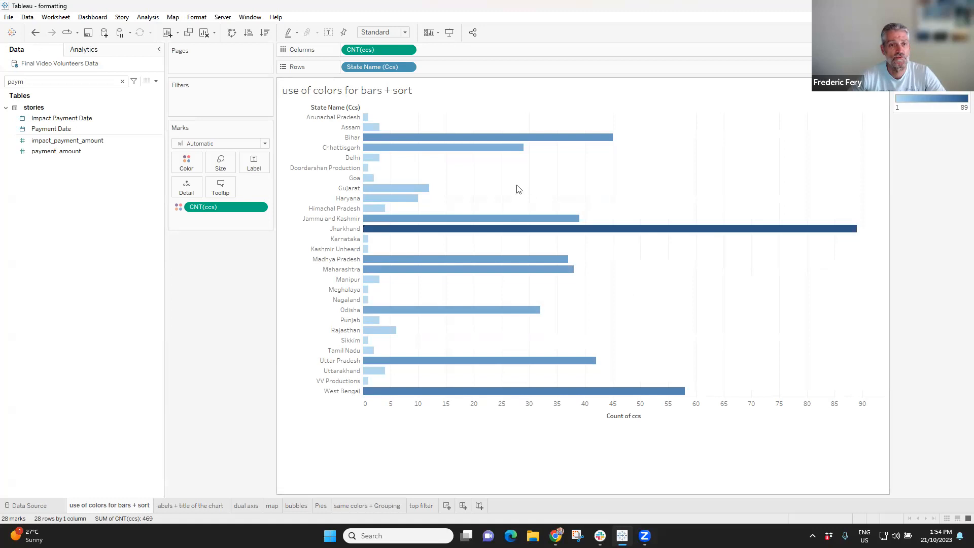
Sort the states in descending order by count of ccs.
{"action": "left_click", "coordinate": [265, 32]}
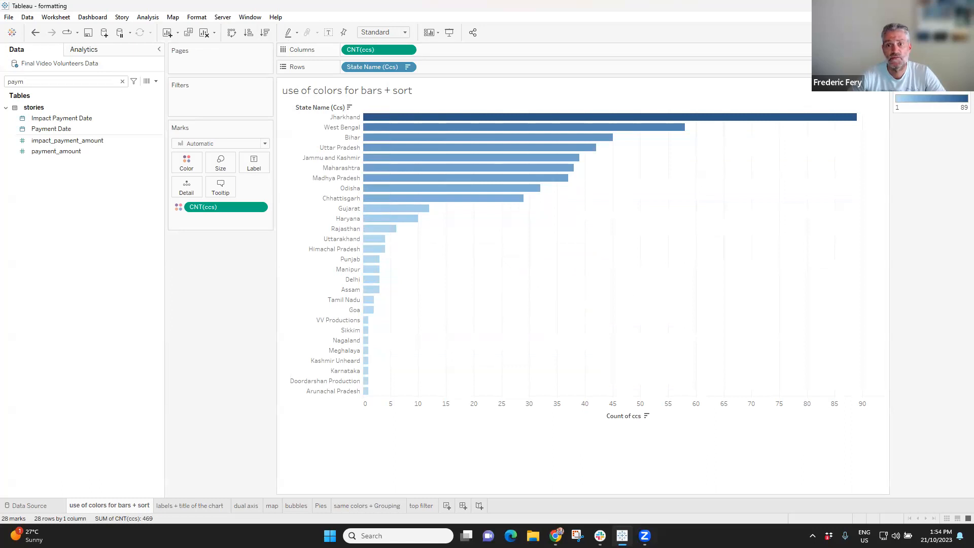
{"action": "mouse_move", "coordinate": [664, 118]}
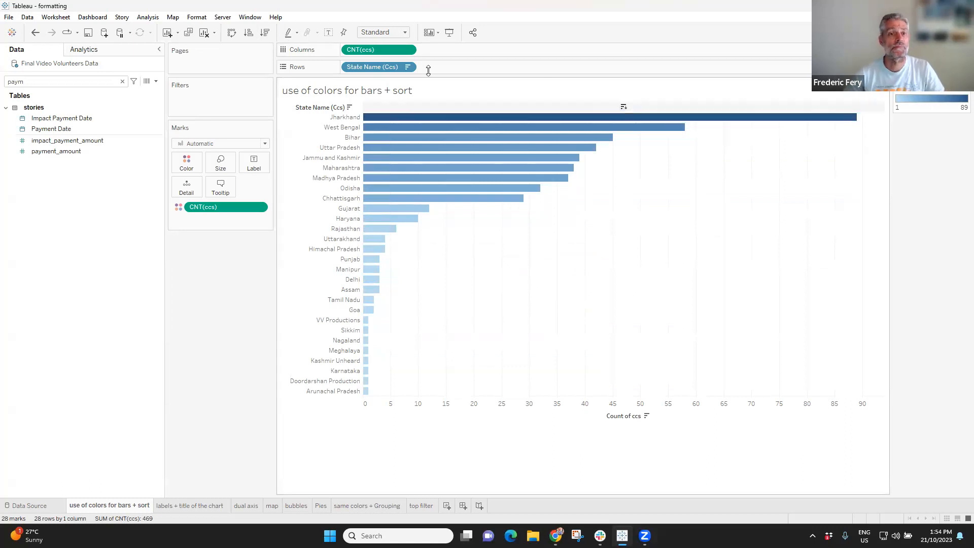
Swap the chart's rows and columns to view vertical bars, and swap them back to horizontal.
{"action": "left_click", "coordinate": [232, 33]}
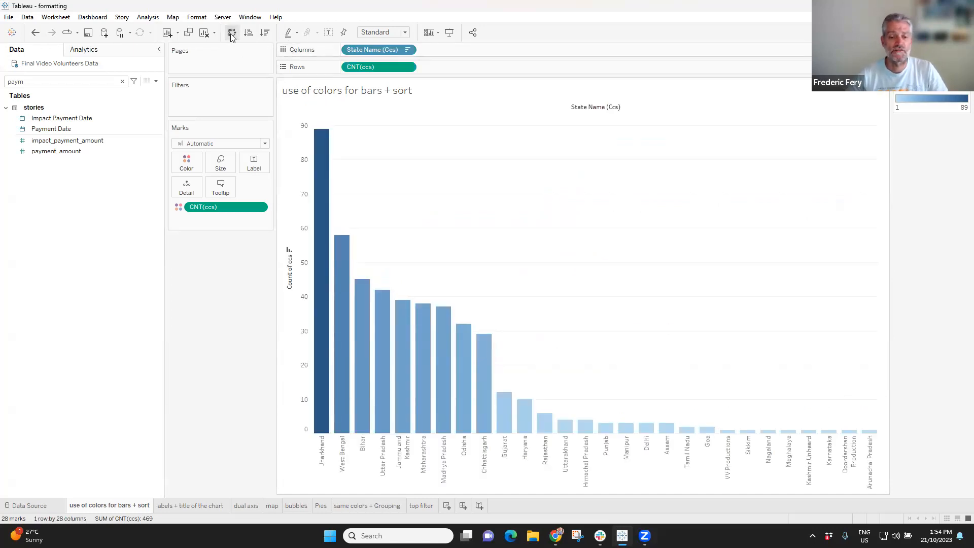
{"action": "left_click", "coordinate": [232, 33]}
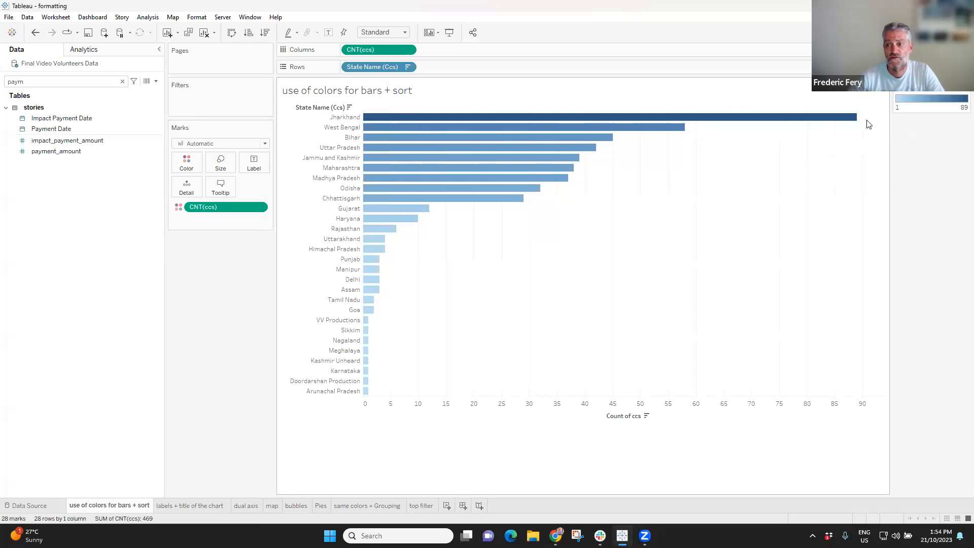
Show mark labels with the count on every bar.
{"action": "left_click", "coordinate": [254, 163]}
{"action": "left_click", "coordinate": [272, 187]}
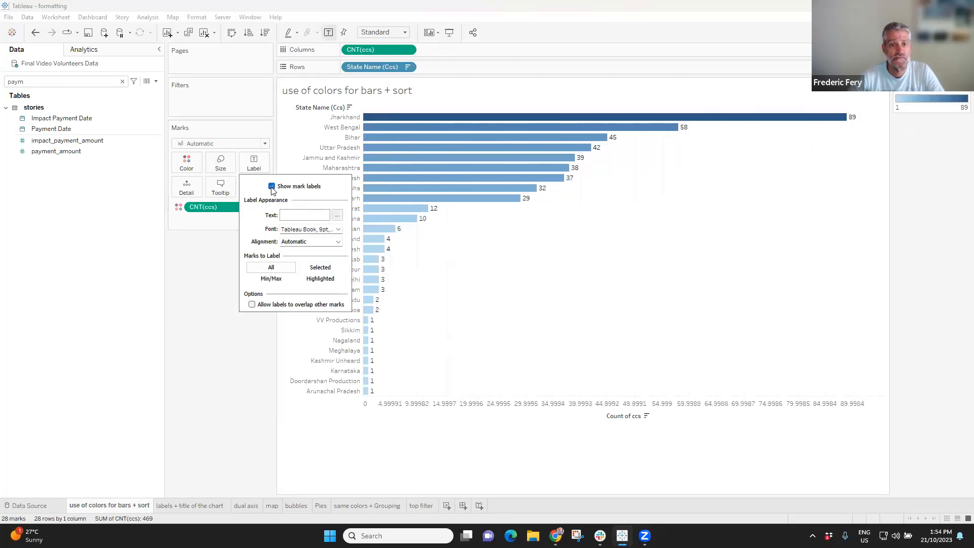
{"action": "mouse_move", "coordinate": [853, 119]}
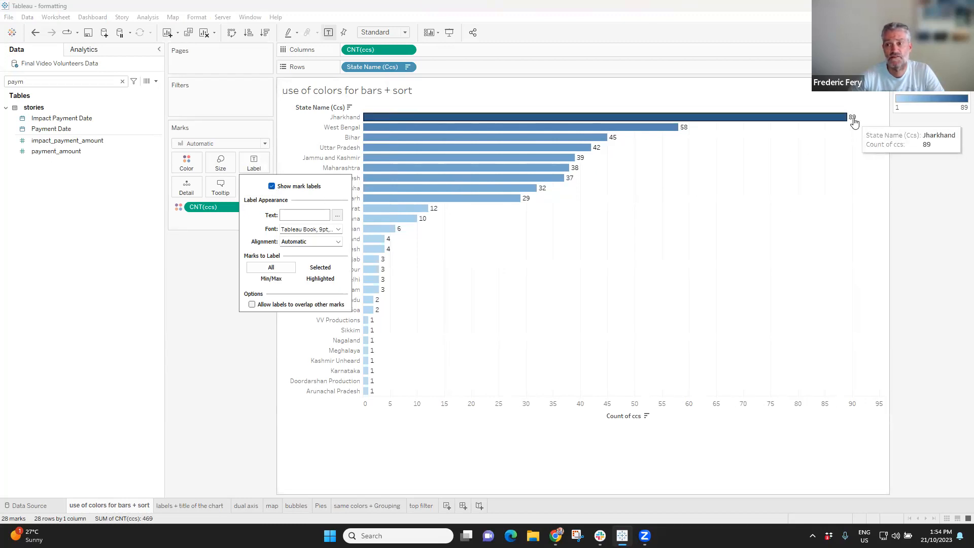
{"action": "left_click", "coordinate": [857, 124]}
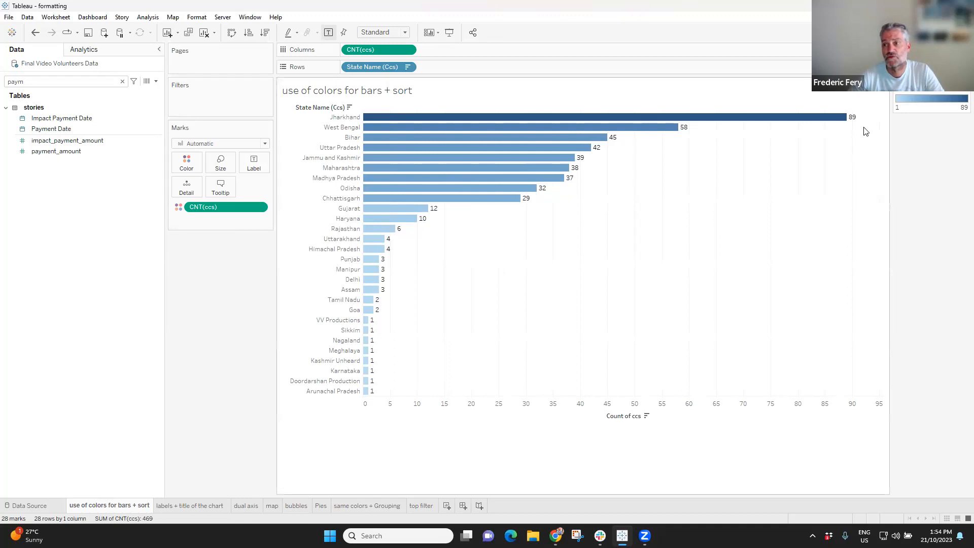
Set the horizontal alignment of the bar labels to left.
{"action": "mouse_move", "coordinate": [855, 125]}
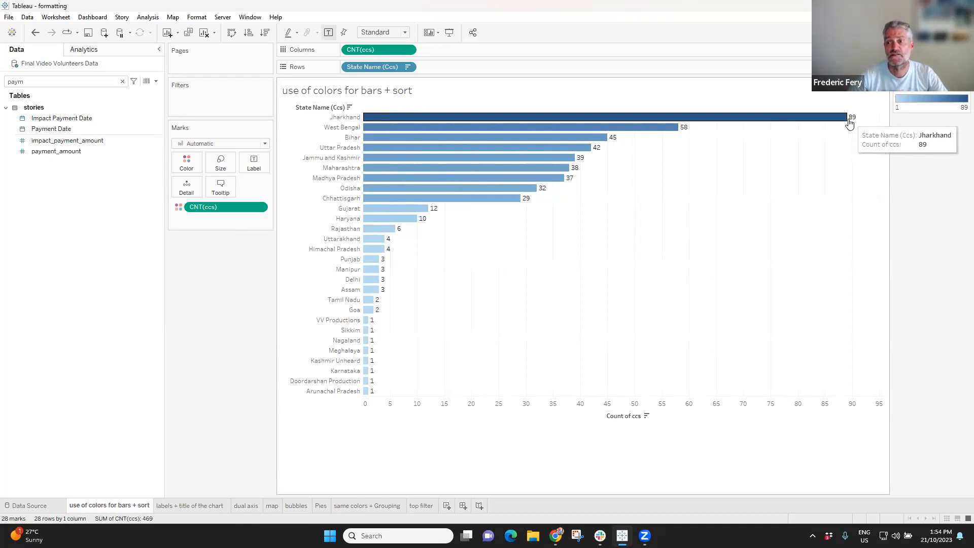
{"action": "left_click", "coordinate": [255, 163]}
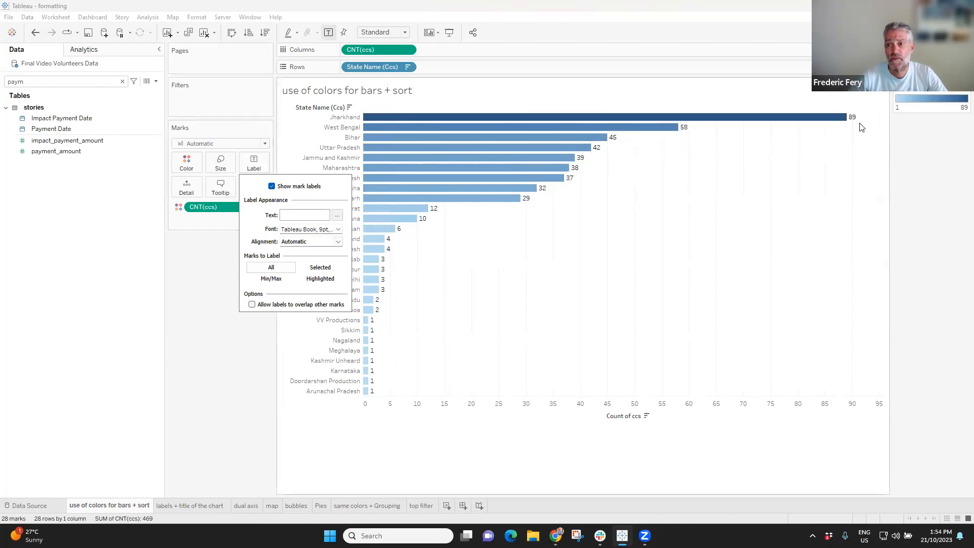
{"action": "left_click", "coordinate": [320, 244]}
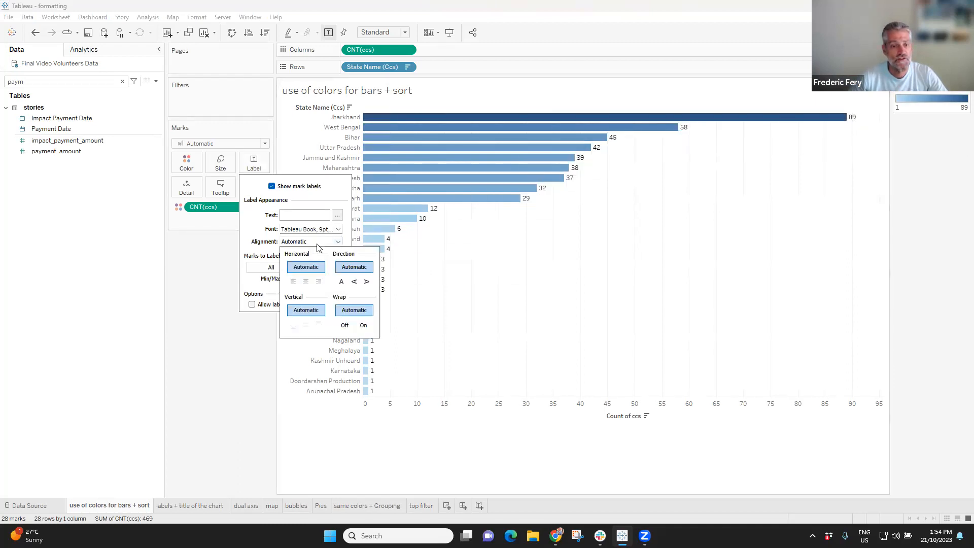
{"action": "left_click", "coordinate": [294, 283]}
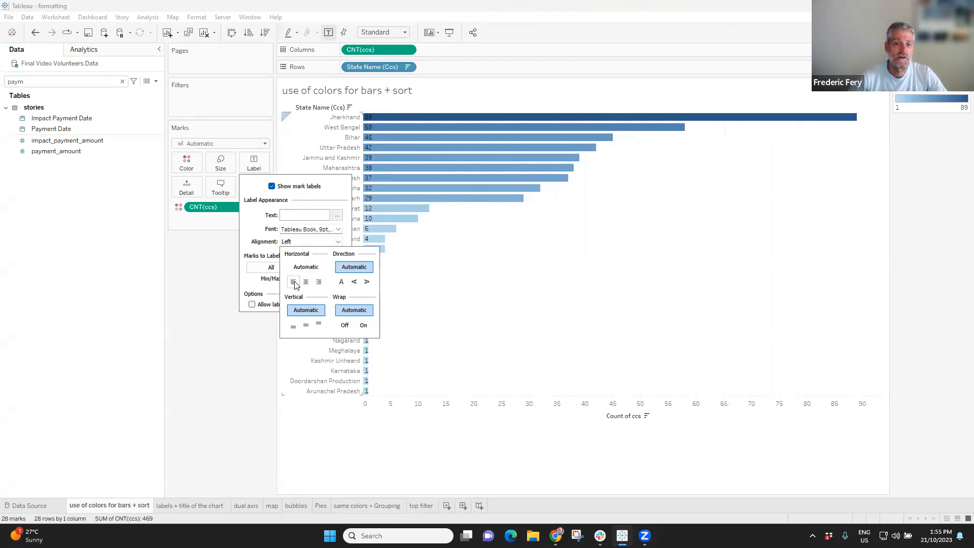
{"action": "left_click", "coordinate": [539, 303]}
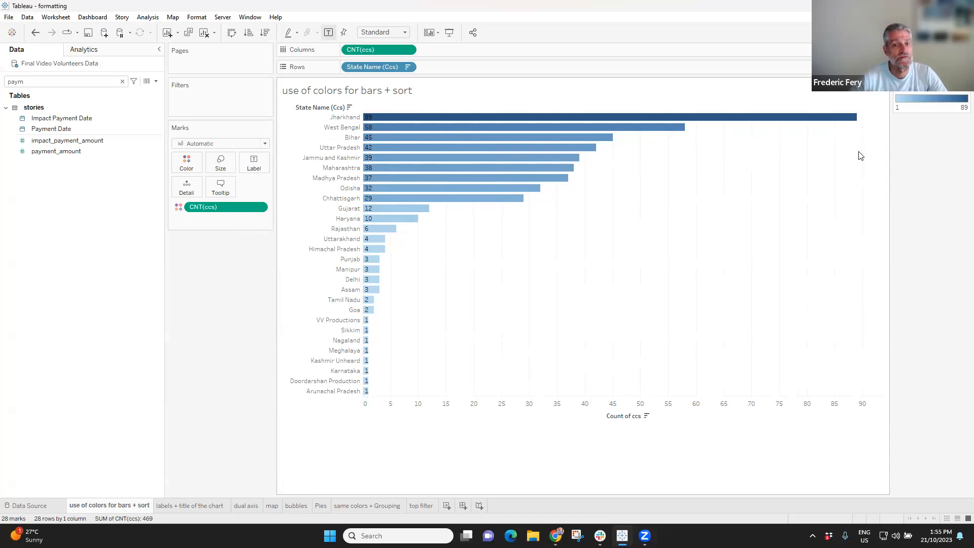
Hide the Count of ccs axis header and fit the chart to Entire View.
{"action": "right_click", "coordinate": [605, 405]}
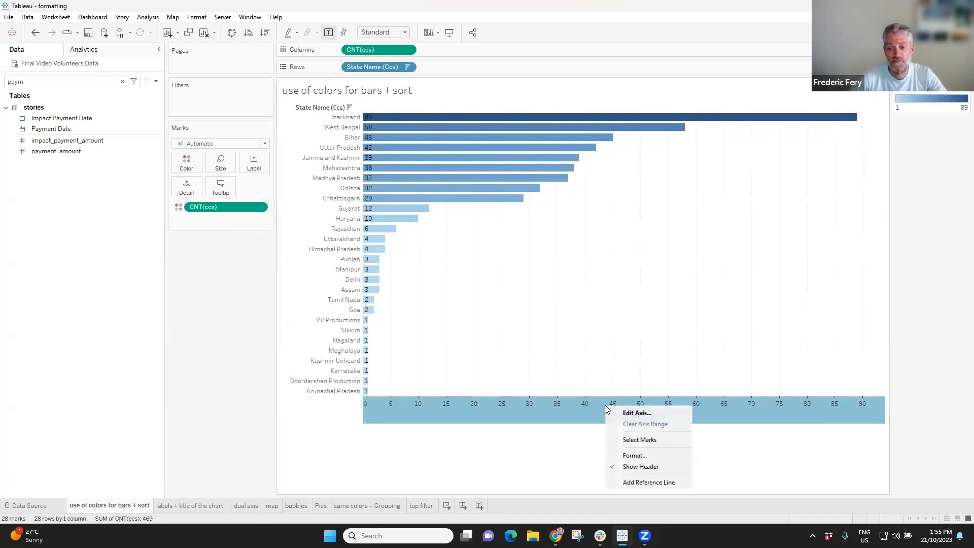
{"action": "left_click", "coordinate": [634, 467]}
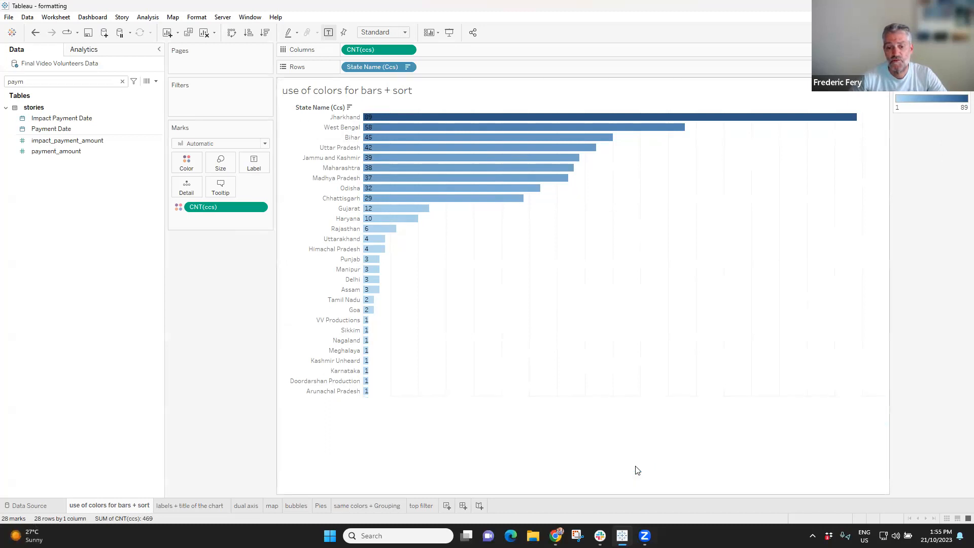
{"action": "left_click", "coordinate": [405, 32]}
{"action": "left_click", "coordinate": [388, 66]}
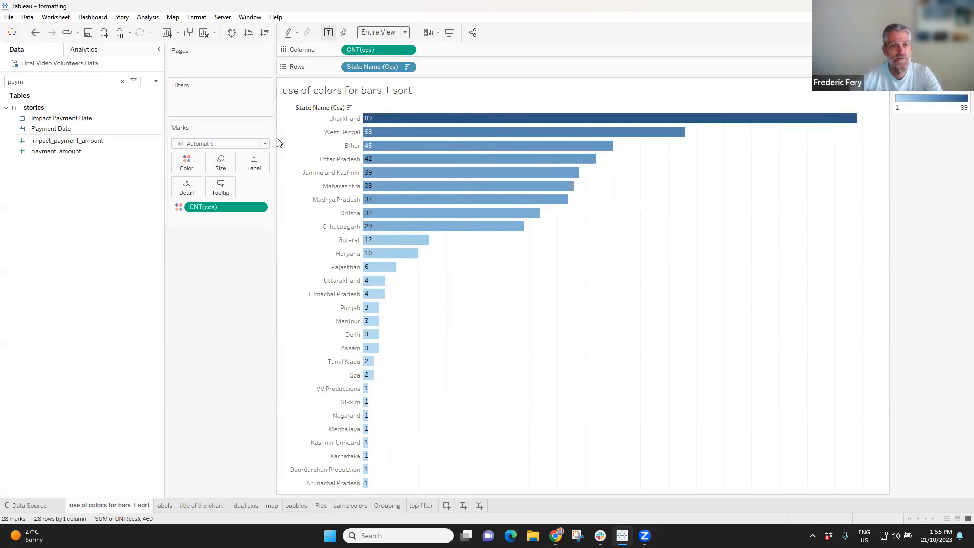
Switch to the screen snipping tool and capture the chart area as an image.
{"action": "left_click", "coordinate": [577, 536]}
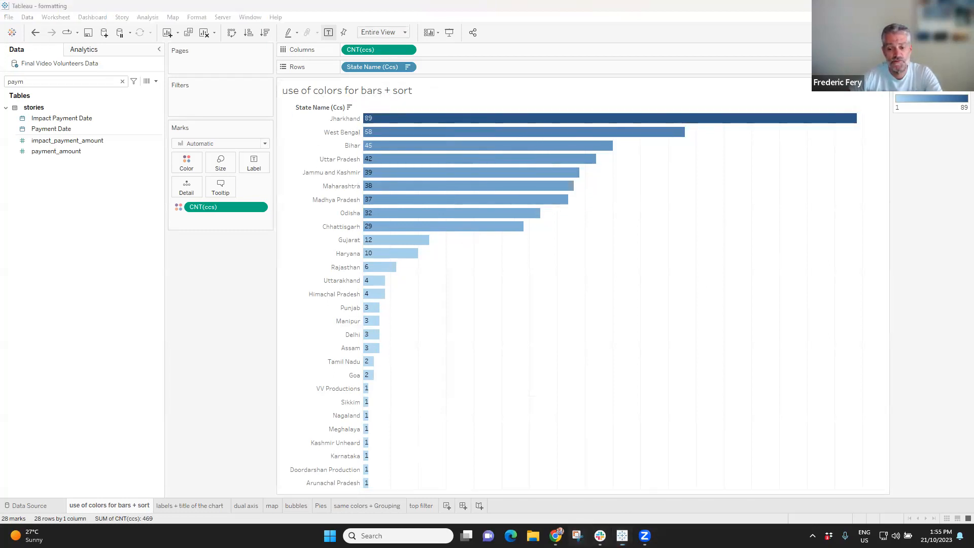
{"action": "left_click", "coordinate": [380, 188]}
{"action": "left_click_drag", "start_coordinate": [275, 75], "coordinate": [743, 461]}
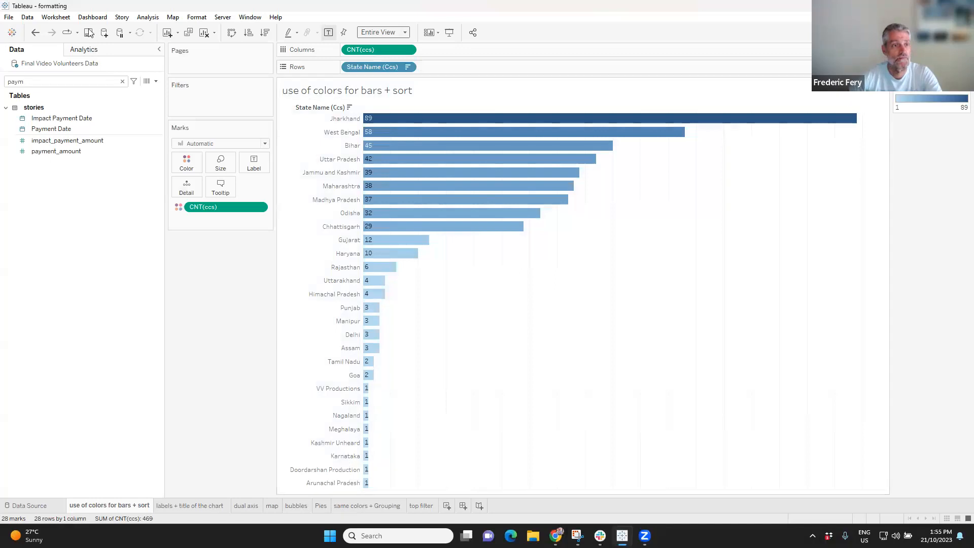
View the export options available for the worksheet.
{"action": "left_click", "coordinate": [57, 18]}
{"action": "mouse_move", "coordinate": [70, 57]}
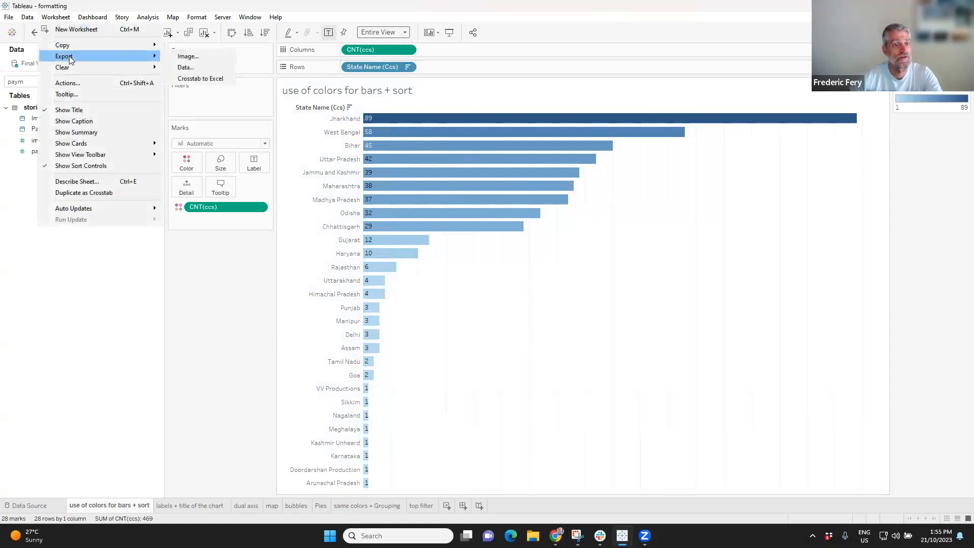
{"action": "left_click", "coordinate": [608, 332]}
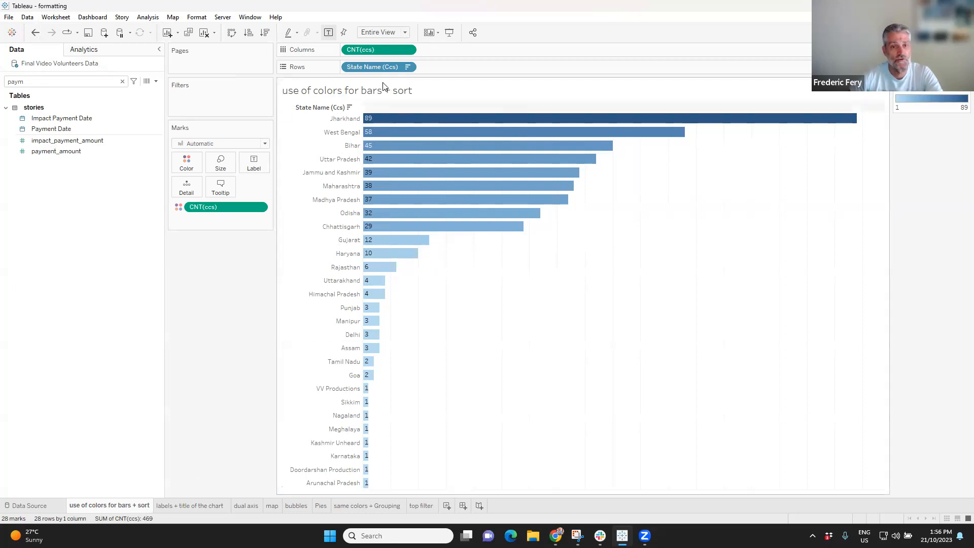
{"action": "double_click", "coordinate": [97, 506]}
{"action": "key", "text": "Escape"}
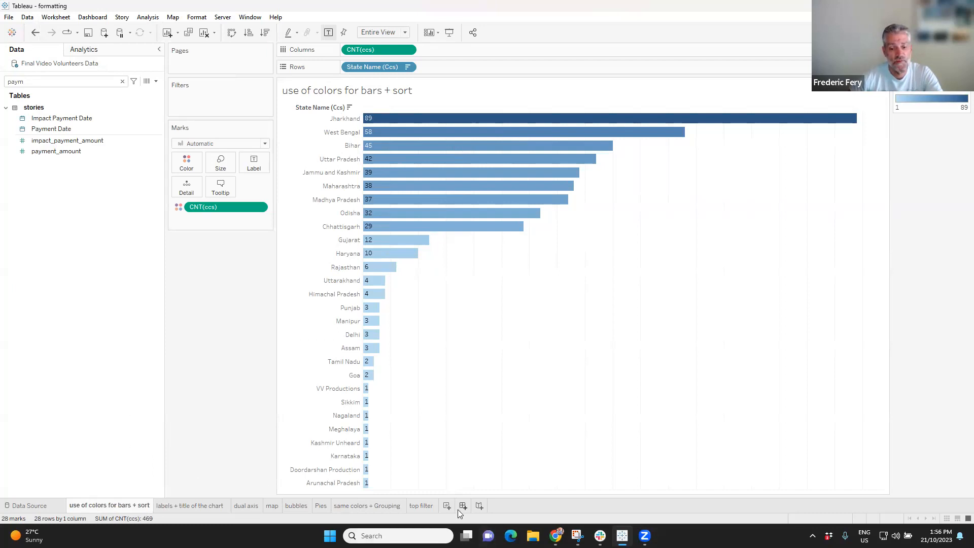
Add five blank worksheets after the top filter sheet.
{"action": "left_click", "coordinate": [447, 507]}
{"action": "left_click", "coordinate": [476, 506]}
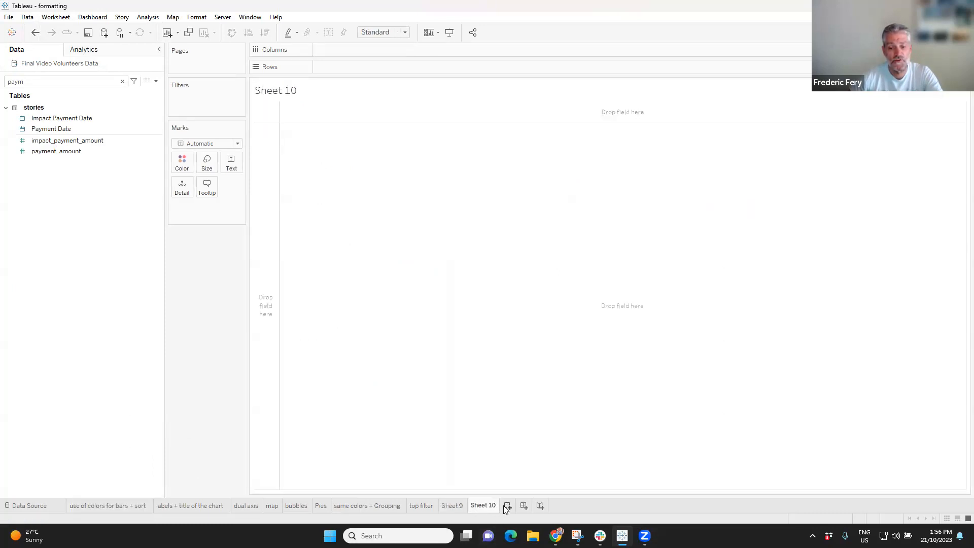
{"action": "left_click", "coordinate": [507, 506]}
{"action": "left_click", "coordinate": [538, 506]}
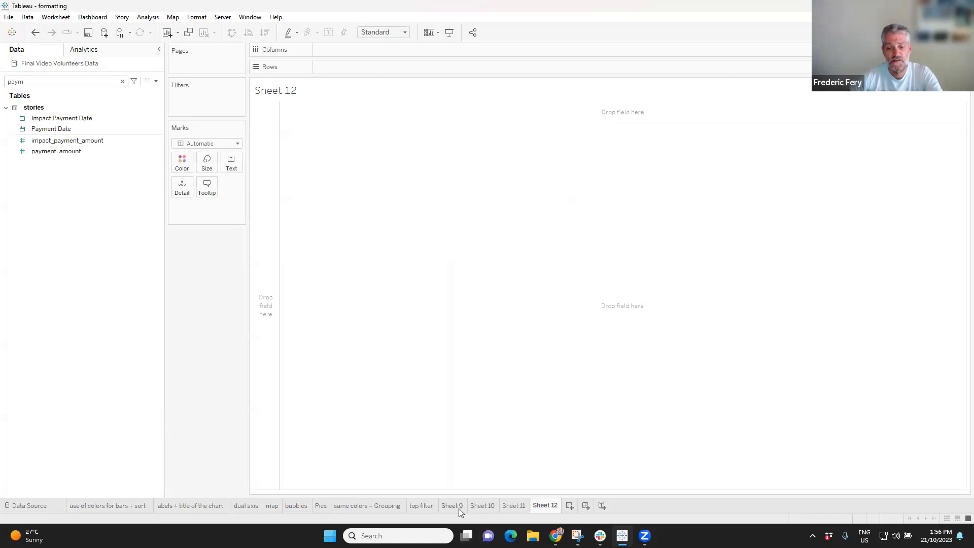
{"action": "left_click", "coordinate": [570, 506]}
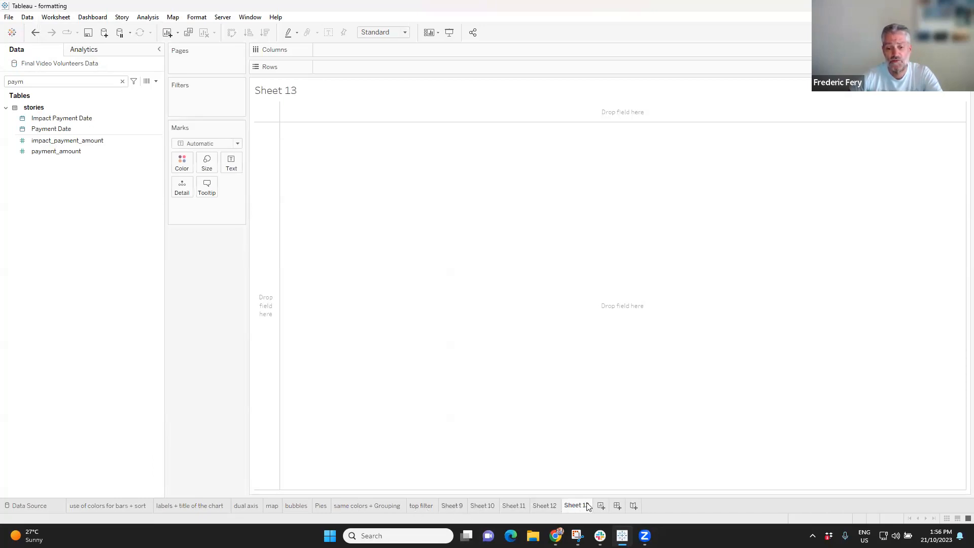
Rename the "use of colors for bars + sort" sheet as "Count of CSS per State".
{"action": "left_click", "coordinate": [98, 507]}
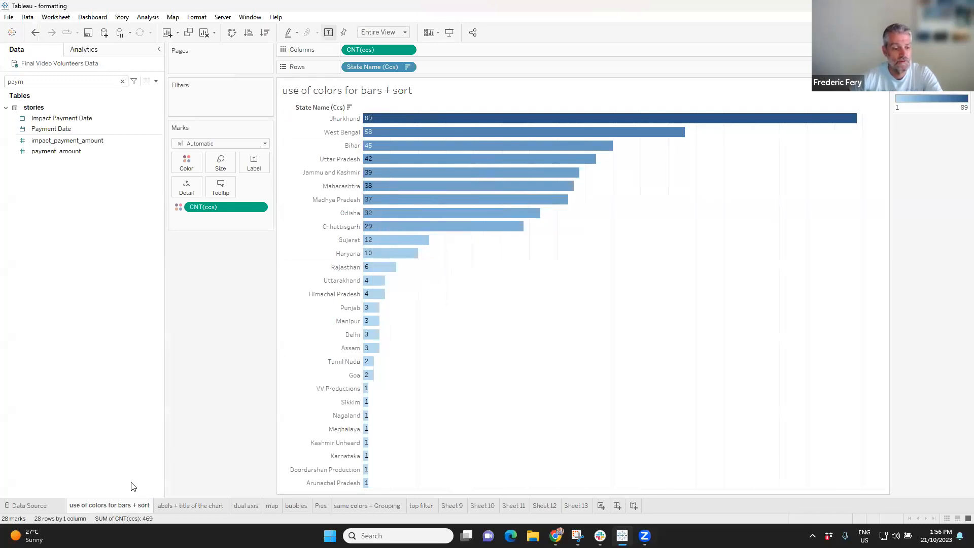
{"action": "double_click", "coordinate": [109, 506]}
{"action": "type", "text": "Count of CSS per States"}
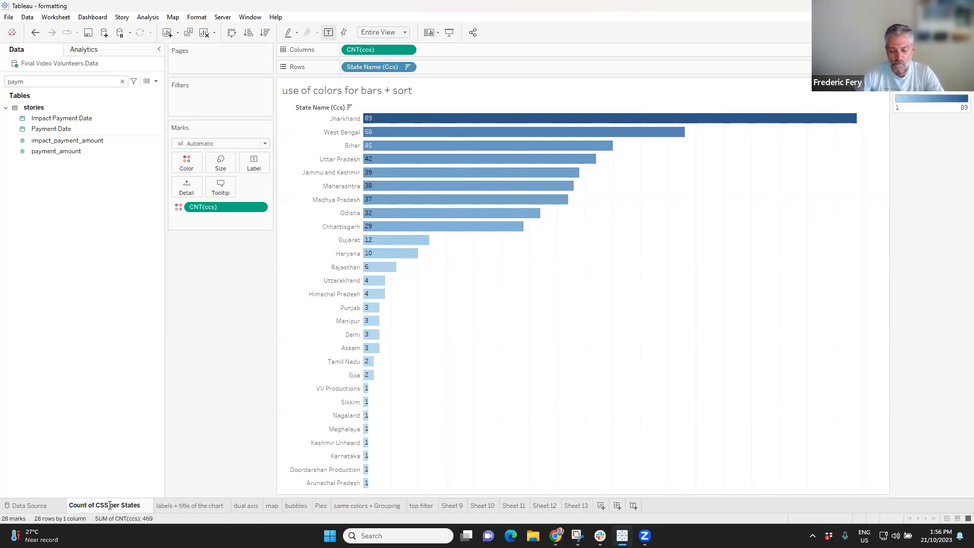
{"action": "key", "text": "BackSpace"}
{"action": "key", "text": "Return"}
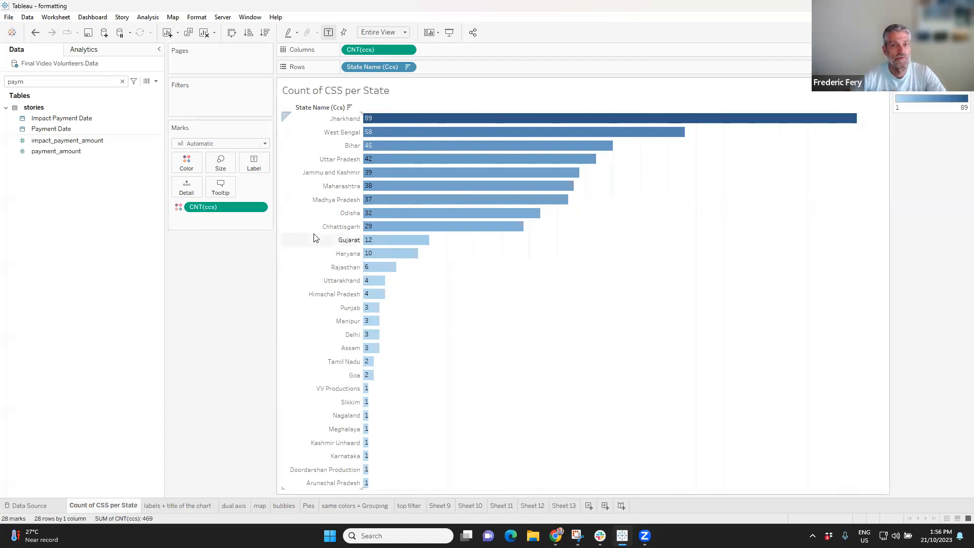
Replace the worksheet title with the text "Number of Correspondants per State".
{"action": "double_click", "coordinate": [328, 91]}
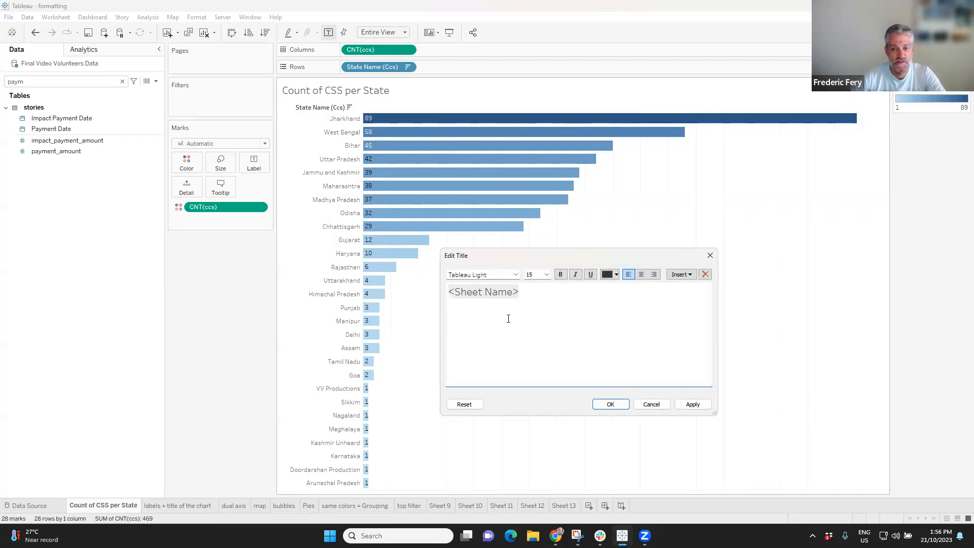
{"action": "left_click_drag", "start_coordinate": [530, 292], "coordinate": [448, 295]}
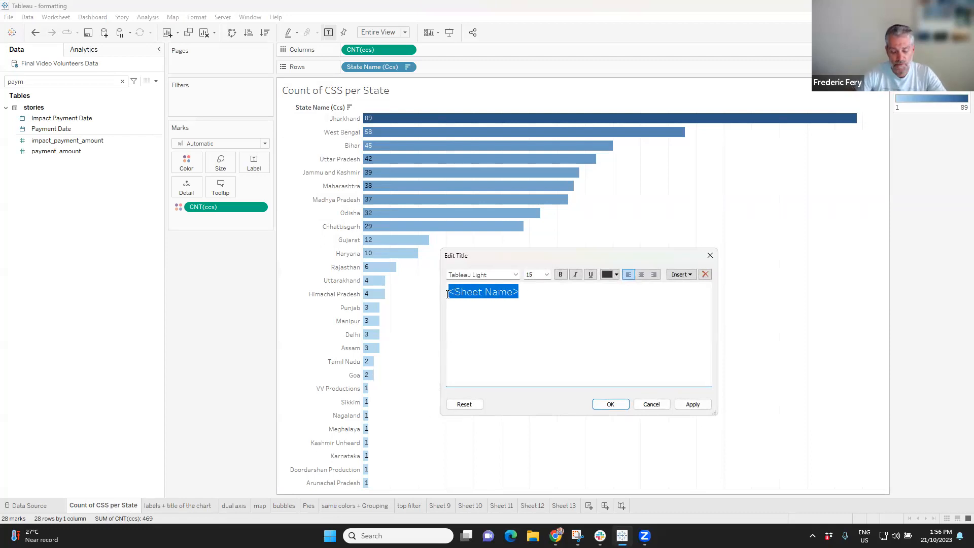
{"action": "type", "text": "Number of Correspondant"}
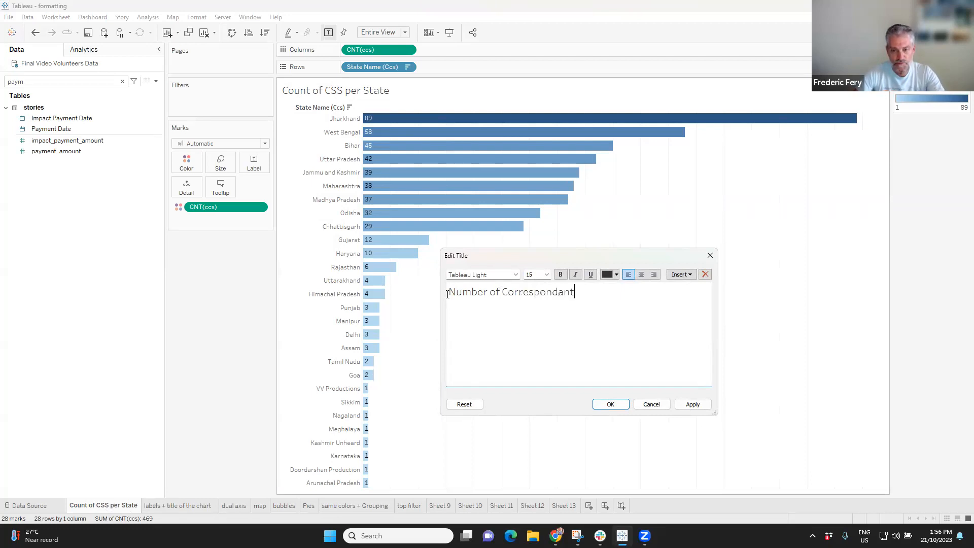
{"action": "type", "text": "Sat"}
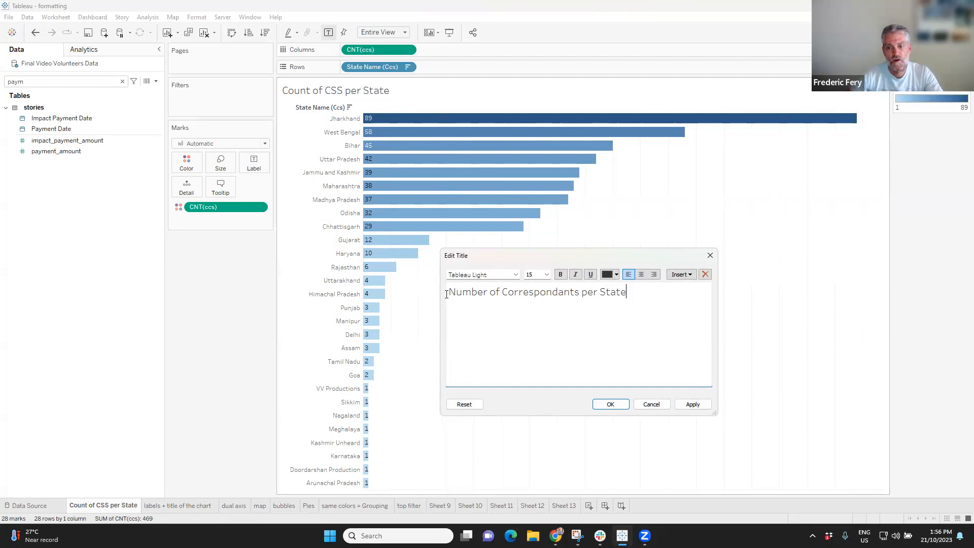
Make the title text bold and set its font size to 18.
{"action": "left_click_drag", "start_coordinate": [627, 293], "coordinate": [531, 284]}
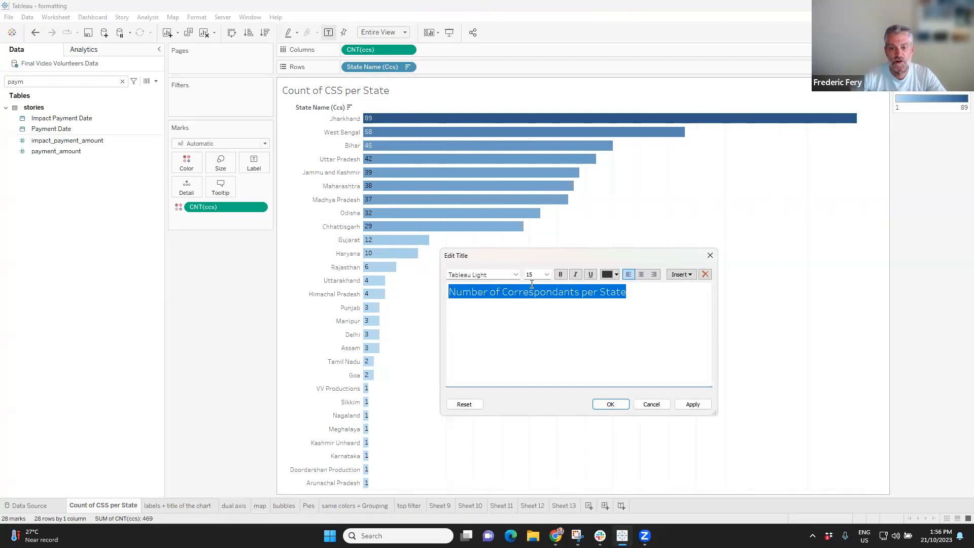
{"action": "left_click", "coordinate": [561, 276]}
{"action": "left_click", "coordinate": [547, 274]}
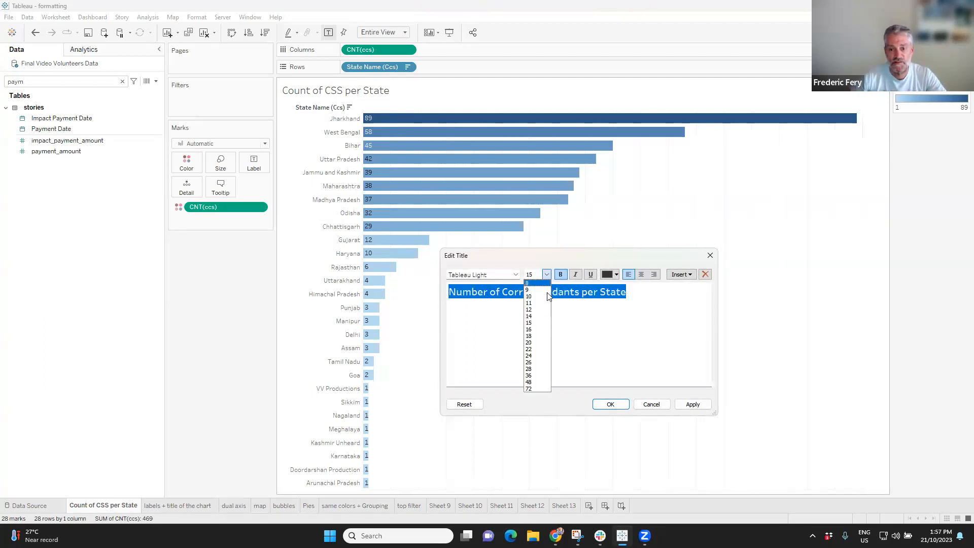
{"action": "left_click", "coordinate": [541, 335]}
Add a second line reading "Extra explanation" below the title text.
{"action": "left_click", "coordinate": [667, 304]}
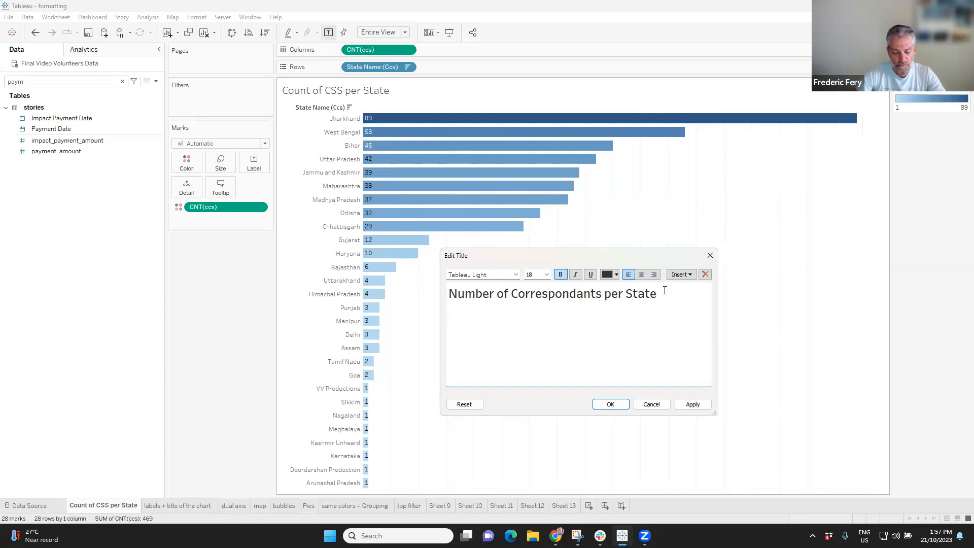
{"action": "type", "text": "Ext"}
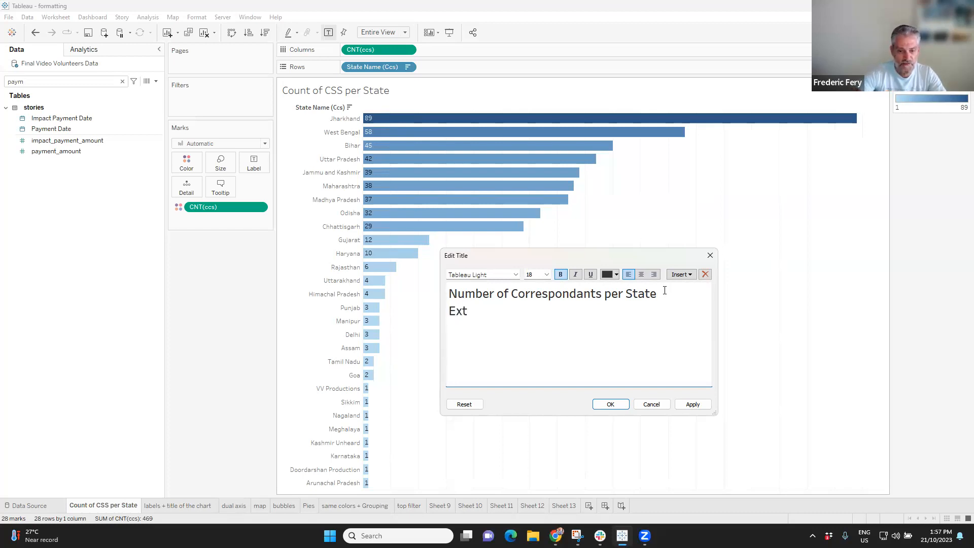
{"action": "type", "text": "ra explanatyio"}
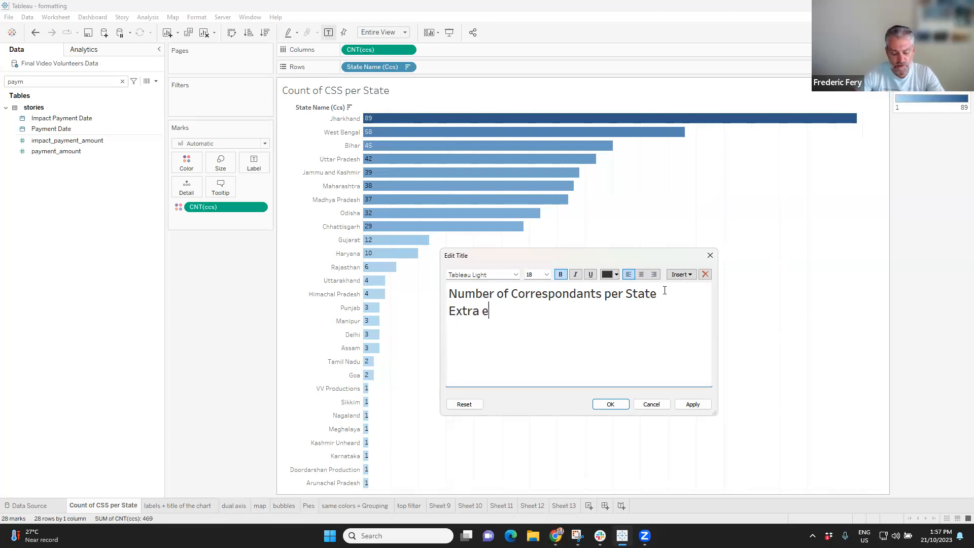
{"action": "key", "text": "BackSpace"}
{"action": "key", "text": "BackSpace"}
{"action": "key", "text": "BackSpace"}
{"action": "type", "text": "on"}
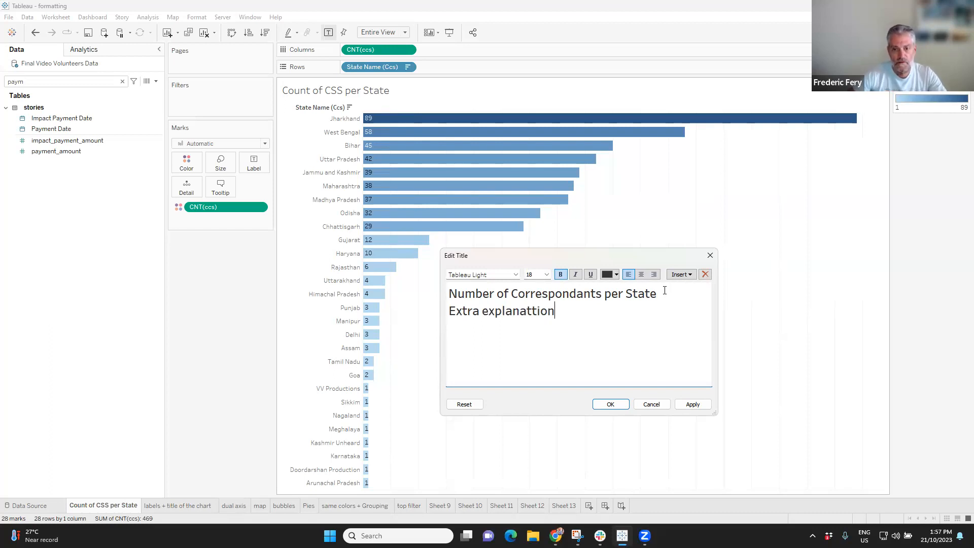
{"action": "left_click", "coordinate": [537, 311]}
{"action": "key", "text": "BackSpace"}
Format the "Extra explanation" line as non-bold italic at size 14 and apply the edited title.
{"action": "left_click_drag", "start_coordinate": [557, 311], "coordinate": [448, 311]}
{"action": "left_click", "coordinate": [544, 278]}
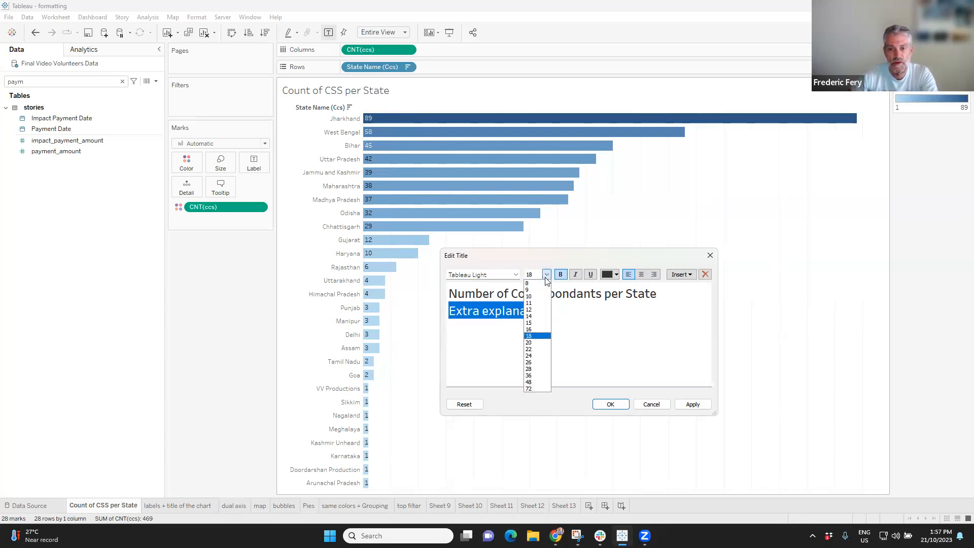
{"action": "left_click", "coordinate": [537, 313]}
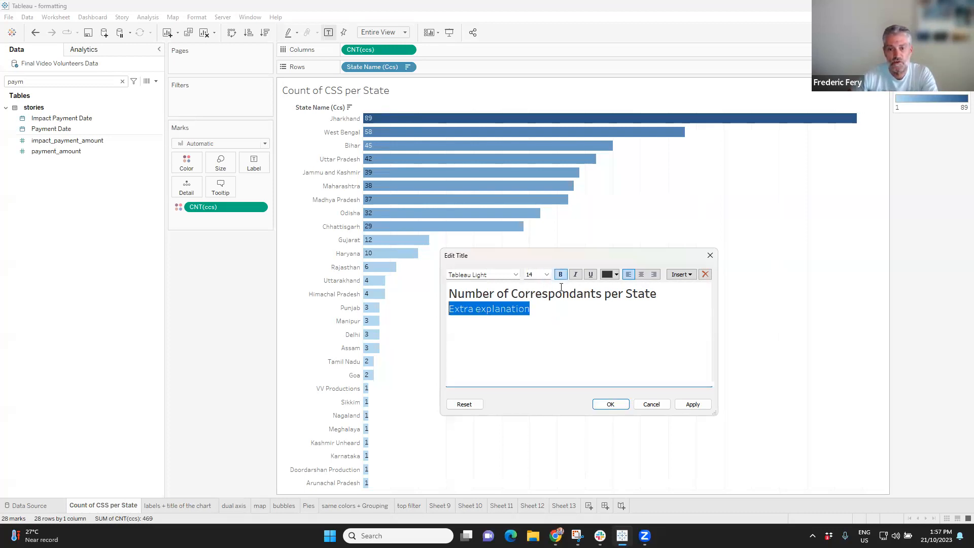
{"action": "left_click", "coordinate": [576, 275]}
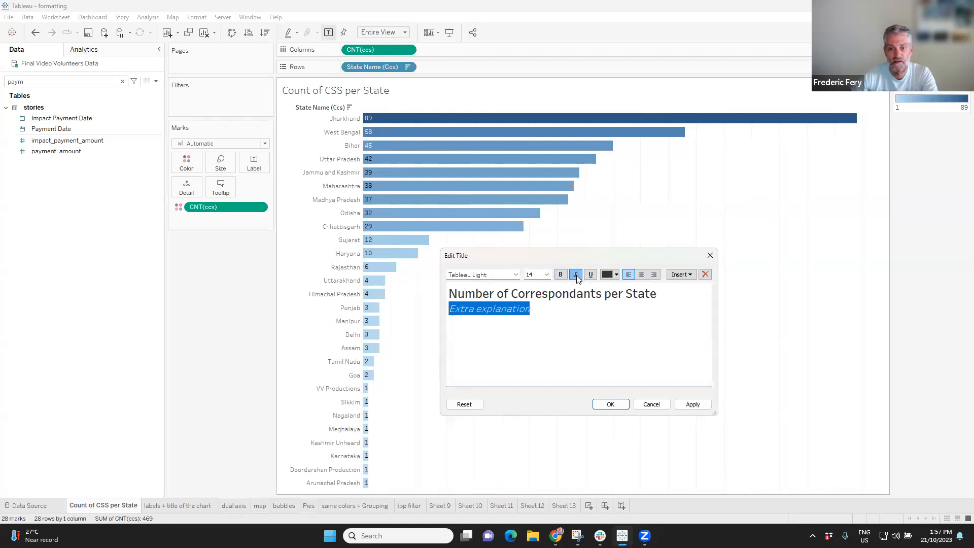
{"action": "left_click", "coordinate": [612, 404]}
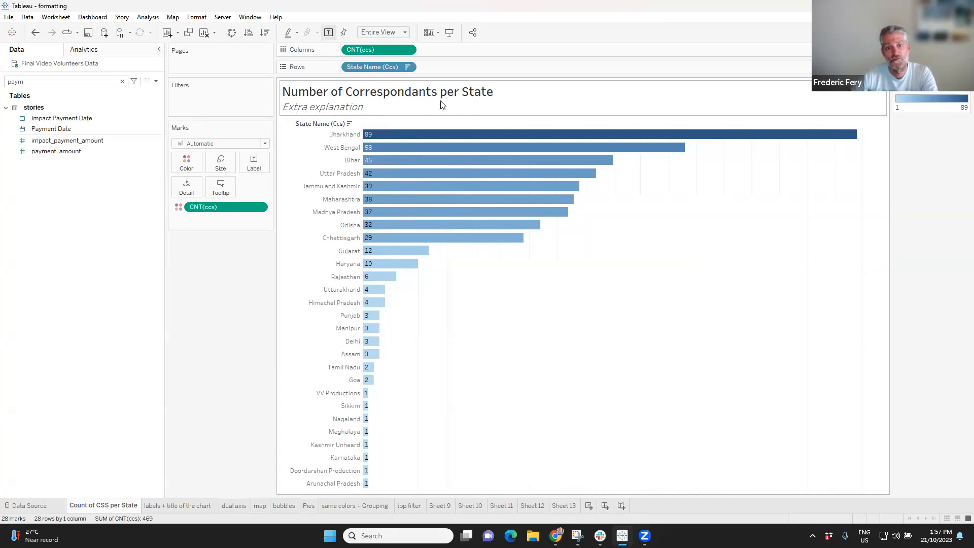
Hide the "State Name (Ccs)" field label for rows on the bar chart.
{"action": "mouse_move", "coordinate": [399, 139]}
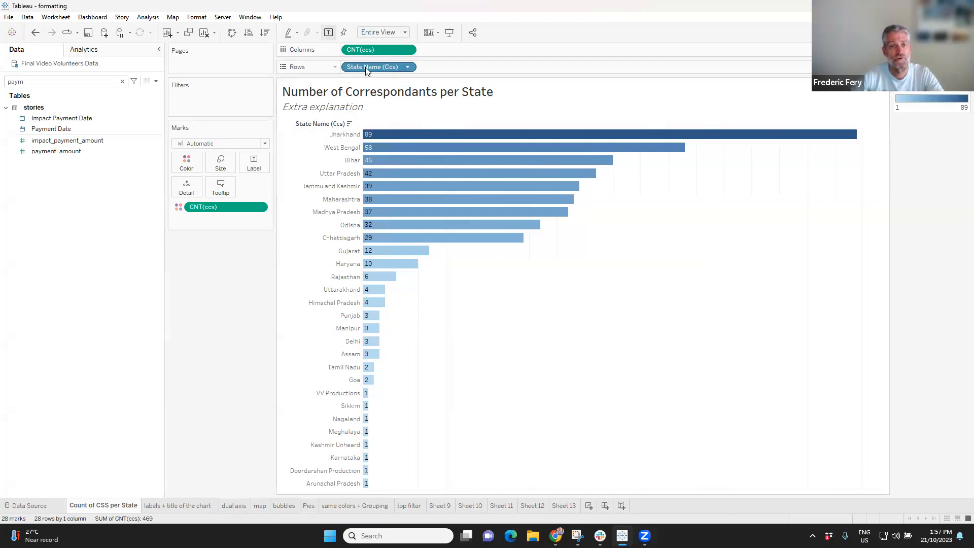
{"action": "right_click", "coordinate": [315, 127]}
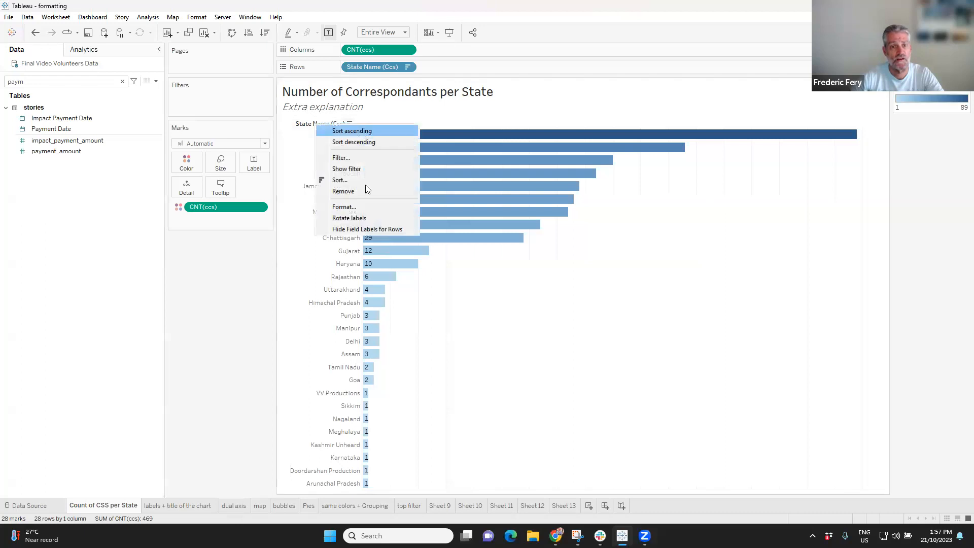
{"action": "left_click", "coordinate": [369, 228]}
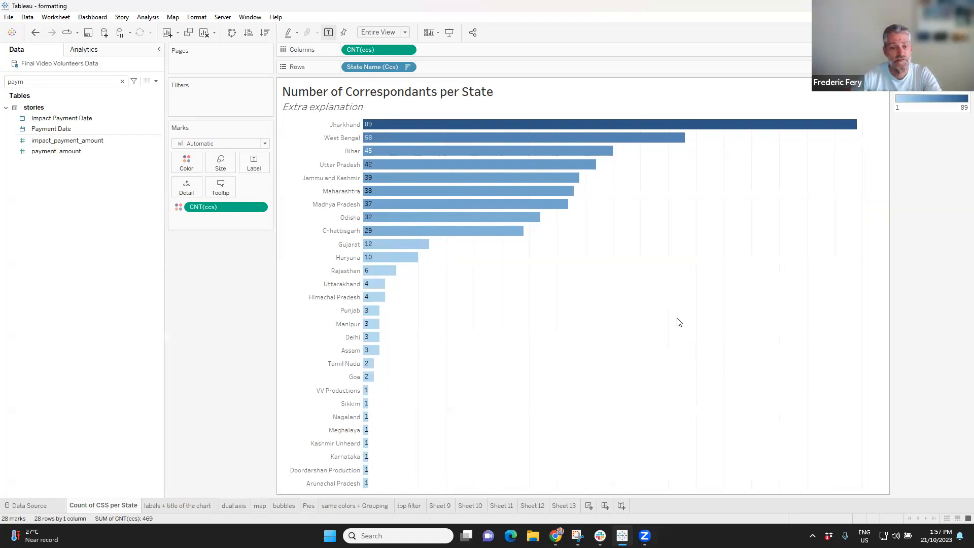
On the "labels + title of the chart" sheet, show mark labels on the line chart.
{"action": "left_click", "coordinate": [178, 506]}
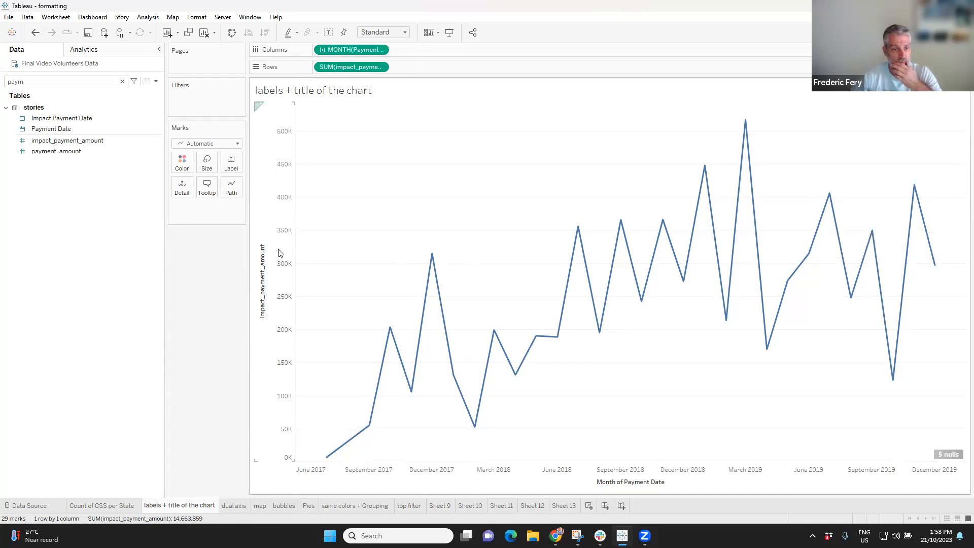
{"action": "left_click", "coordinate": [238, 167]}
{"action": "left_click", "coordinate": [253, 186]}
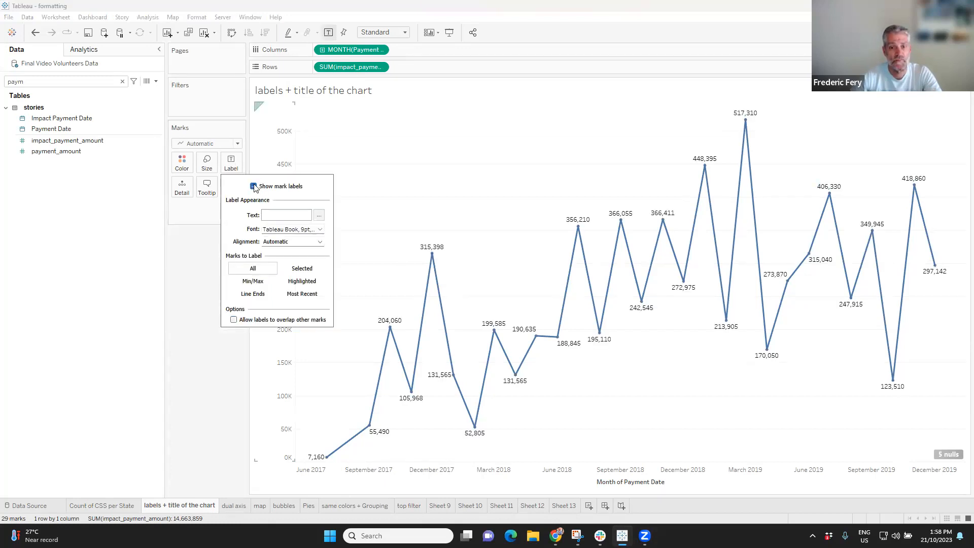
{"action": "left_click", "coordinate": [204, 373]}
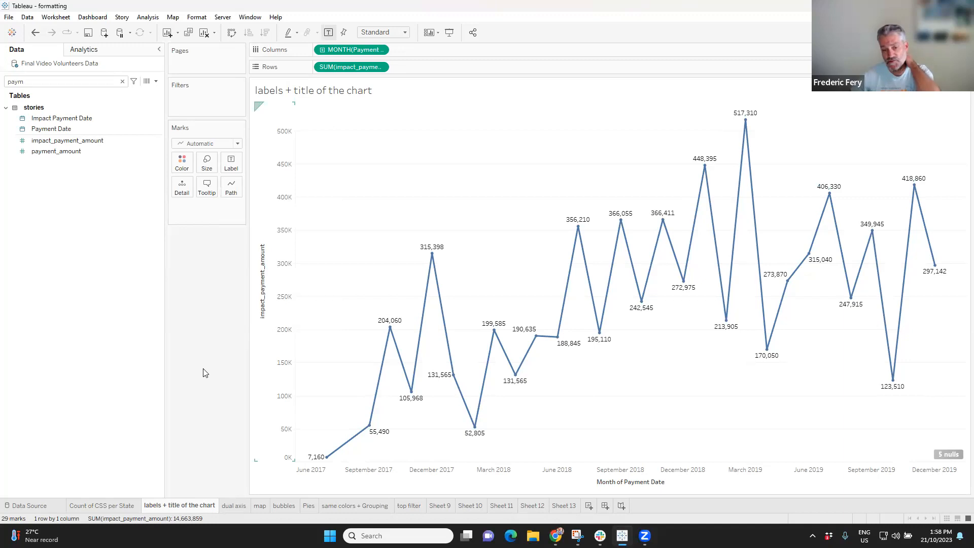
Hide the line chart's mark labels to compare the view without them, and show them again.
{"action": "left_click", "coordinate": [230, 163]}
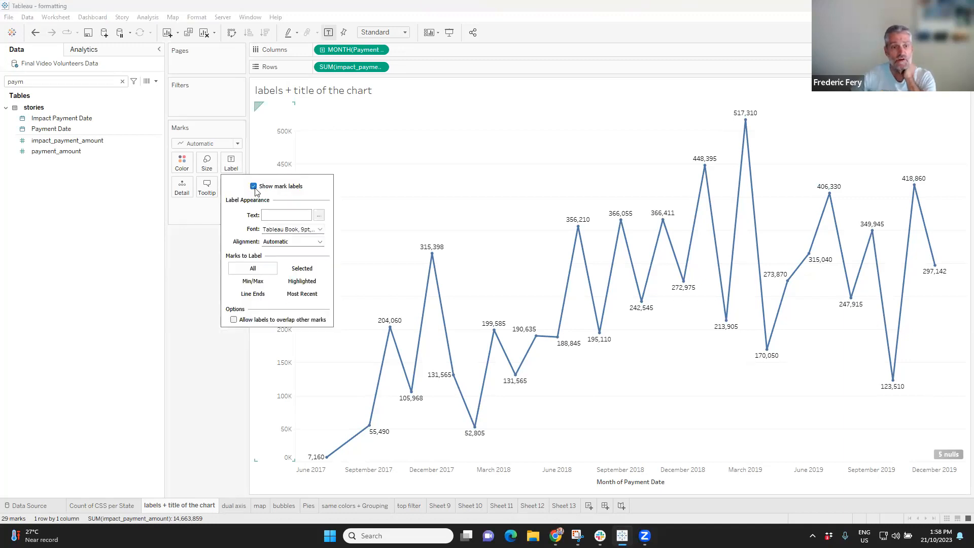
{"action": "left_click", "coordinate": [253, 187]}
{"action": "left_click", "coordinate": [205, 268]}
{"action": "mouse_move", "coordinate": [746, 122]}
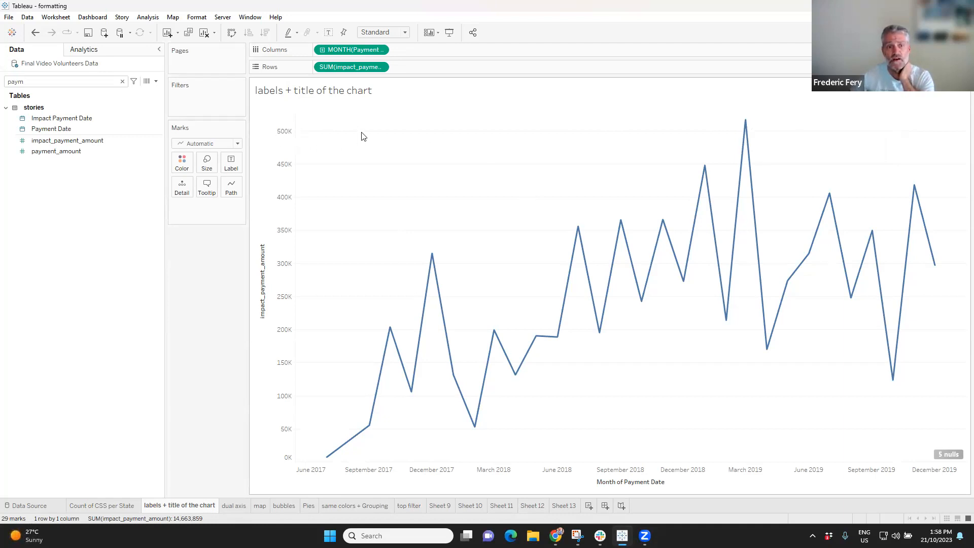
{"action": "left_click", "coordinate": [231, 162]}
{"action": "left_click", "coordinate": [254, 187]}
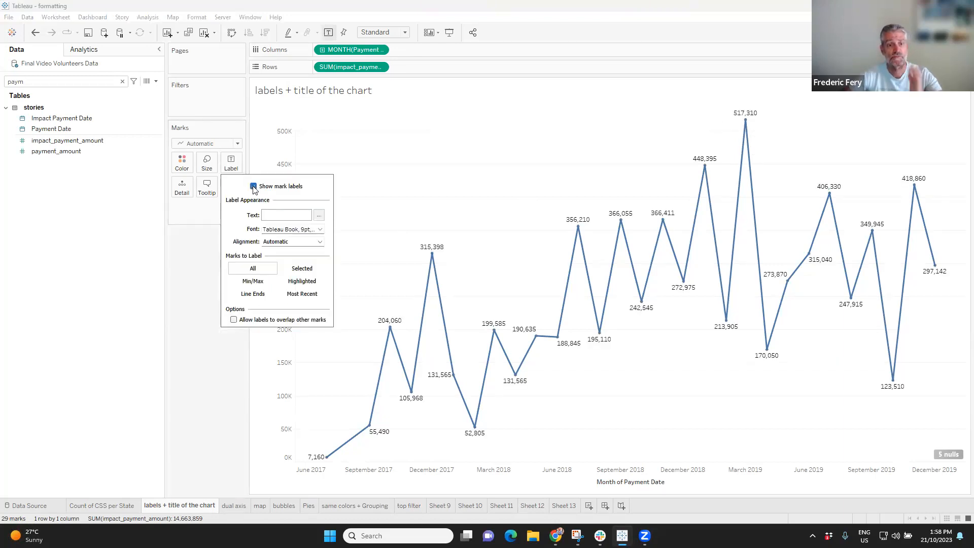
{"action": "left_click", "coordinate": [192, 325]}
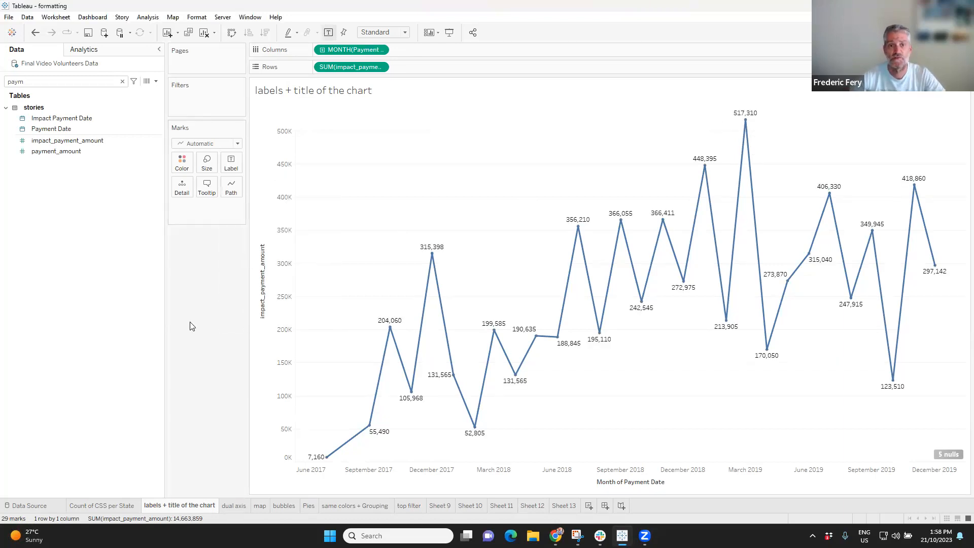
Set the pane number format of SUM(impact_payment_amount) to Currency (Custom) with 1 decimal place.
{"action": "right_click", "coordinate": [340, 67]}
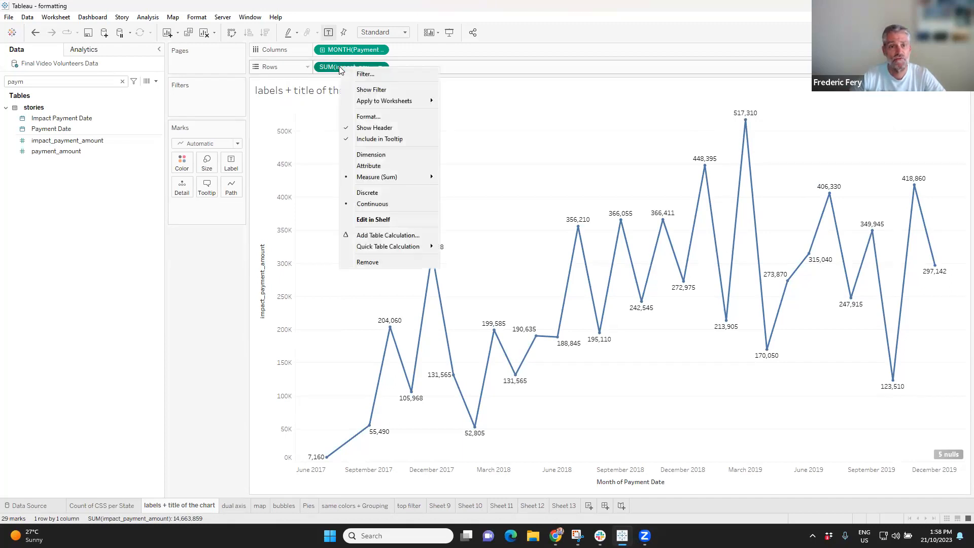
{"action": "left_click", "coordinate": [370, 117]}
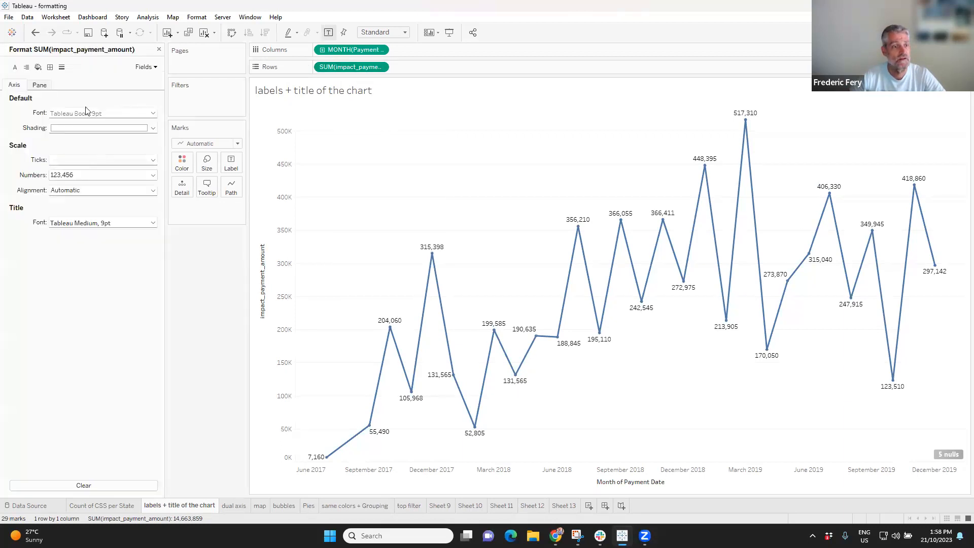
{"action": "left_click", "coordinate": [43, 88]}
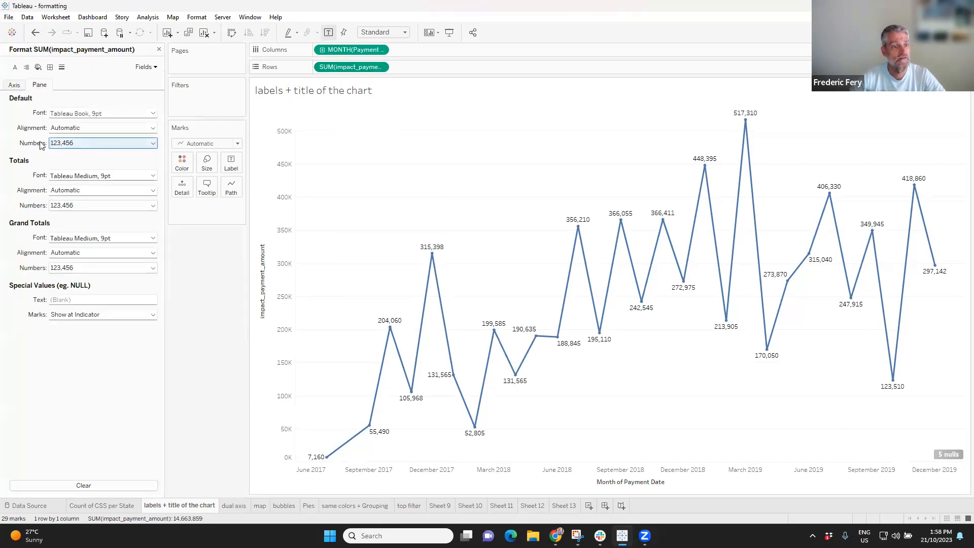
{"action": "left_click", "coordinate": [74, 143]}
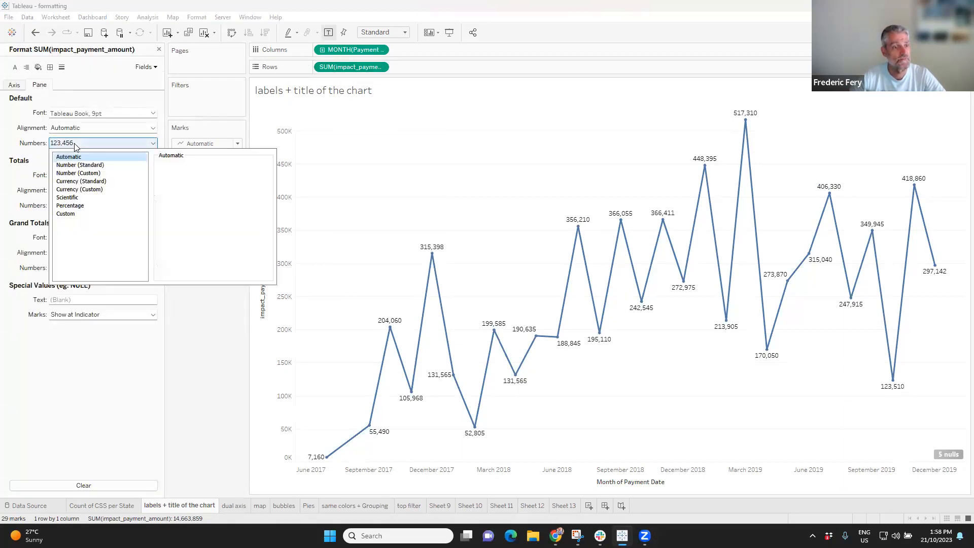
{"action": "left_click", "coordinate": [93, 190]}
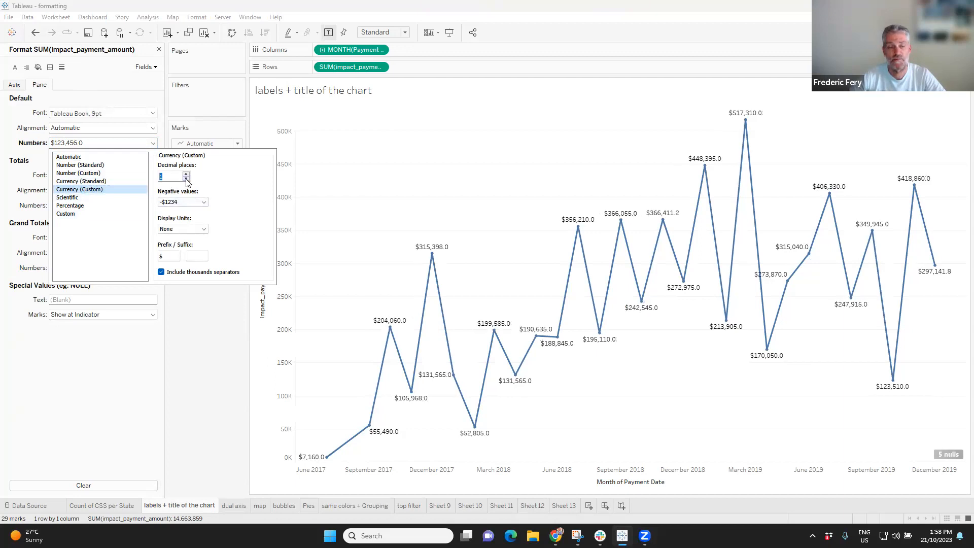
Try Millions (M) as the currency labels' display units and settle on Thousands (K).
{"action": "left_click", "coordinate": [184, 230]}
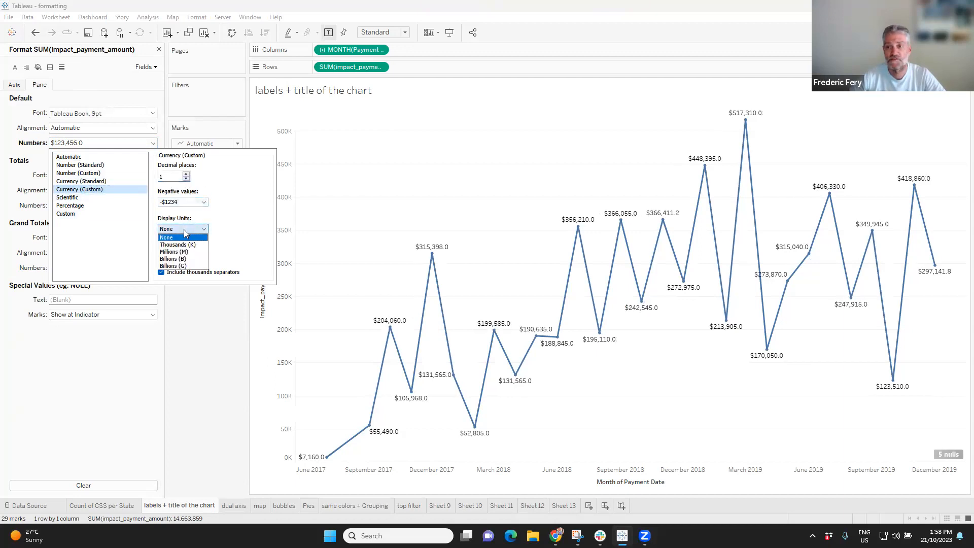
{"action": "left_click", "coordinate": [184, 245]}
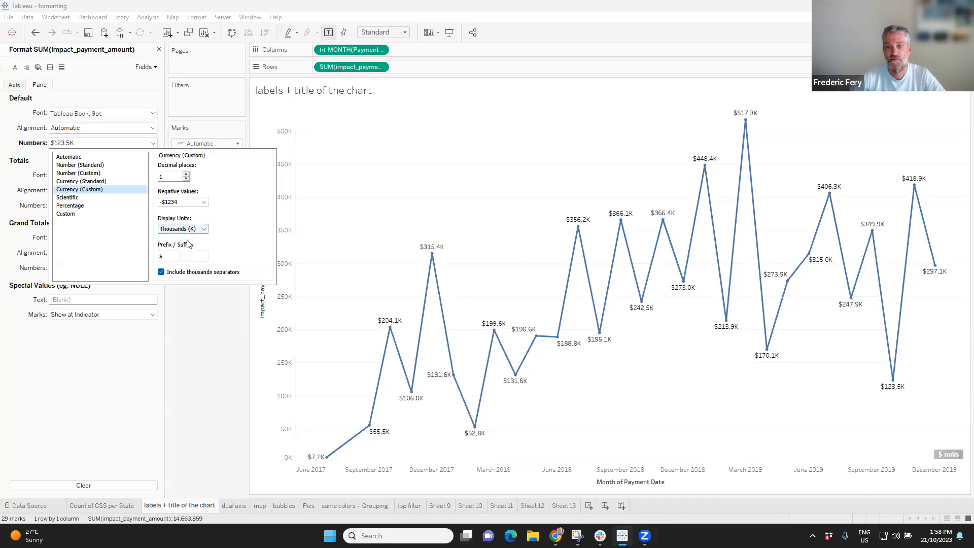
{"action": "left_click", "coordinate": [187, 230]}
{"action": "left_click", "coordinate": [185, 248]}
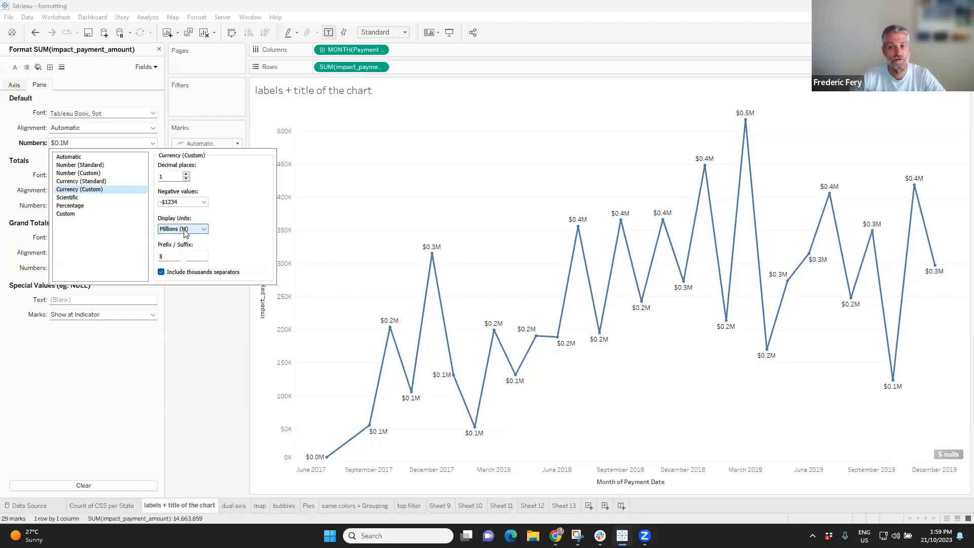
{"action": "left_click", "coordinate": [186, 231]}
{"action": "left_click", "coordinate": [177, 245]}
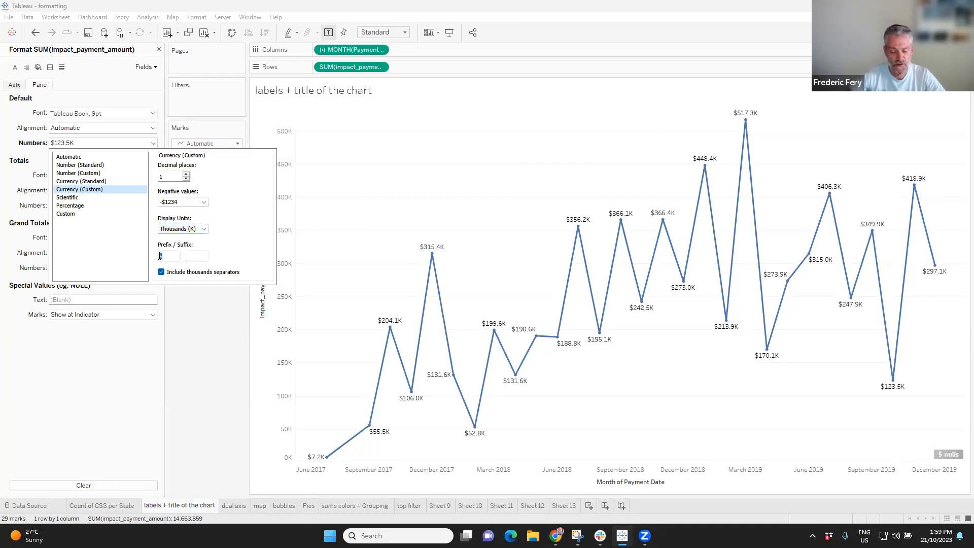
Replace the currency prefix of the labels with R and close the number format settings.
{"action": "type", "text": "R"}
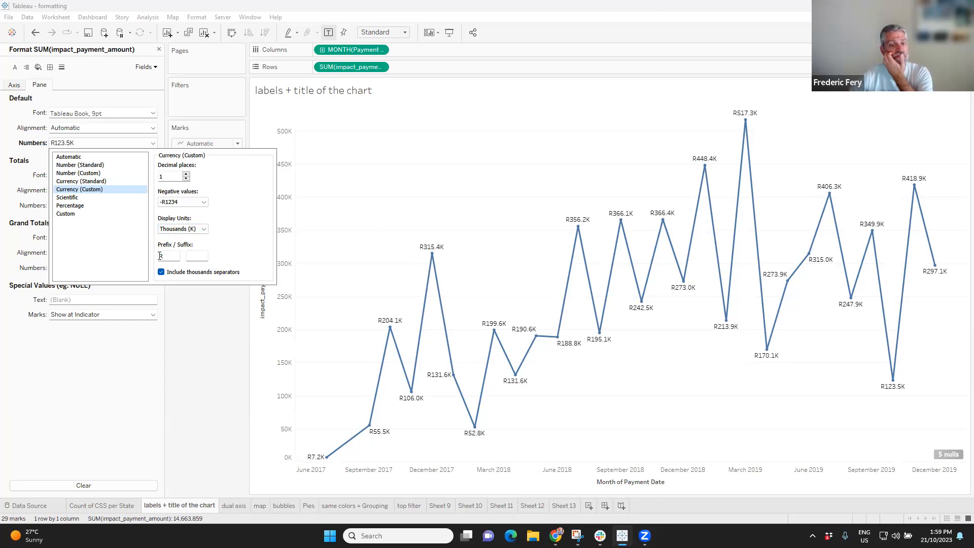
{"action": "left_click", "coordinate": [212, 347]}
{"action": "mouse_move", "coordinate": [747, 118]}
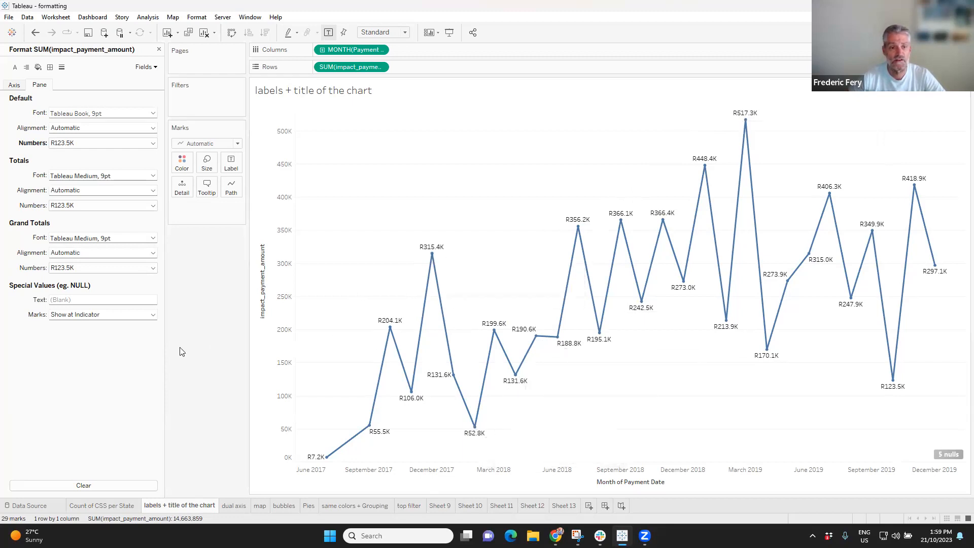
Hide the header of the impact_payment_amount axis on the payment line chart.
{"action": "right_click", "coordinate": [270, 234]}
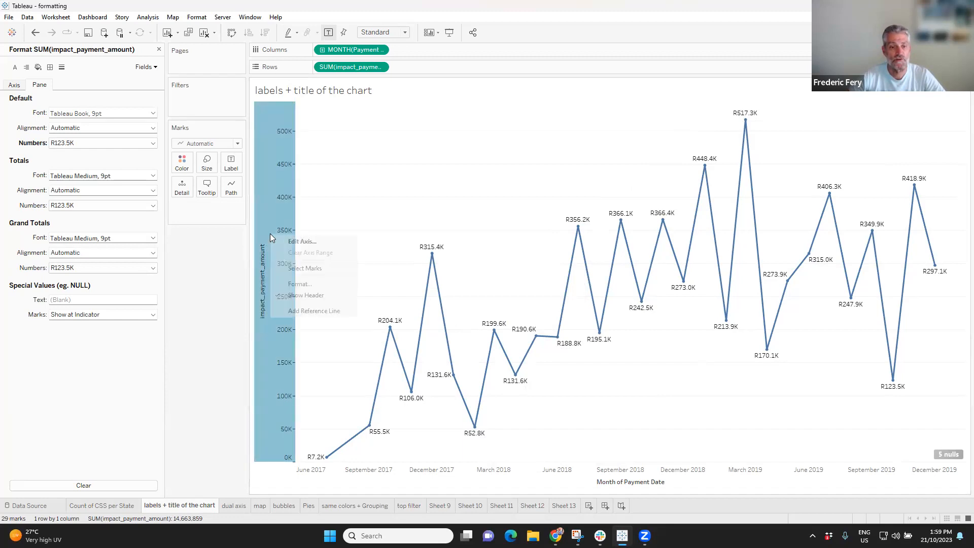
{"action": "left_click", "coordinate": [369, 194]}
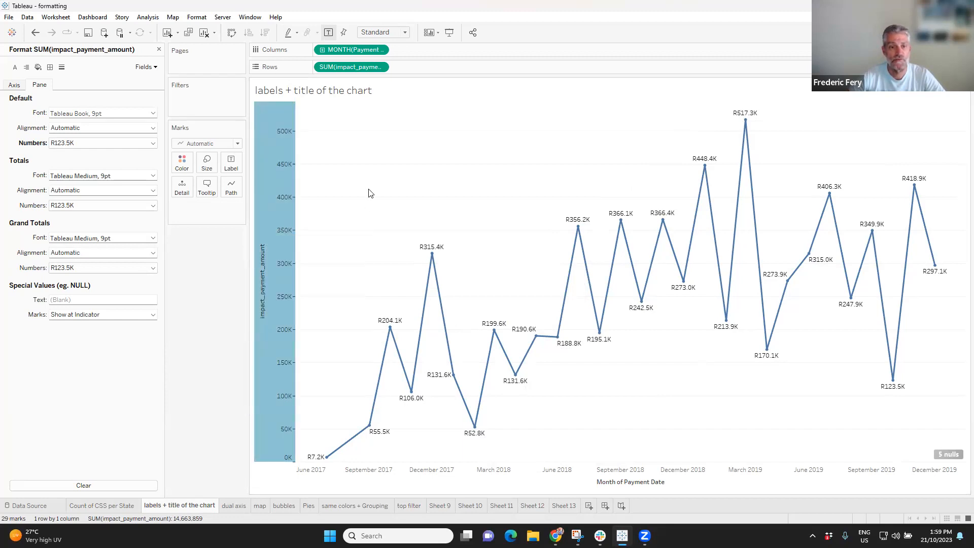
{"action": "right_click", "coordinate": [281, 191]}
{"action": "left_click", "coordinate": [317, 252]}
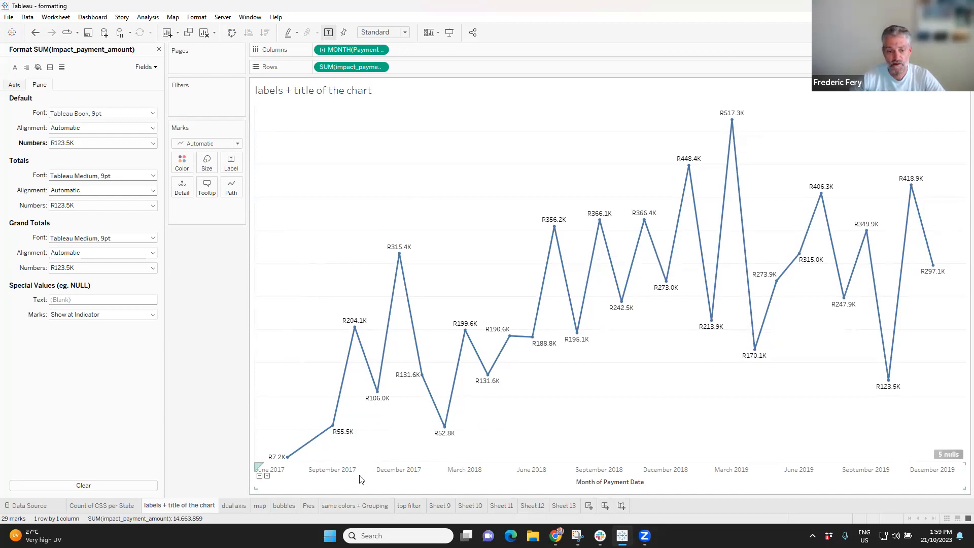
Try hiding the header of the Month of Payment Date axis and undo it.
{"action": "right_click", "coordinate": [596, 479]}
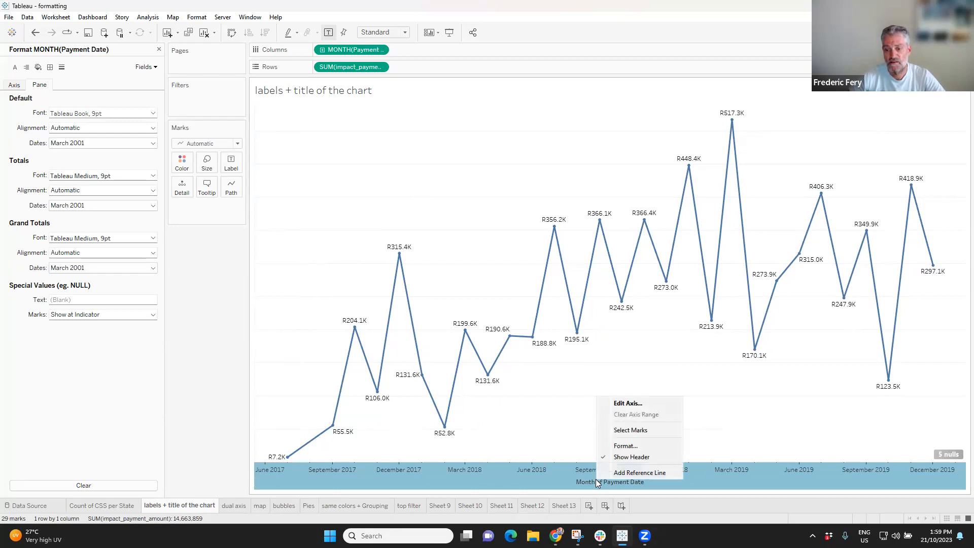
{"action": "left_click", "coordinate": [630, 456]}
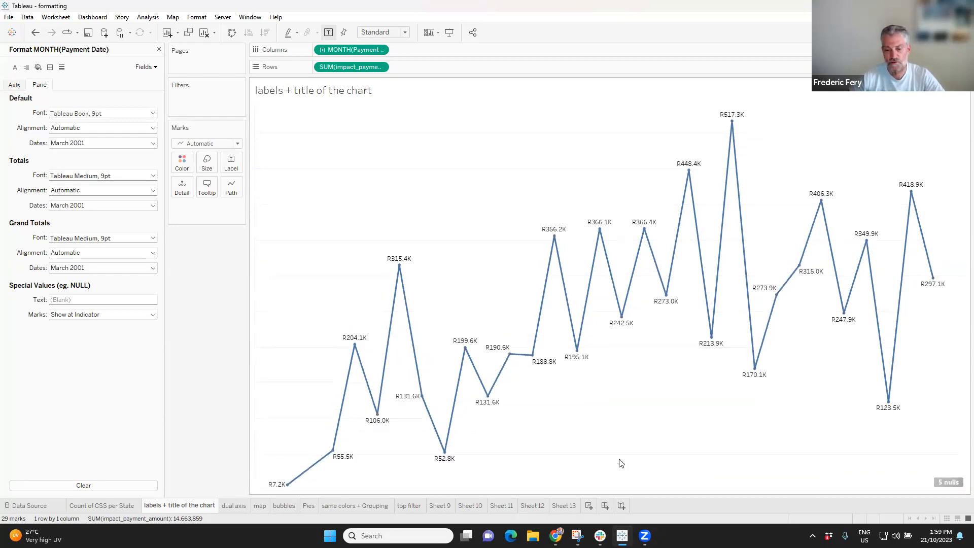
{"action": "key", "text": "ctrl+z"}
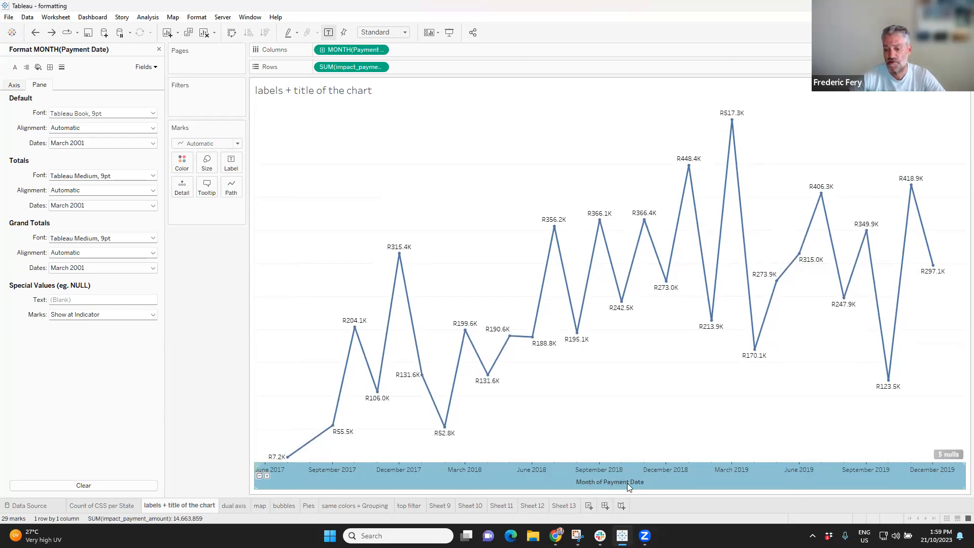
Change the title of the Month of Payment Date axis to Payment Date and close the axis settings.
{"action": "right_click", "coordinate": [580, 482]}
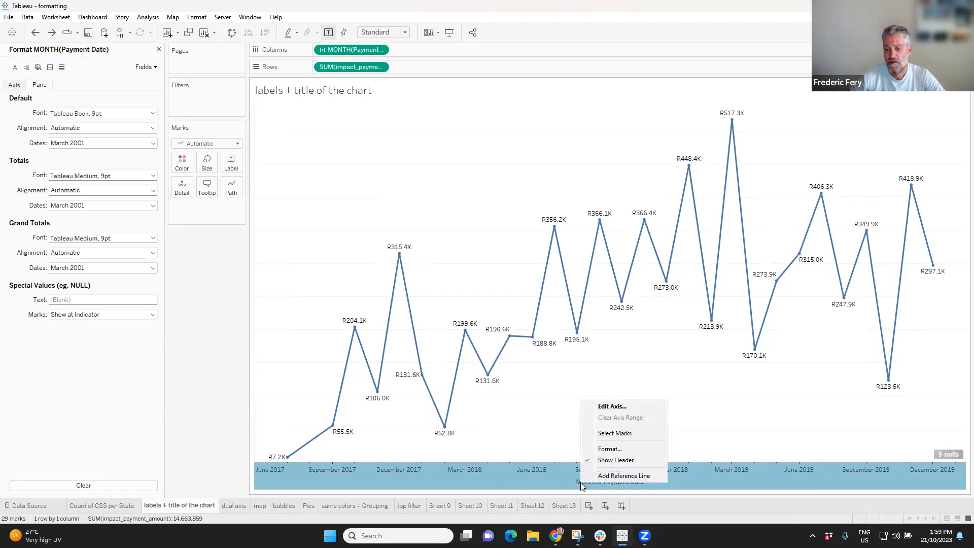
{"action": "left_click", "coordinate": [613, 407]}
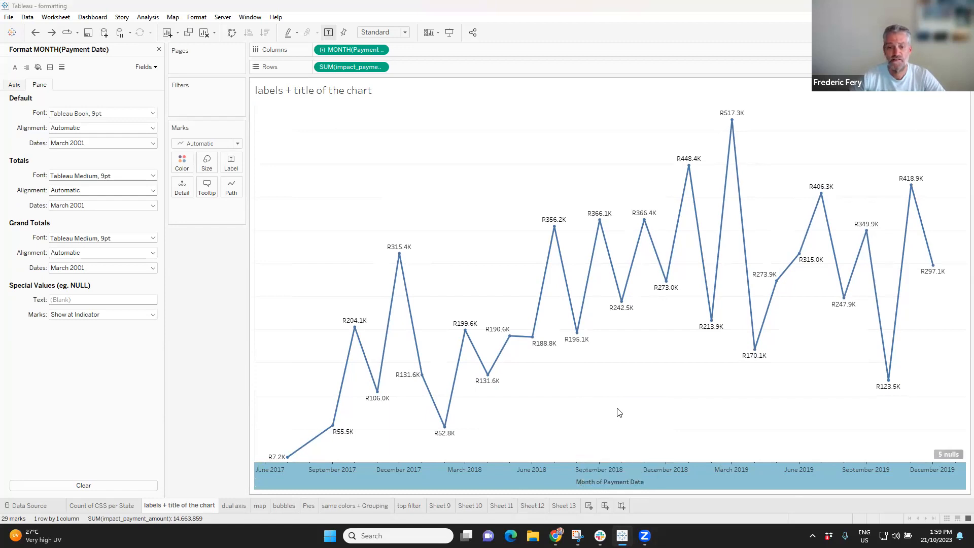
{"action": "left_click", "coordinate": [476, 339]}
{"action": "left_click", "coordinate": [418, 338]}
{"action": "left_click_drag", "start_coordinate": [419, 339], "coordinate": [389, 339]}
{"action": "key", "text": "BackSpace"}
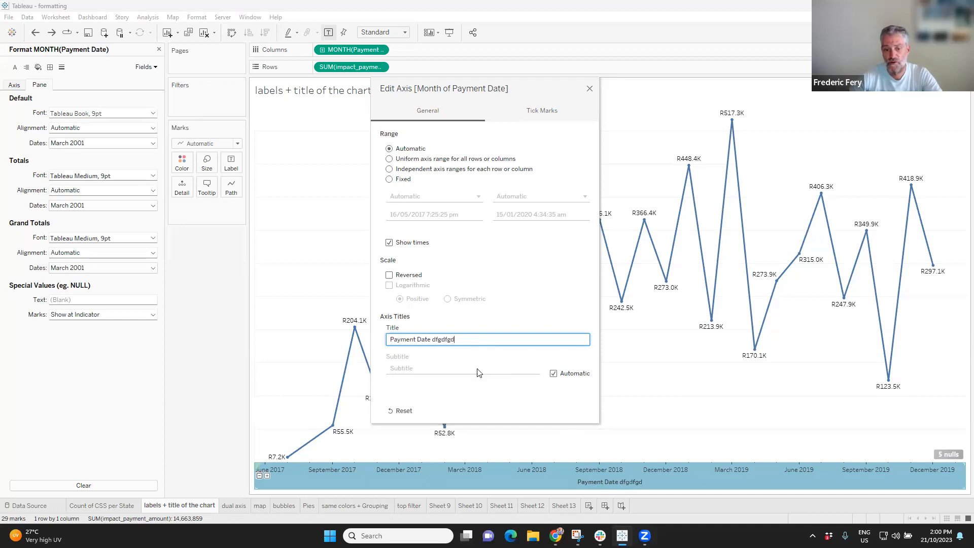
{"action": "key", "text": "BackSpace"}
{"action": "key", "text": "BackSpace"}
{"action": "key", "text": "BackSpace"}
{"action": "key", "text": "BackSpace"}
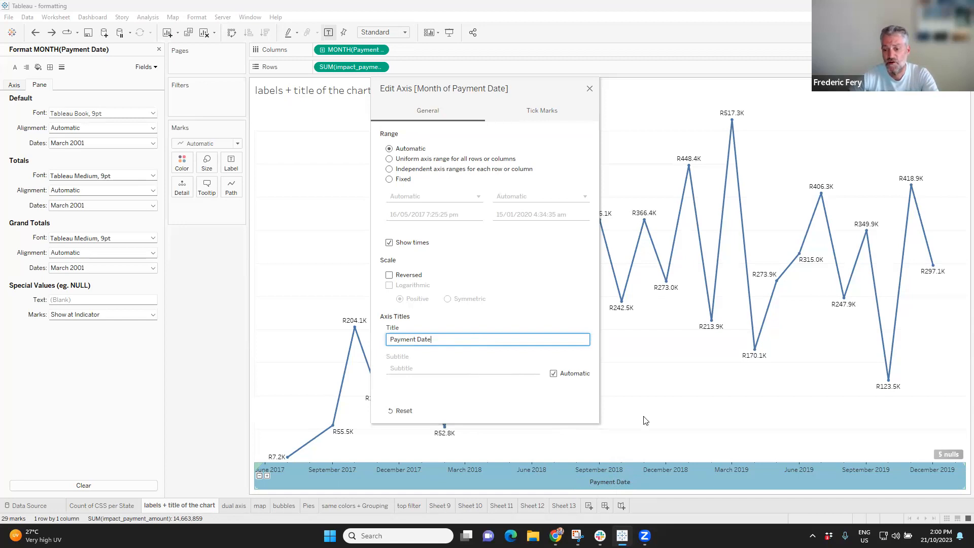
{"action": "left_click", "coordinate": [590, 88]}
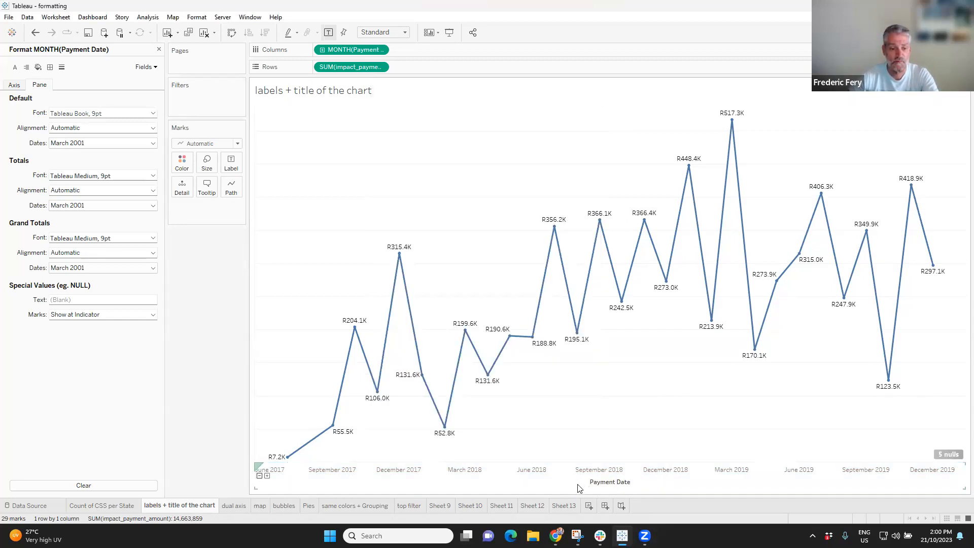
{"action": "double_click", "coordinate": [321, 92]}
{"action": "left_click_drag", "start_coordinate": [533, 296], "coordinate": [445, 295]}
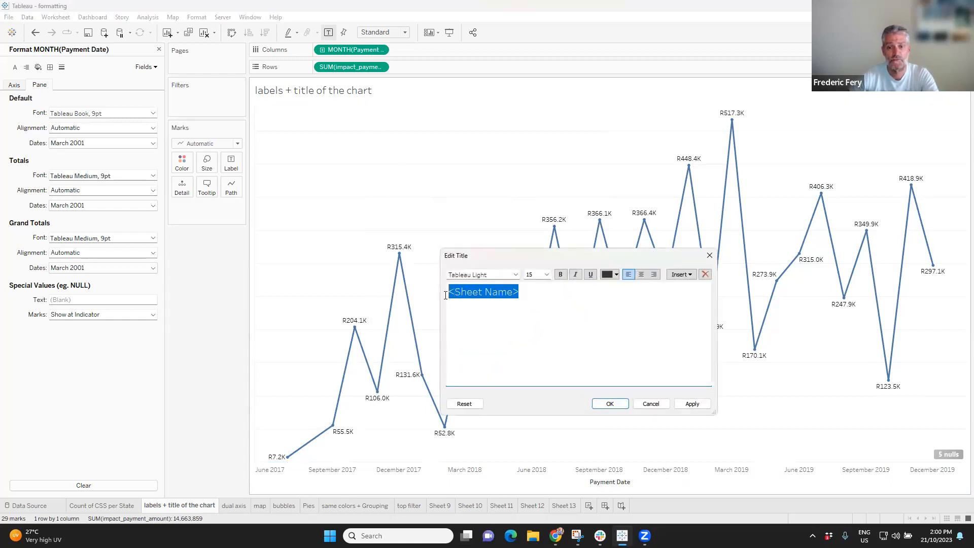
{"action": "left_click", "coordinate": [649, 405]}
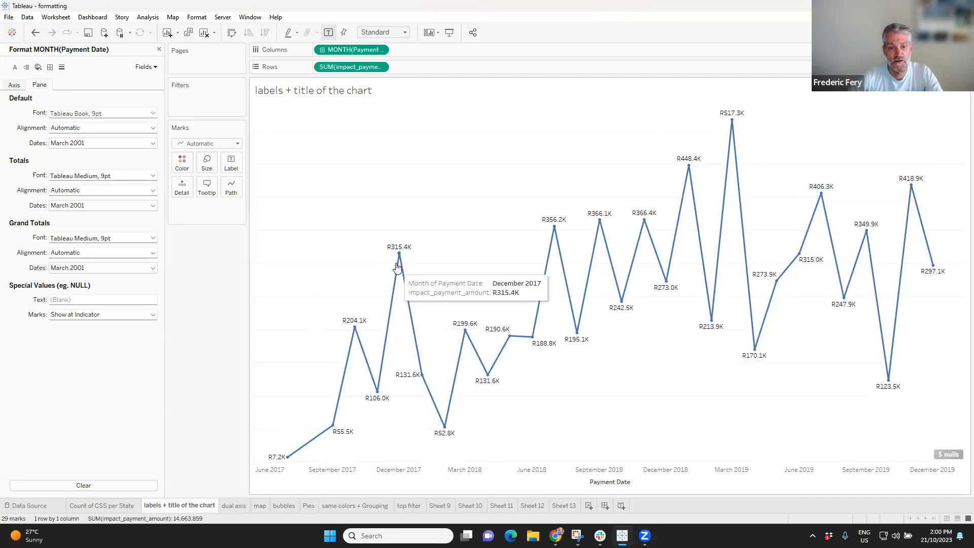
Open the dual axis sheet, close the format settings, and select the marks of CNT(ccs) and SUM(payment_amount) in turn.
{"action": "left_click", "coordinate": [240, 508]}
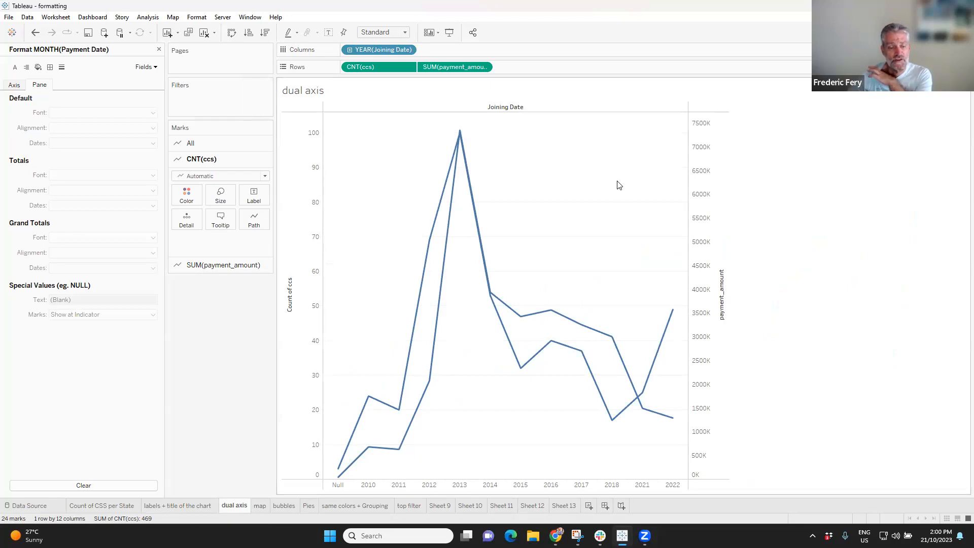
{"action": "left_click", "coordinate": [159, 50]}
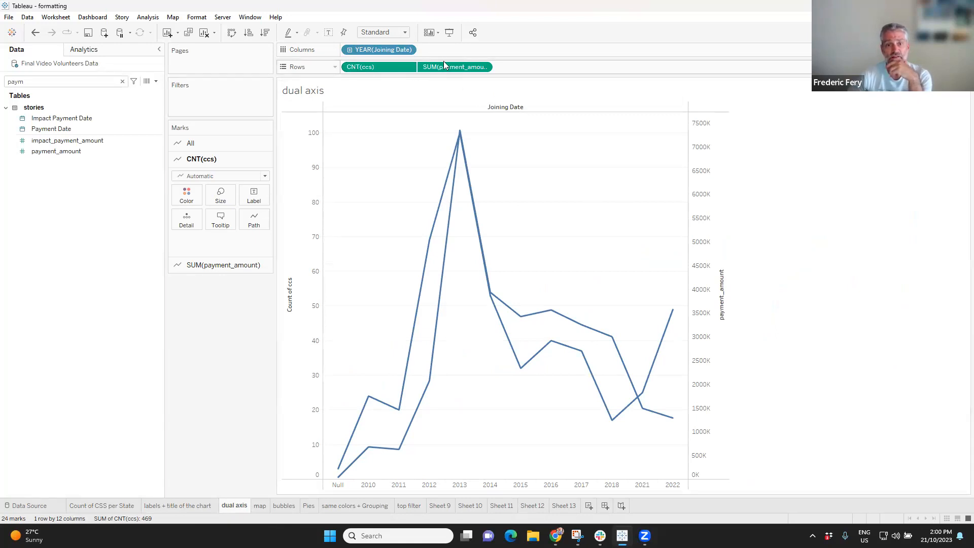
{"action": "left_click", "coordinate": [358, 68]}
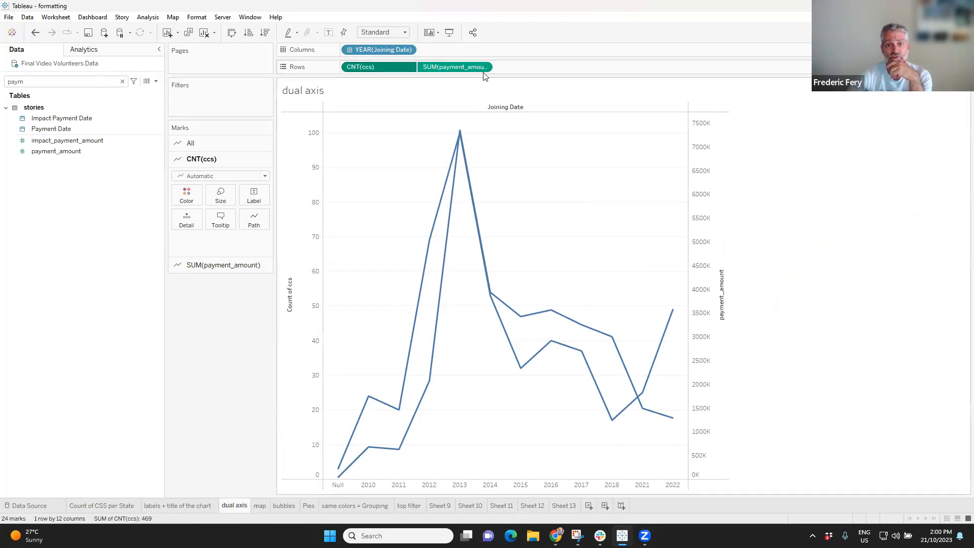
{"action": "left_click", "coordinate": [471, 70]}
{"action": "left_click", "coordinate": [390, 70]}
{"action": "left_click", "coordinate": [443, 70]}
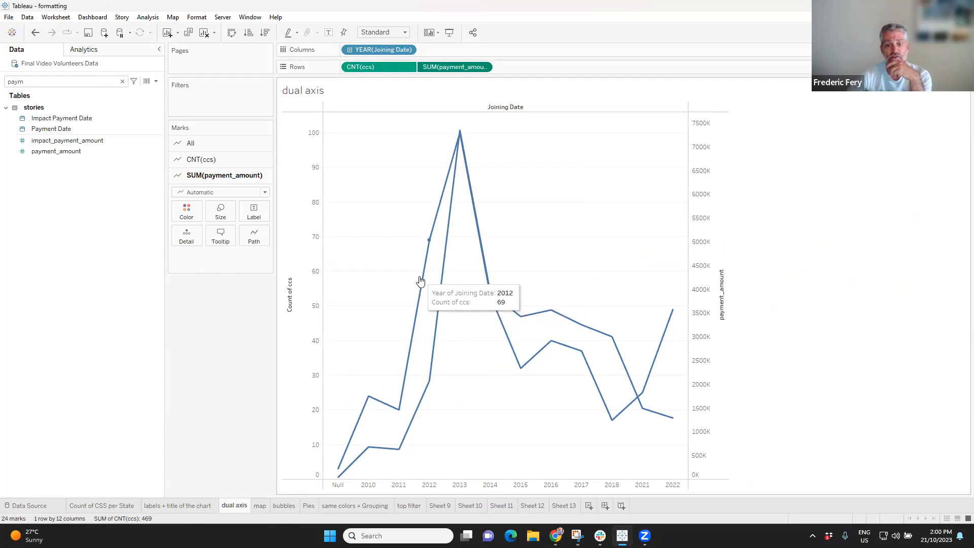
Turn off Dual Axis for SUM(payment_amount) to split the chart in two, and turn it on again to overlay the lines.
{"action": "right_click", "coordinate": [454, 66]}
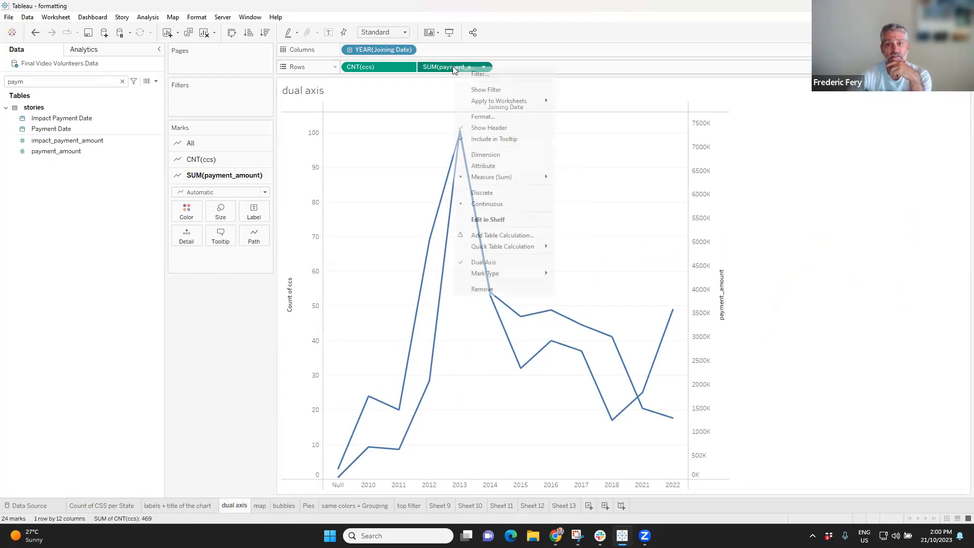
{"action": "left_click", "coordinate": [494, 264]}
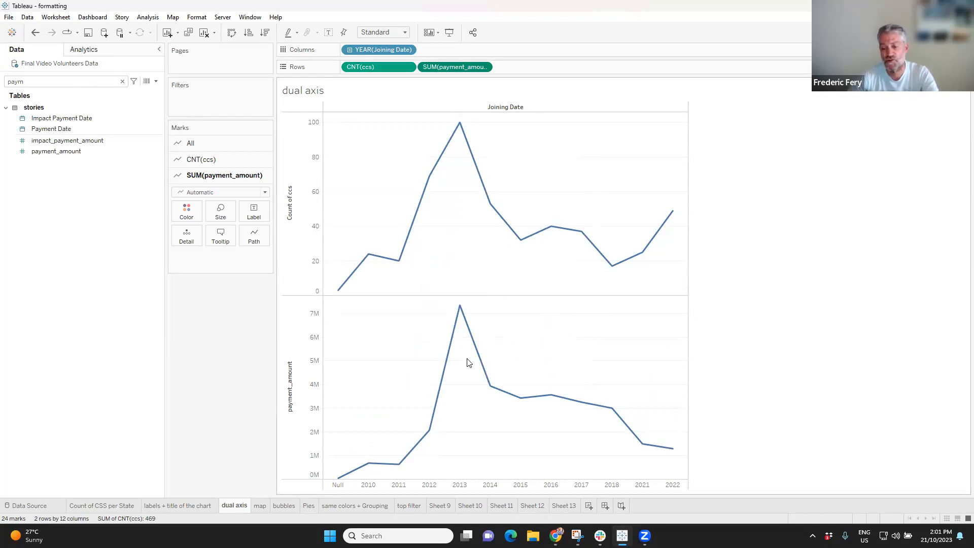
{"action": "right_click", "coordinate": [438, 64]}
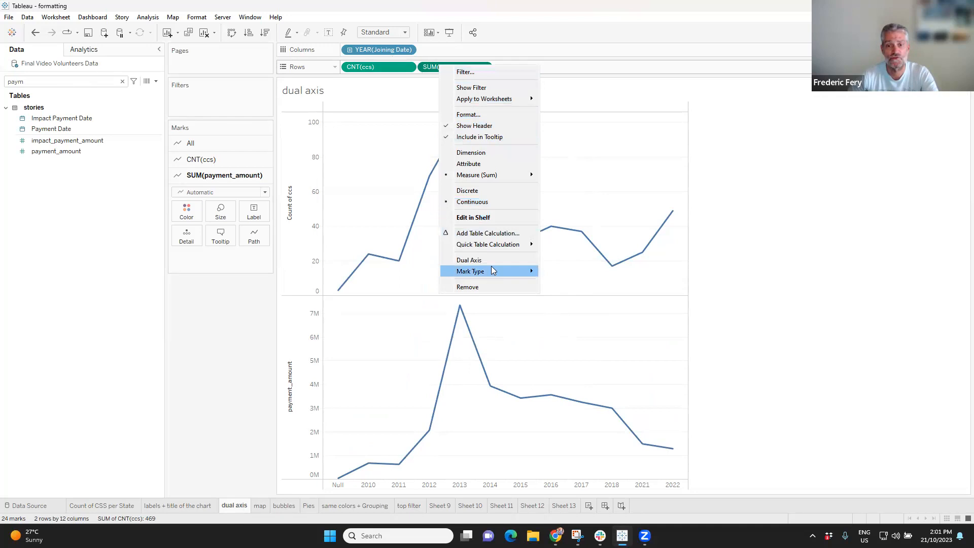
{"action": "left_click", "coordinate": [477, 261]}
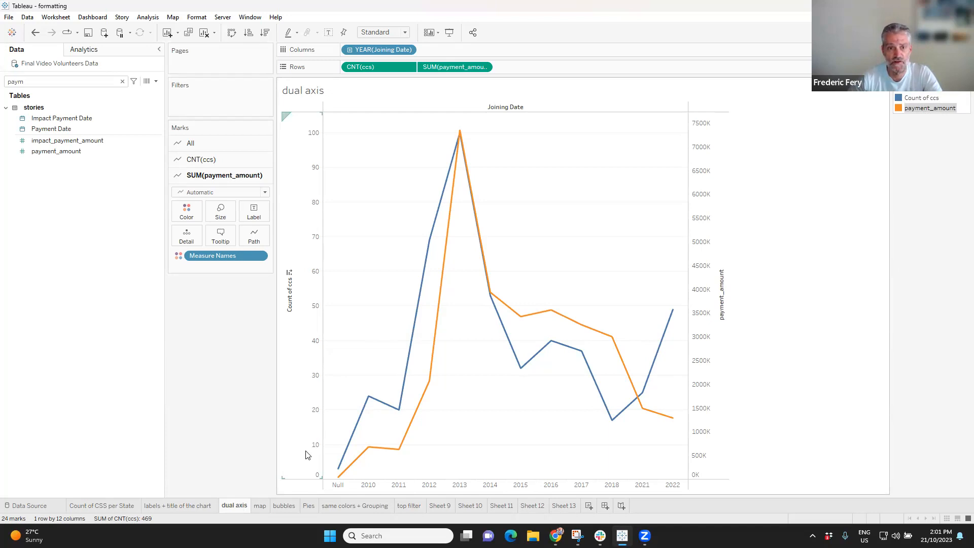
Show mark labels on the CNT(ccs) line of the dual axis chart.
{"action": "left_click", "coordinate": [371, 68]}
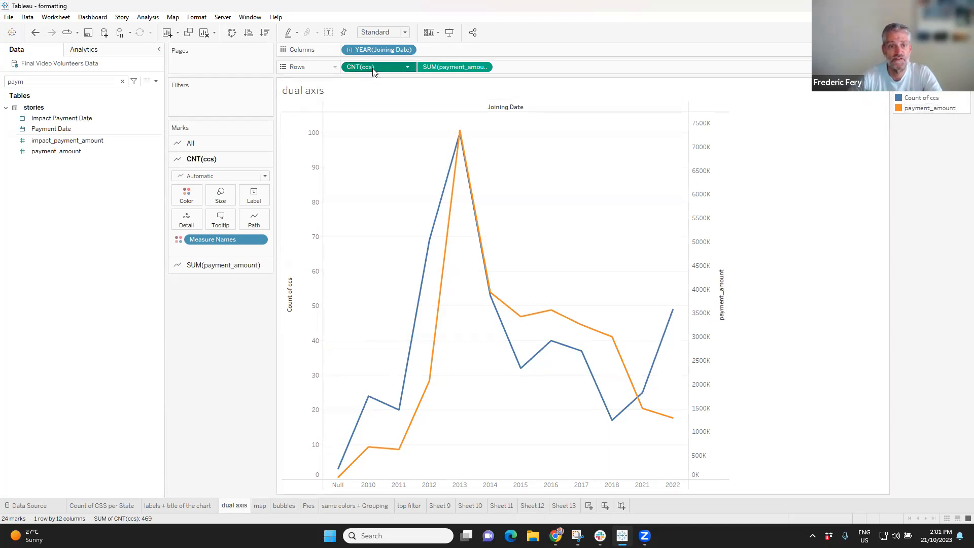
{"action": "mouse_move", "coordinate": [378, 401]}
{"action": "mouse_move", "coordinate": [461, 137]}
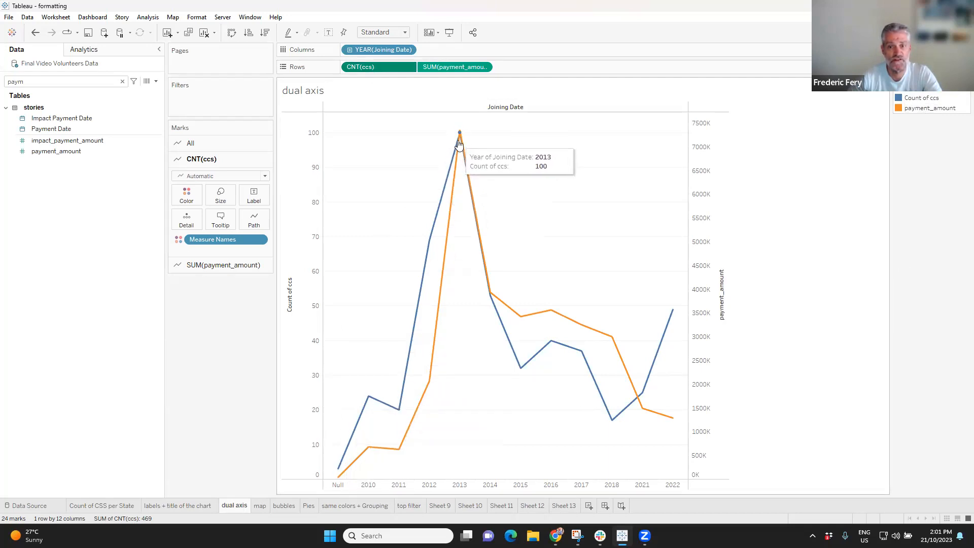
{"action": "mouse_move", "coordinate": [672, 314]}
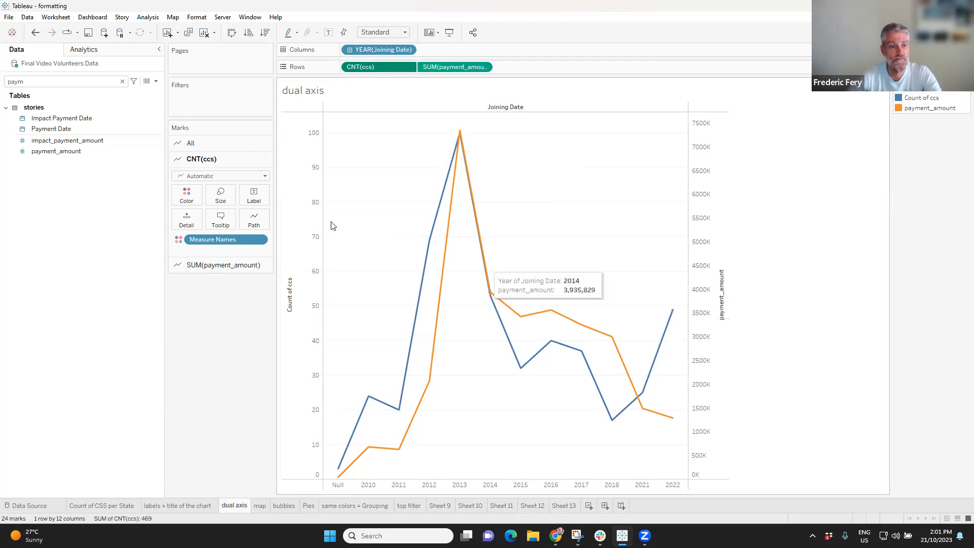
{"action": "left_click", "coordinate": [254, 196]}
{"action": "left_click", "coordinate": [272, 219]}
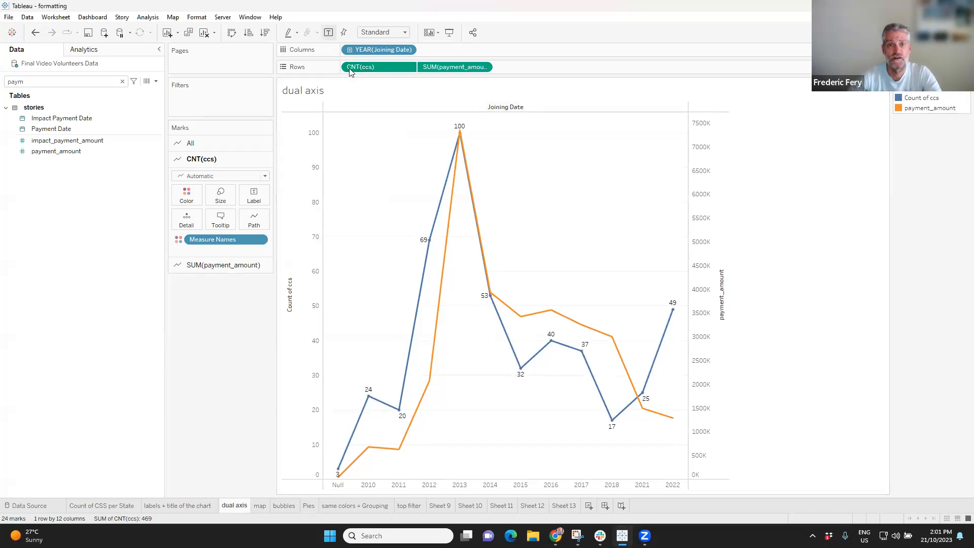
Show mark labels on the SUM(payment_amount) line and set their font color to Match Mark Color.
{"action": "left_click", "coordinate": [447, 66]}
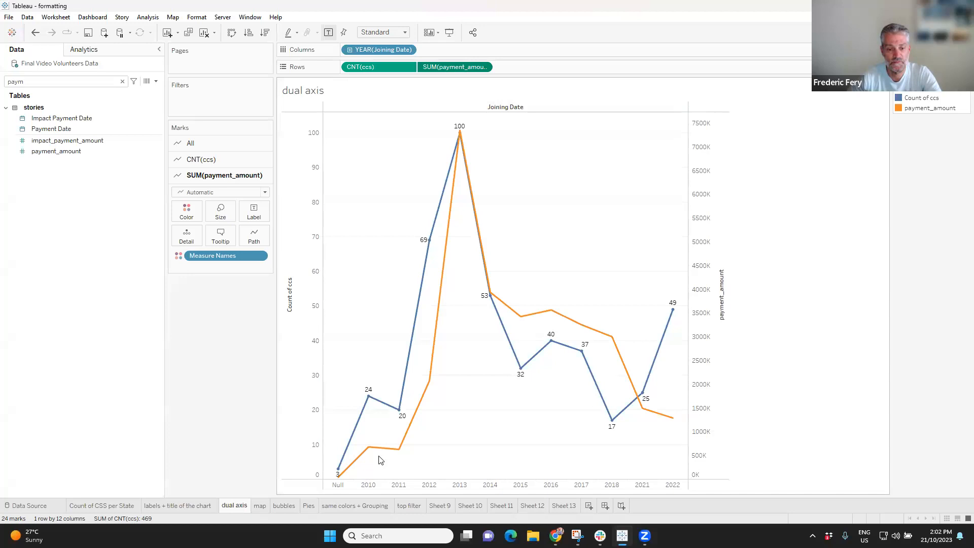
{"action": "mouse_move", "coordinate": [420, 406]}
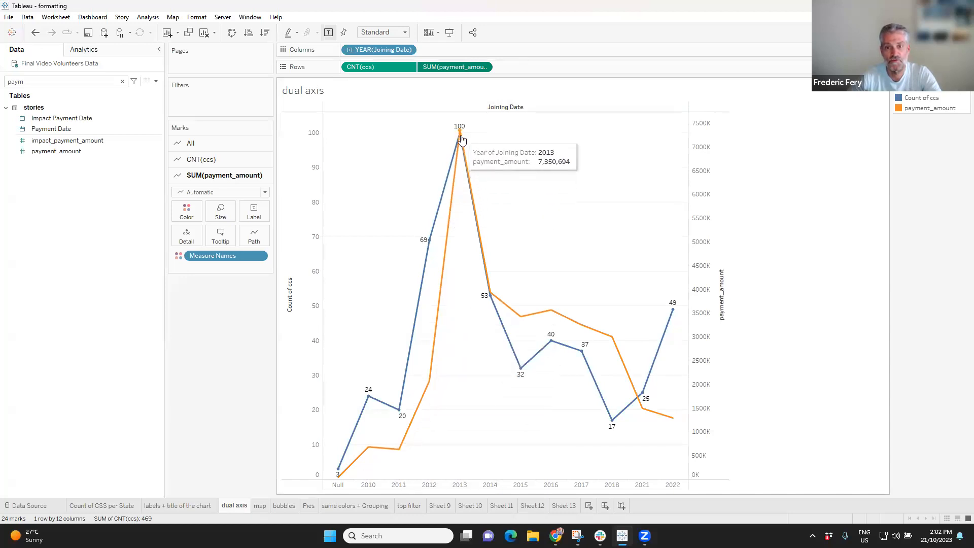
{"action": "left_click", "coordinate": [254, 211]}
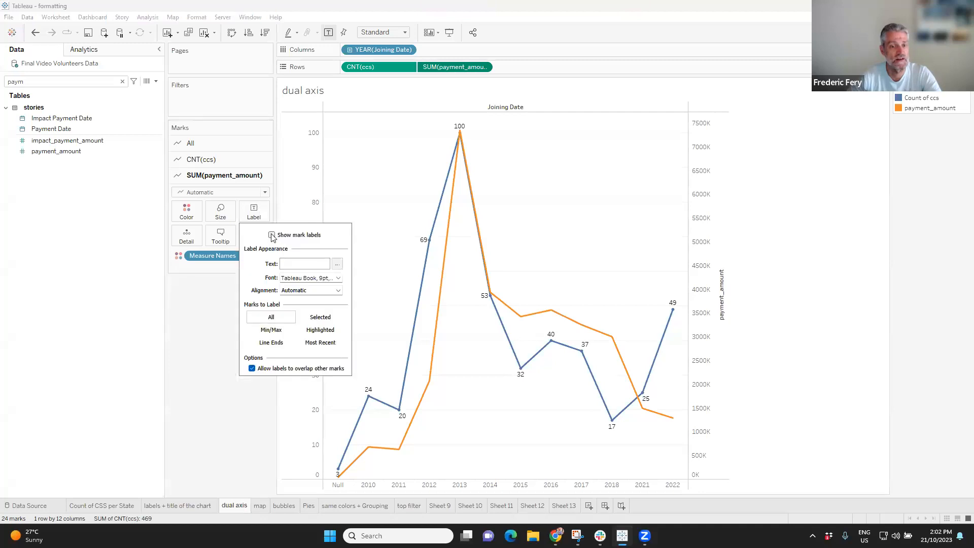
{"action": "left_click", "coordinate": [272, 236]}
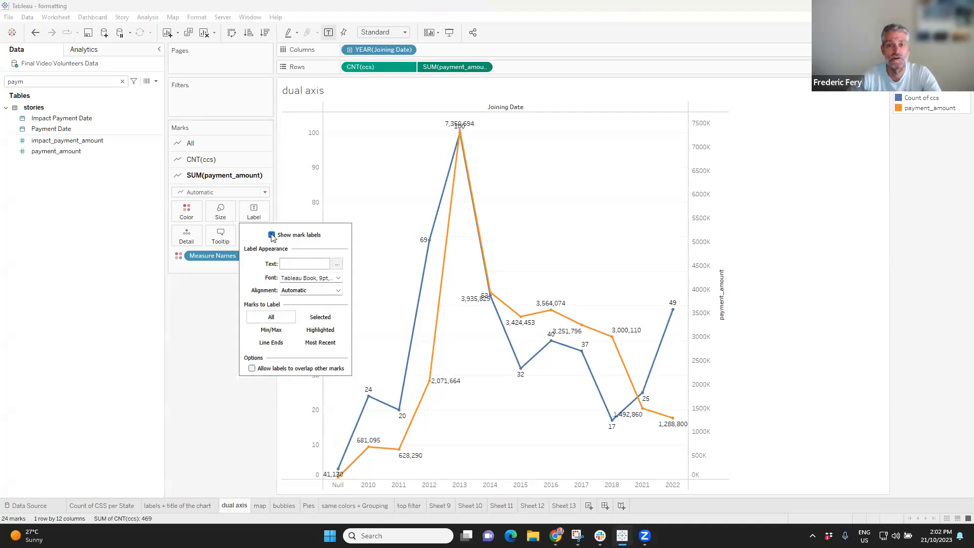
{"action": "left_click", "coordinate": [316, 279]}
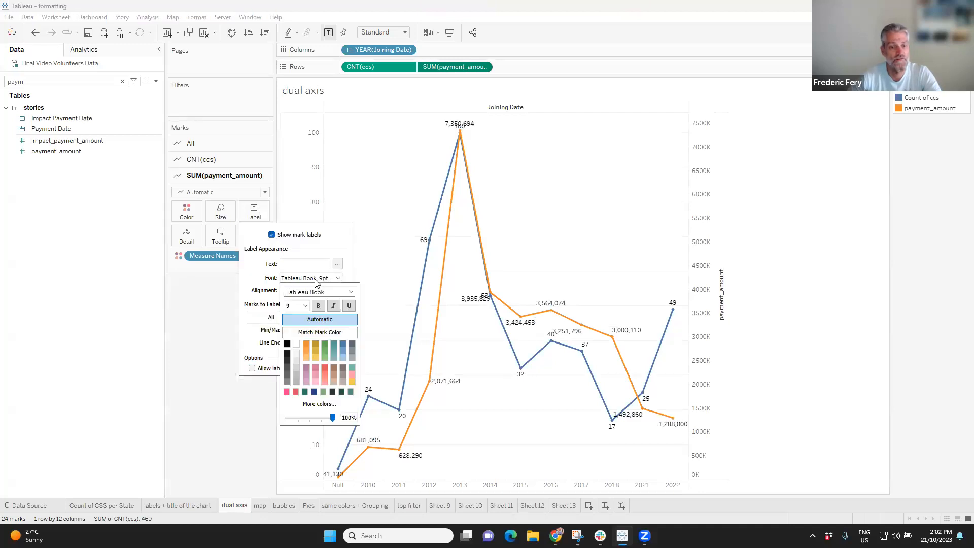
{"action": "left_click", "coordinate": [308, 332]}
{"action": "left_click", "coordinate": [206, 183]}
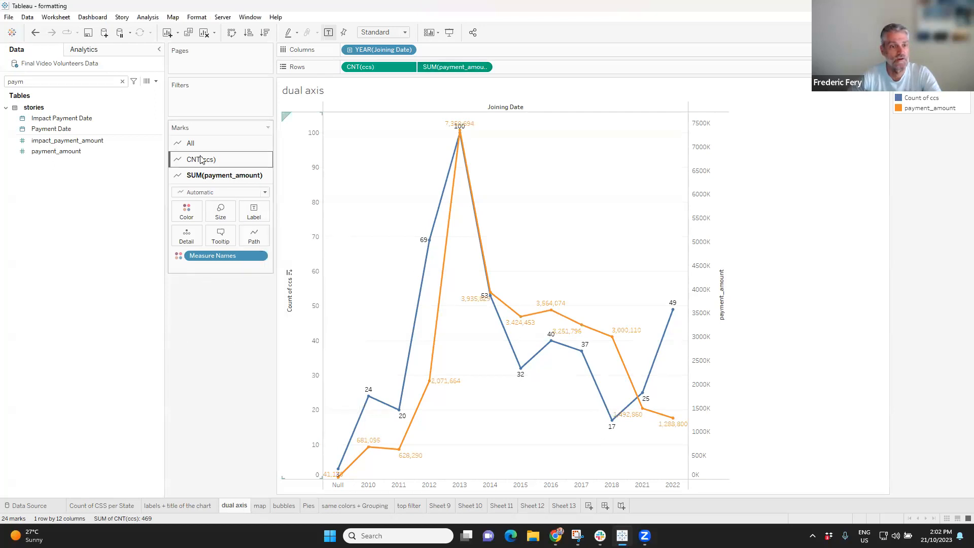
Set the font color of the CNT(ccs) line's mark labels to Match Mark Color.
{"action": "left_click", "coordinate": [198, 159]}
{"action": "left_click", "coordinate": [254, 195]}
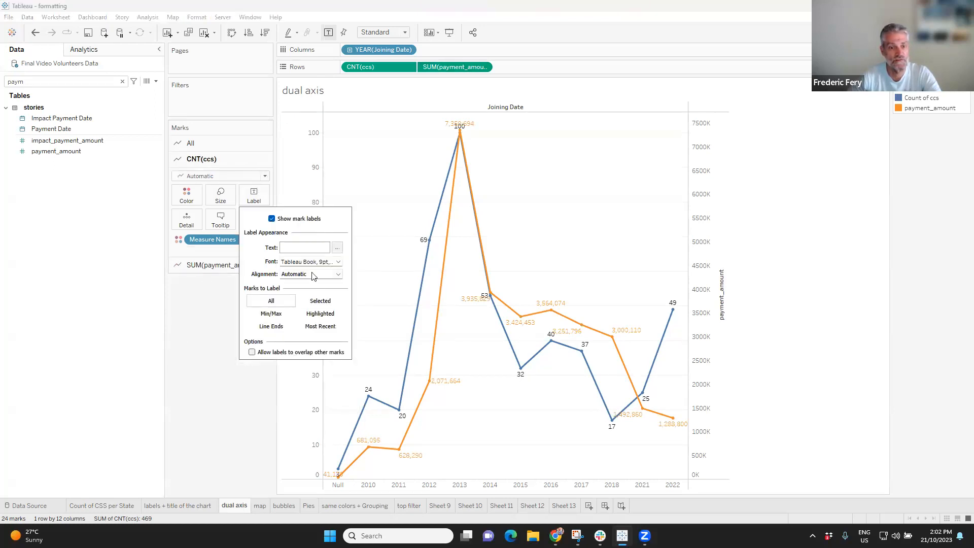
{"action": "left_click", "coordinate": [318, 262]}
{"action": "left_click", "coordinate": [319, 316]}
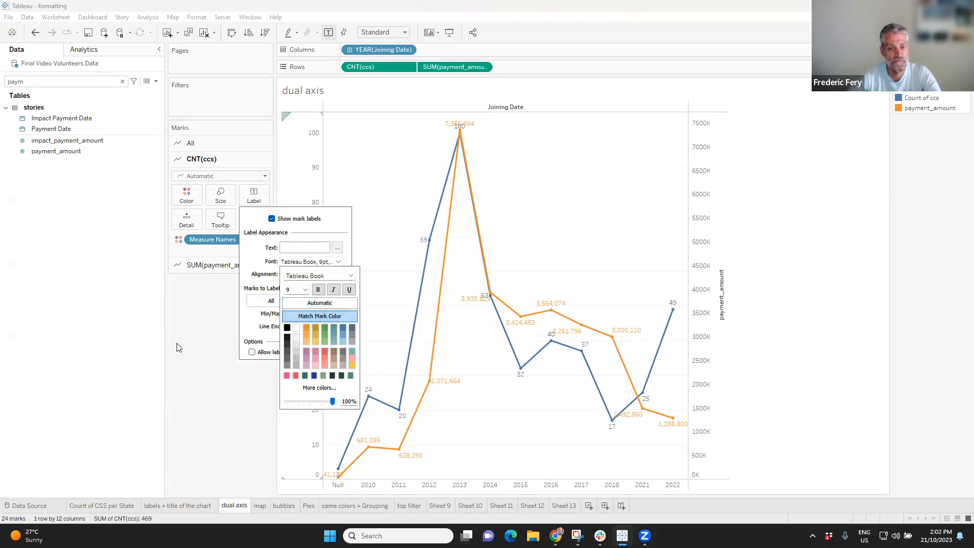
{"action": "left_click", "coordinate": [180, 346]}
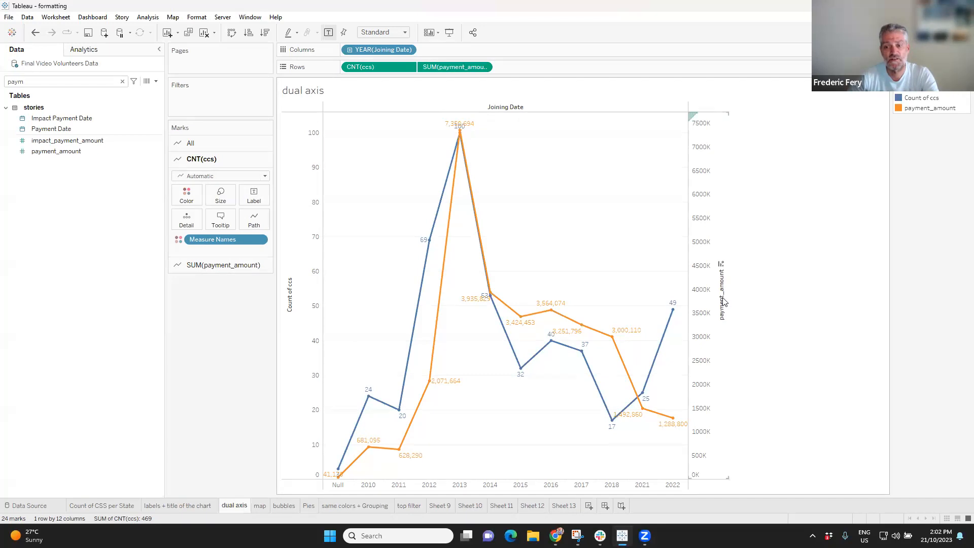
{"action": "mouse_move", "coordinate": [428, 264]}
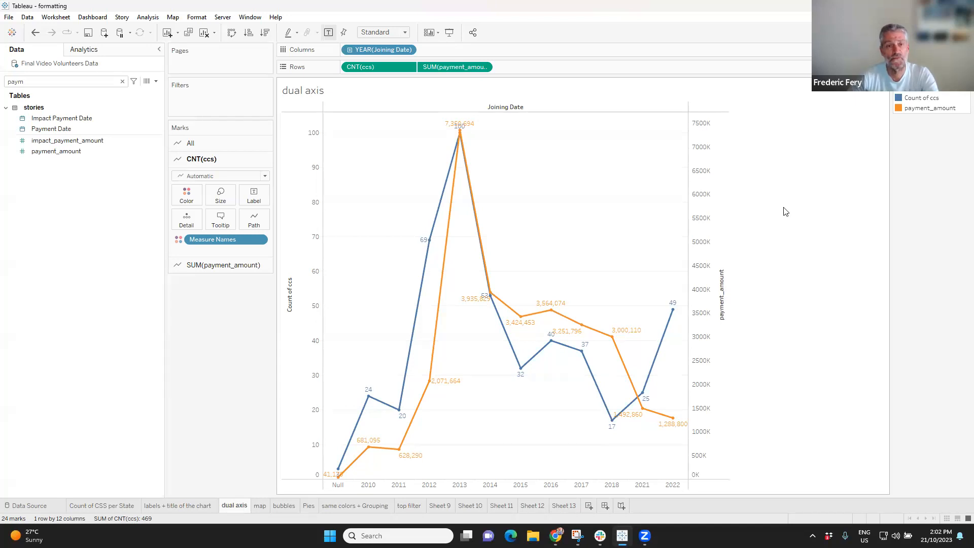
Try synchronizing the payment_amount axis with the Count of ccs axis, and undo the synchronization.
{"action": "right_click", "coordinate": [697, 179]}
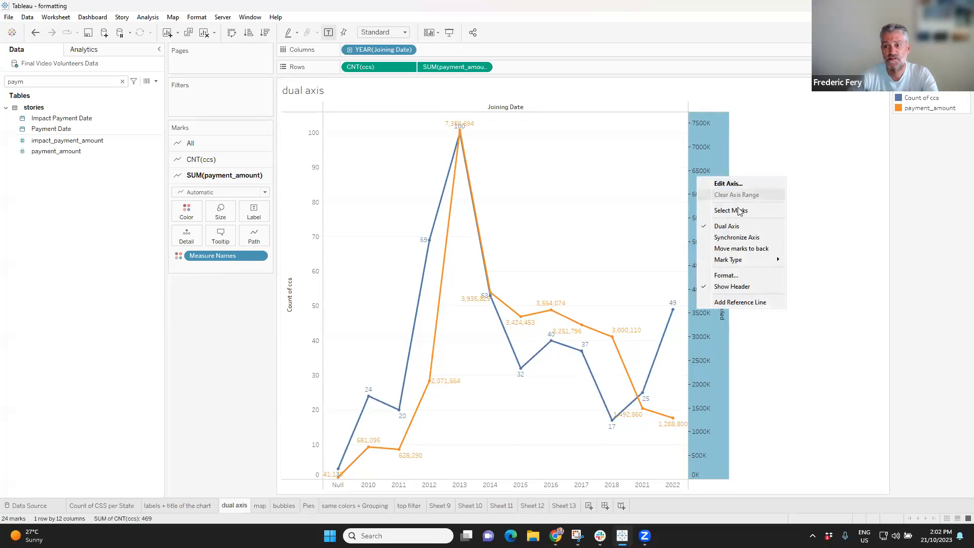
{"action": "left_click", "coordinate": [733, 236]}
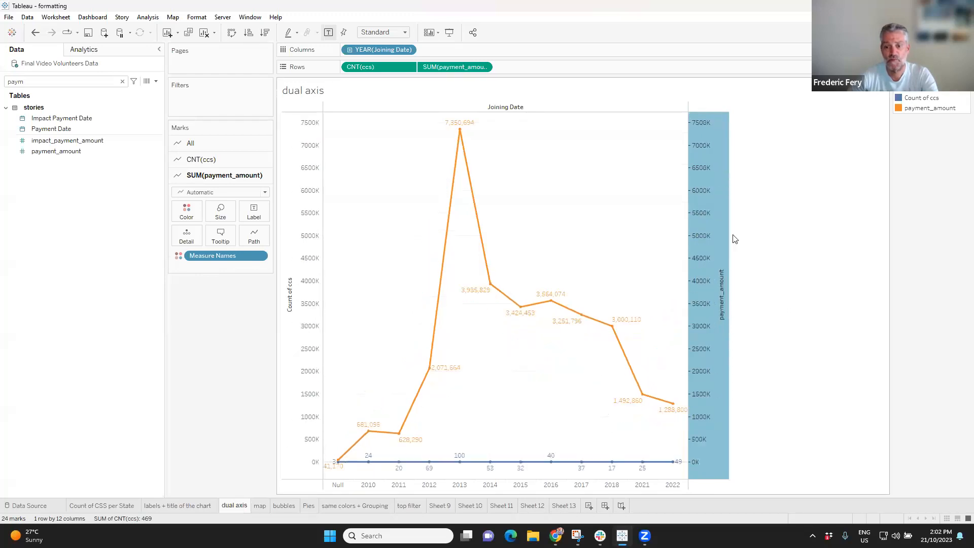
{"action": "left_click", "coordinate": [835, 277]}
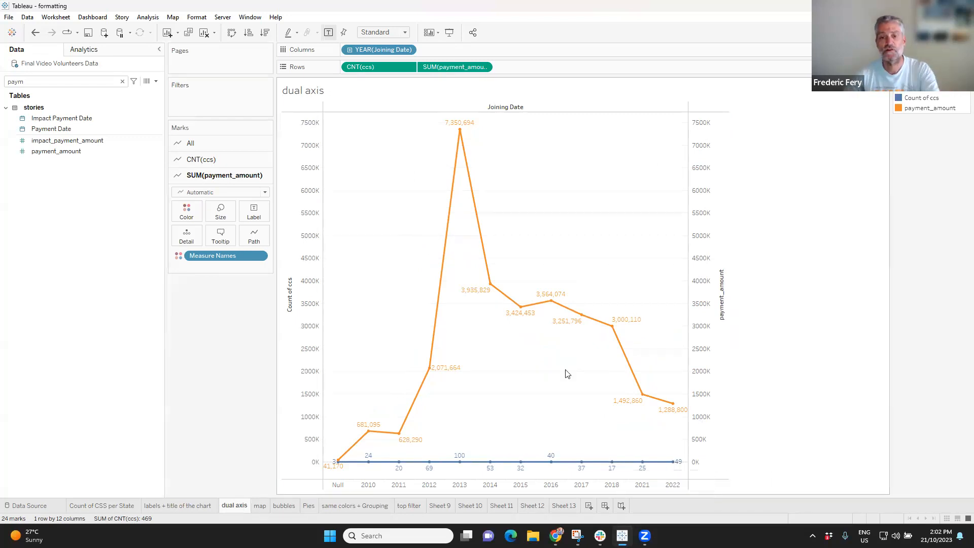
{"action": "mouse_move", "coordinate": [454, 130]}
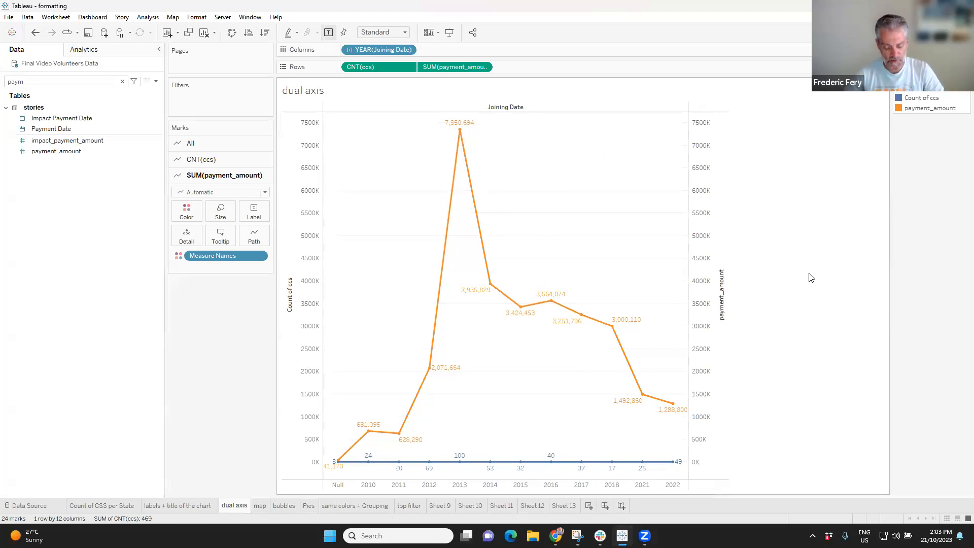
{"action": "key", "text": "ctrl+z"}
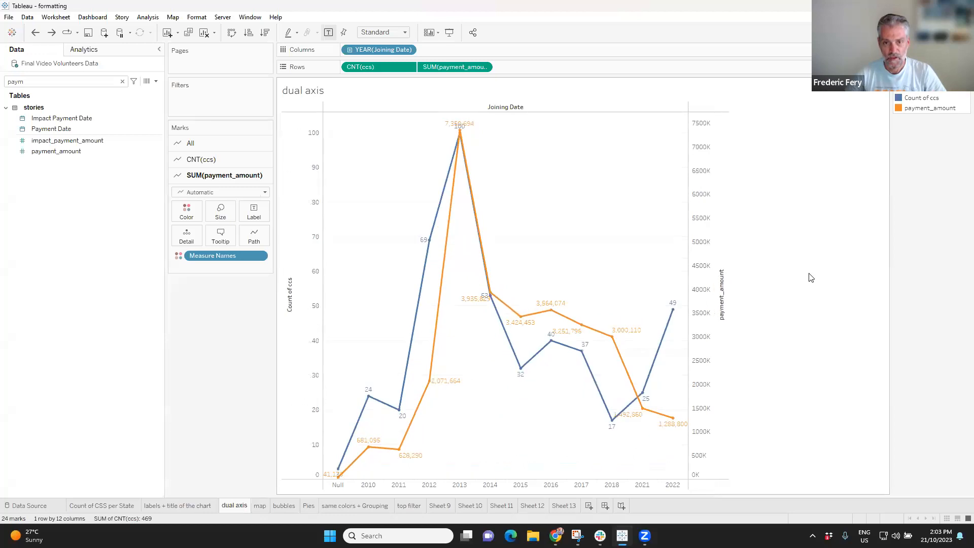
{"action": "mouse_move", "coordinate": [445, 222]}
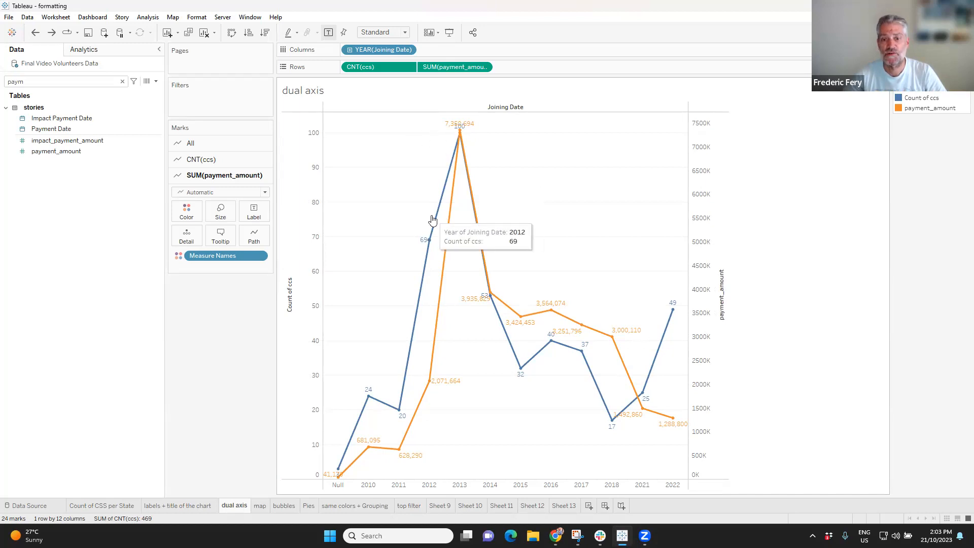
Synchronize the payment_amount axis with the Count of ccs axis in the dual axis chart.
{"action": "right_click", "coordinate": [696, 215]}
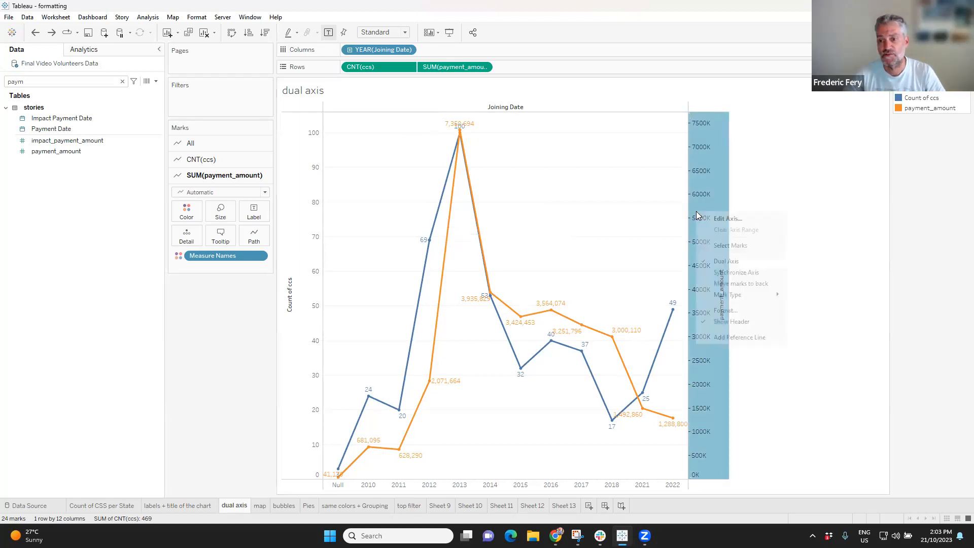
{"action": "left_click", "coordinate": [744, 271]}
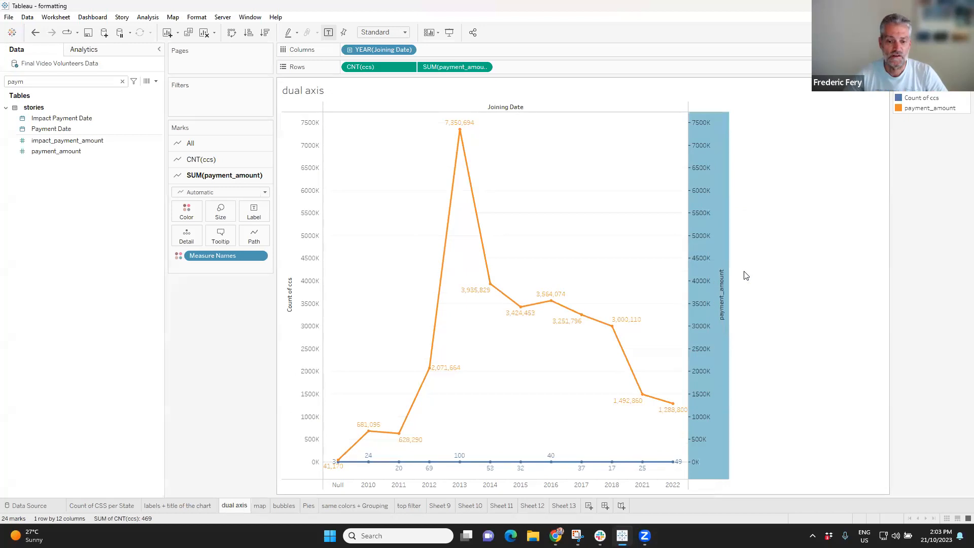
{"action": "left_click", "coordinate": [813, 280]}
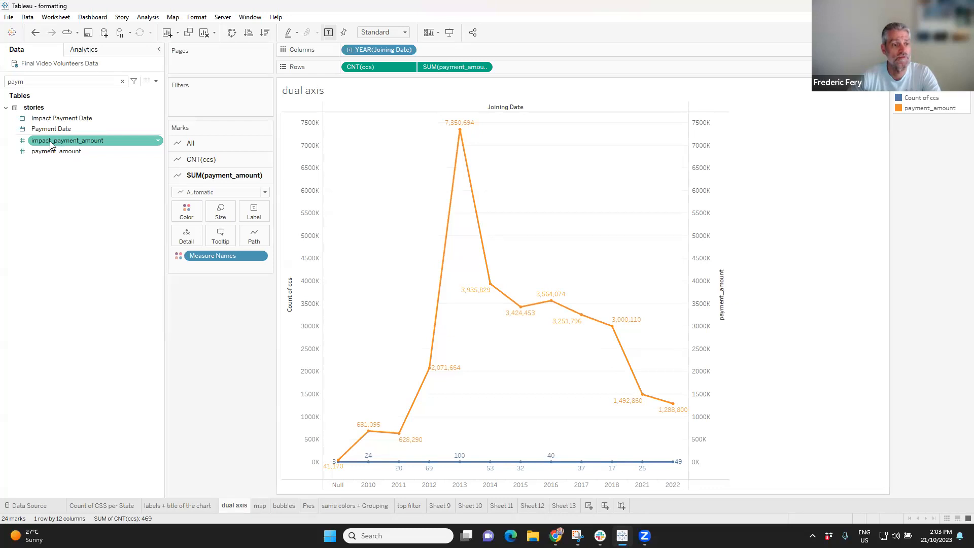
Replace CNT(ccs) on Rows with impact_payment_amount and check the axis options and the 2013 peaks of both lines.
{"action": "left_click_drag", "start_coordinate": [50, 146], "coordinate": [366, 69]}
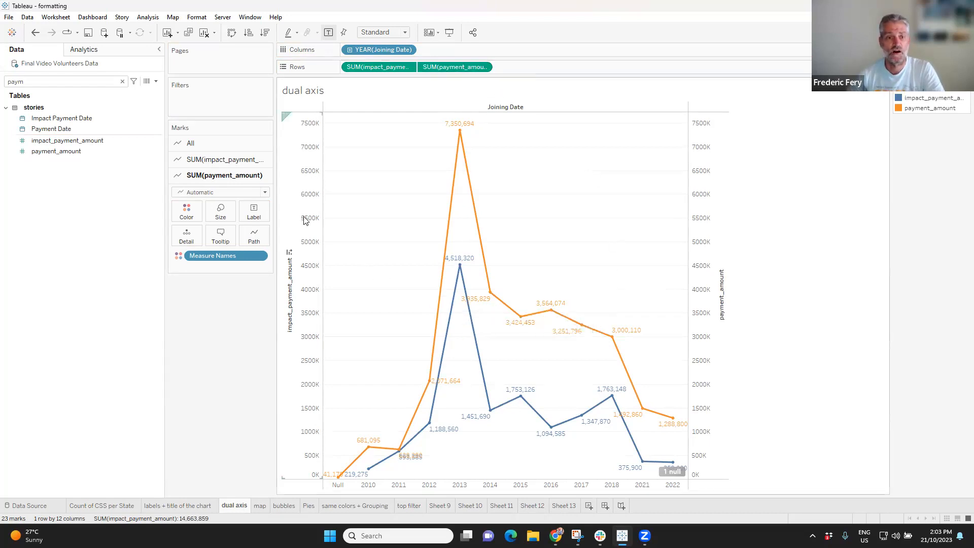
{"action": "right_click", "coordinate": [703, 153]}
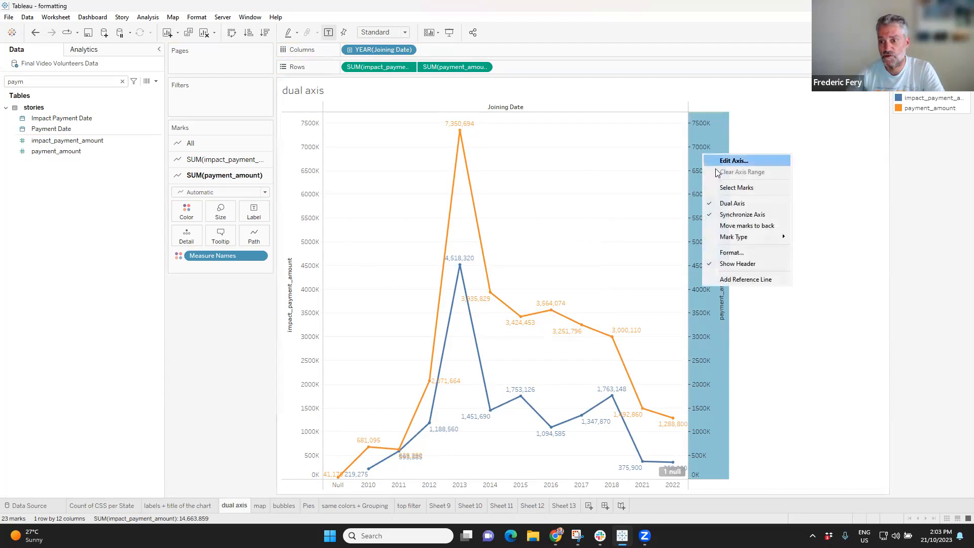
{"action": "left_click", "coordinate": [870, 189]}
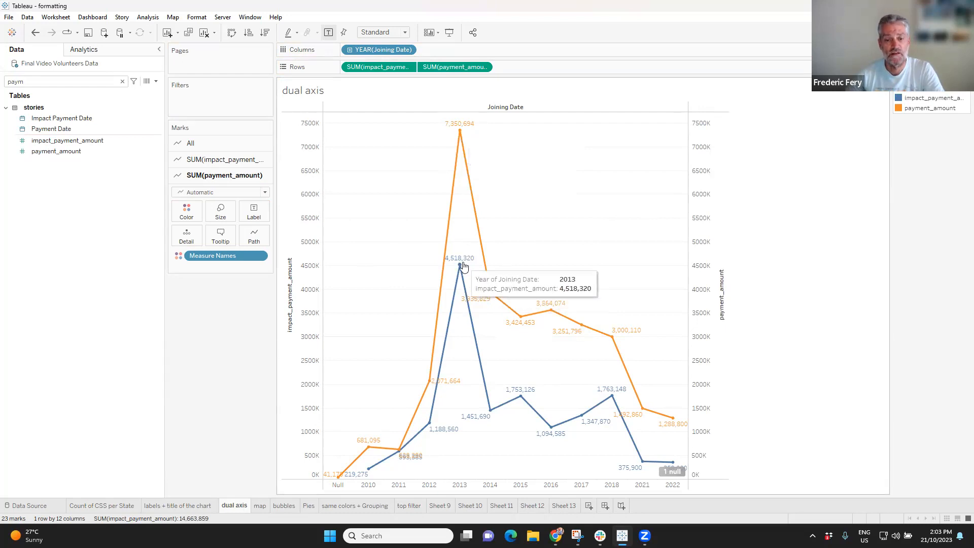
{"action": "mouse_move", "coordinate": [455, 123]}
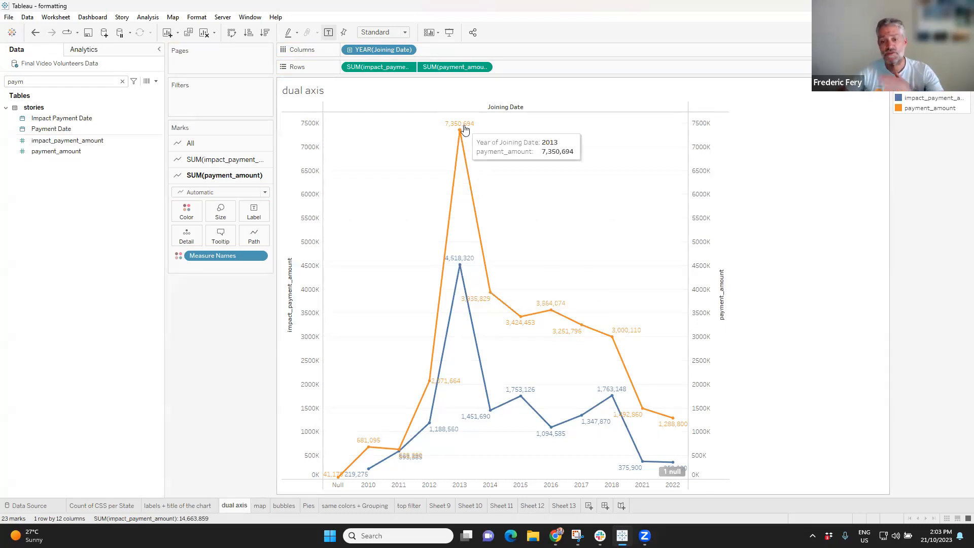
Format the impact_payment_amount pane numbers as Currency (Custom) with 1 decimal place, Millions (M) units and the prefix R.
{"action": "left_click", "coordinate": [407, 66]}
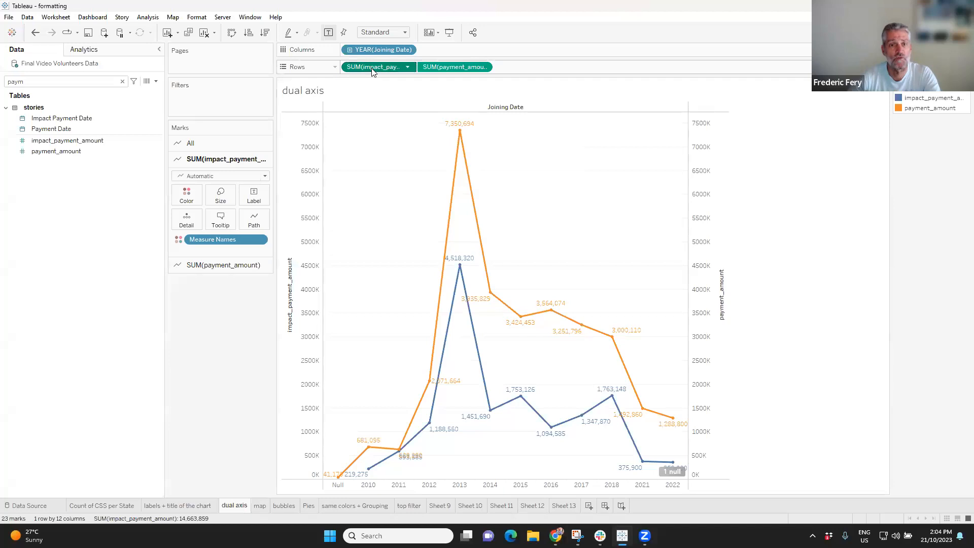
{"action": "left_click", "coordinate": [401, 118]}
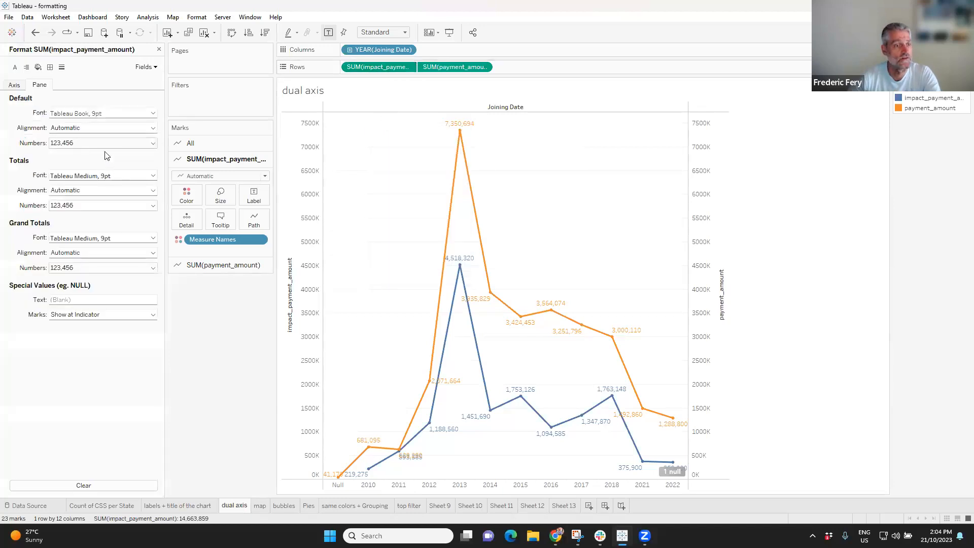
{"action": "left_click", "coordinate": [105, 143]}
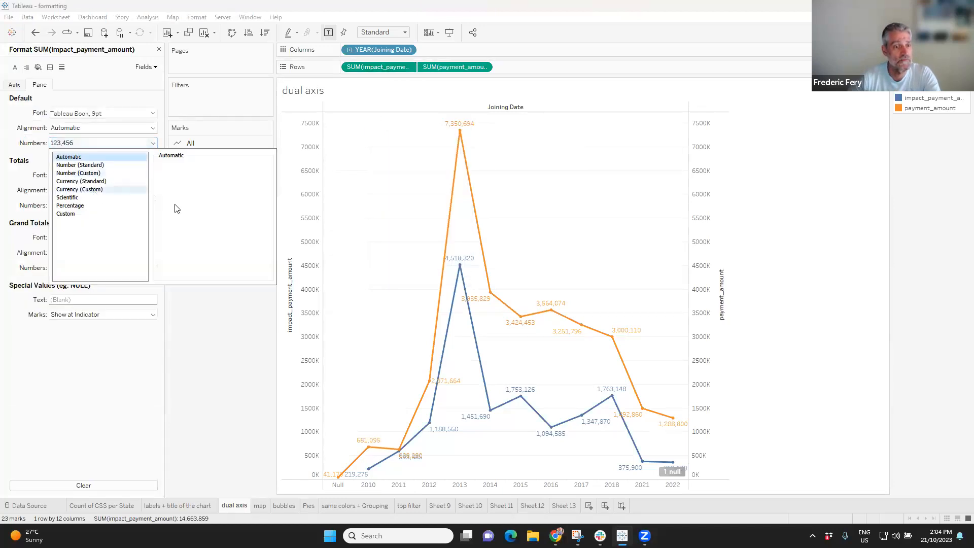
{"action": "left_click", "coordinate": [95, 190]}
{"action": "left_click", "coordinate": [186, 179]}
{"action": "left_click", "coordinate": [200, 228]}
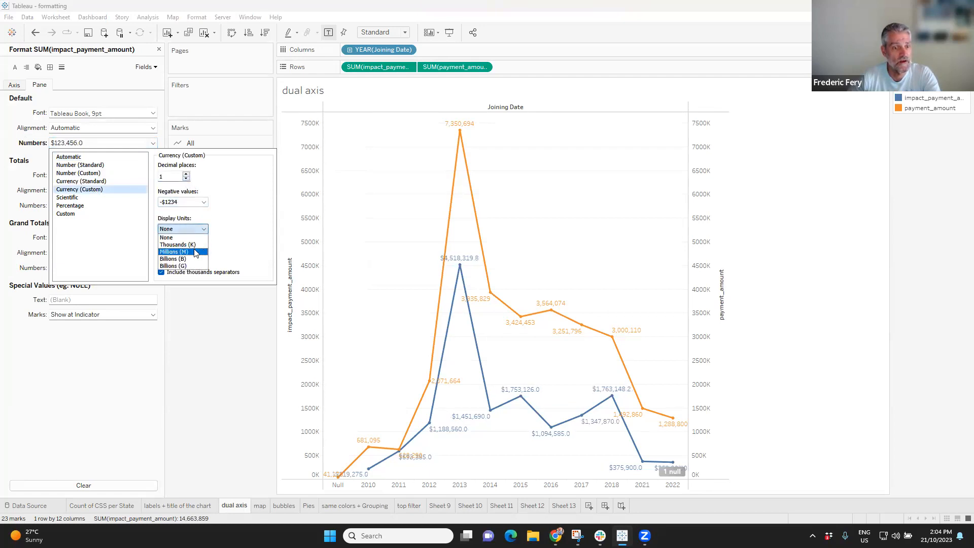
{"action": "left_click", "coordinate": [185, 252]}
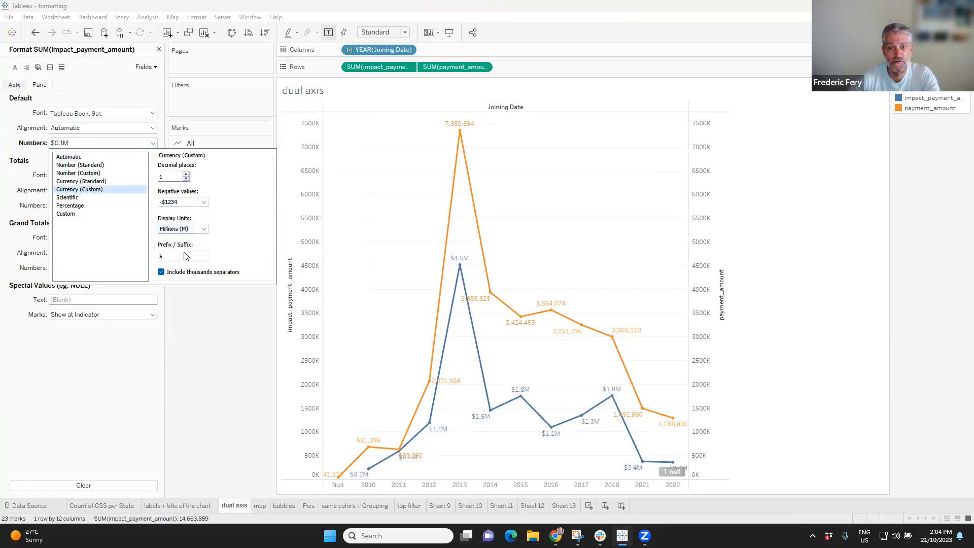
{"action": "double_click", "coordinate": [160, 256]}
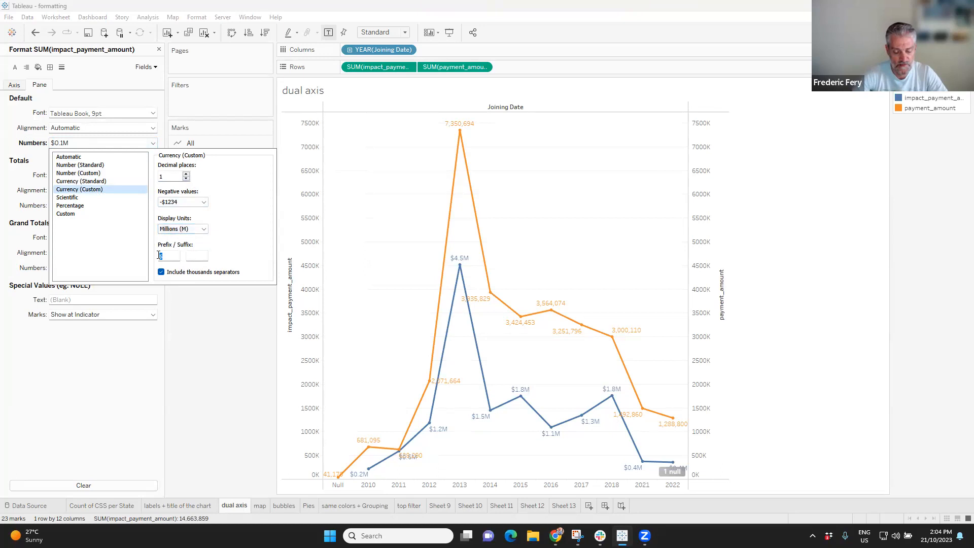
{"action": "type", "text": "R"}
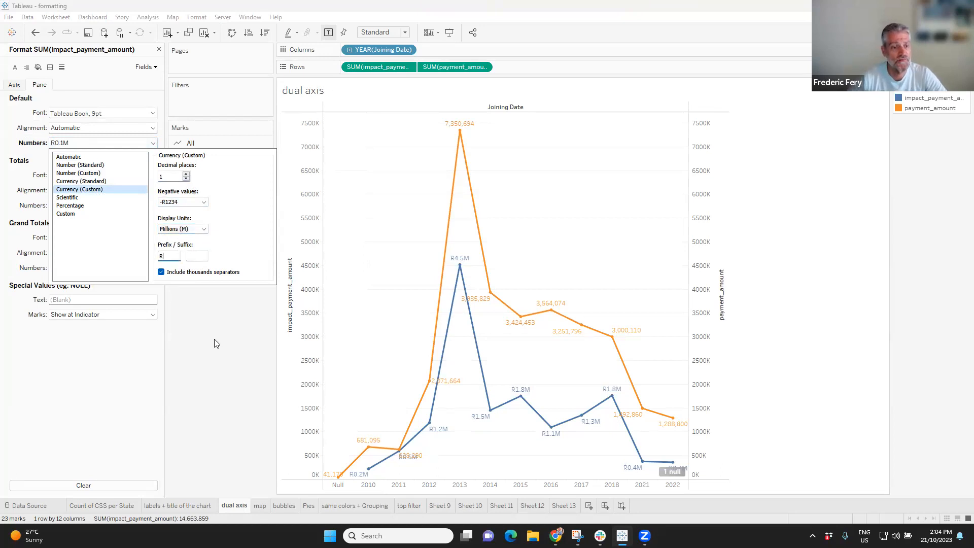
Format the payment_amount pane numbers as Currency (Custom) with 1 decimal place, Millions (M) units and the prefix R.
{"action": "left_click", "coordinate": [450, 68]}
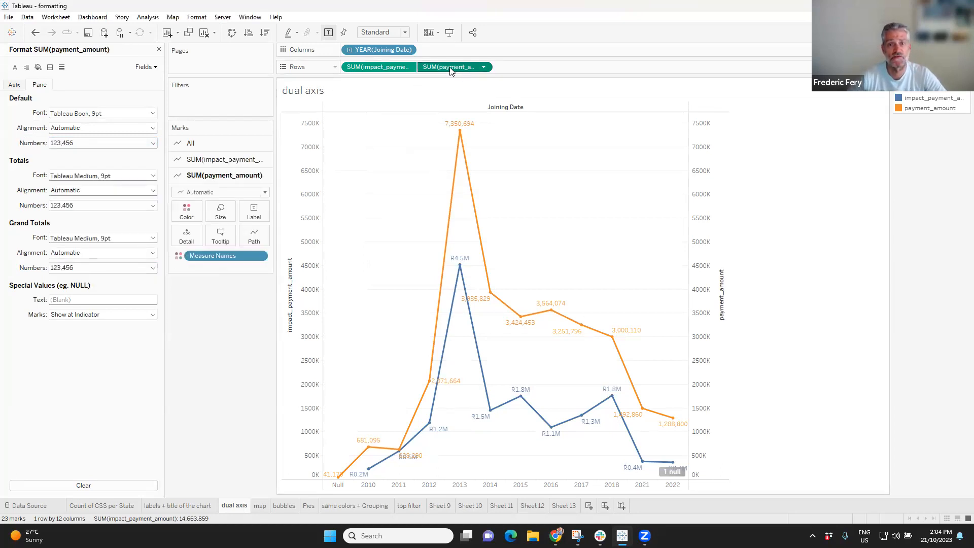
{"action": "left_click", "coordinate": [102, 143]}
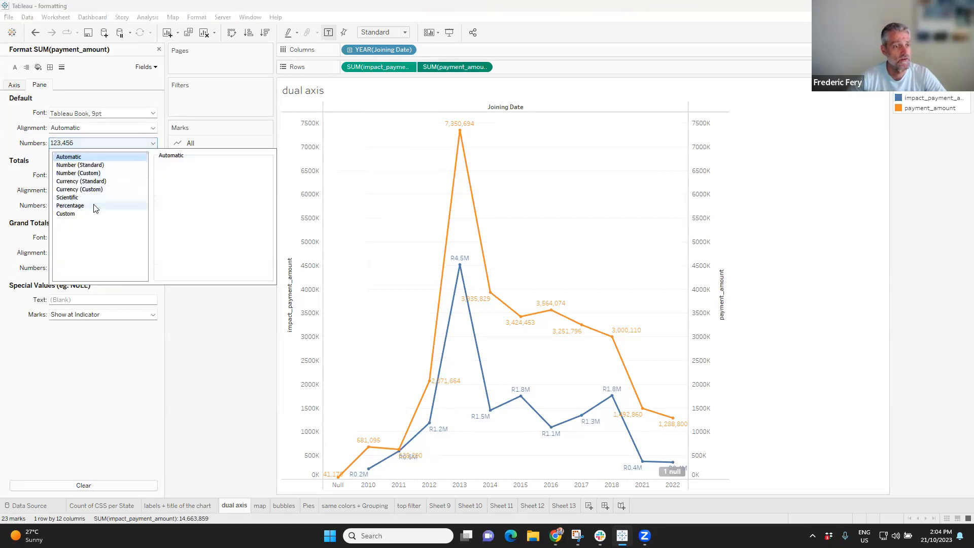
{"action": "left_click", "coordinate": [89, 191]}
{"action": "left_click", "coordinate": [187, 179]}
{"action": "left_click", "coordinate": [181, 230]}
{"action": "left_click", "coordinate": [183, 253]}
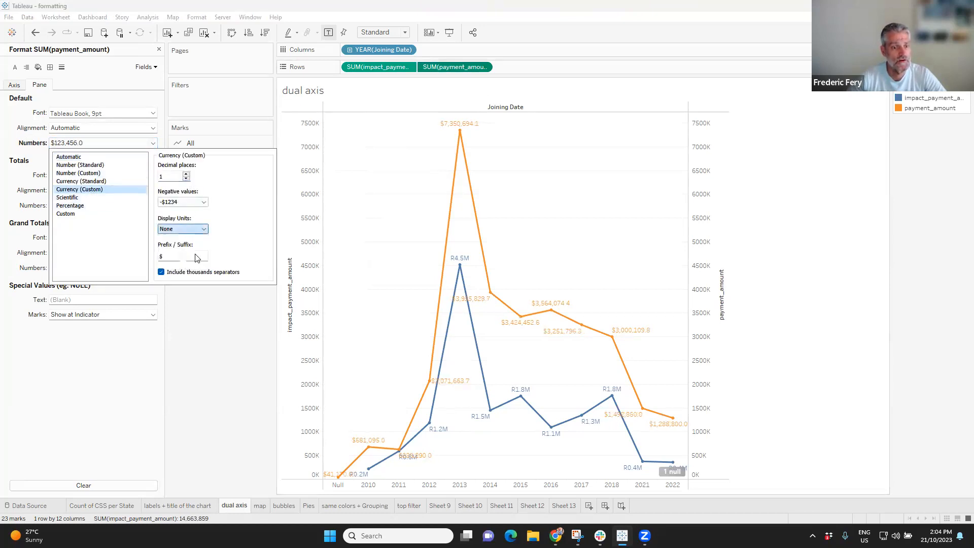
{"action": "double_click", "coordinate": [160, 257]}
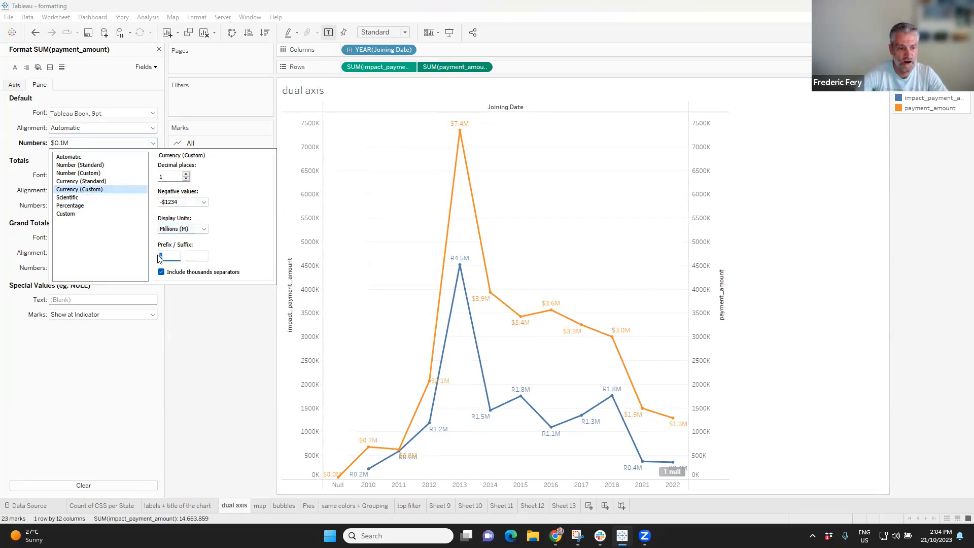
{"action": "type", "text": "R"}
{"action": "left_click", "coordinate": [179, 339]}
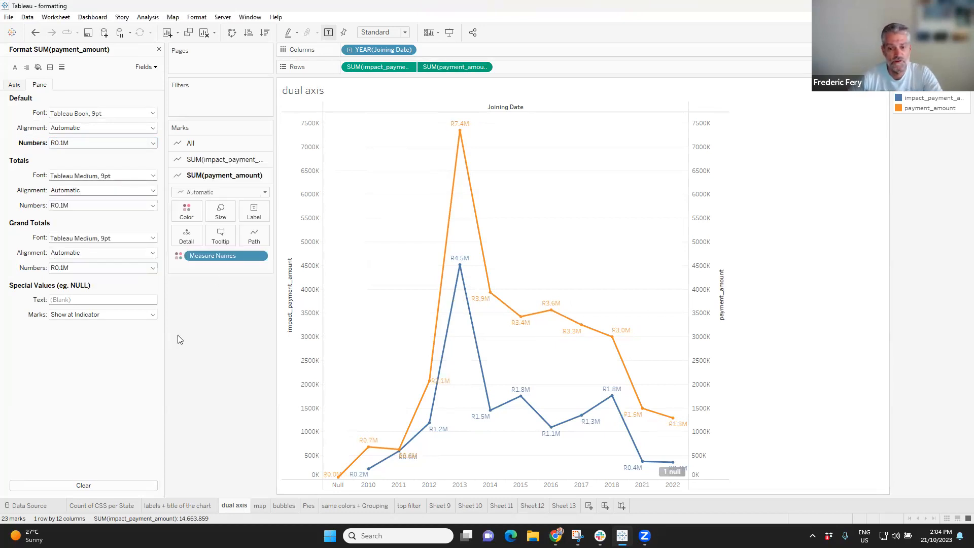
{"action": "mouse_move", "coordinate": [459, 133]}
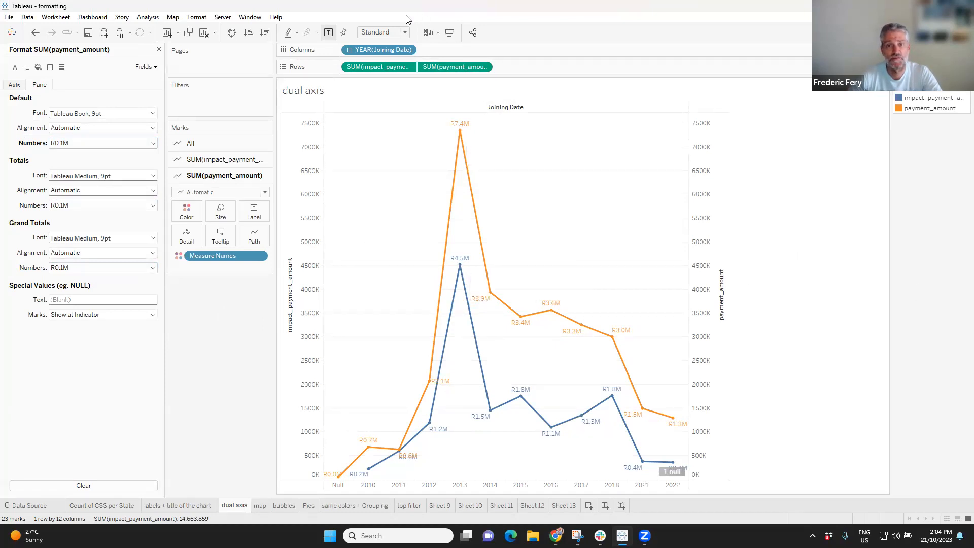
Fit the dual axis chart to Entire View and check the options of the payment_amount axis.
{"action": "left_click", "coordinate": [405, 33]}
{"action": "left_click", "coordinate": [383, 71]}
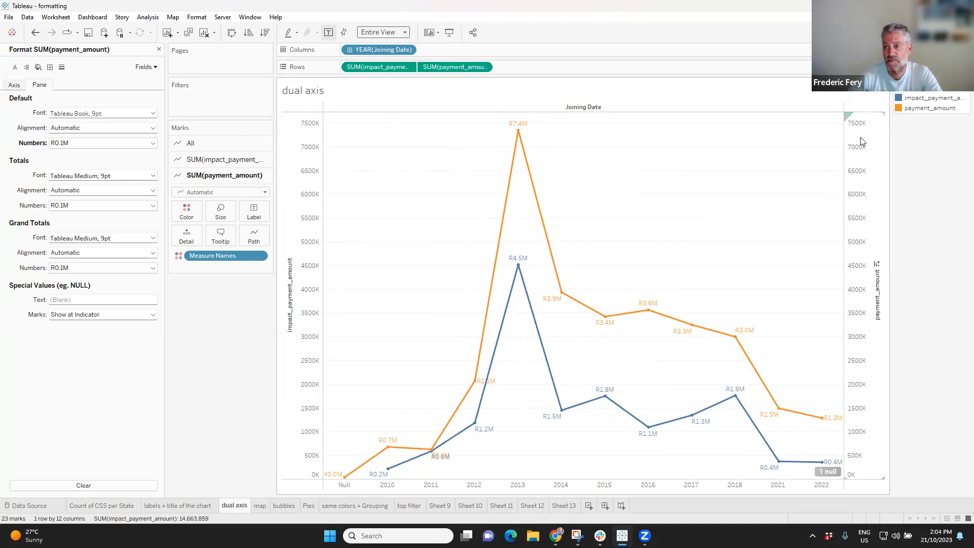
{"action": "right_click", "coordinate": [867, 296]}
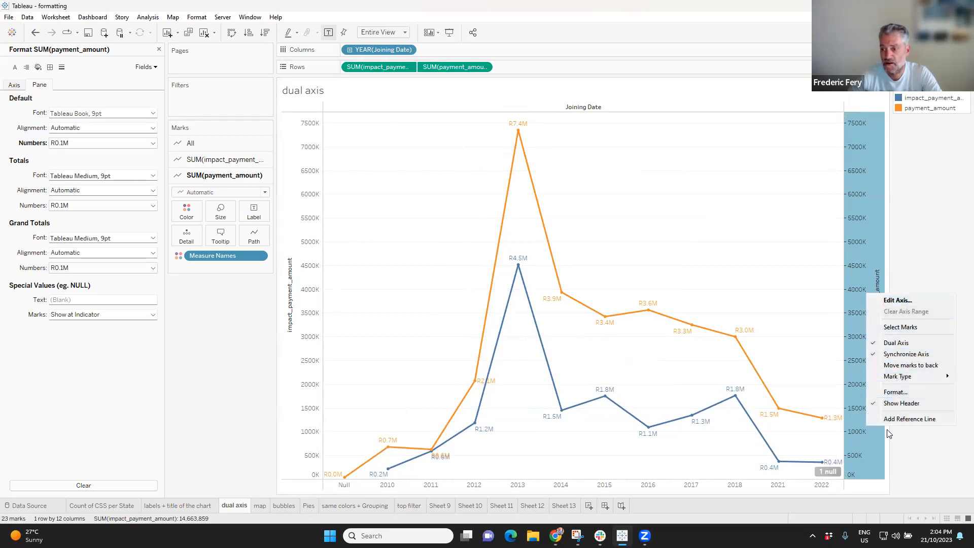
{"action": "left_click", "coordinate": [936, 186]}
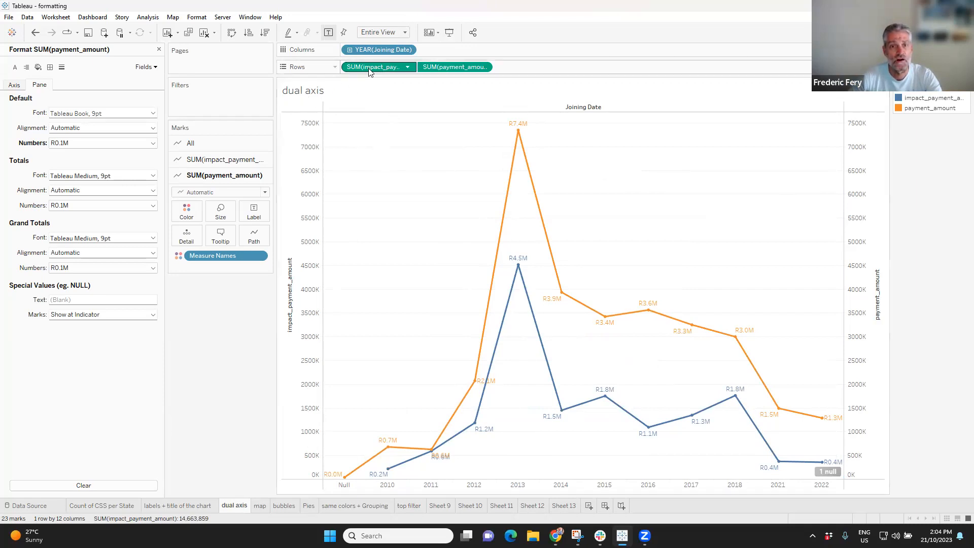
Replace the chart's sheet name title with "Impact Payment" and close the number formatting options.
{"action": "double_click", "coordinate": [311, 94]}
{"action": "left_click_drag", "start_coordinate": [536, 290], "coordinate": [449, 291]}
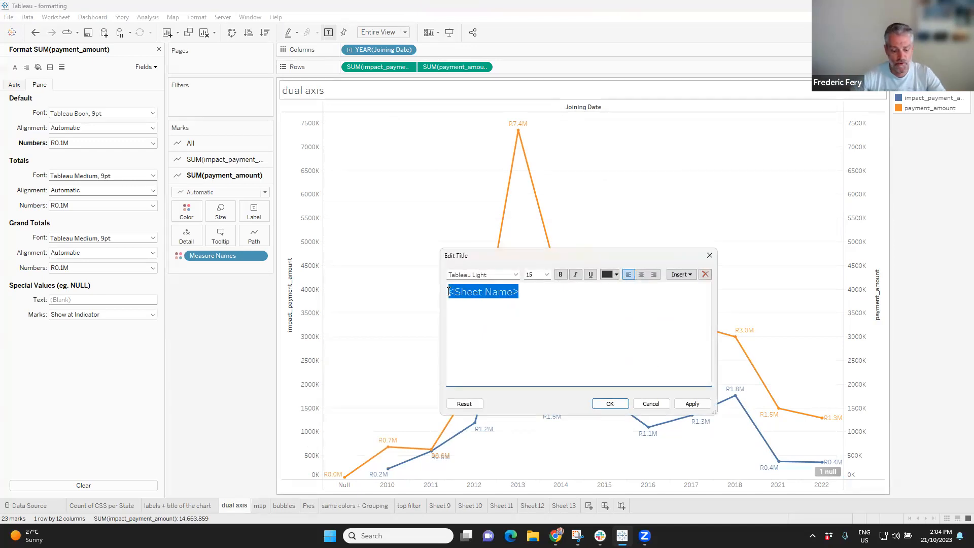
{"action": "type", "text": "Impact Payment"}
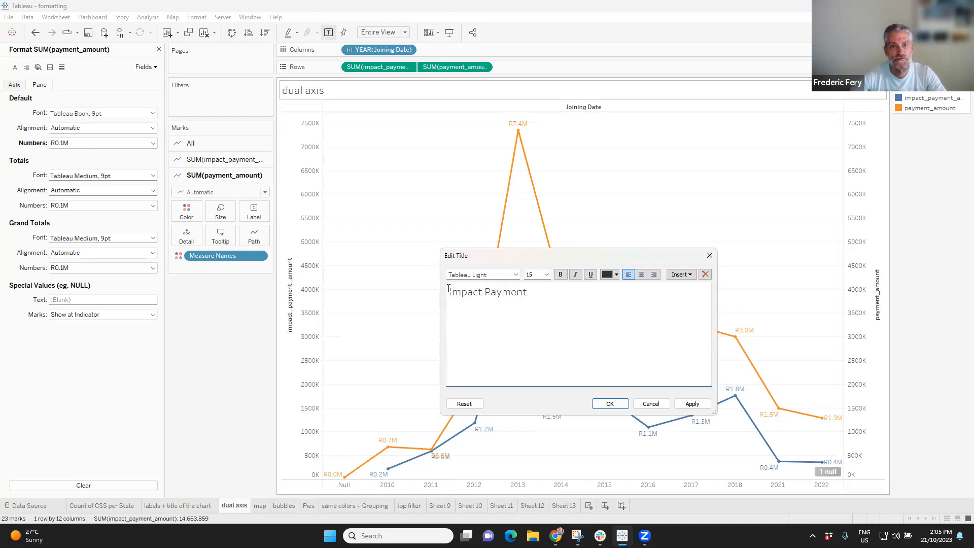
{"action": "left_click", "coordinate": [611, 404]}
{"action": "left_click", "coordinate": [159, 50]}
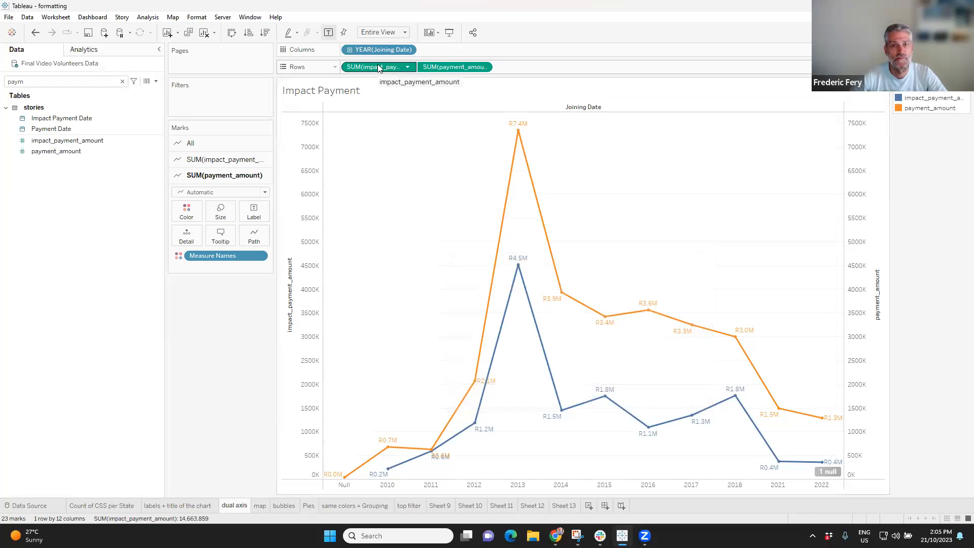
Extend the chart title to "Impact Payment vs Payment Amount" and make the whole text bold at size 16.
{"action": "double_click", "coordinate": [436, 91]}
{"action": "type", "text": "vs Payment Amount"}
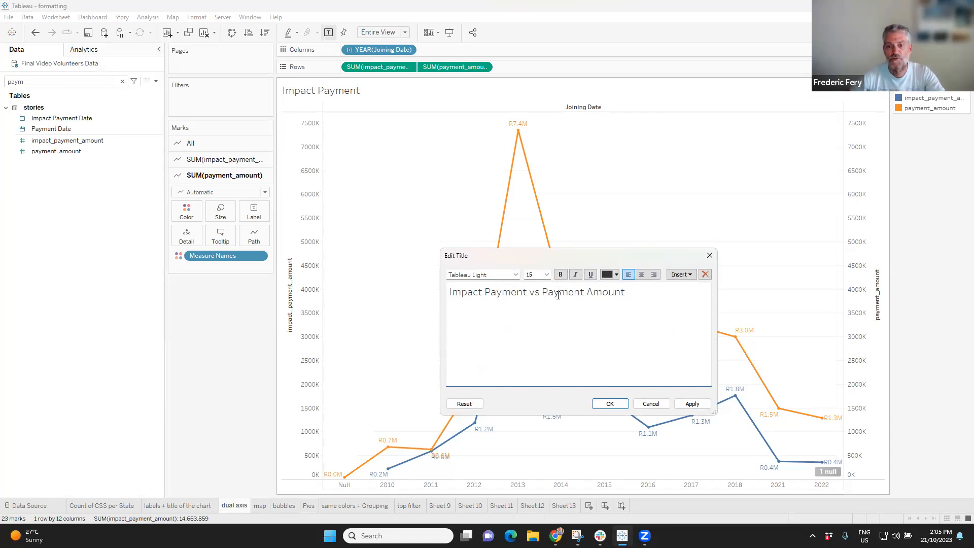
{"action": "left_click_drag", "start_coordinate": [628, 294], "coordinate": [435, 295]}
{"action": "left_click", "coordinate": [556, 277]}
{"action": "left_click", "coordinate": [546, 274]}
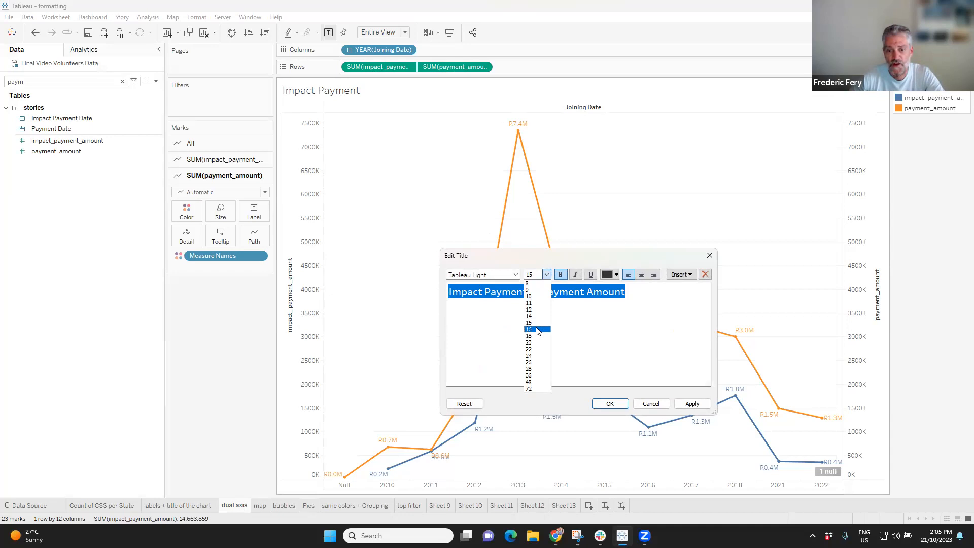
{"action": "left_click", "coordinate": [537, 329]}
{"action": "key", "text": "End"}
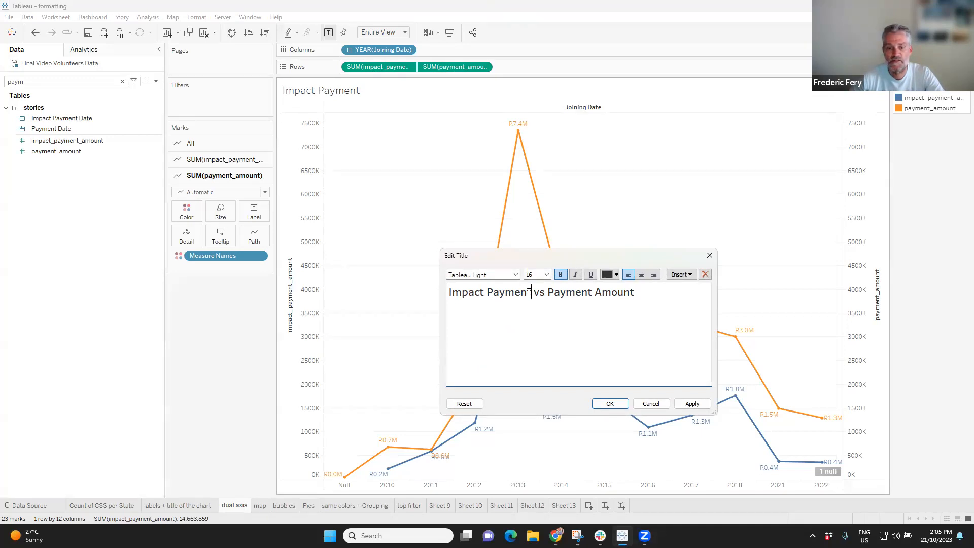
Color the words "Impact Payment" in the chart title with the blue sampled from the impact_payment_amount legend entry.
{"action": "left_click_drag", "start_coordinate": [529, 292], "coordinate": [444, 292]}
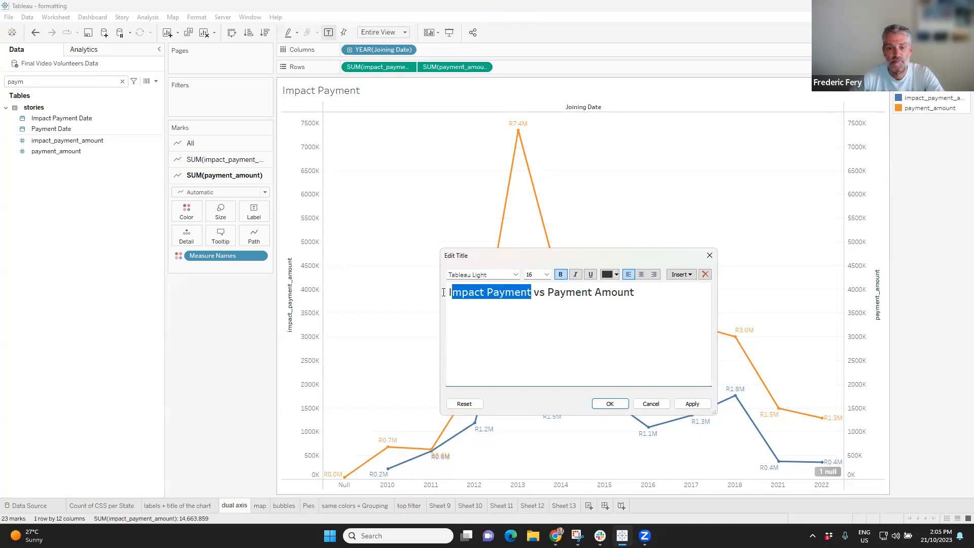
{"action": "left_click", "coordinate": [617, 275]}
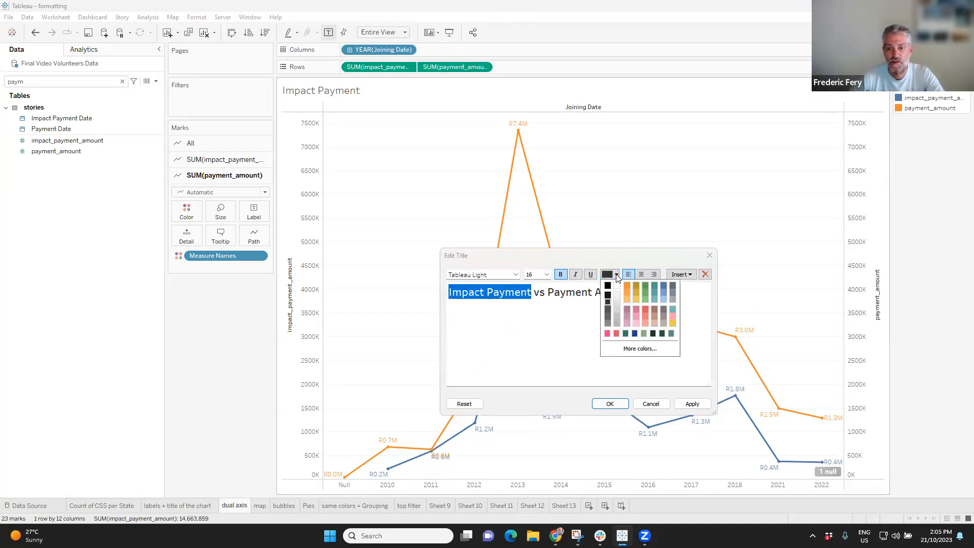
{"action": "left_click", "coordinate": [651, 346]}
{"action": "left_click", "coordinate": [508, 336]}
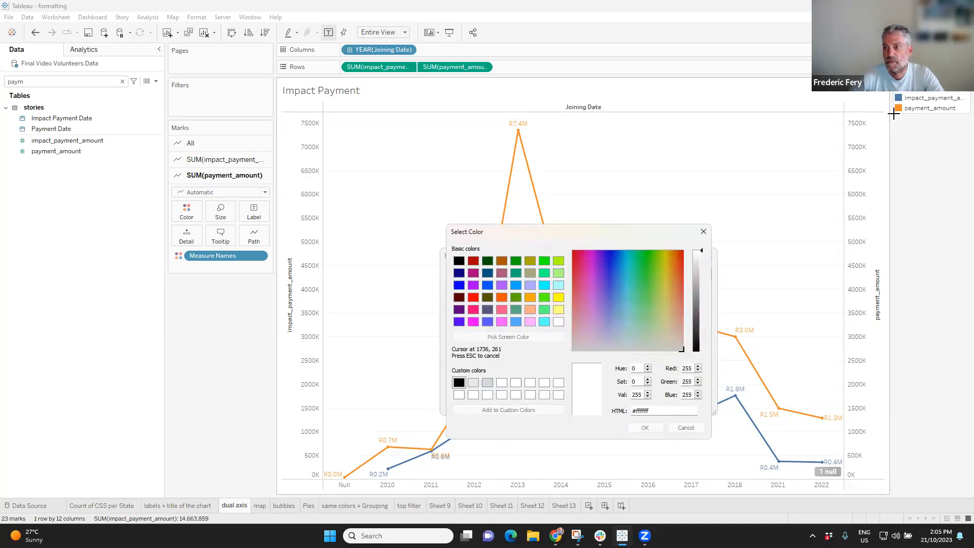
{"action": "left_click", "coordinate": [899, 98]}
{"action": "left_click", "coordinate": [644, 427]}
Color the words "Payment Amount" in the title with the orange sampled from the payment_amount legend entry and apply the title.
{"action": "left_click_drag", "start_coordinate": [643, 295], "coordinate": [558, 294]}
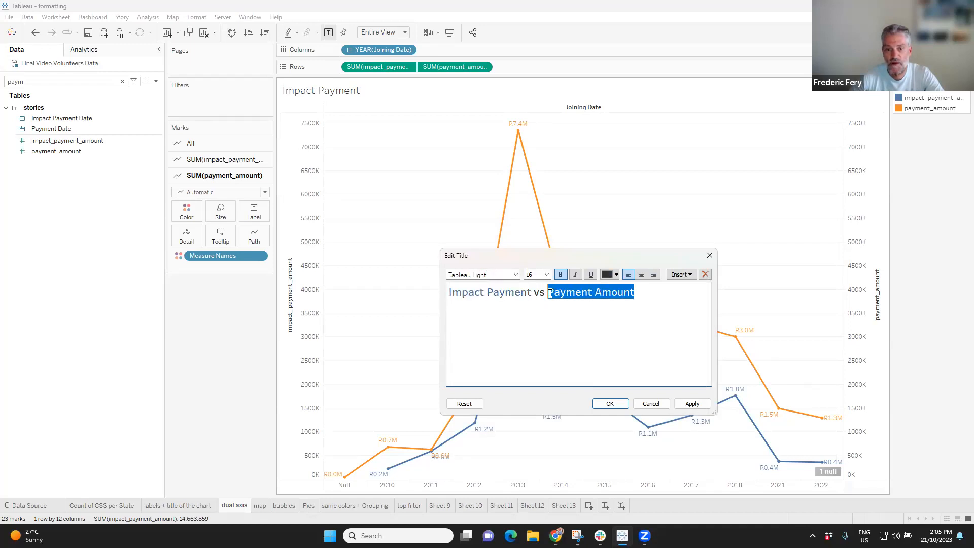
{"action": "left_click", "coordinate": [620, 276]}
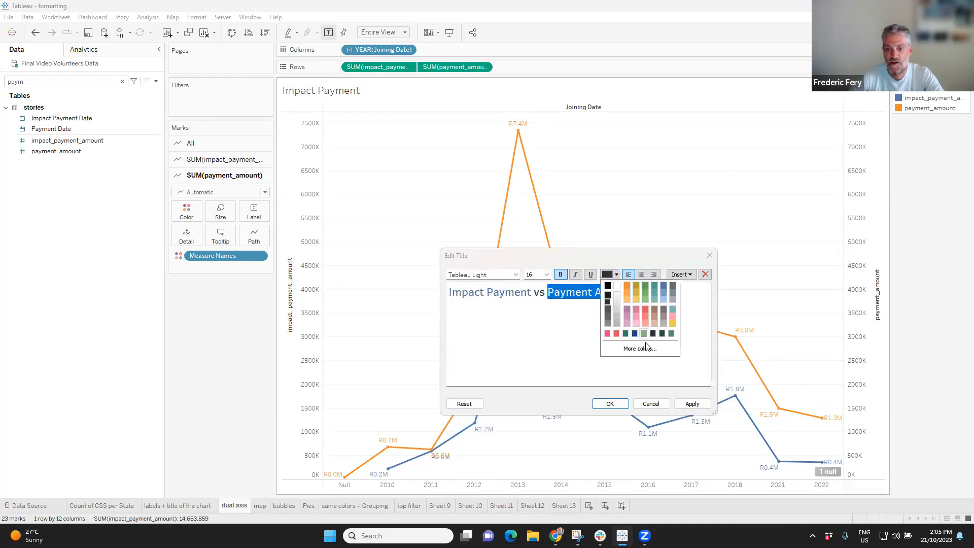
{"action": "left_click", "coordinate": [645, 345]}
{"action": "left_click", "coordinate": [508, 337]}
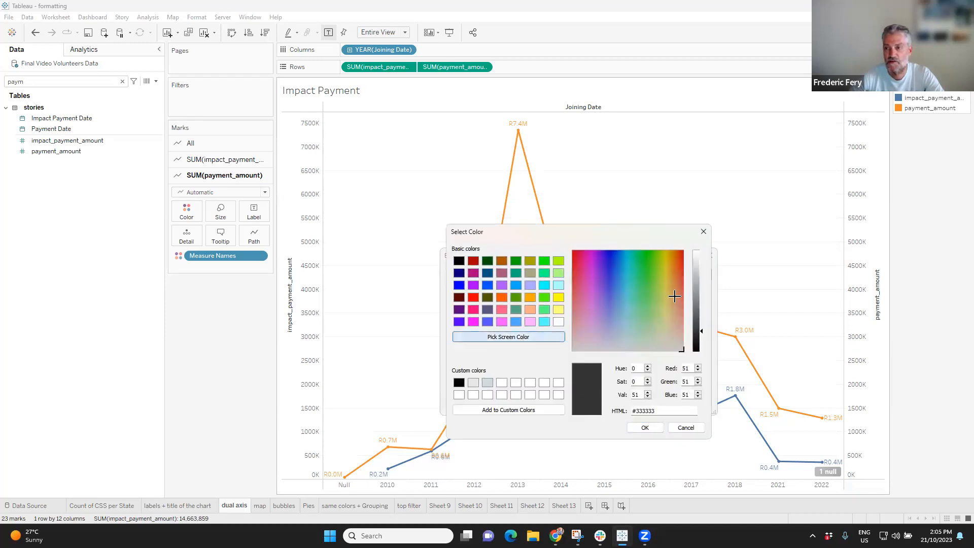
{"action": "left_click", "coordinate": [898, 108]}
{"action": "left_click", "coordinate": [645, 428]}
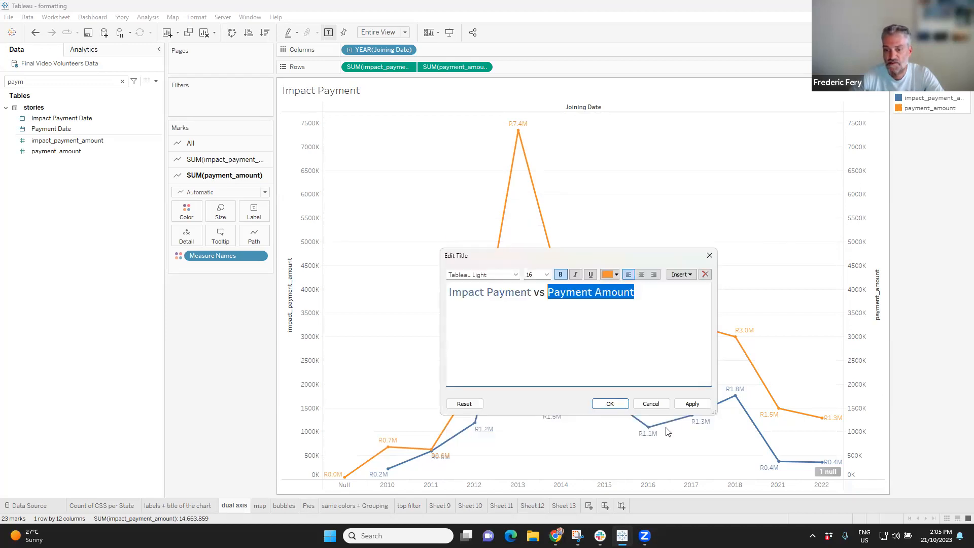
{"action": "left_click", "coordinate": [620, 406]}
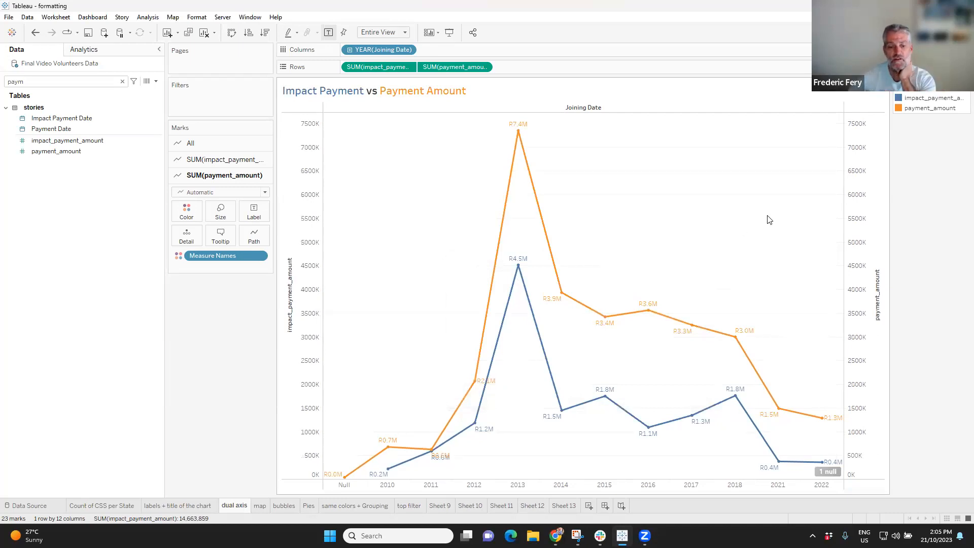
Hide the header of the secondary payment_amount axis on the dual axis chart.
{"action": "right_click", "coordinate": [862, 198]}
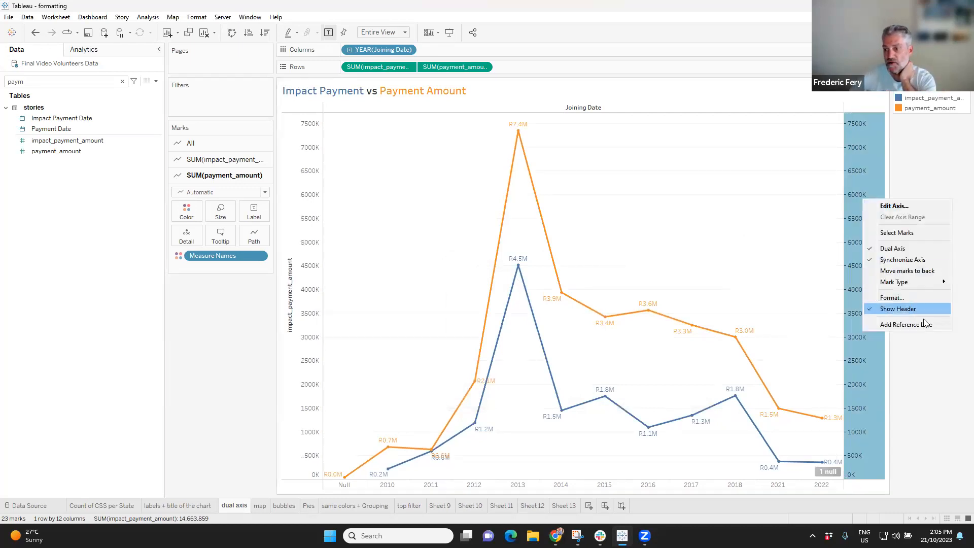
{"action": "left_click", "coordinate": [906, 309]}
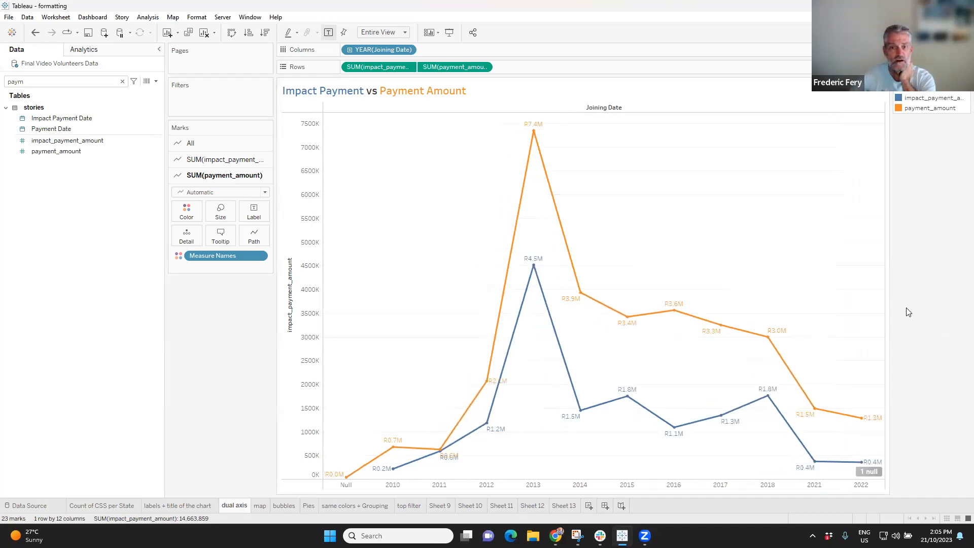
Try hiding the impact_payment_amount axis header and undo that change.
{"action": "right_click", "coordinate": [299, 183]}
{"action": "left_click", "coordinate": [345, 337]}
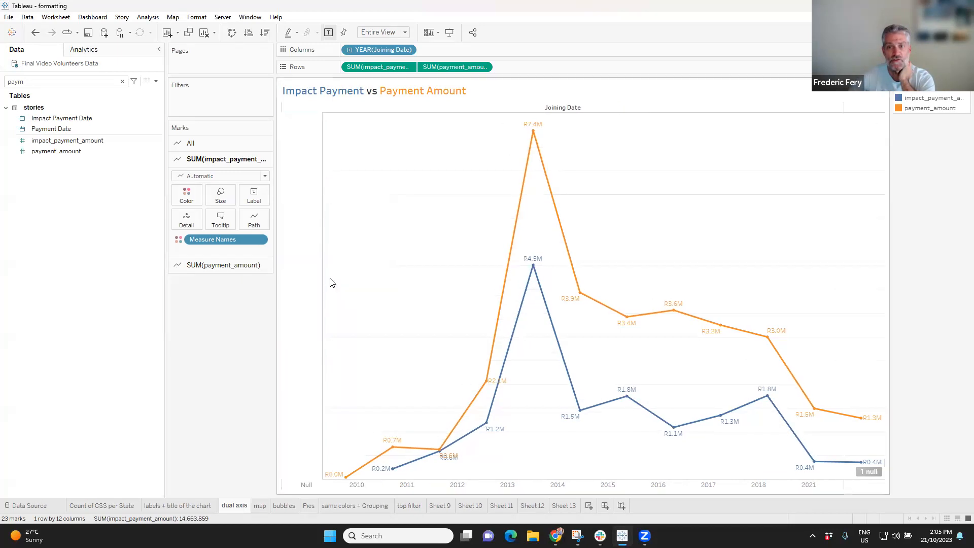
{"action": "mouse_move", "coordinate": [508, 133]}
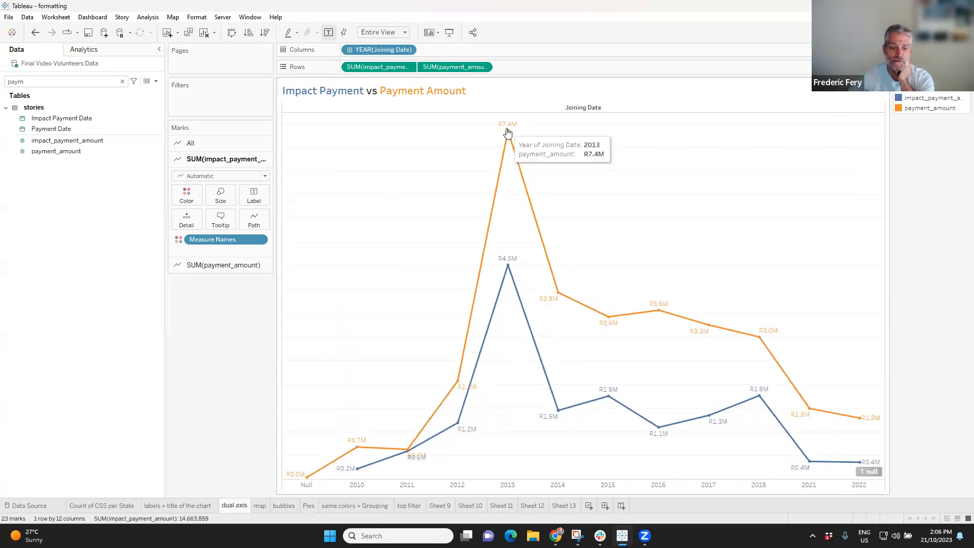
{"action": "key", "text": "ctrl+z"}
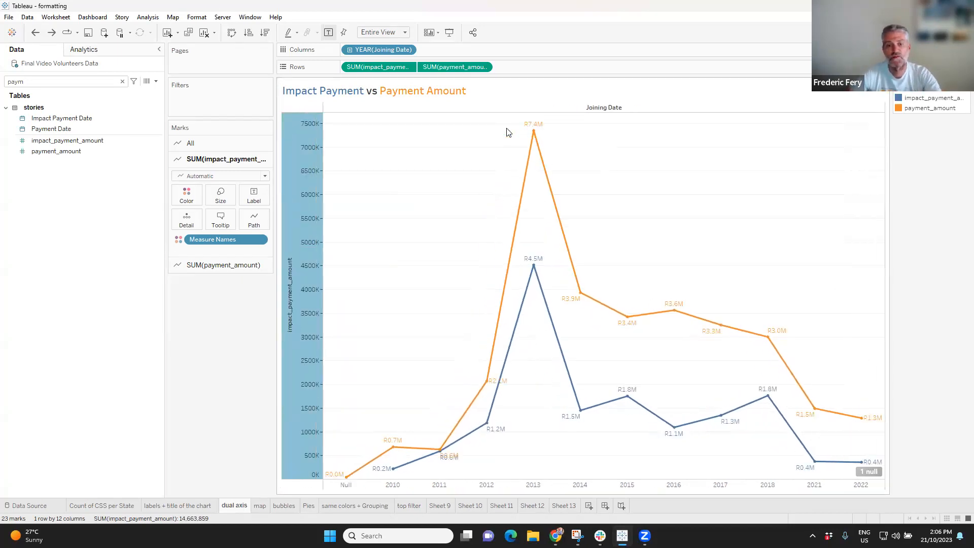
Deselect the axis and hide the Joining Date field label above the columns.
{"action": "left_click", "coordinate": [410, 267]}
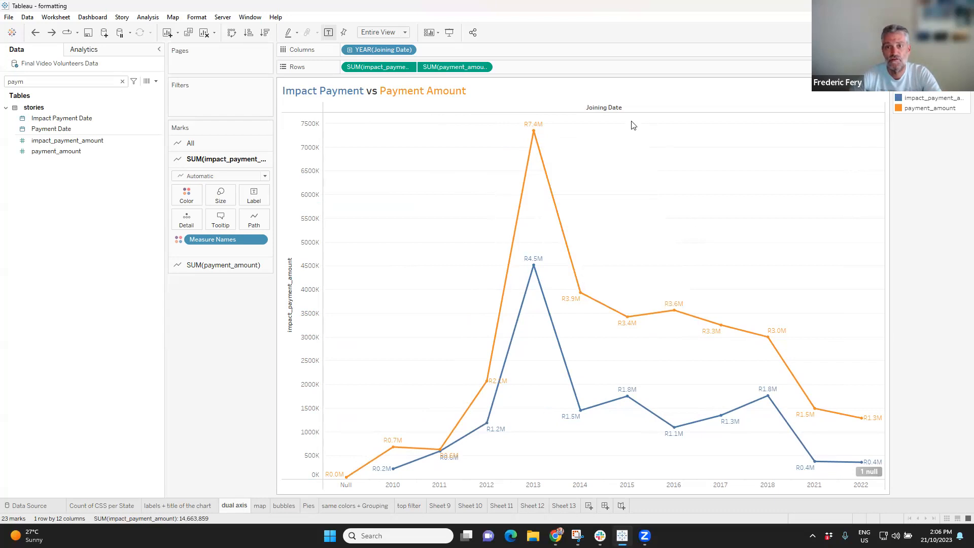
{"action": "right_click", "coordinate": [601, 111]}
{"action": "left_click", "coordinate": [639, 155]}
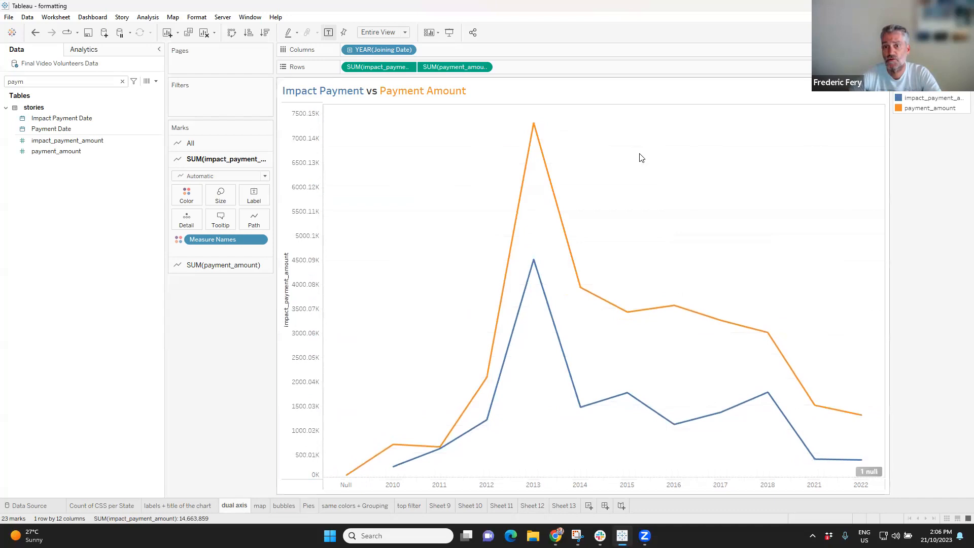
Change the title of the impact_payment_amount axis to "Impact Payment" and close the axis settings.
{"action": "right_click", "coordinate": [288, 290]}
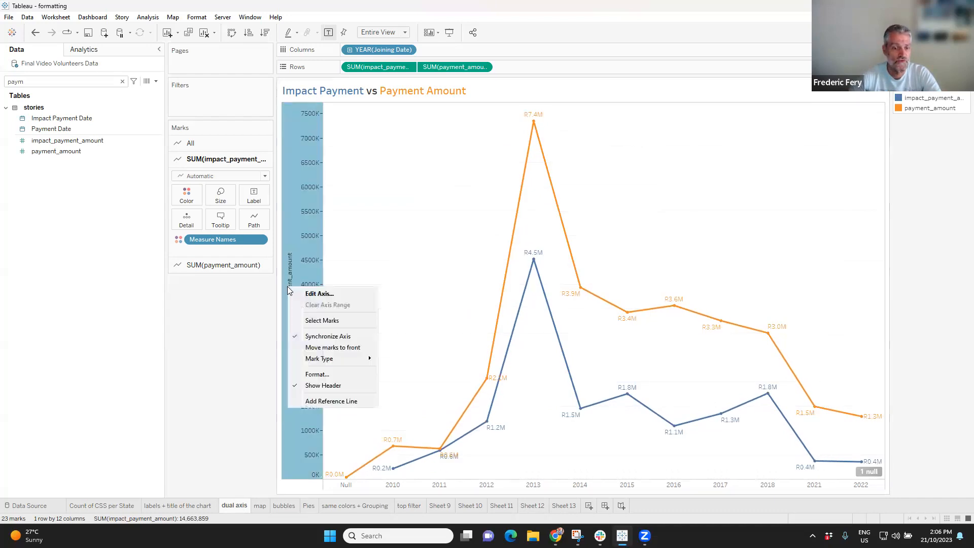
{"action": "left_click", "coordinate": [321, 293]}
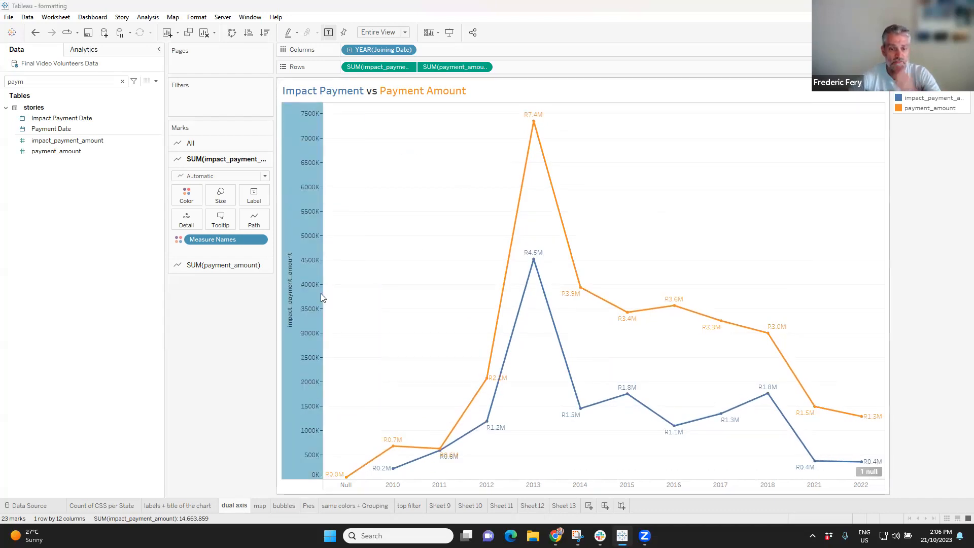
{"action": "left_click", "coordinate": [491, 330]}
{"action": "left_click", "coordinate": [500, 331]}
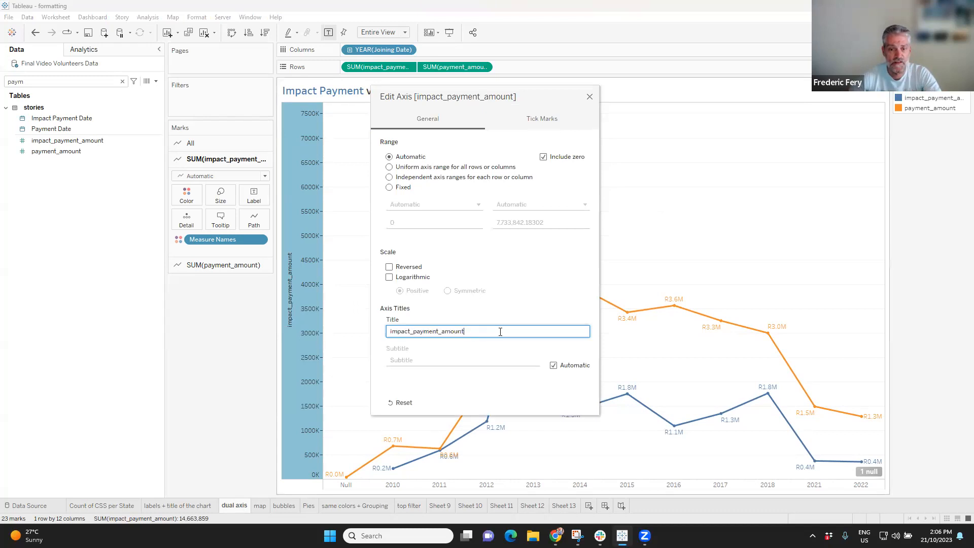
{"action": "left_click_drag", "start_coordinate": [496, 330], "coordinate": [391, 330]}
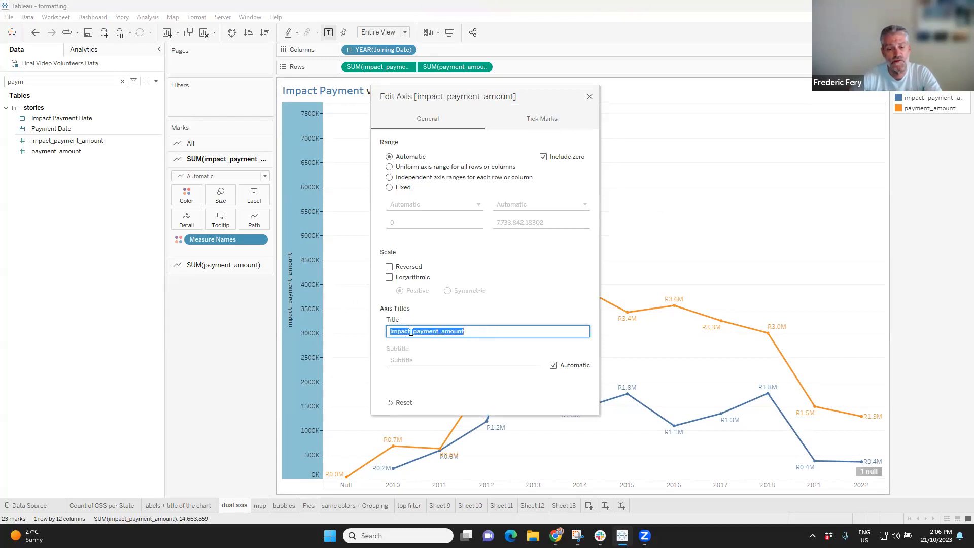
{"action": "left_click", "coordinate": [411, 331]}
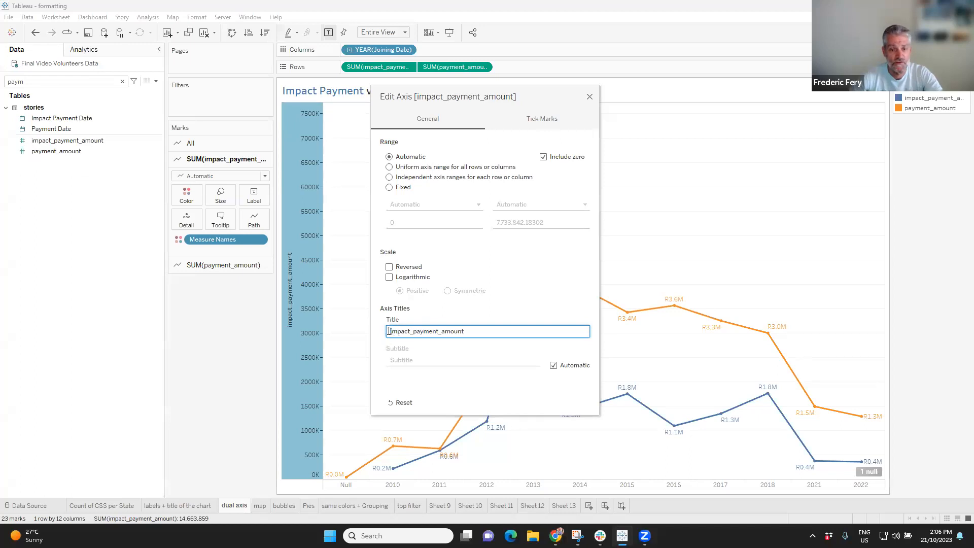
{"action": "key", "text": "BackSpace"}
{"action": "type", "text": "I"}
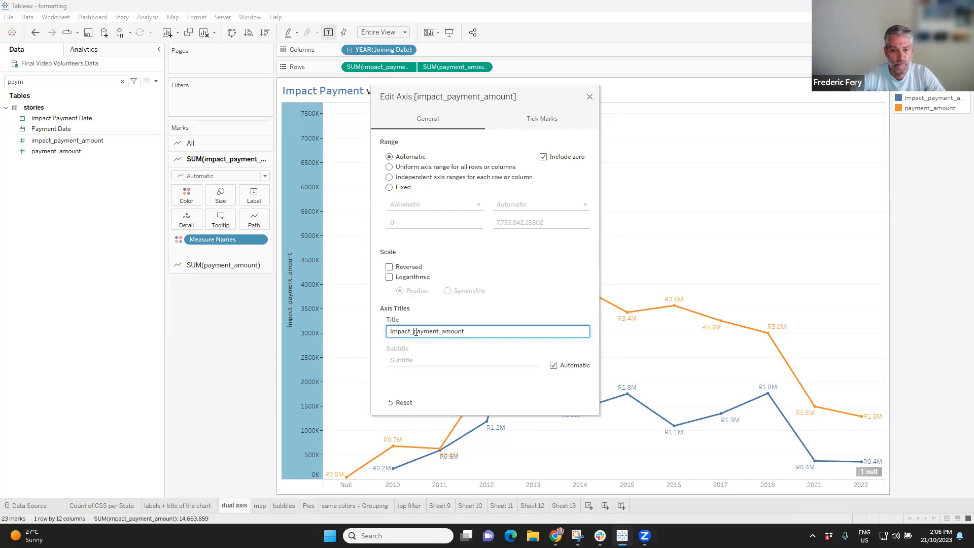
{"action": "key", "text": "BackSpace"}
{"action": "key", "text": "BackSpace"}
{"action": "type", "text": "P"}
{"action": "key", "text": "End"}
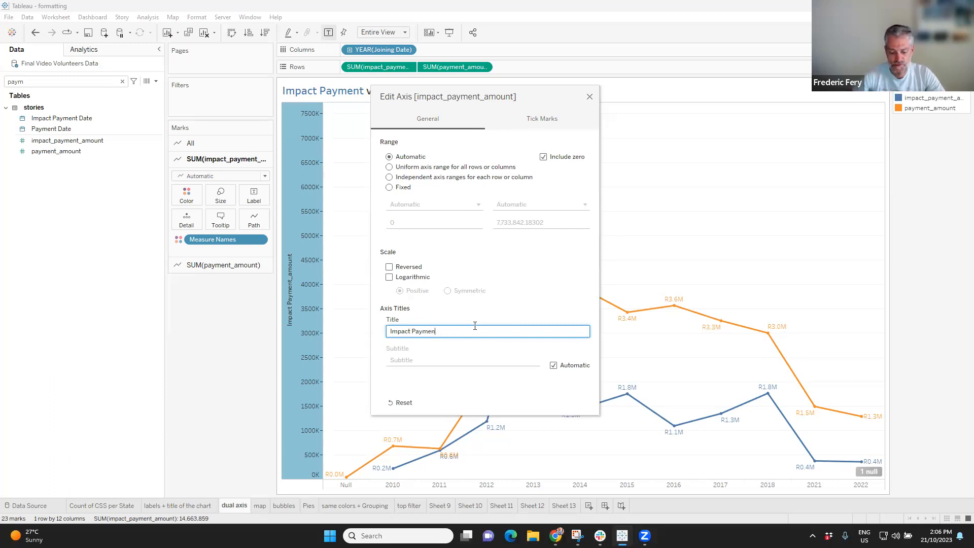
{"action": "left_click", "coordinate": [590, 96]}
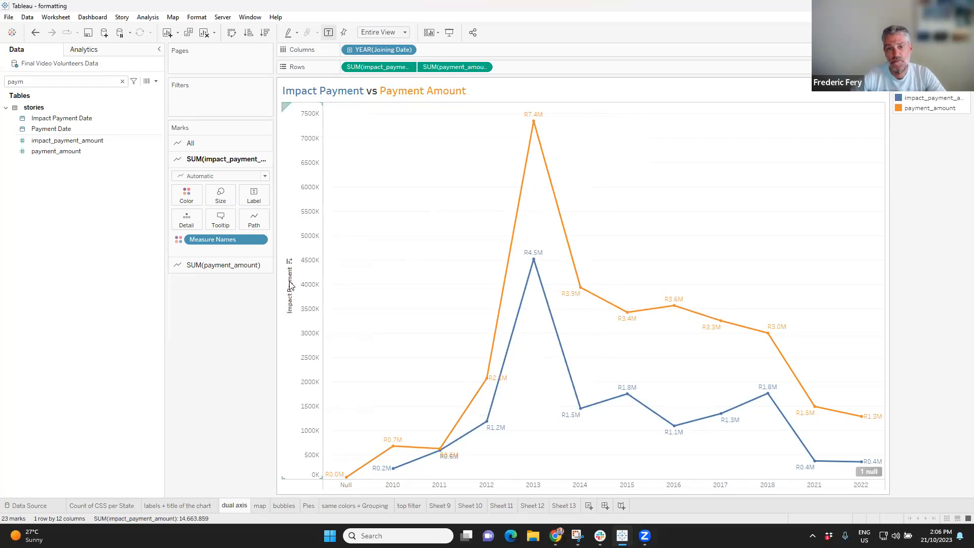
Hide the header of the Impact Payment axis so that only the labeled lines and years remain.
{"action": "right_click", "coordinate": [290, 287]}
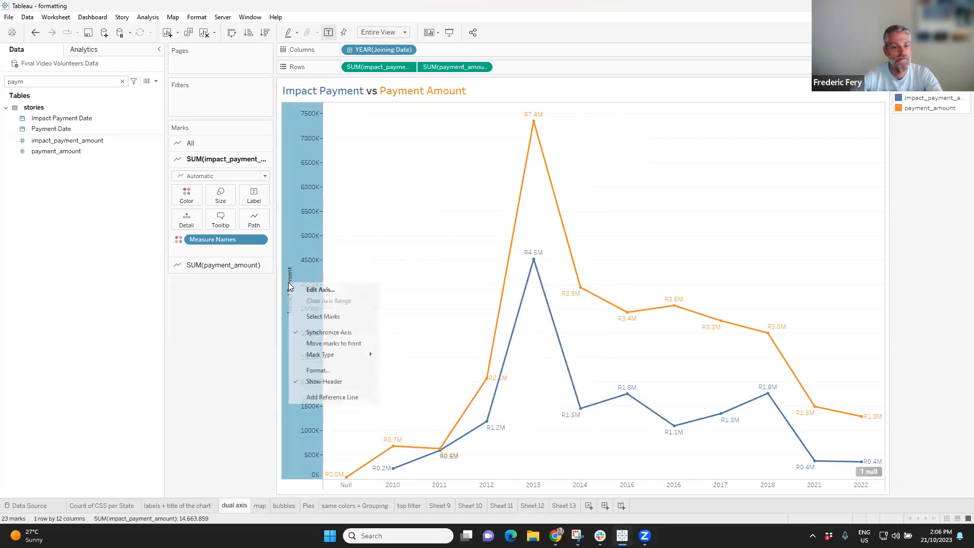
{"action": "left_click", "coordinate": [327, 377]}
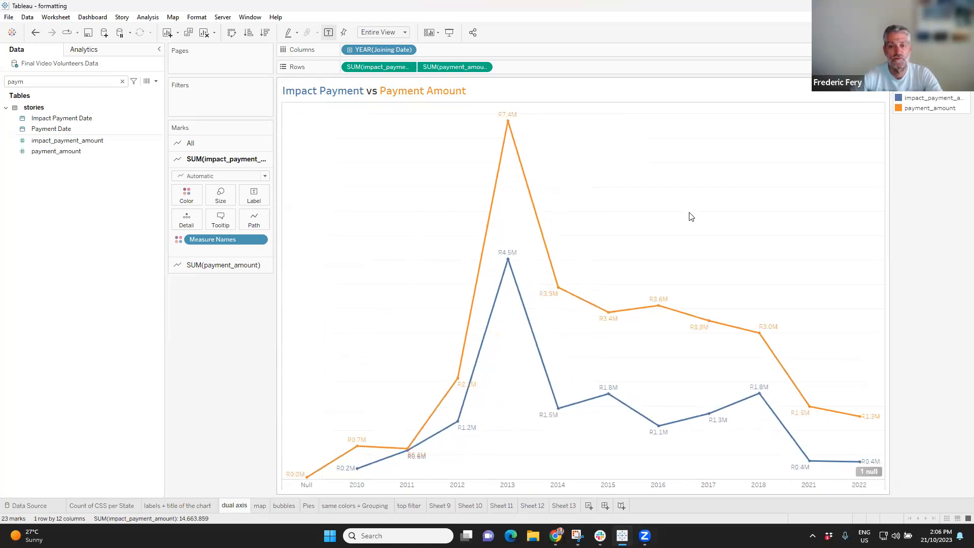
{"action": "mouse_move", "coordinate": [510, 127]}
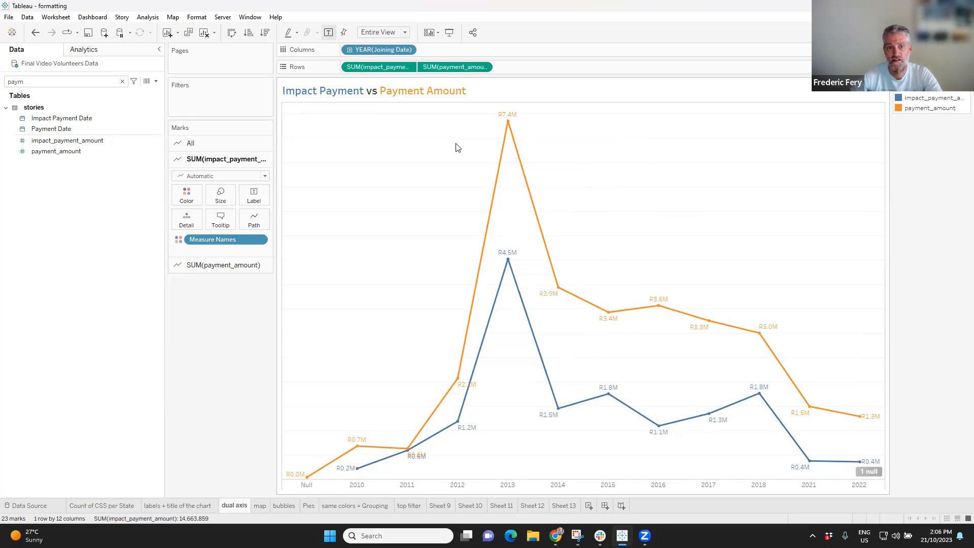
Switch to the map sheet and show mark labels on the state circles.
{"action": "left_click", "coordinate": [260, 506]}
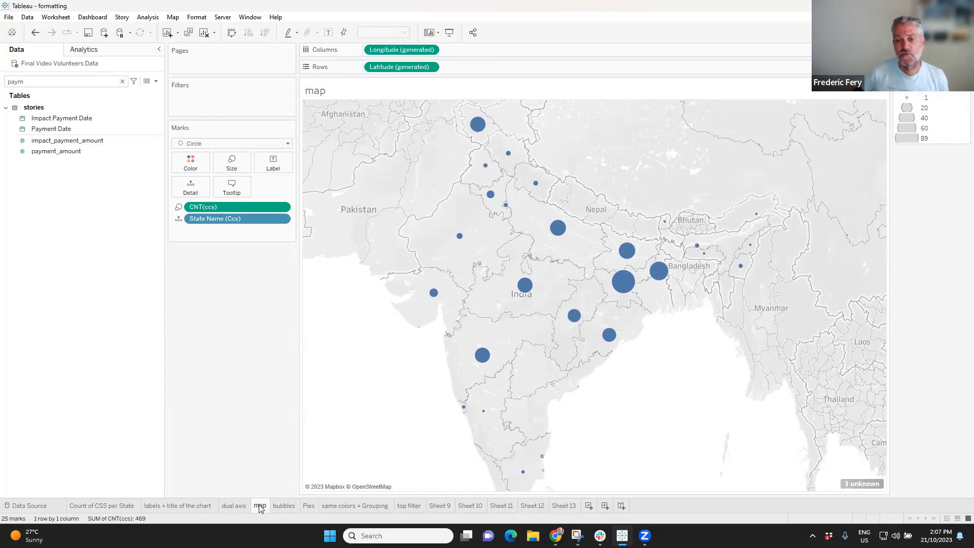
{"action": "mouse_move", "coordinate": [255, 503]}
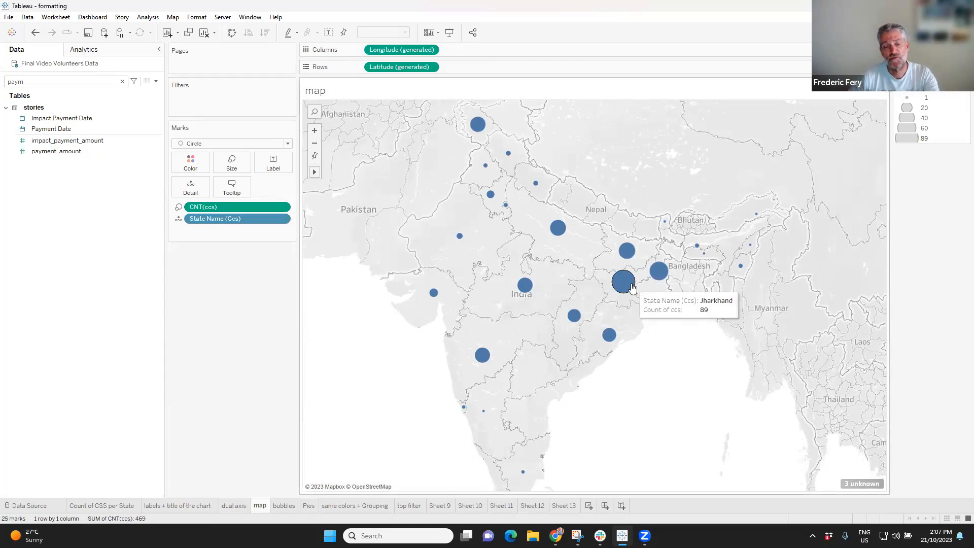
{"action": "left_click", "coordinate": [273, 163]}
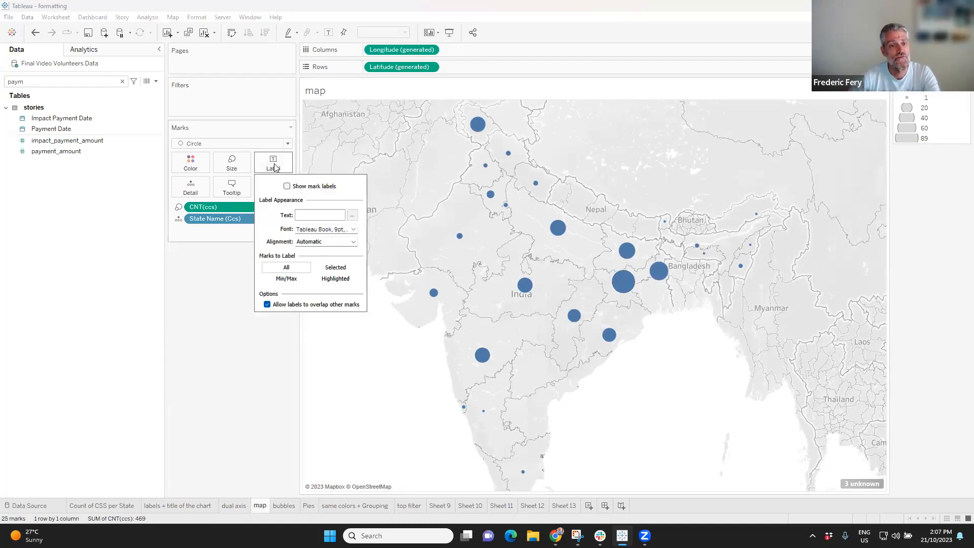
{"action": "left_click", "coordinate": [287, 187]}
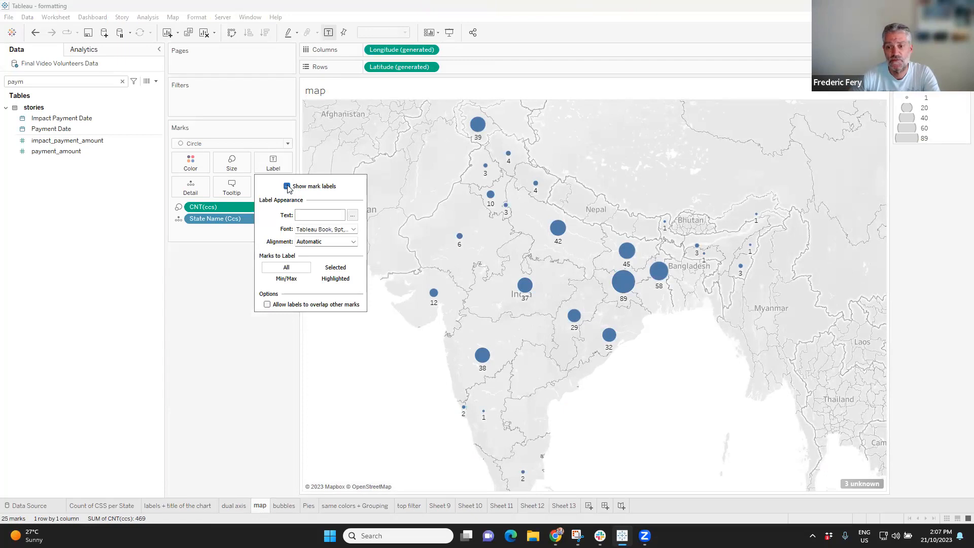
{"action": "left_click", "coordinate": [287, 187]}
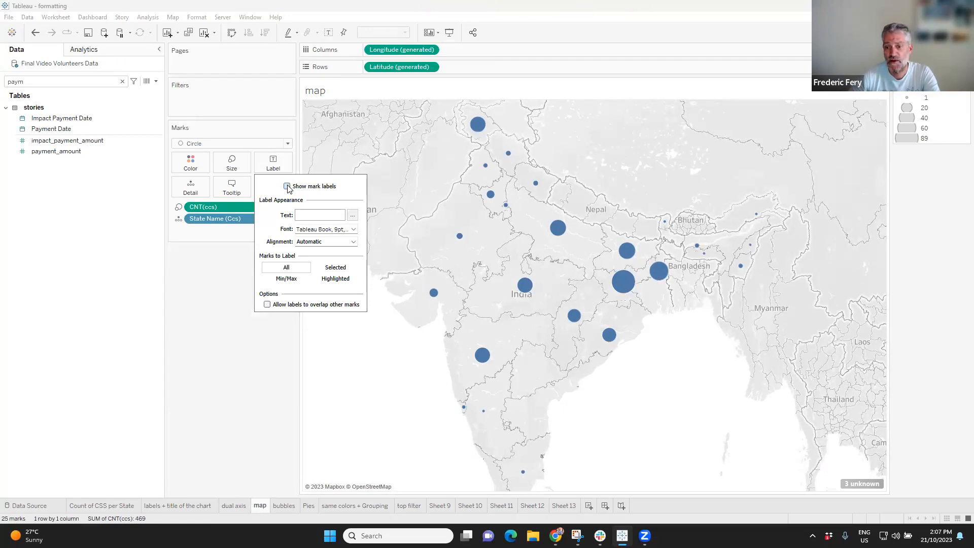
{"action": "left_click", "coordinate": [287, 187]}
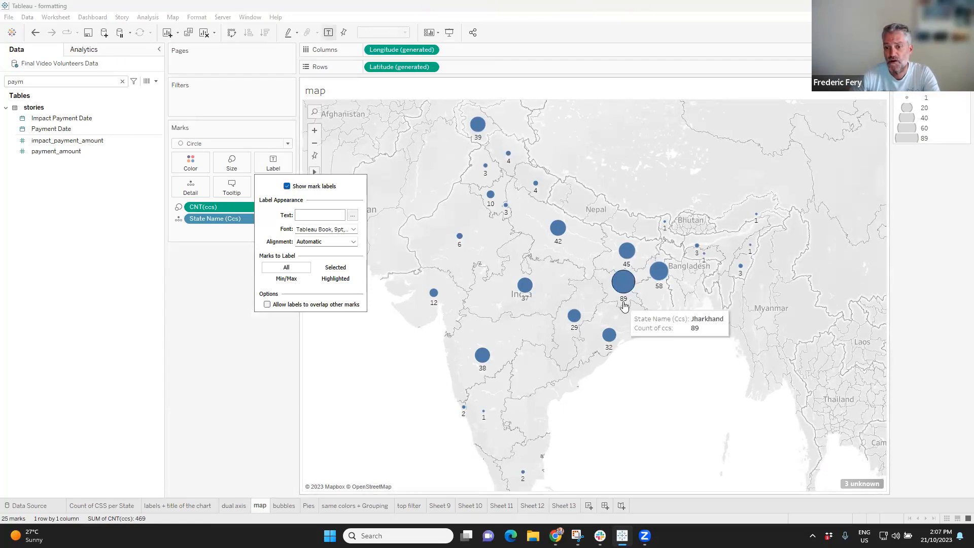
Align the map's mark labels to Middle Center so the counts sit inside the circles.
{"action": "left_click", "coordinate": [325, 242]}
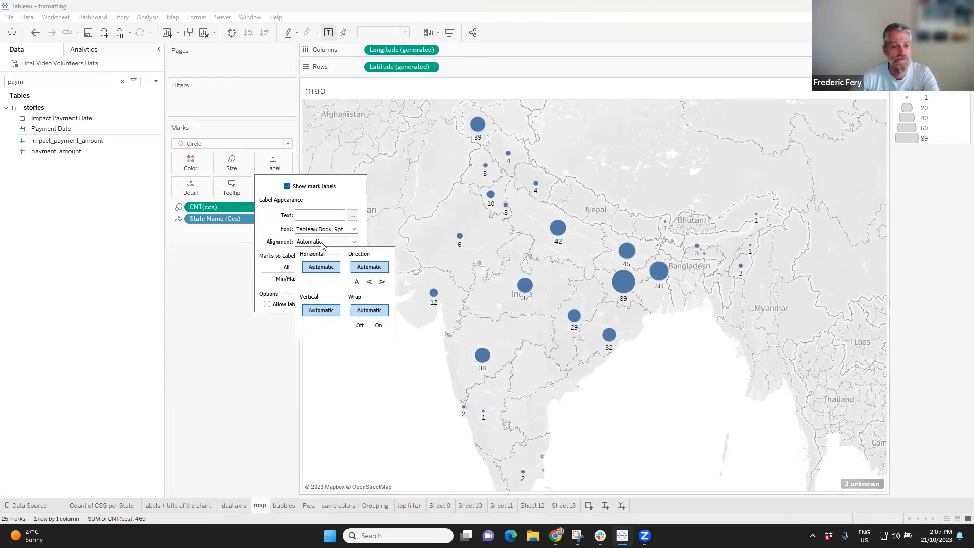
{"action": "left_click", "coordinate": [321, 281]}
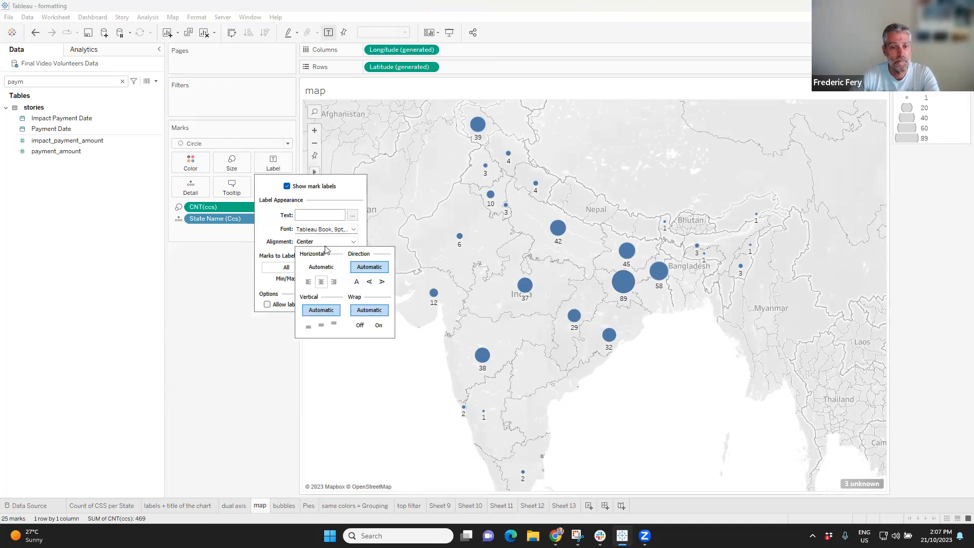
{"action": "left_click", "coordinate": [322, 326]}
{"action": "mouse_move", "coordinate": [621, 284]}
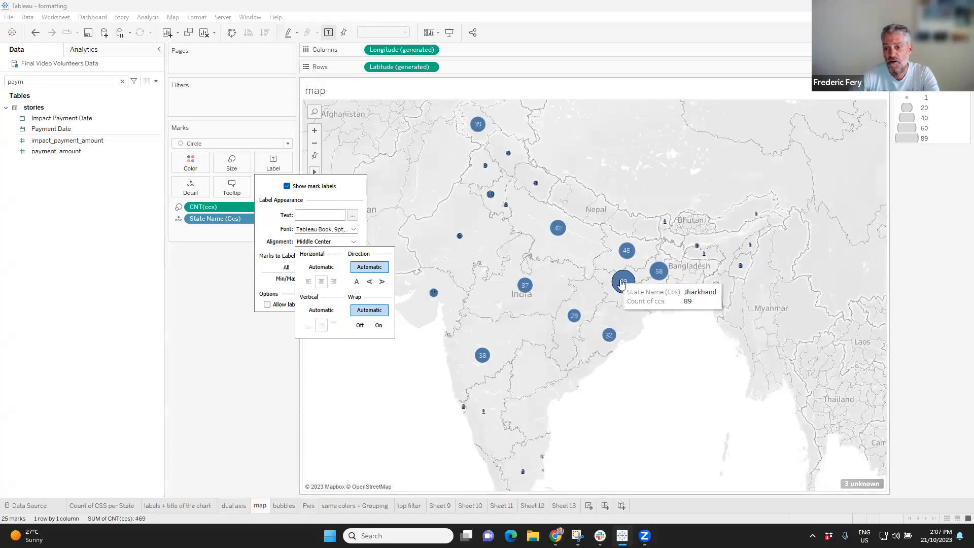
Color the map's state circles by CNT(ccs) and enlarge the circles slightly.
{"action": "left_click", "coordinate": [675, 392]}
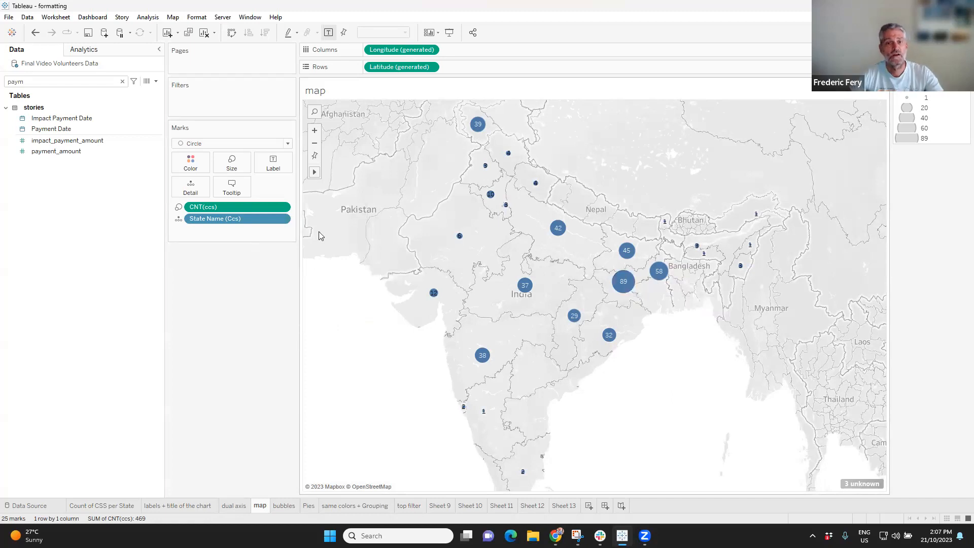
{"action": "left_click_drag", "start_coordinate": [193, 211], "coordinate": [189, 168]}
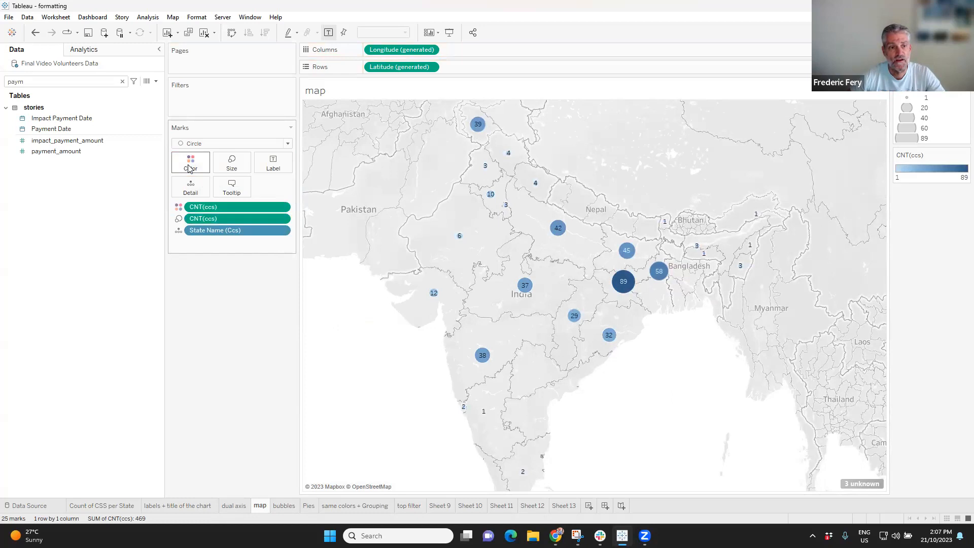
{"action": "left_click", "coordinate": [241, 175]}
{"action": "mouse_move", "coordinate": [264, 187]}
{"action": "left_mouse_down"}
{"action": "mouse_move", "coordinate": [256, 193]}
{"action": "mouse_move", "coordinate": [272, 189]}
{"action": "left_mouse_up"}
{"action": "left_click", "coordinate": [260, 254]}
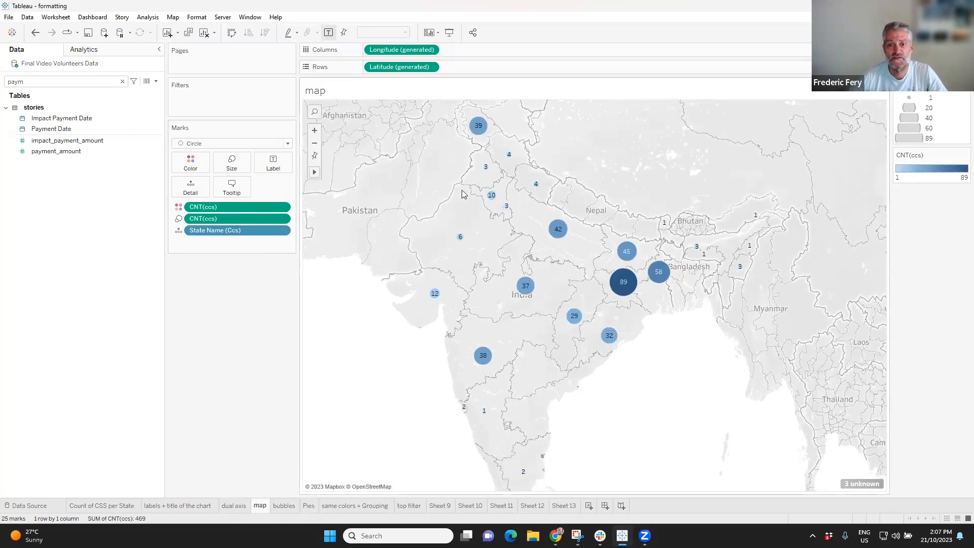
Check the smallest state circles, try the map without CNT(ccs) on size, and undo the removal.
{"action": "mouse_move", "coordinate": [510, 159]}
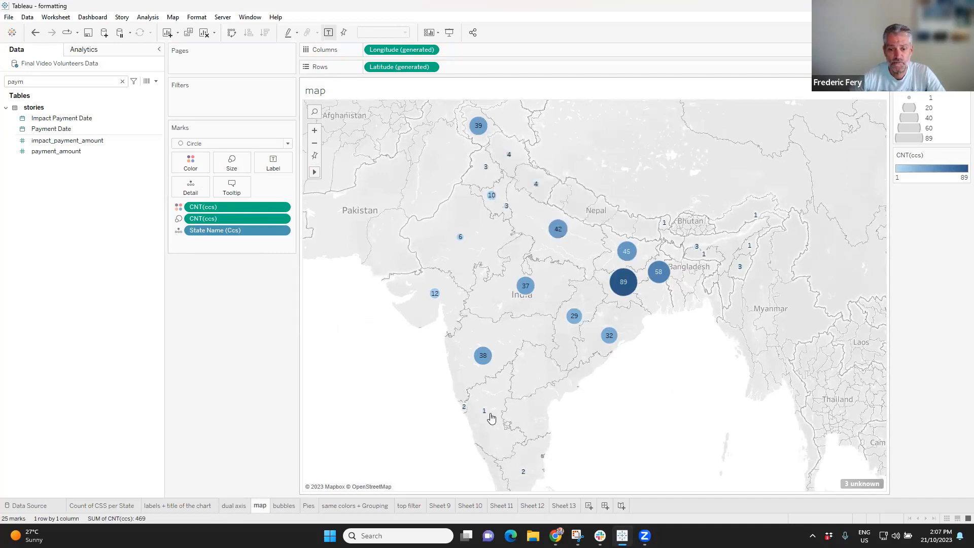
{"action": "mouse_move", "coordinate": [525, 475]}
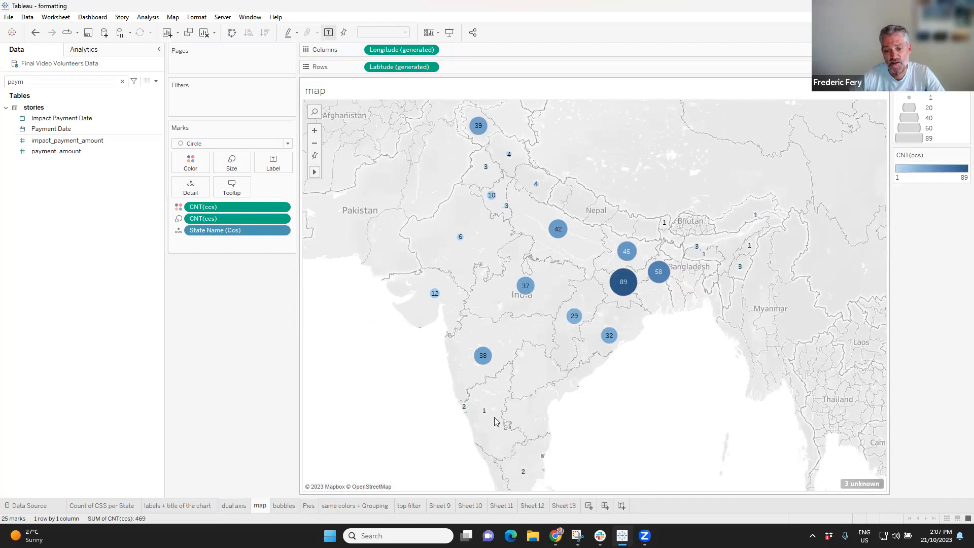
{"action": "mouse_move", "coordinate": [487, 413]}
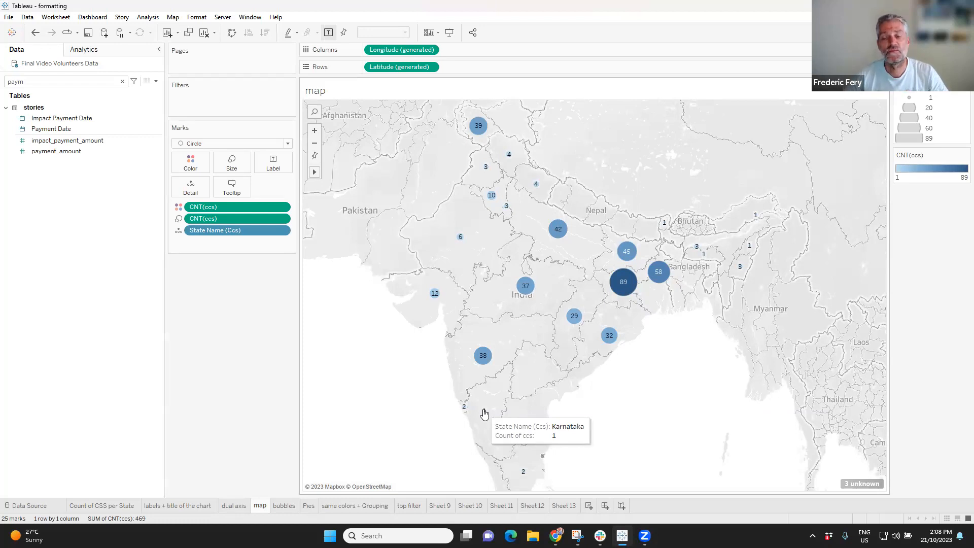
{"action": "mouse_move", "coordinate": [750, 258]}
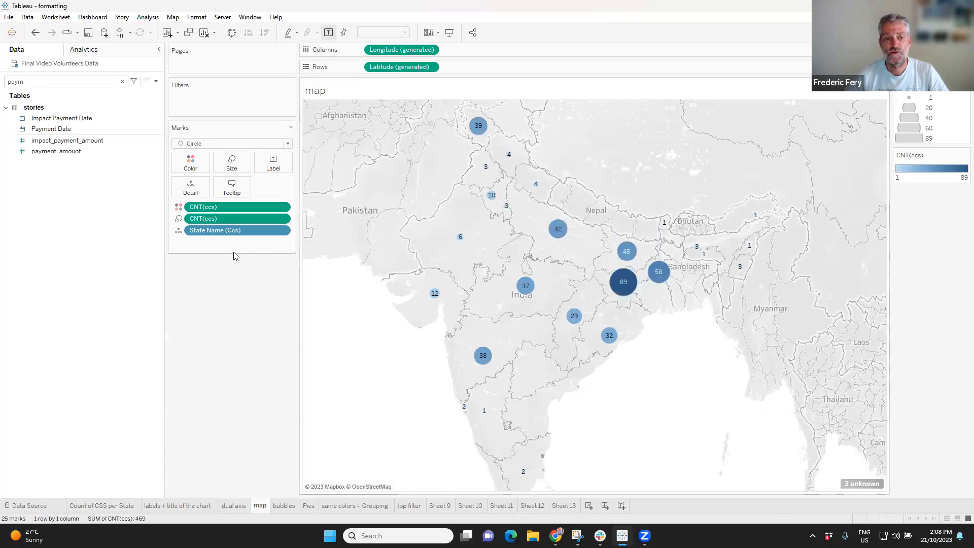
{"action": "left_click_drag", "start_coordinate": [220, 218], "coordinate": [228, 272]}
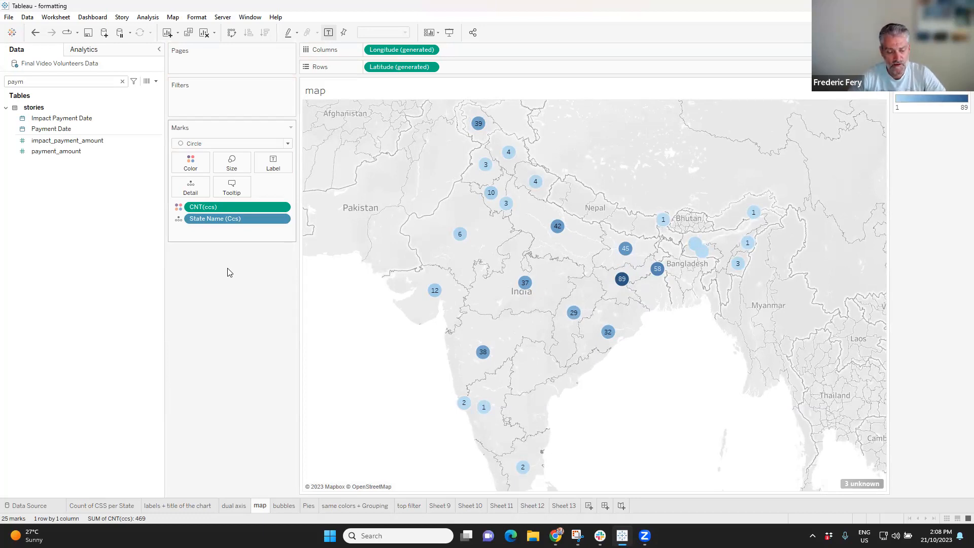
{"action": "key", "text": "ctrl+z"}
{"action": "mouse_move", "coordinate": [630, 290]}
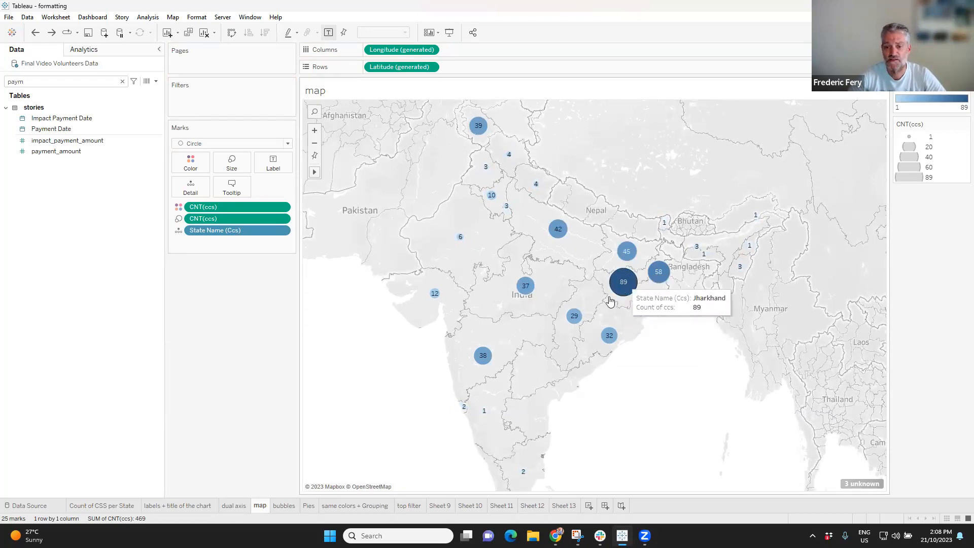
Remove CNT(ccs) from the size encoding so that all state circles share one size.
{"action": "left_click_drag", "start_coordinate": [214, 219], "coordinate": [217, 298]}
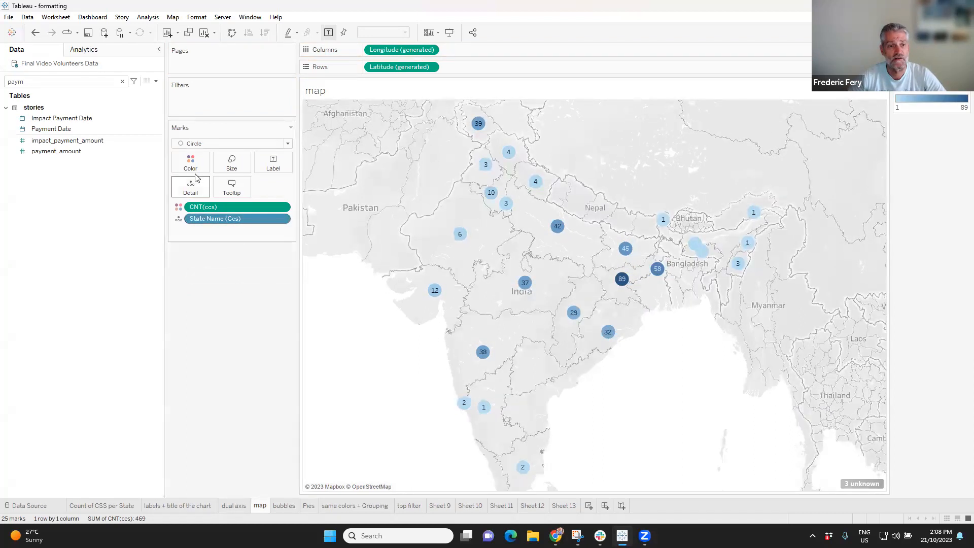
{"action": "mouse_move", "coordinate": [623, 283]}
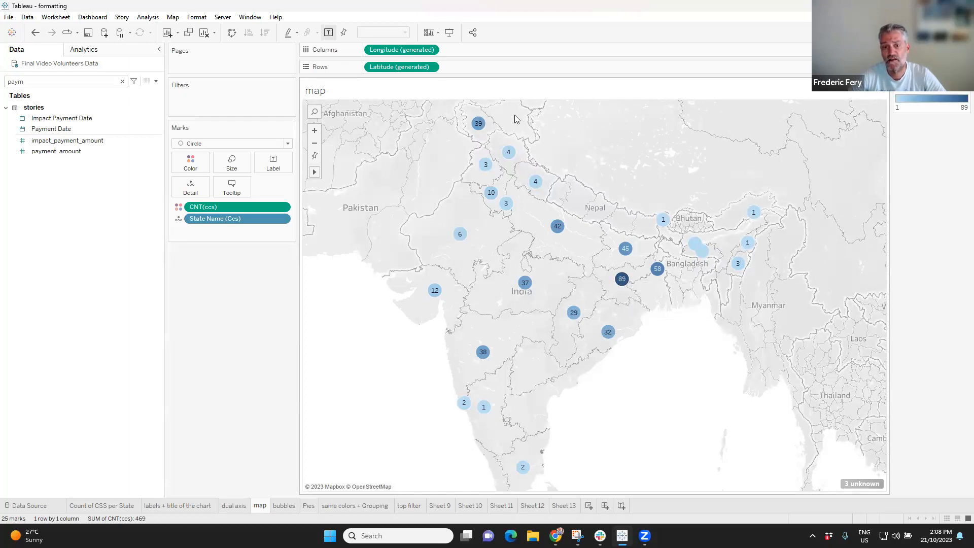
{"action": "mouse_move", "coordinate": [488, 354]}
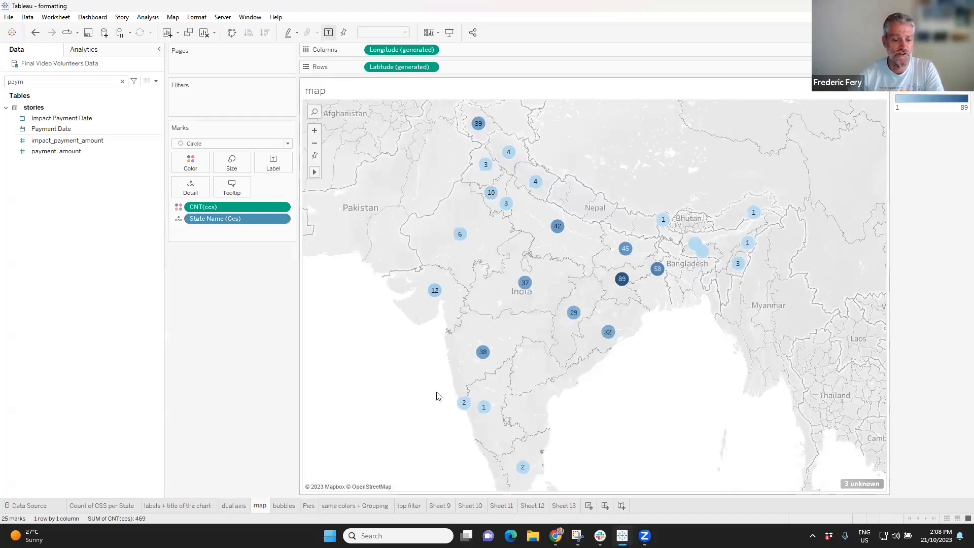
Switch to the bubbles sheet and label the bubbles with a copy of the issue_2 field.
{"action": "left_click", "coordinate": [284, 505]}
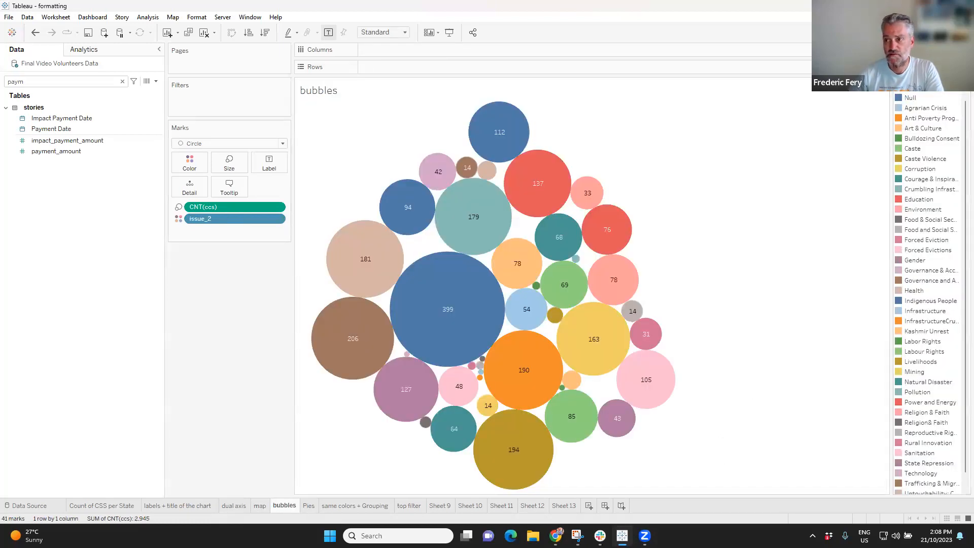
{"action": "left_click", "coordinate": [949, 32]}
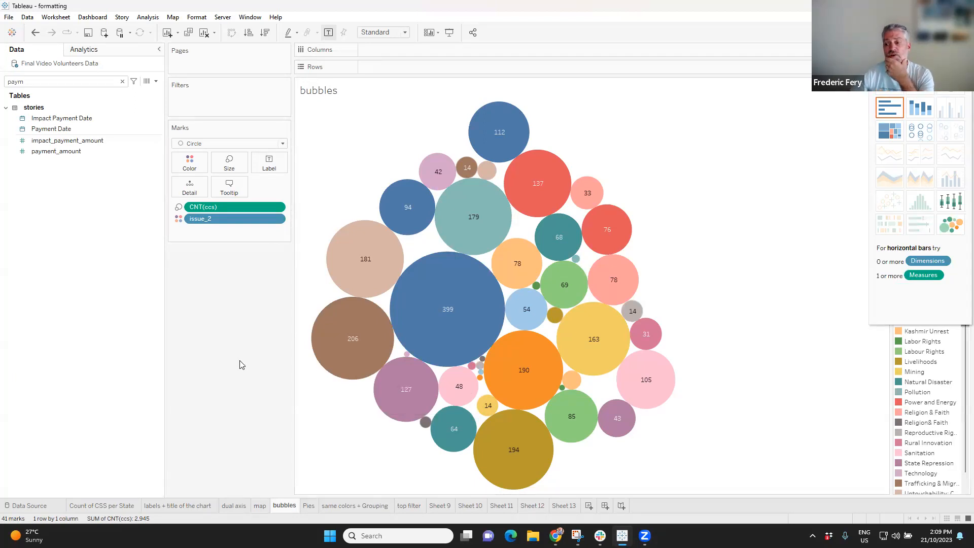
{"action": "left_click", "coordinate": [950, 33]}
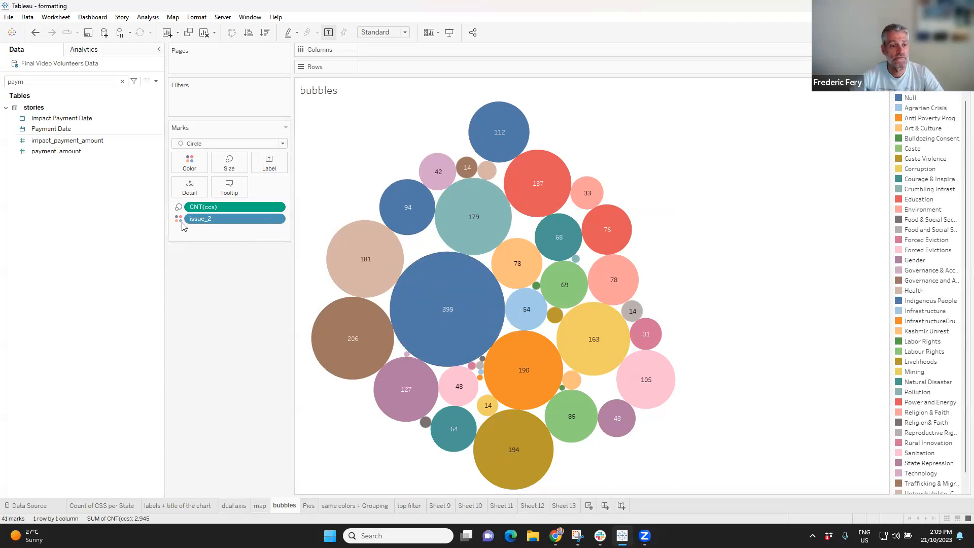
{"action": "left_click_drag", "start_coordinate": [198, 225], "coordinate": [269, 163]}
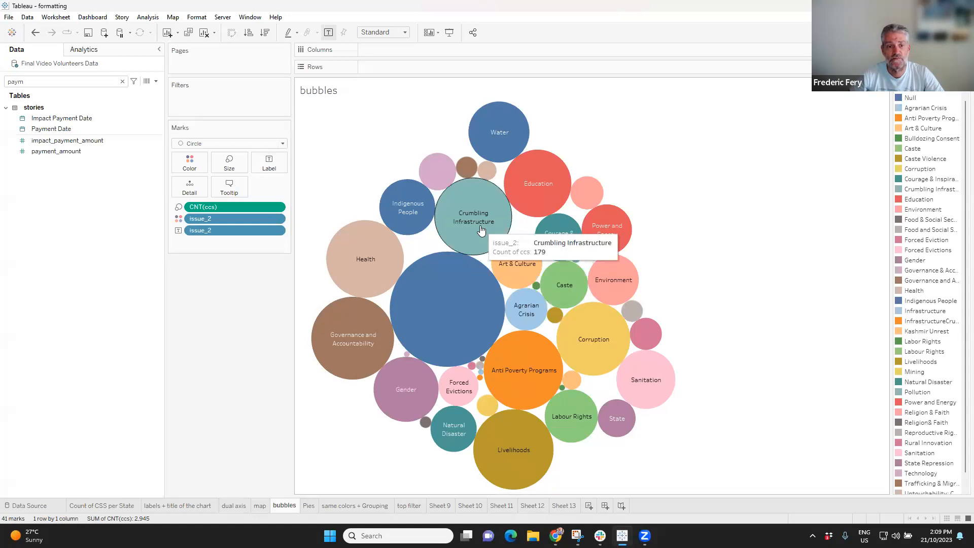
Limit the bubble labels to Min/Max marks and allow labels to overlap other marks.
{"action": "left_click", "coordinate": [270, 163]}
{"action": "left_click", "coordinate": [265, 305]}
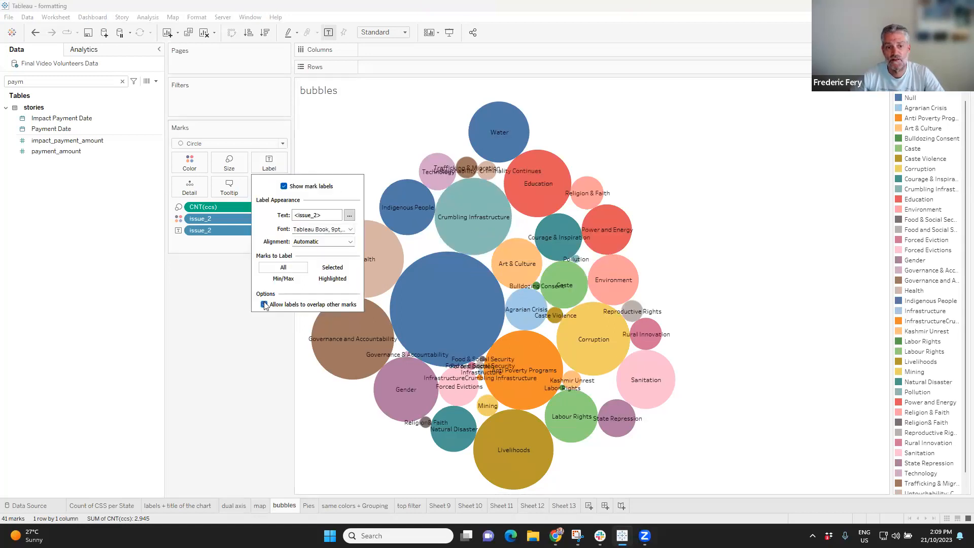
{"action": "left_click", "coordinate": [264, 304]}
{"action": "left_click", "coordinate": [283, 279]}
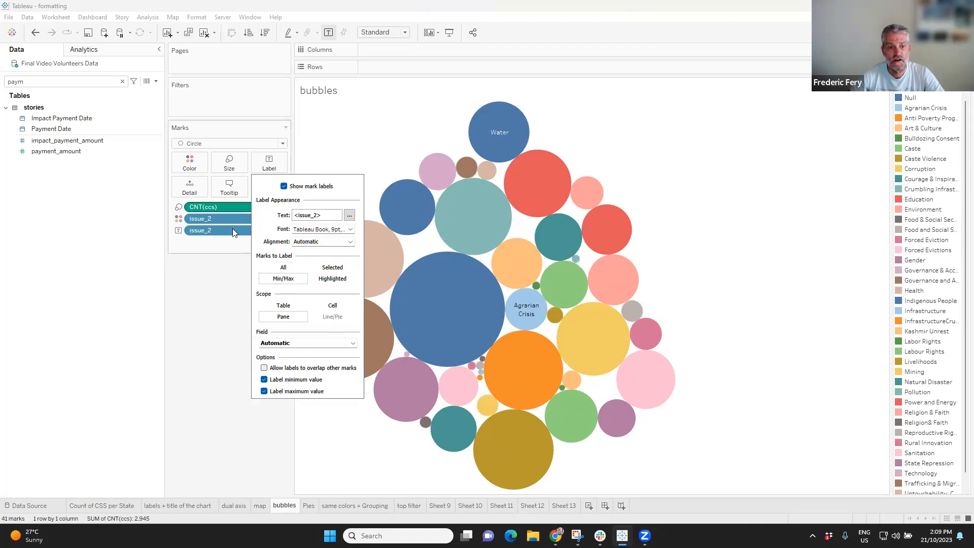
{"action": "left_click", "coordinate": [241, 362]}
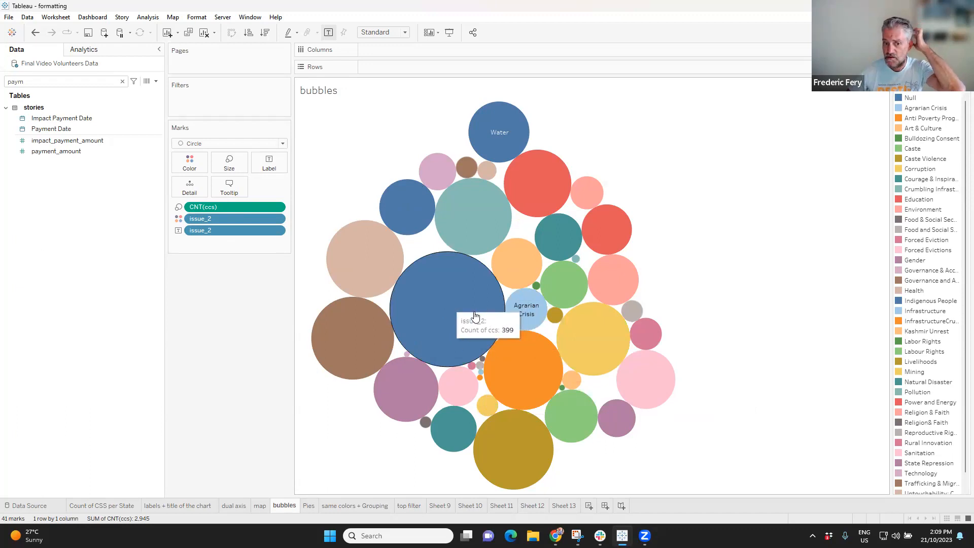
{"action": "left_click", "coordinate": [269, 163]}
{"action": "left_click", "coordinate": [264, 368]}
{"action": "left_click", "coordinate": [228, 362]}
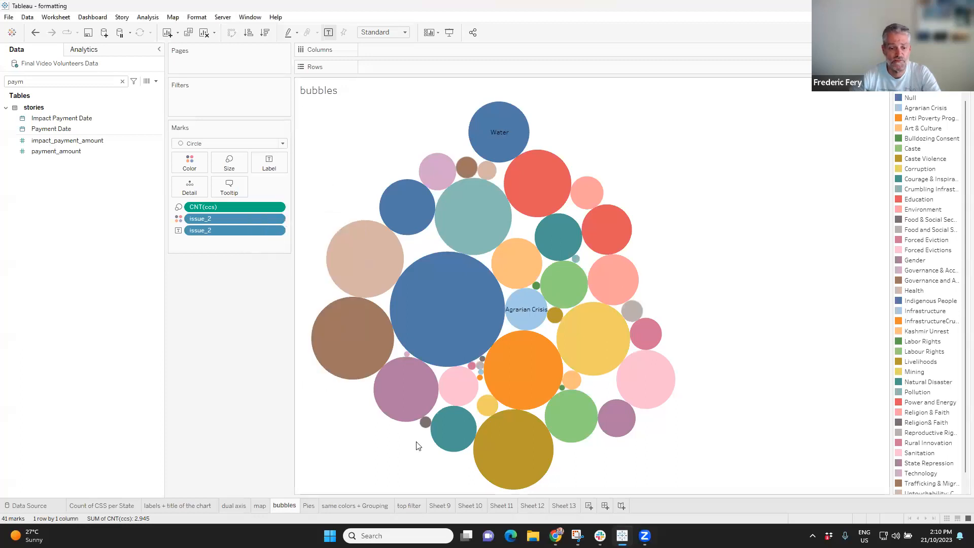
Switch to the Pies sheet and show mark labels on the pie slices.
{"action": "mouse_move", "coordinate": [307, 509]}
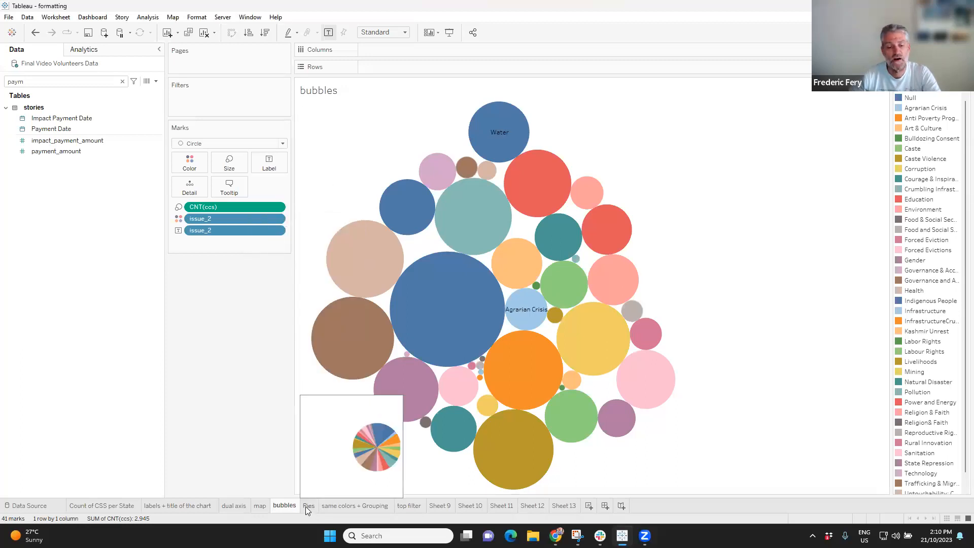
{"action": "left_click", "coordinate": [307, 505]}
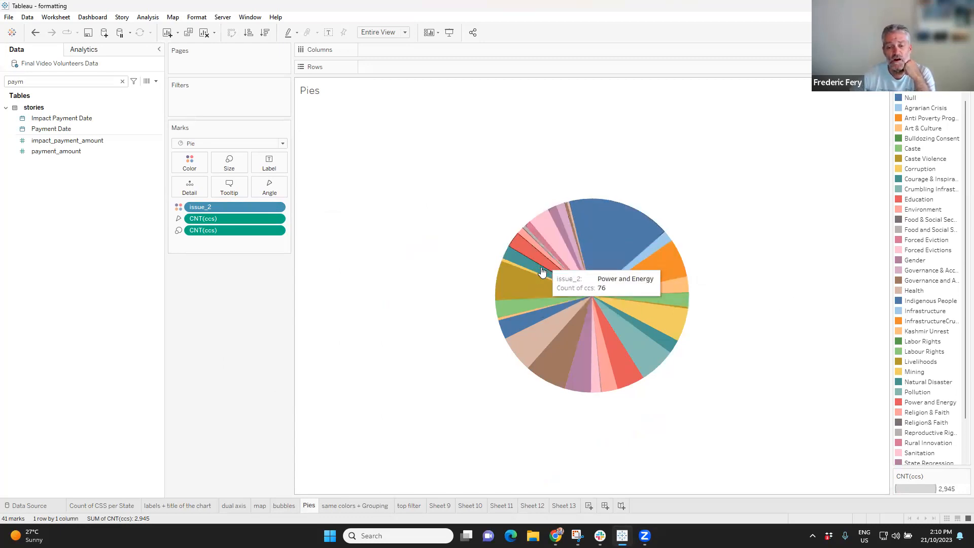
{"action": "left_click", "coordinate": [280, 165]}
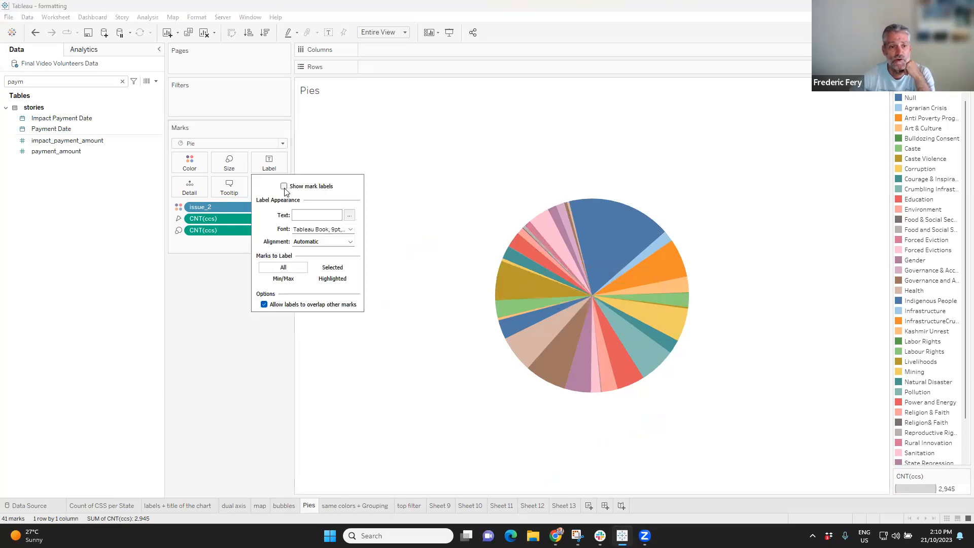
{"action": "left_click", "coordinate": [284, 186]}
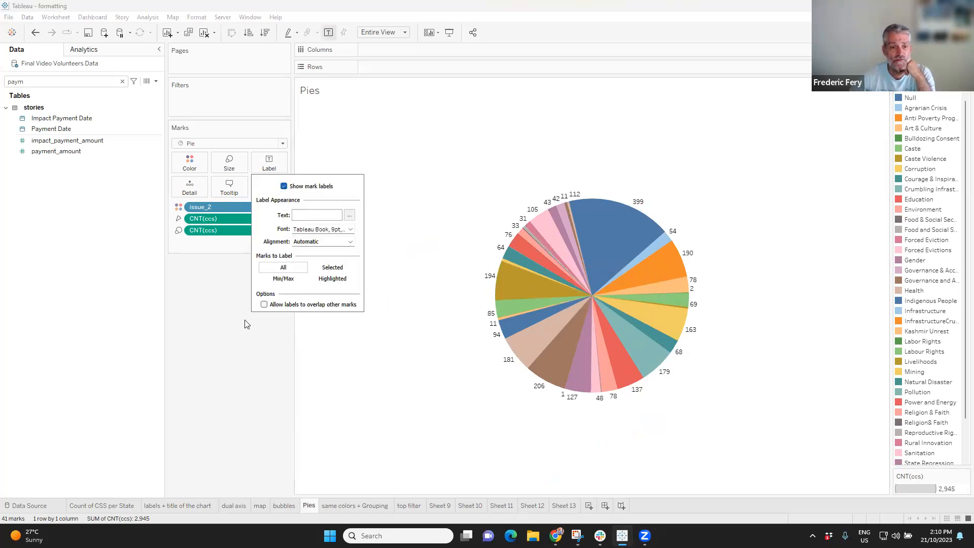
Set the horizontal alignment of the pie's mark labels to Center and close the label settings.
{"action": "left_click", "coordinate": [320, 242]}
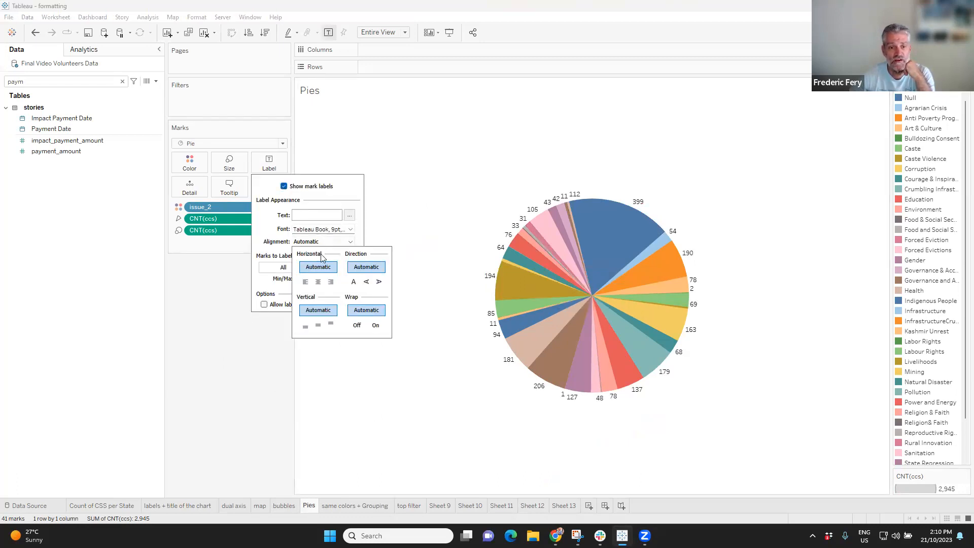
{"action": "left_click", "coordinate": [319, 282]}
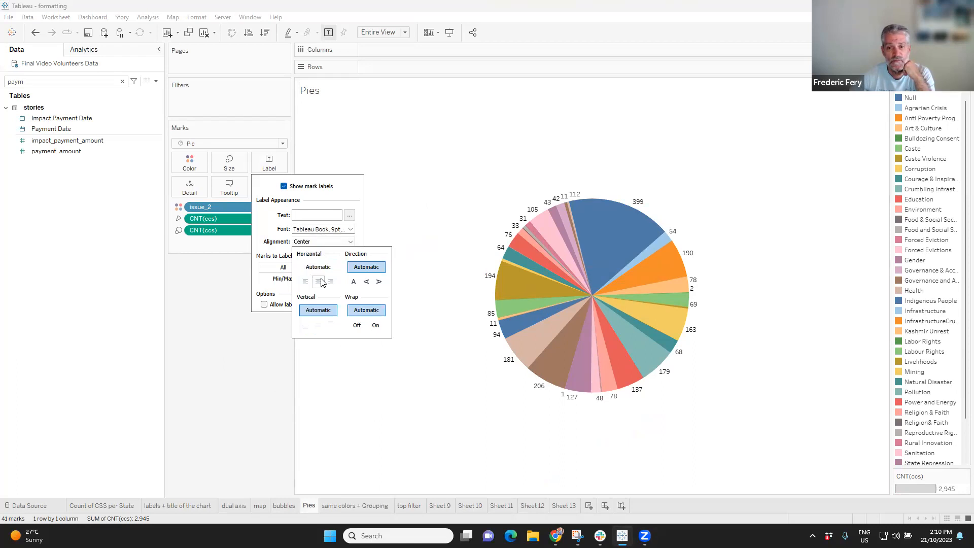
{"action": "left_click", "coordinate": [259, 338]}
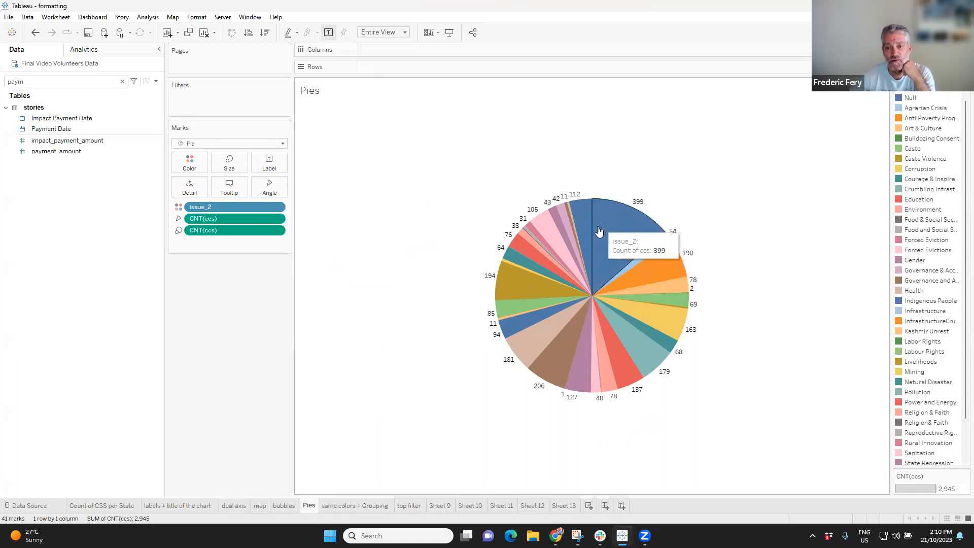
Search the data fields for "gen" and replace issue_2 with Gender as the pie's color field.
{"action": "mouse_move", "coordinate": [543, 296]}
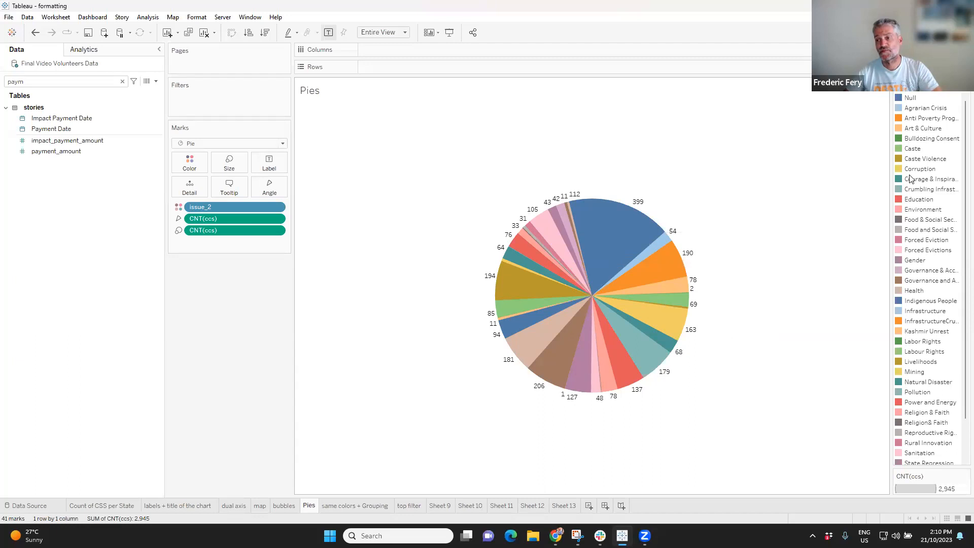
{"action": "scroll", "coordinate": [927, 147], "scroll_direction": "down", "scroll_amount": 2}
{"action": "scroll", "coordinate": [927, 148], "scroll_direction": "up", "scroll_amount": 2}
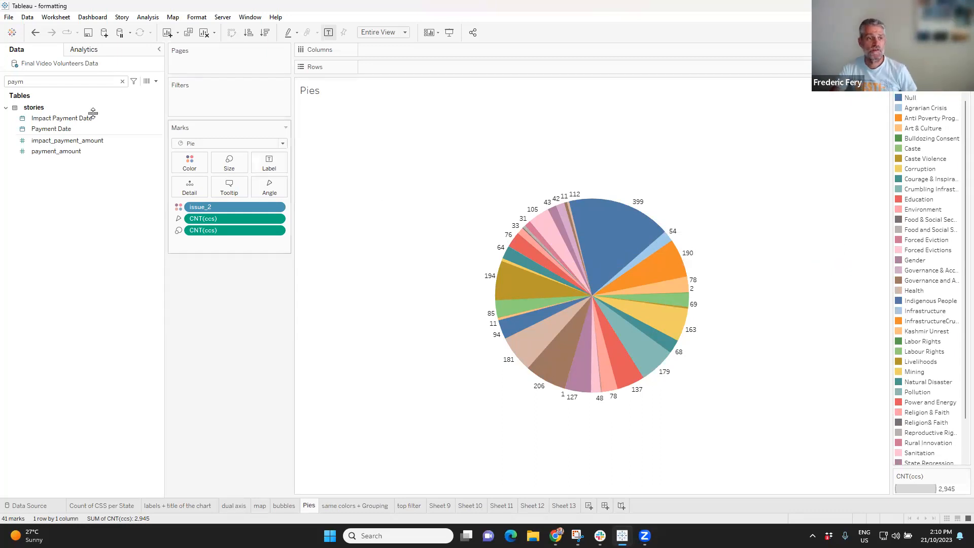
{"action": "left_click", "coordinate": [36, 86]}
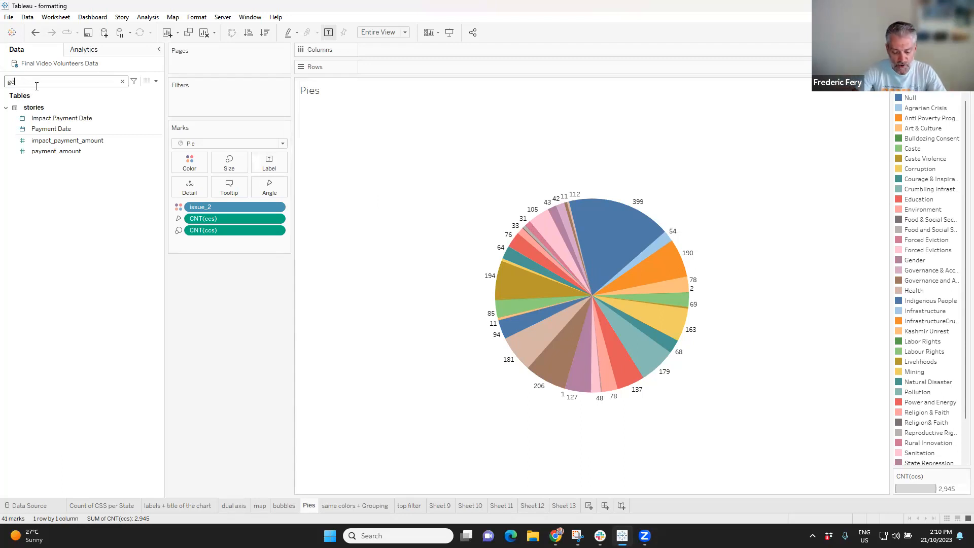
{"action": "left_click_drag", "start_coordinate": [41, 118], "coordinate": [212, 206]}
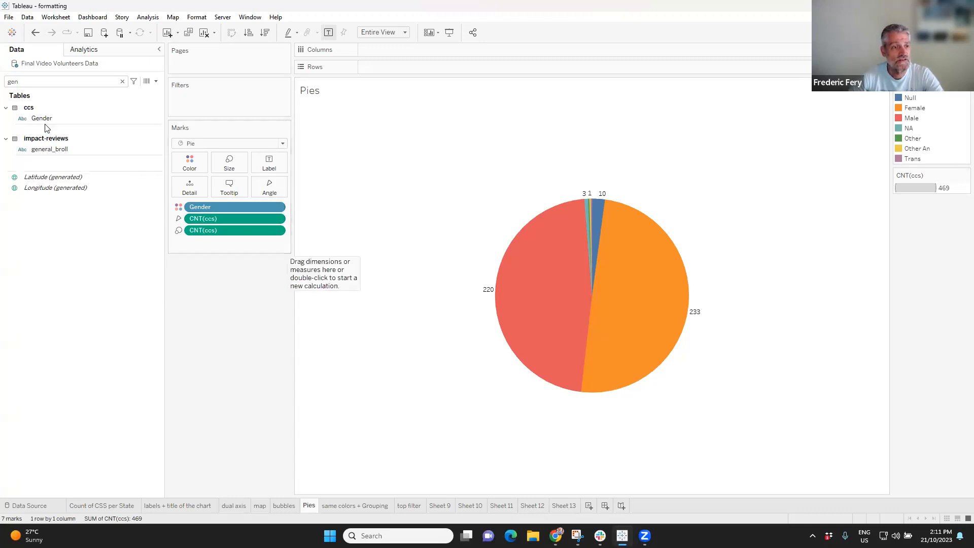
Apply the Percent of Total quick table calculation to the size CNT(ccs) field and label the slices with a copy of it.
{"action": "left_click", "coordinate": [277, 231]}
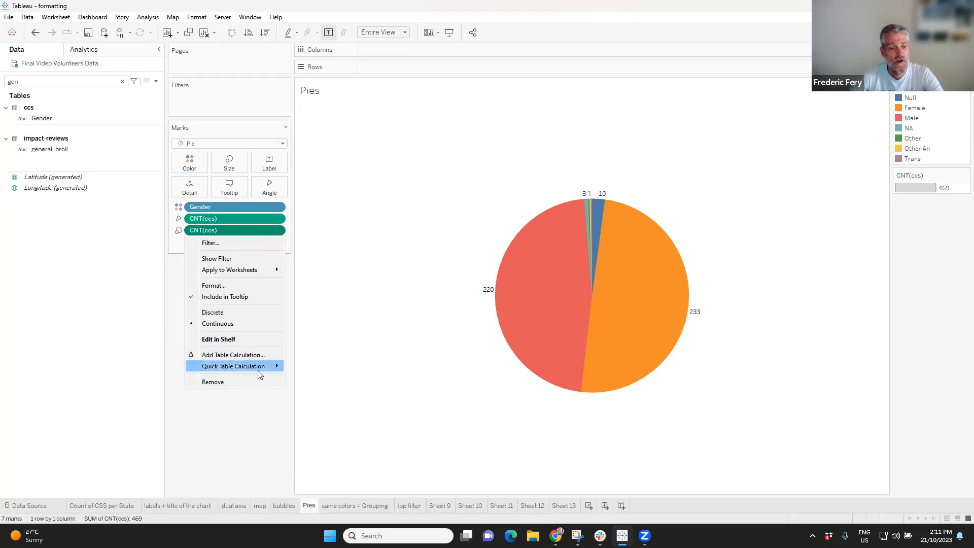
{"action": "mouse_move", "coordinate": [244, 369]}
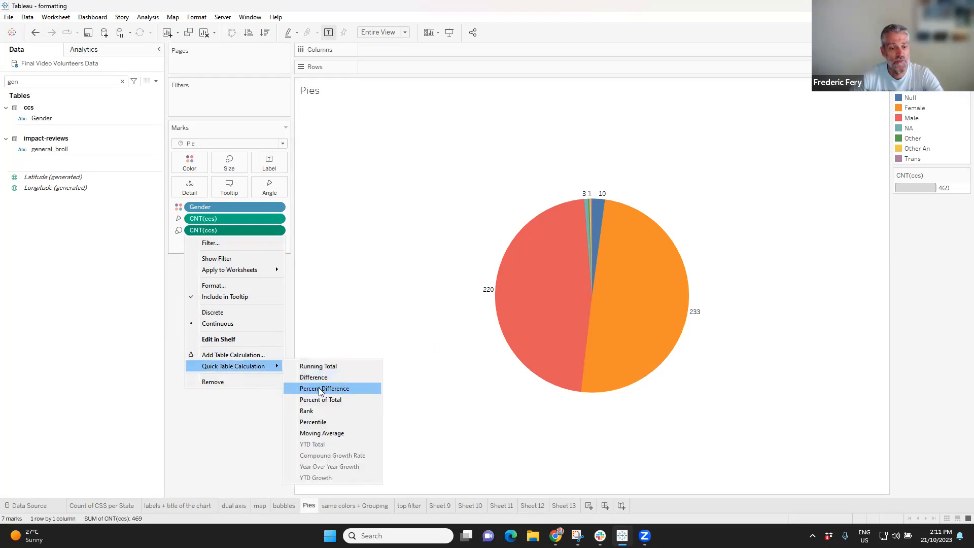
{"action": "left_click", "coordinate": [324, 403]}
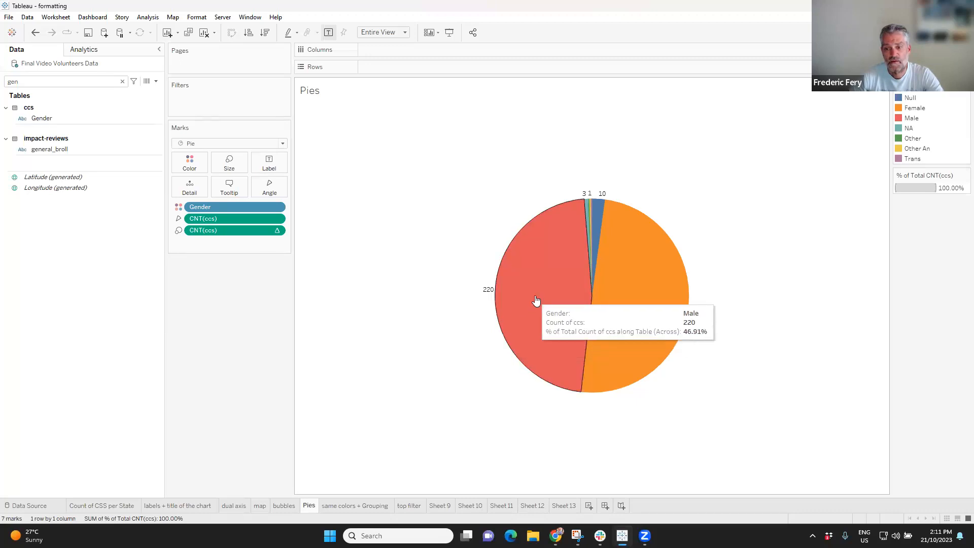
{"action": "left_click_drag", "start_coordinate": [196, 230], "coordinate": [274, 167]}
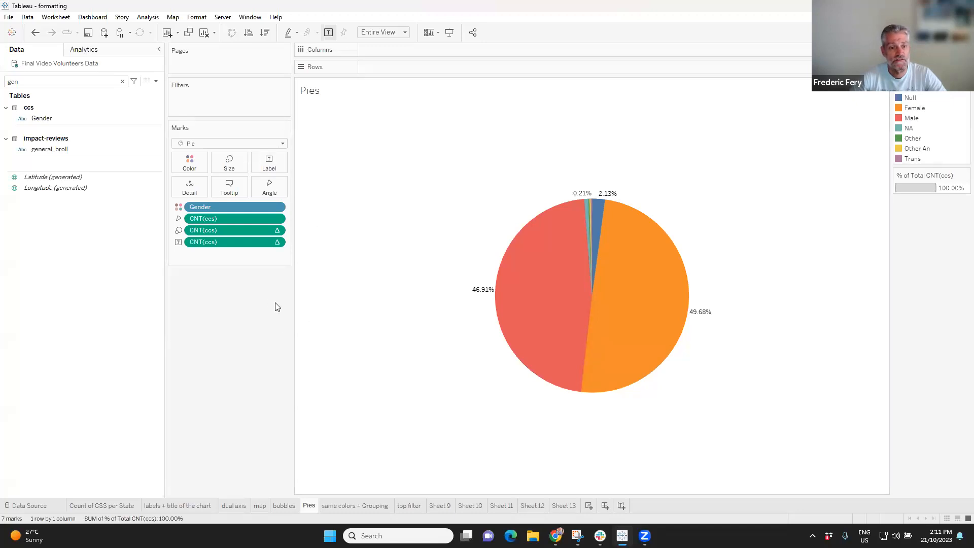
Clear the table calculation on the label's CNT(ccs) field and reapply the Percent of Total quick table calculation.
{"action": "mouse_move", "coordinate": [479, 297]}
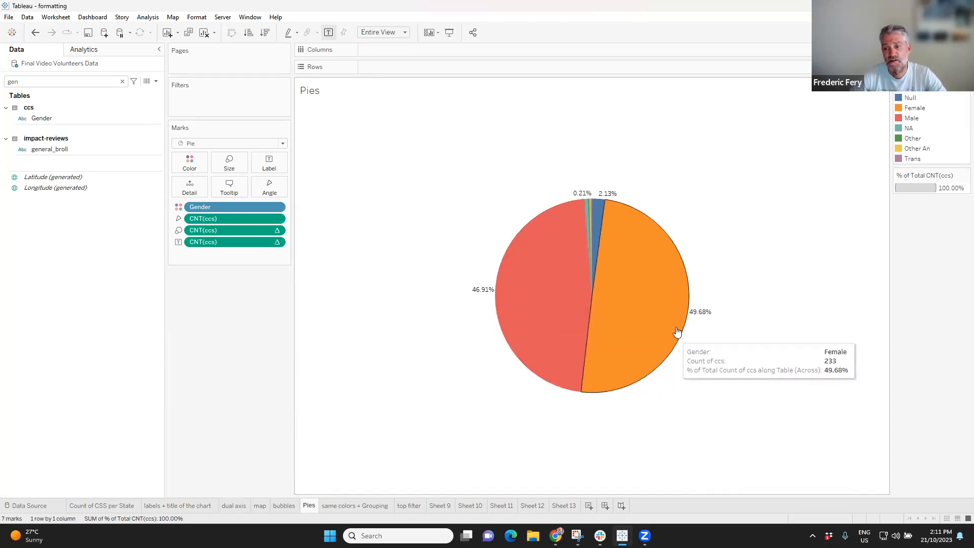
{"action": "left_click", "coordinate": [277, 244]}
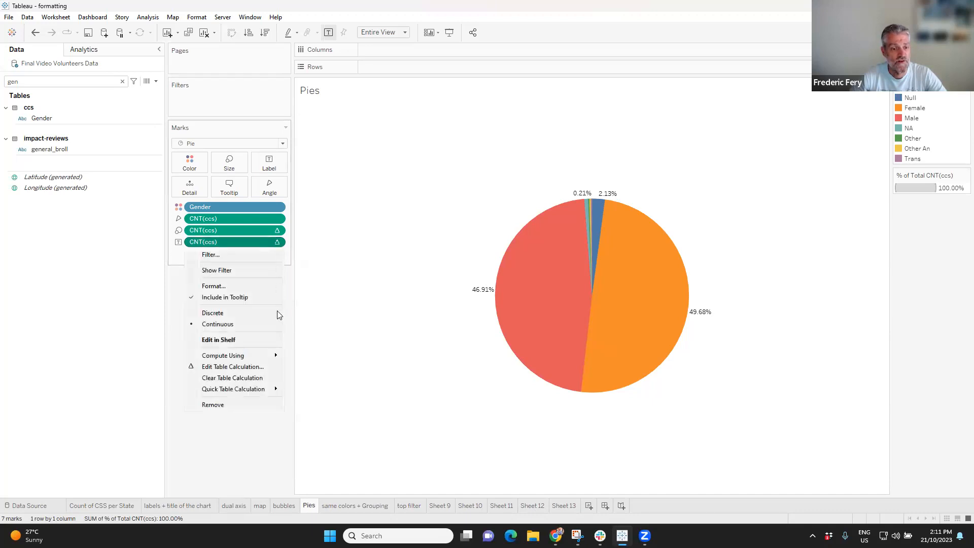
{"action": "left_click", "coordinate": [244, 379]}
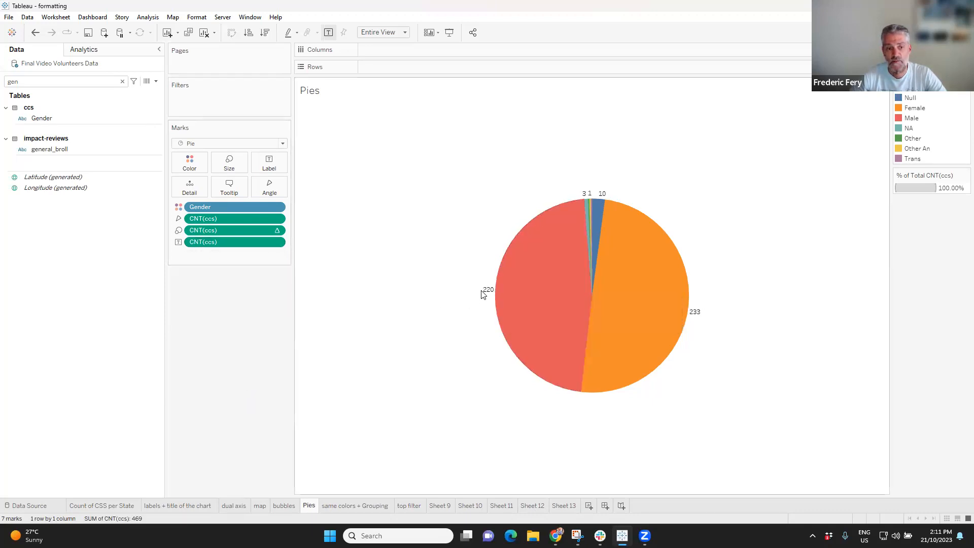
{"action": "left_click", "coordinate": [277, 243]}
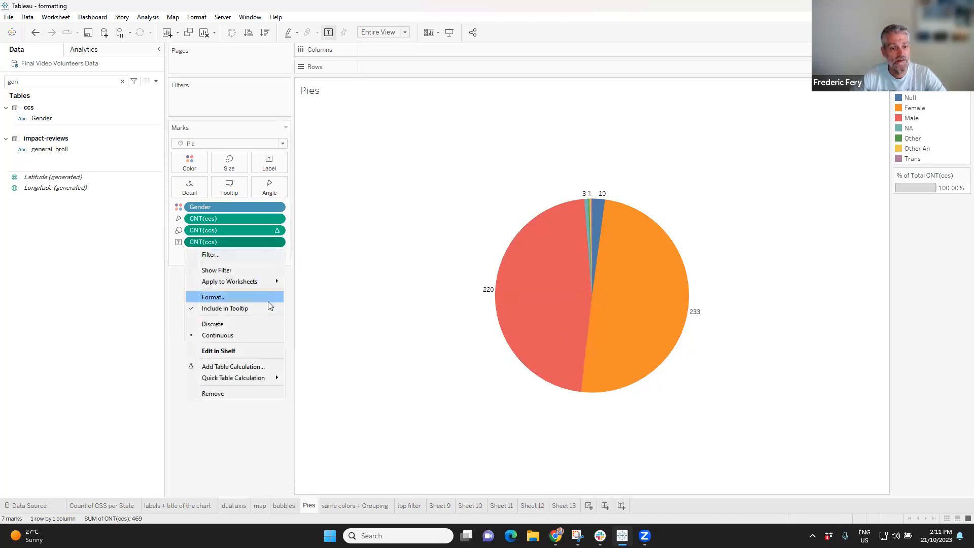
{"action": "left_click", "coordinate": [194, 411]}
{"action": "right_click", "coordinate": [213, 242]}
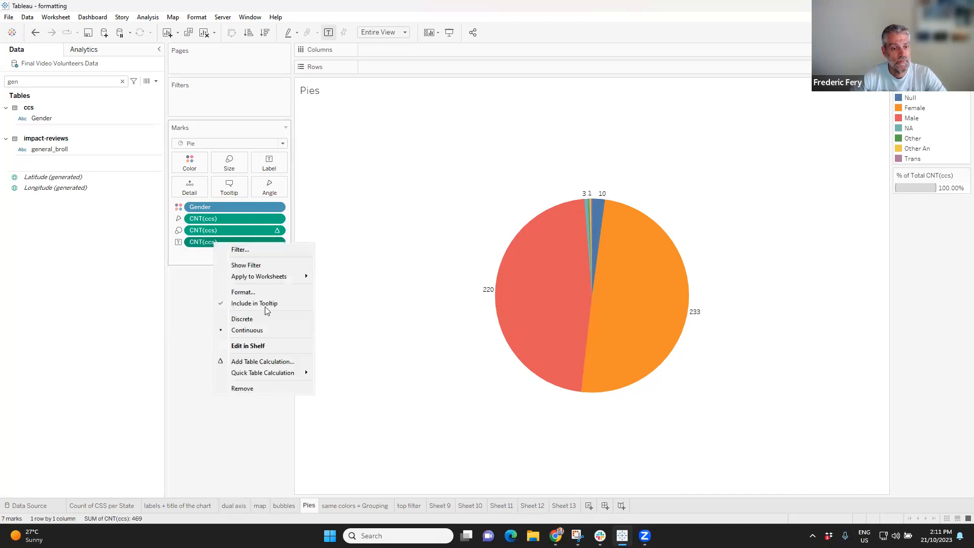
{"action": "mouse_move", "coordinate": [257, 371]}
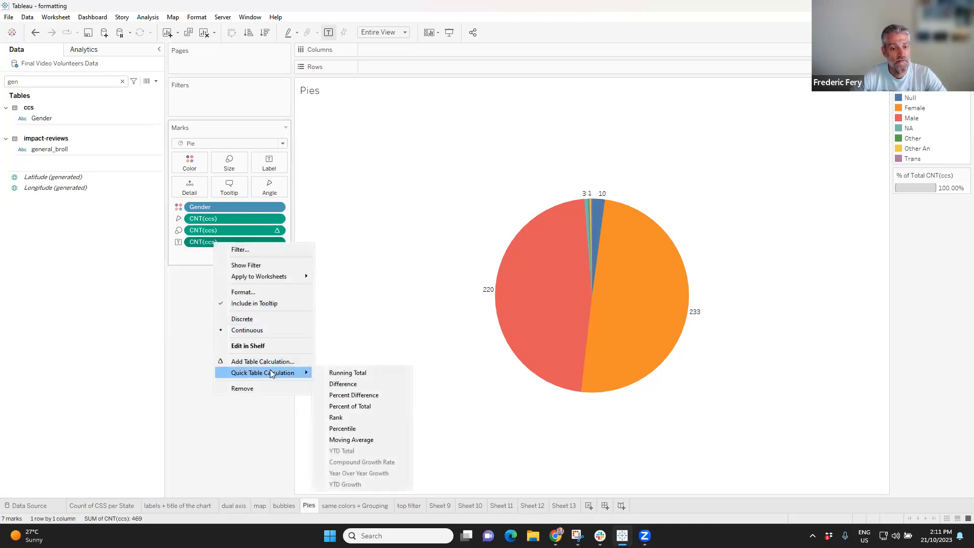
{"action": "left_click", "coordinate": [361, 409]}
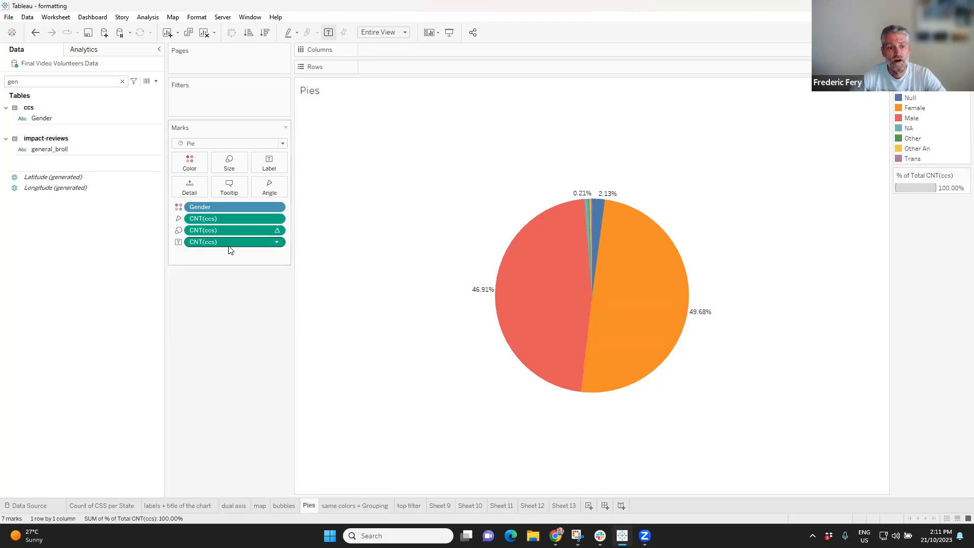
Format the numbers of the label's CNT(ccs) field as Percentage with 0 decimal places.
{"action": "right_click", "coordinate": [214, 247]}
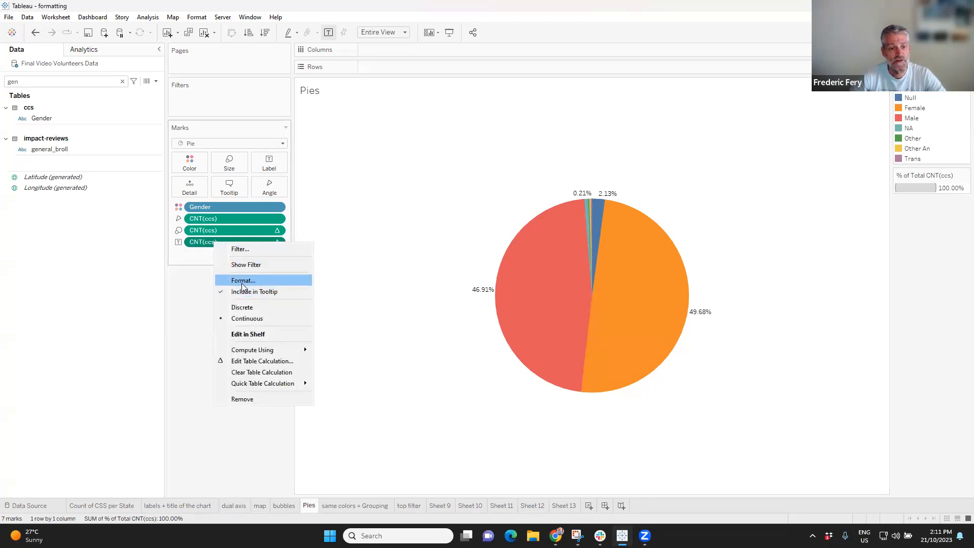
{"action": "left_click", "coordinate": [242, 283]}
{"action": "left_click", "coordinate": [86, 145]}
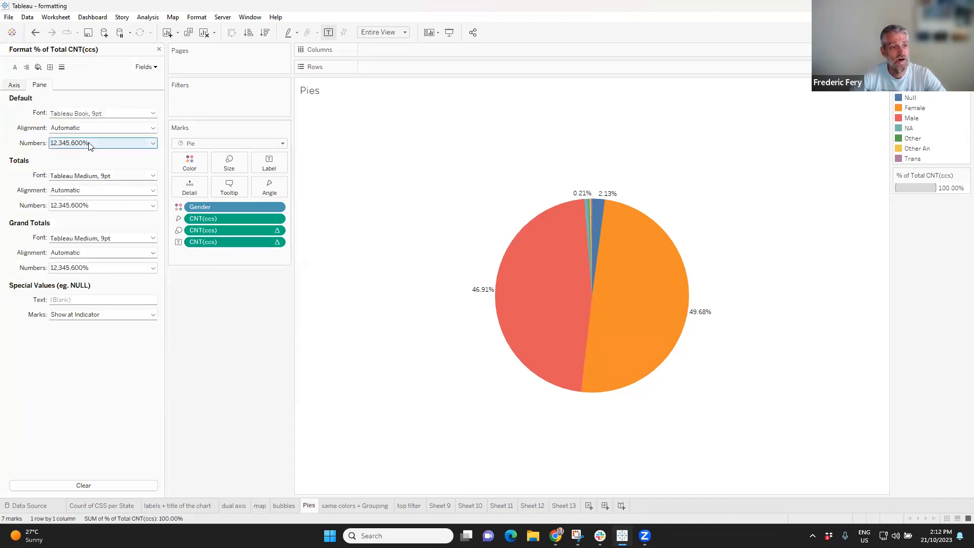
{"action": "left_click", "coordinate": [79, 206]}
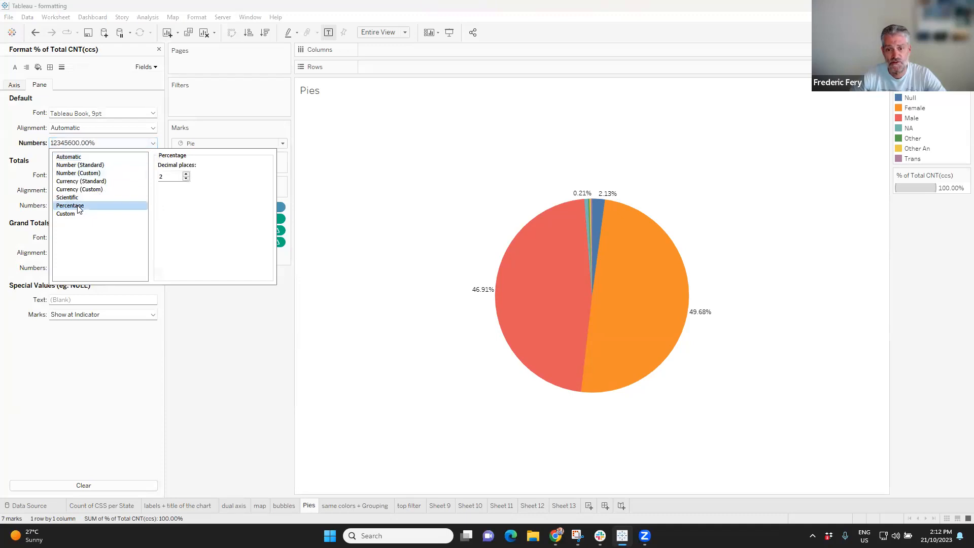
{"action": "left_click", "coordinate": [186, 179]}
{"action": "left_click", "coordinate": [186, 179]}
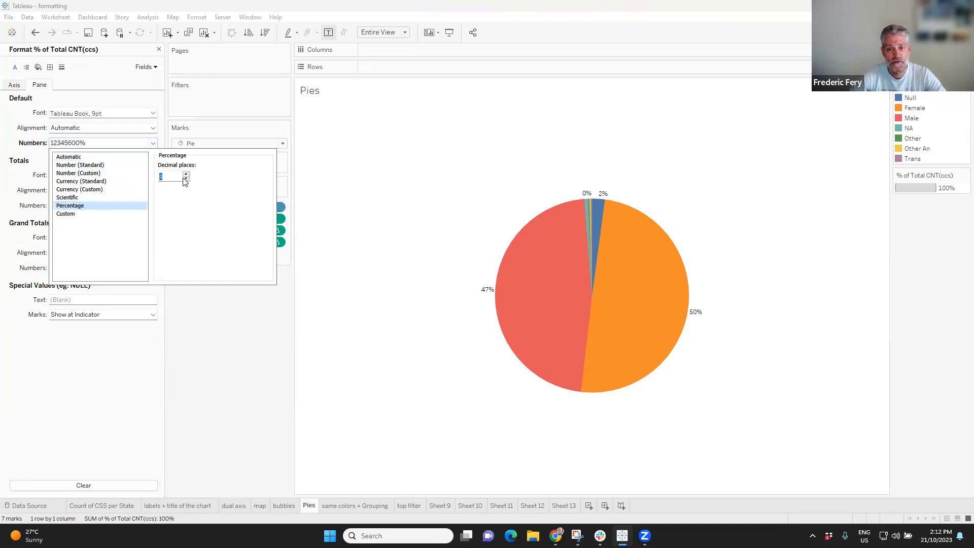
{"action": "left_click", "coordinate": [186, 174]}
{"action": "left_click", "coordinate": [186, 179]}
{"action": "left_click", "coordinate": [241, 366]}
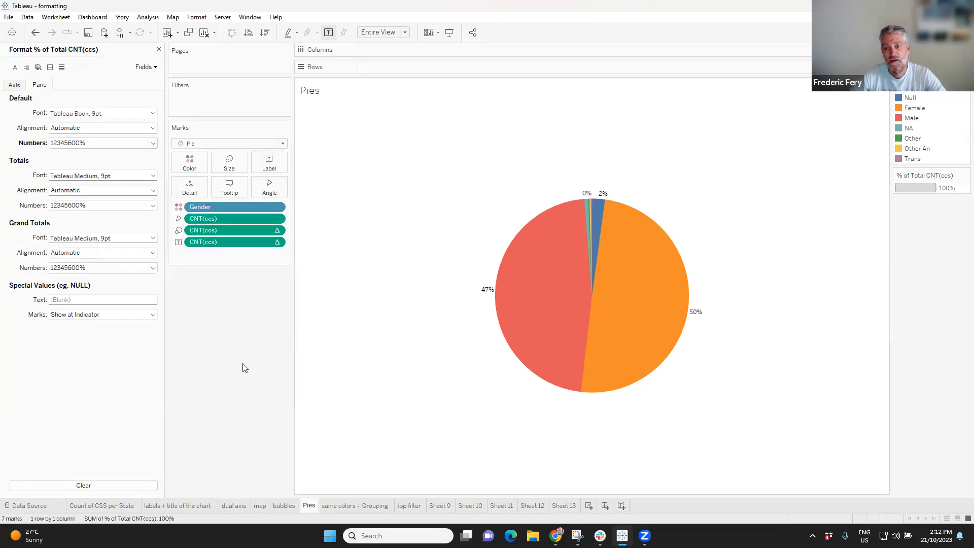
Set the vertical alignment of the pie's mark labels to Middle and close the label settings.
{"action": "left_click", "coordinate": [268, 161]}
{"action": "left_click", "coordinate": [330, 243]}
{"action": "left_click", "coordinate": [318, 325]}
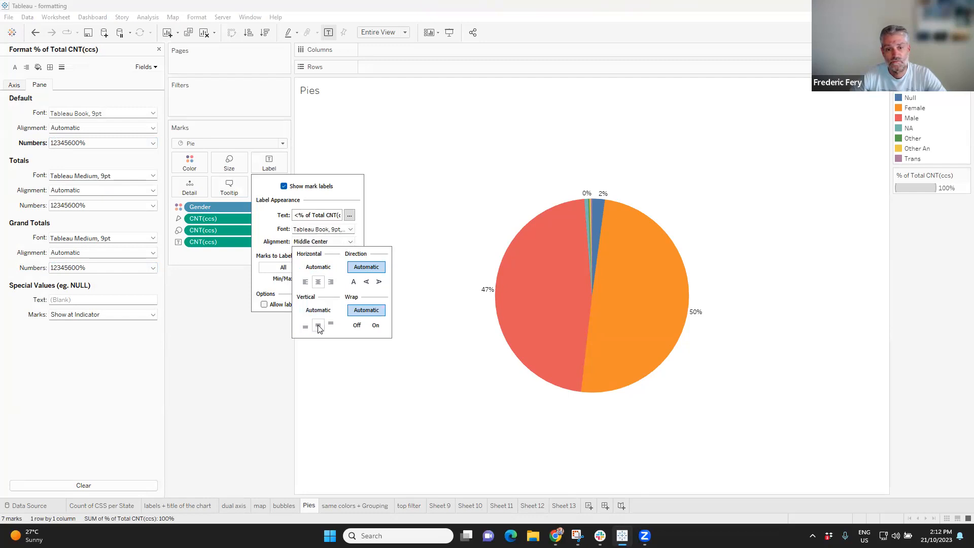
{"action": "left_click", "coordinate": [249, 366]}
{"action": "mouse_move", "coordinate": [668, 315]}
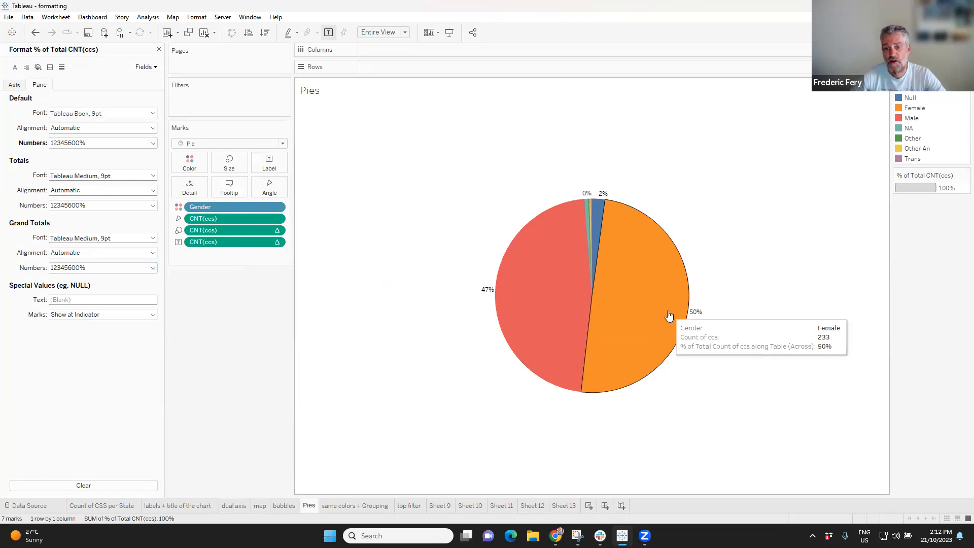
{"action": "mouse_move", "coordinate": [519, 291]}
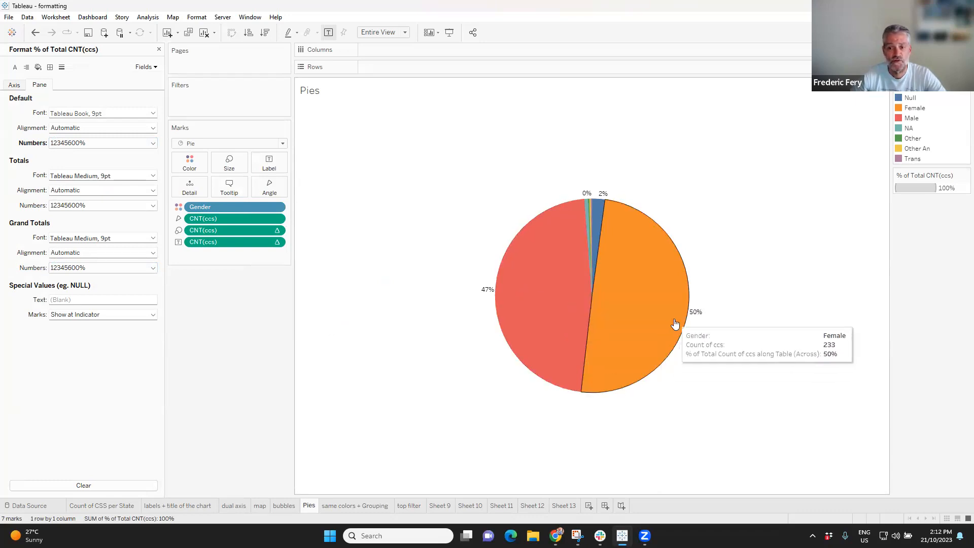
{"action": "mouse_move", "coordinate": [582, 237]}
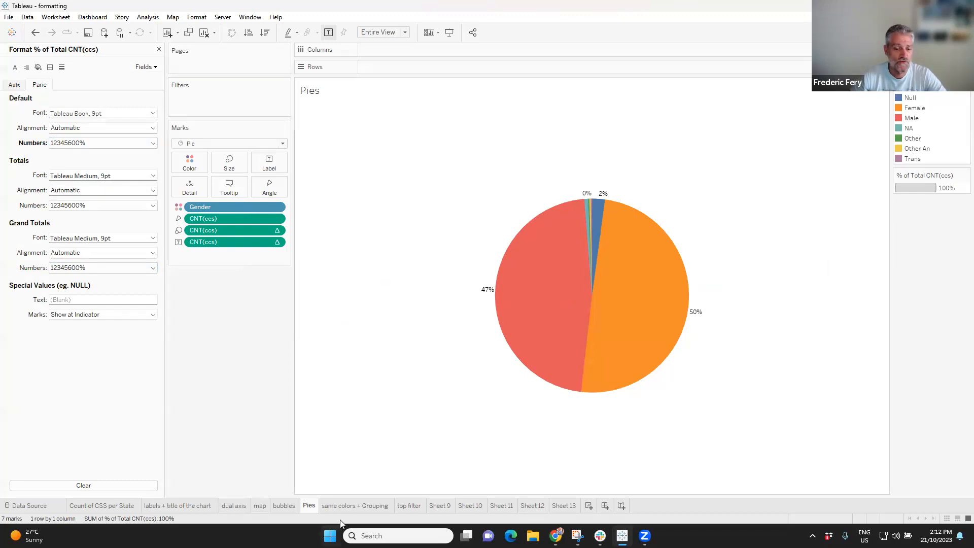
Switch to the same colors + Grouping sheet, widen its Marks card and sort the bars in descending order.
{"action": "left_click", "coordinate": [357, 506]}
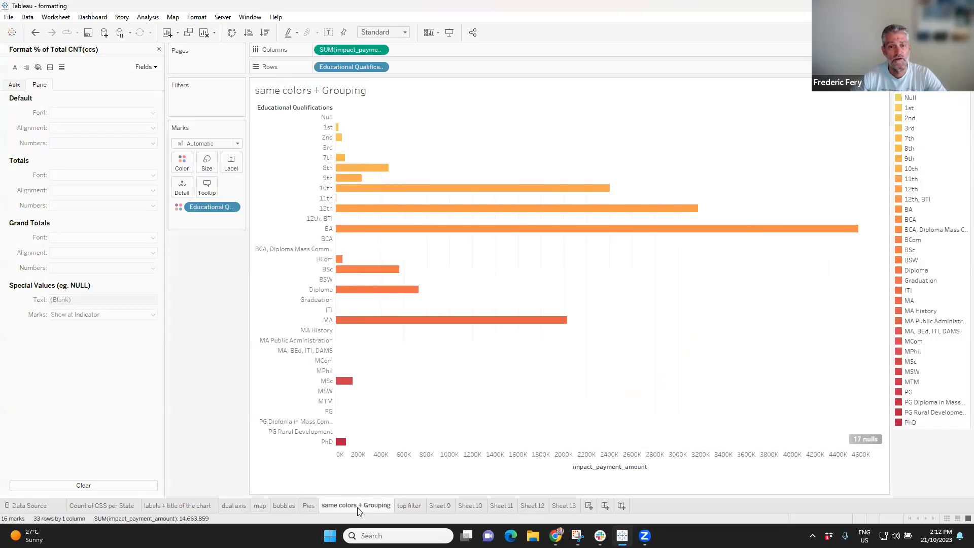
{"action": "left_click", "coordinate": [157, 50]}
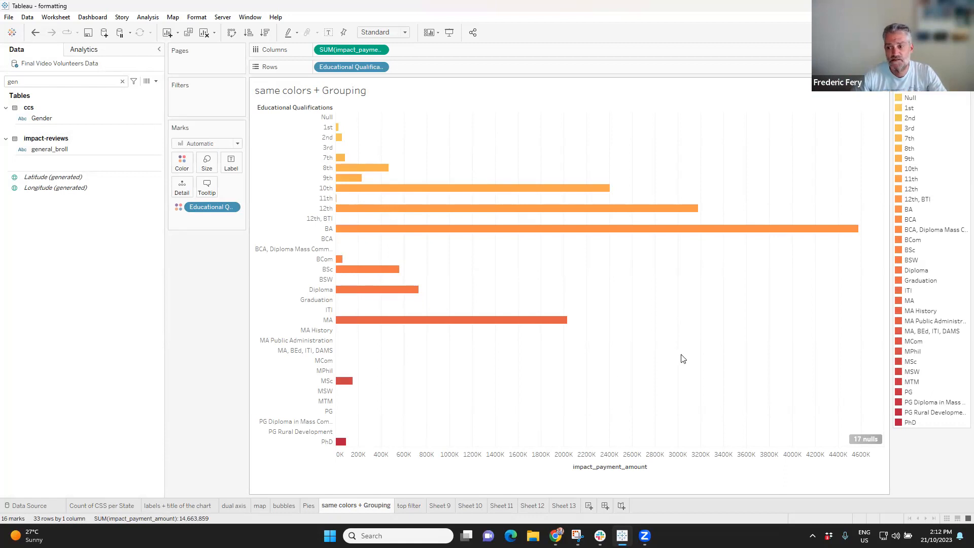
{"action": "left_click_drag", "start_coordinate": [247, 207], "coordinate": [283, 206]}
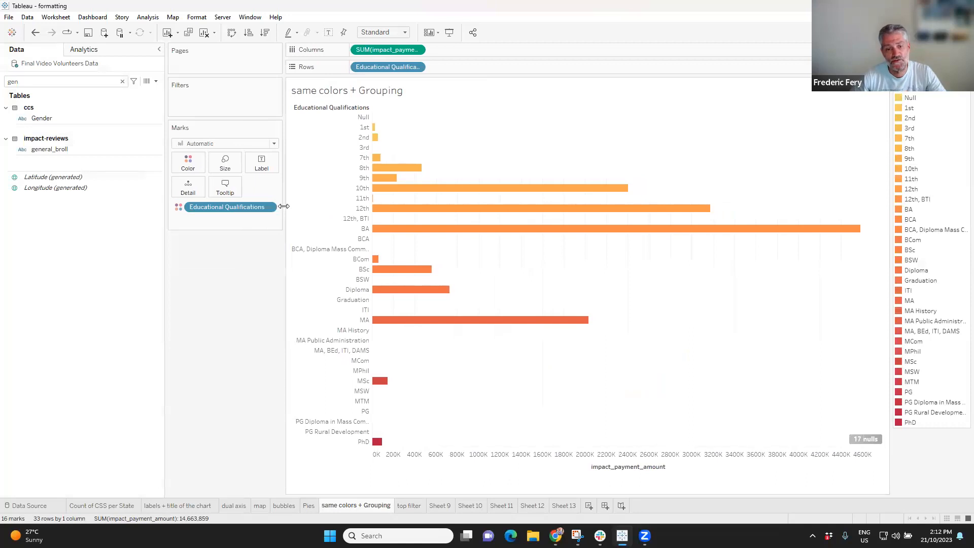
{"action": "left_click", "coordinate": [266, 33]}
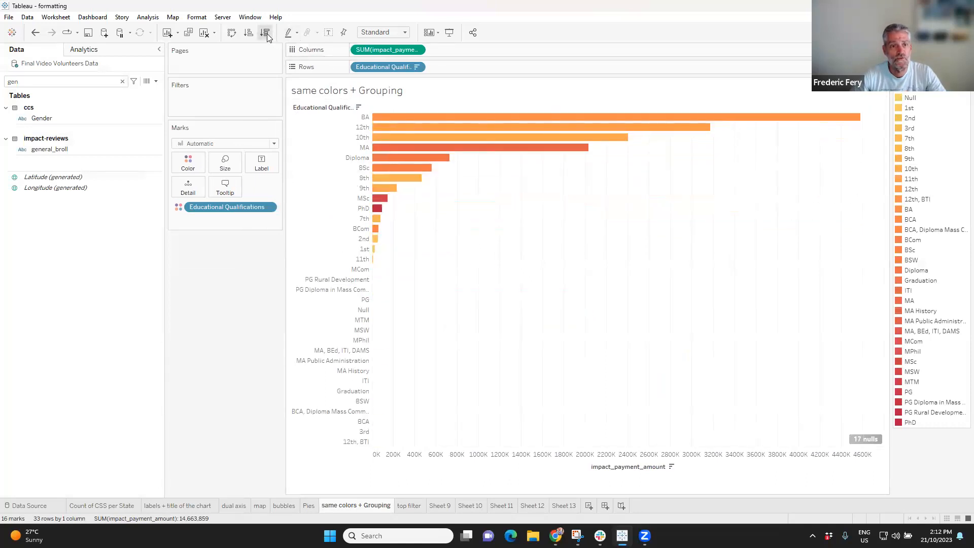
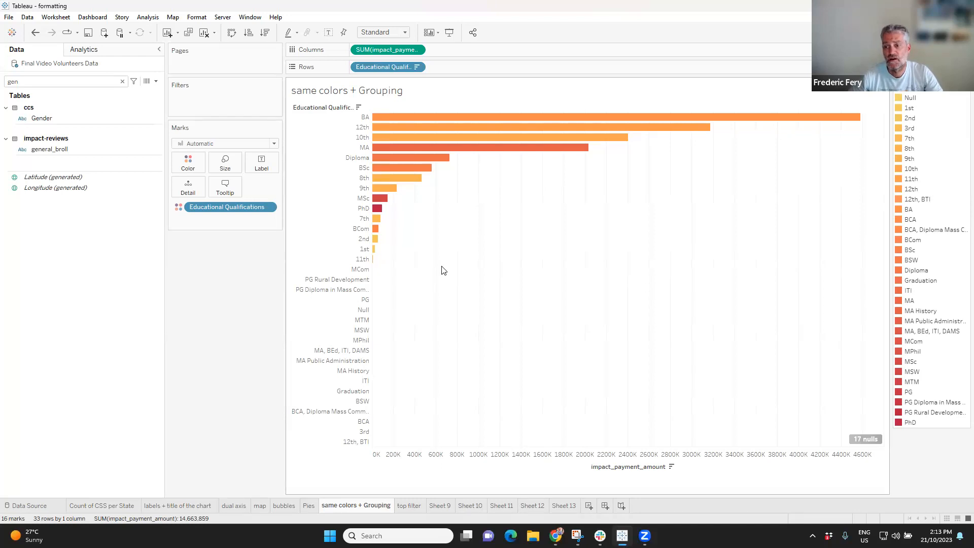
Color the bars by SUM(impact_payment_amount) instead of Educational Qualifications and apply the Orange palette.
{"action": "mouse_move", "coordinate": [391, 120]}
{"action": "mouse_move", "coordinate": [401, 168]}
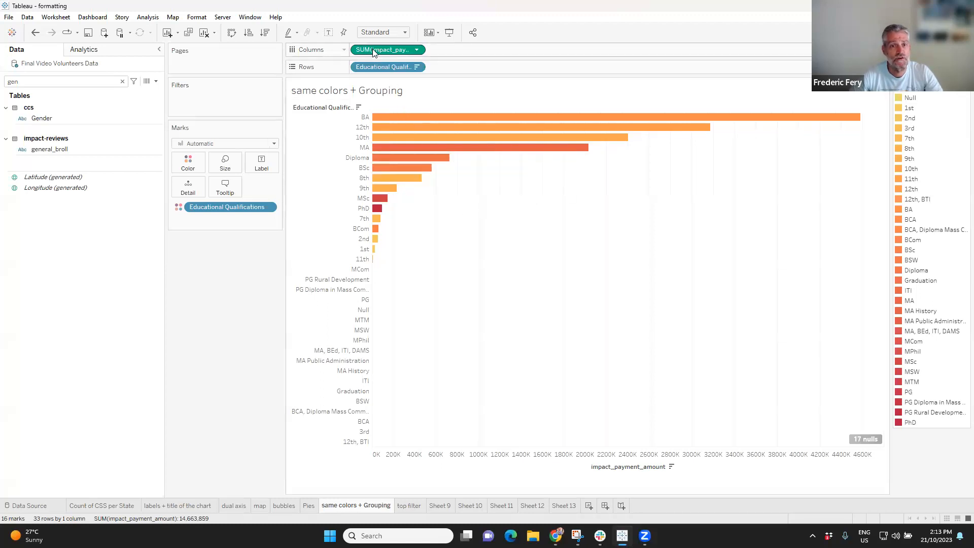
{"action": "left_click_drag", "start_coordinate": [384, 50], "coordinate": [192, 167]}
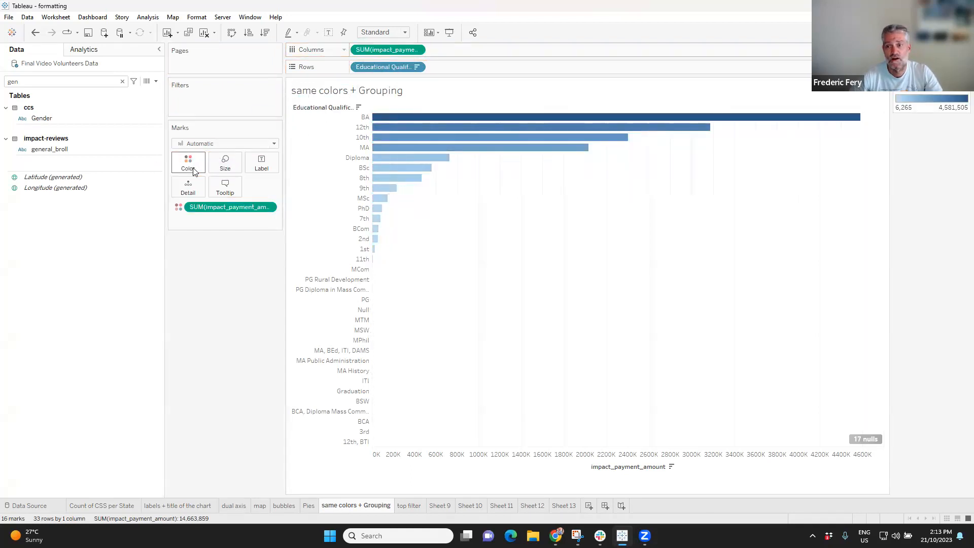
{"action": "left_click", "coordinate": [191, 169]}
{"action": "left_click", "coordinate": [217, 195]}
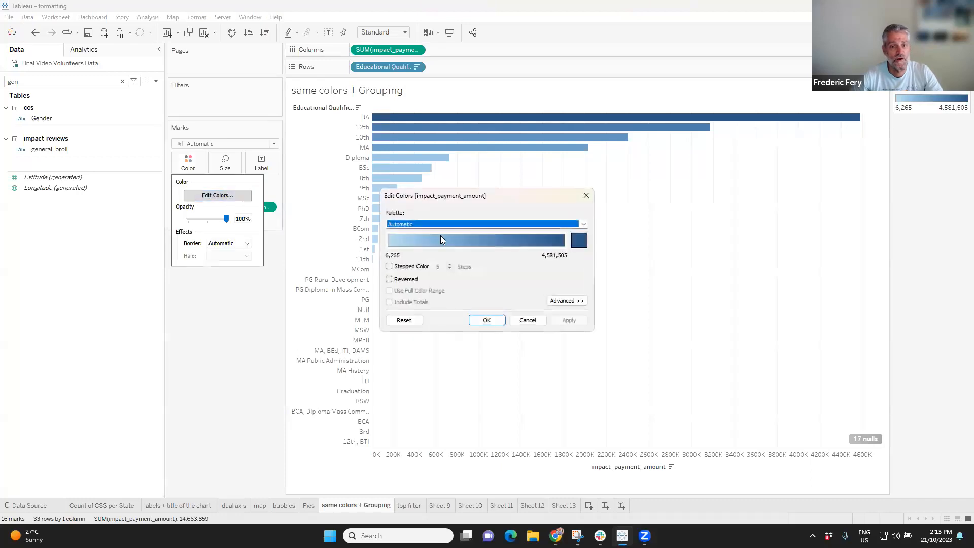
{"action": "left_click", "coordinate": [584, 225]}
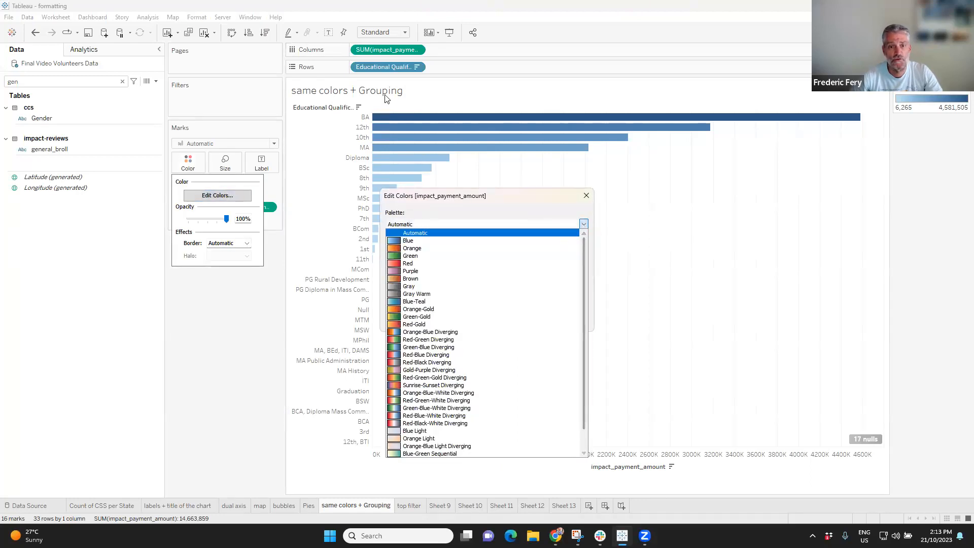
{"action": "left_click", "coordinate": [432, 250]}
{"action": "left_click", "coordinate": [563, 320]}
{"action": "left_click", "coordinate": [487, 320]}
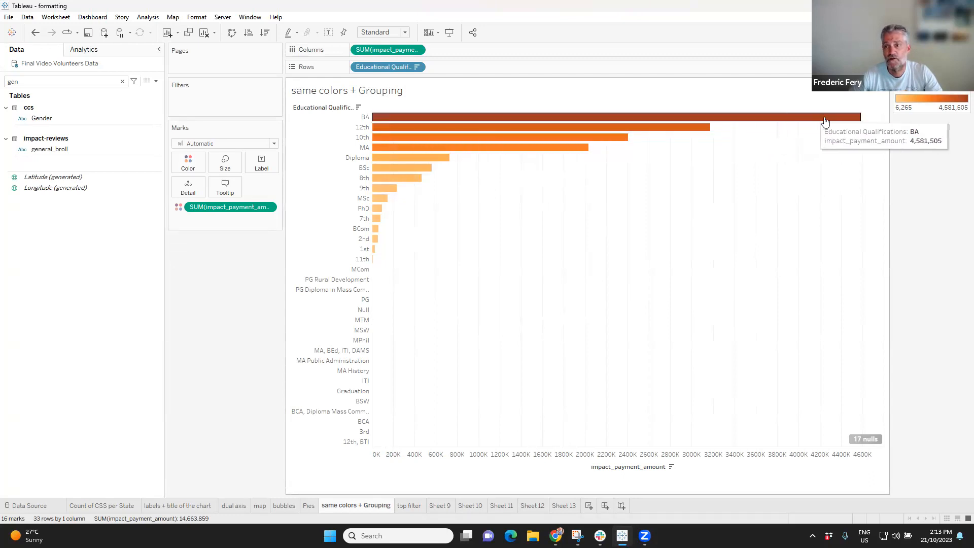
Show mark labels on the education bars and close the label settings.
{"action": "left_click", "coordinate": [261, 163]}
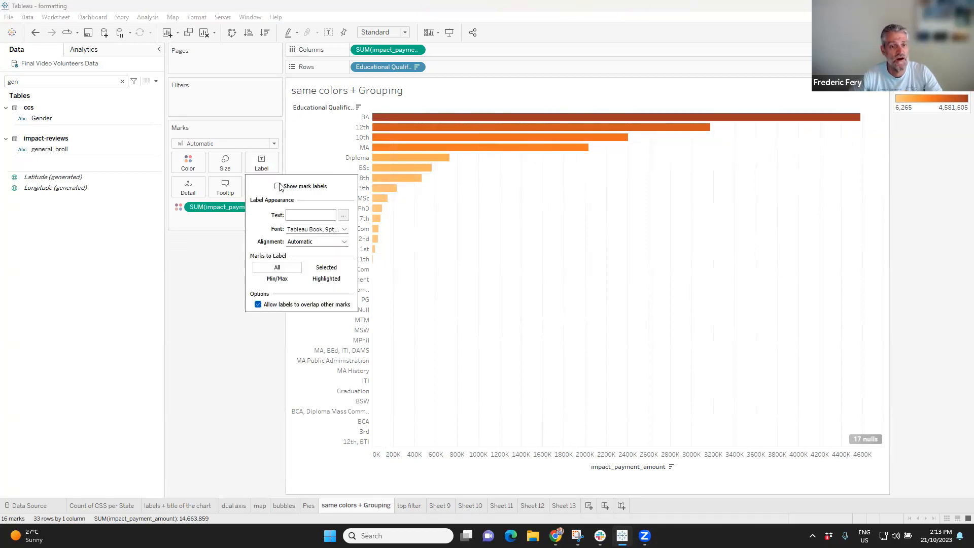
{"action": "left_click", "coordinate": [278, 187]}
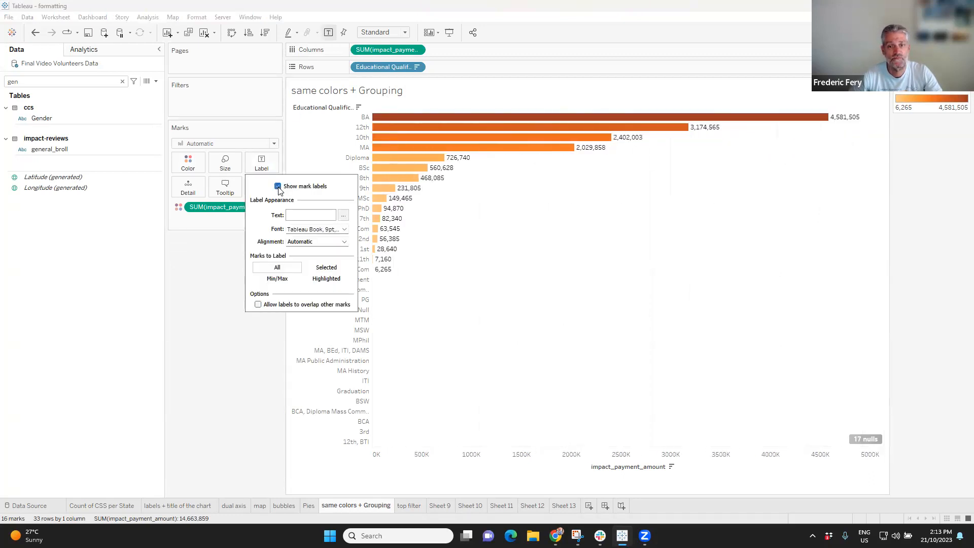
{"action": "left_click", "coordinate": [686, 297]}
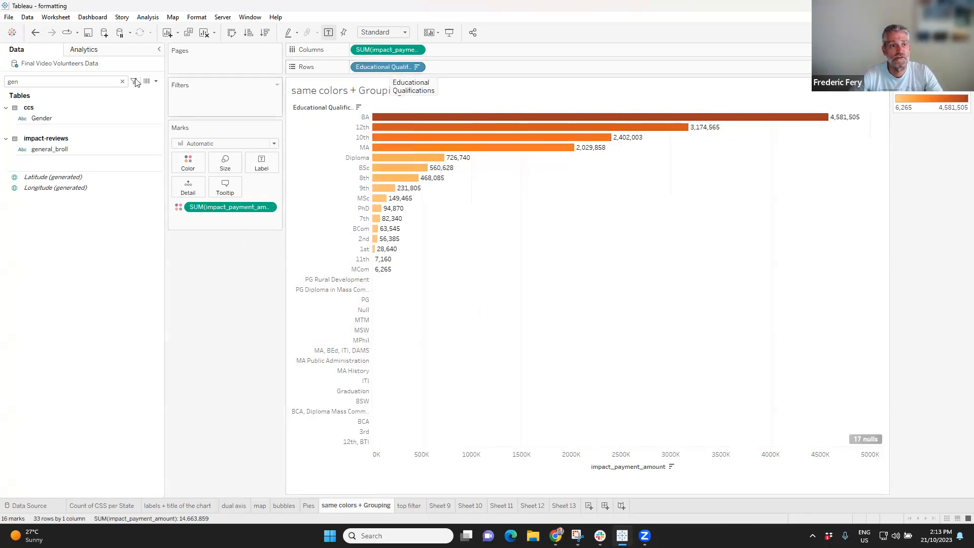
Search the data fields for "educ" and start a new group from the Educational Qualifications field.
{"action": "double_click", "coordinate": [49, 82]}
{"action": "type", "text": "educ"}
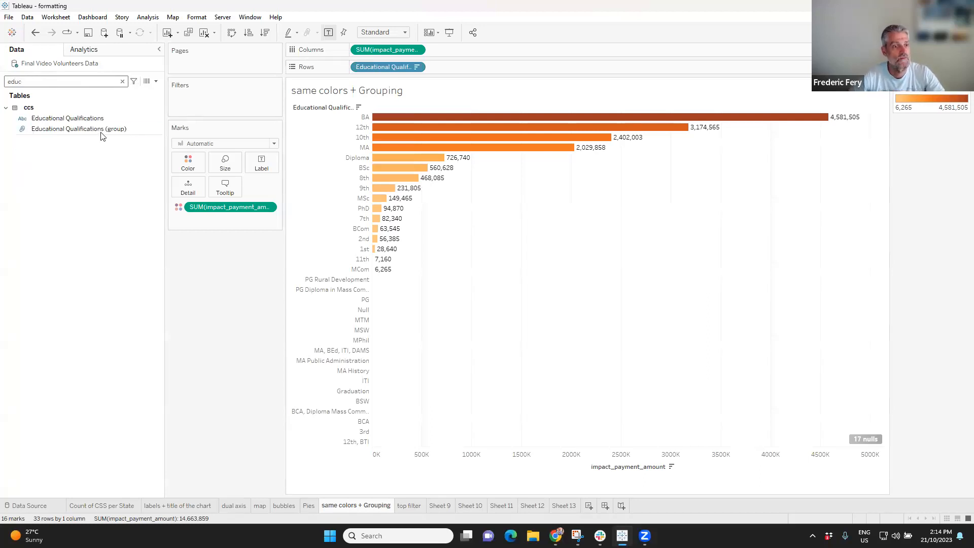
{"action": "left_click", "coordinate": [100, 132]}
{"action": "left_click", "coordinate": [50, 118]}
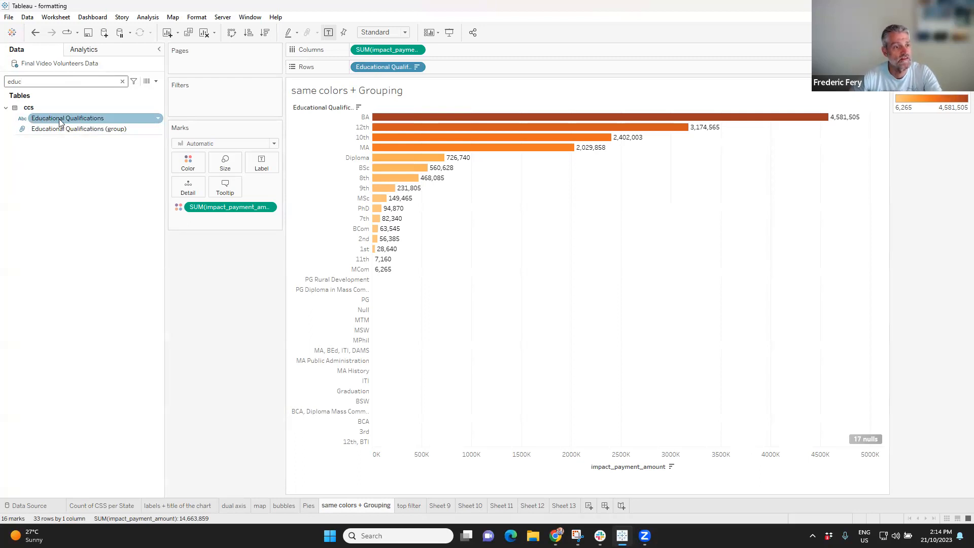
{"action": "right_click", "coordinate": [45, 123]}
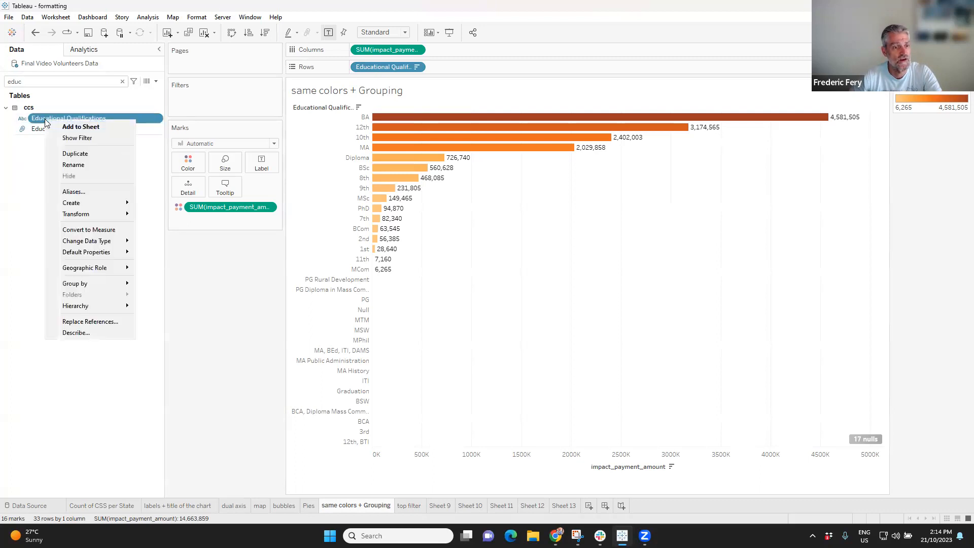
{"action": "mouse_move", "coordinate": [82, 204]}
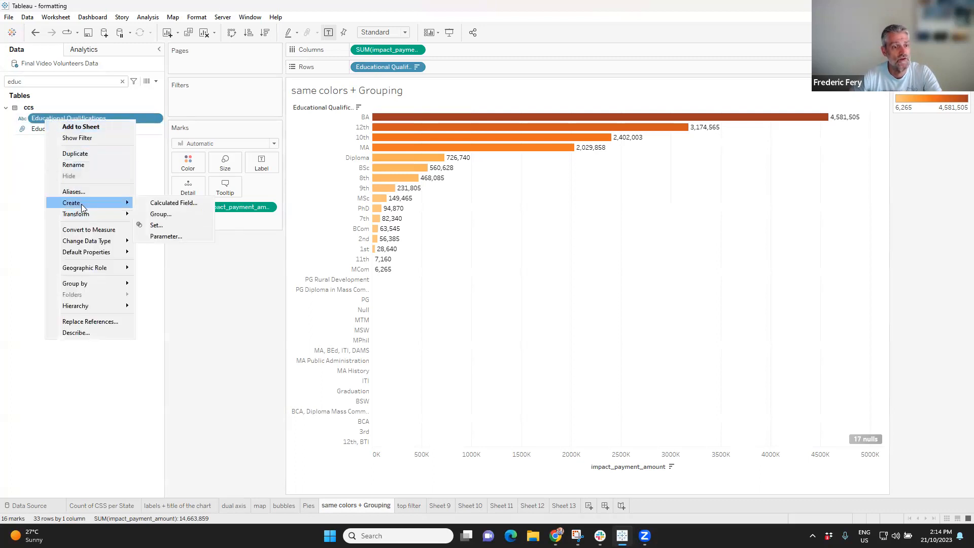
{"action": "left_click", "coordinate": [156, 215]}
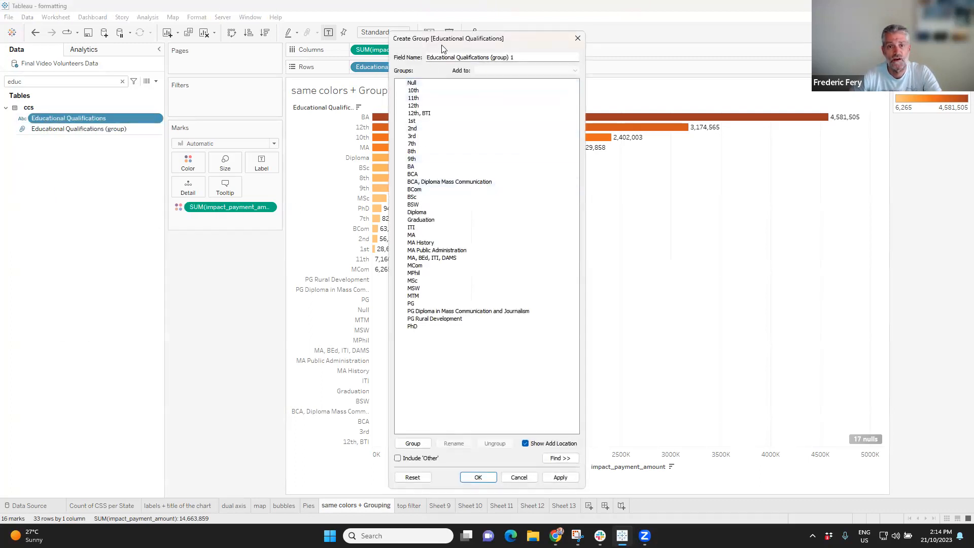
{"action": "left_click_drag", "start_coordinate": [439, 41], "coordinate": [464, 87]}
Group the 1st, 2nd and 3rd qualifications under the name "1 to 3".
{"action": "left_click", "coordinate": [447, 168]}
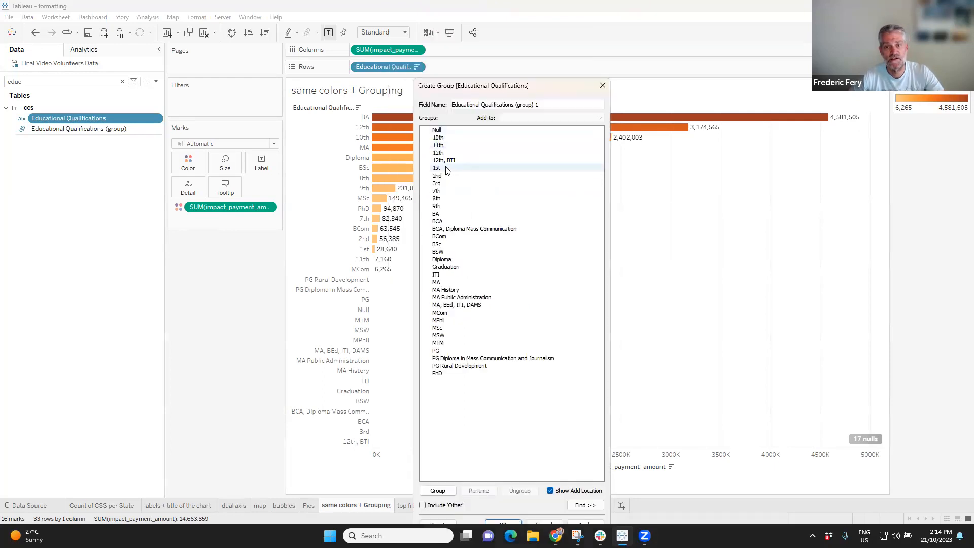
{"action": "left_click", "coordinate": [447, 176], "text": "ctrl"}
{"action": "left_click", "coordinate": [447, 184], "text": "ctrl"}
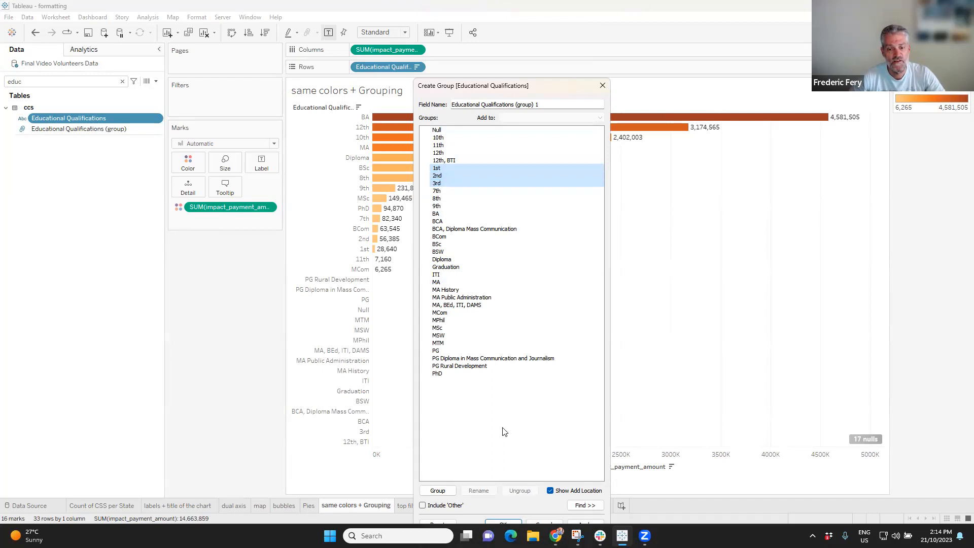
{"action": "left_click_drag", "start_coordinate": [489, 83], "coordinate": [484, 34]}
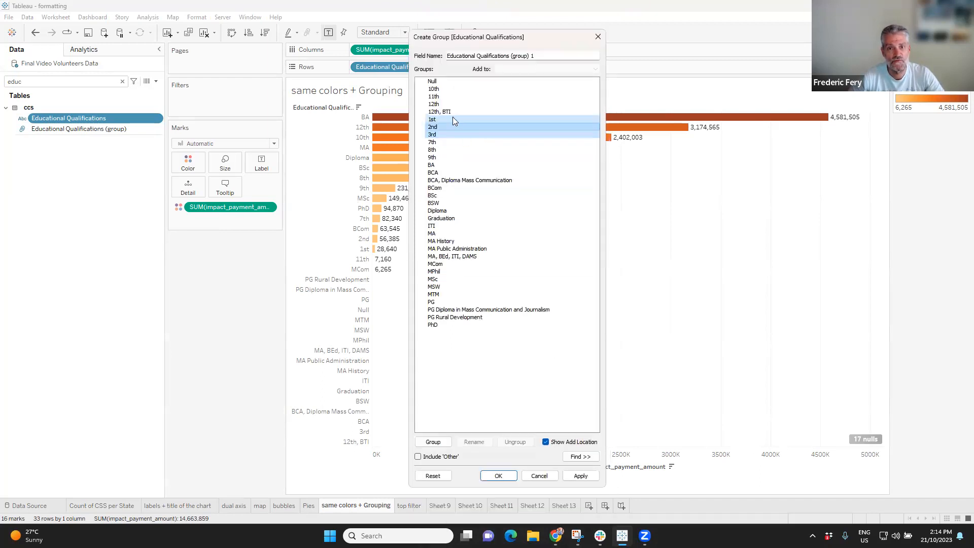
{"action": "left_click", "coordinate": [433, 441]}
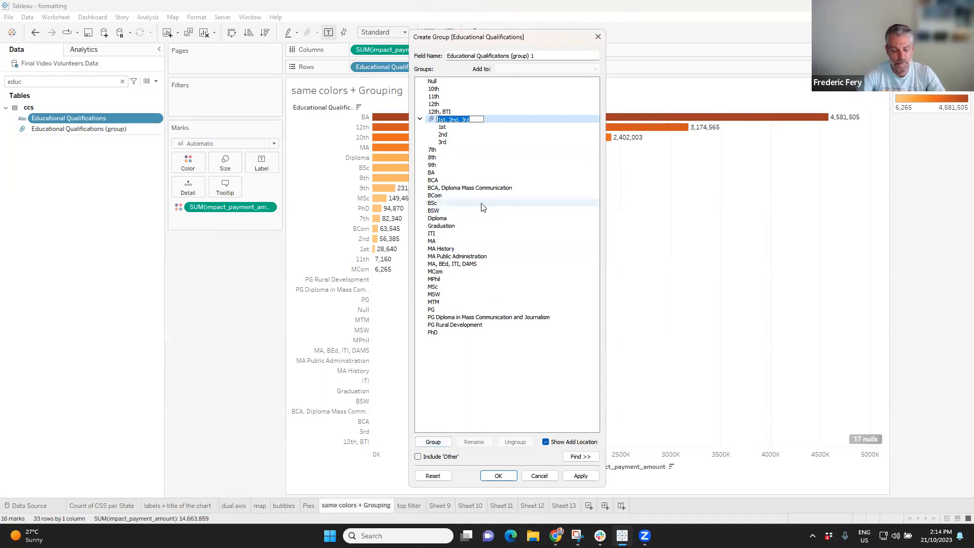
{"action": "type", "text": "1 to"}
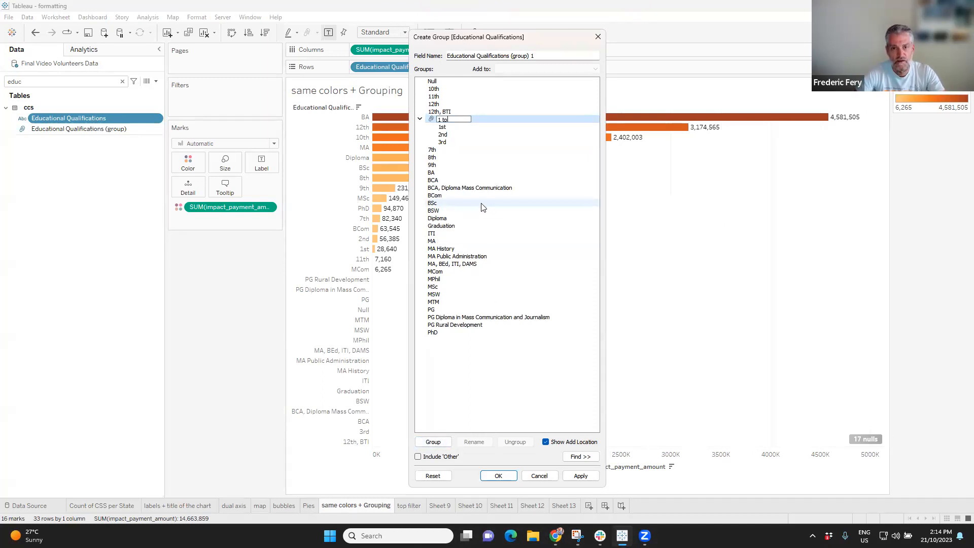
{"action": "type", "text": " 3"}
{"action": "key", "text": "Return"}
Group 10th, 11th, 12th and 12th, BTI under the name "10 - 12" and collapse both groups.
{"action": "left_click", "coordinate": [434, 89]}
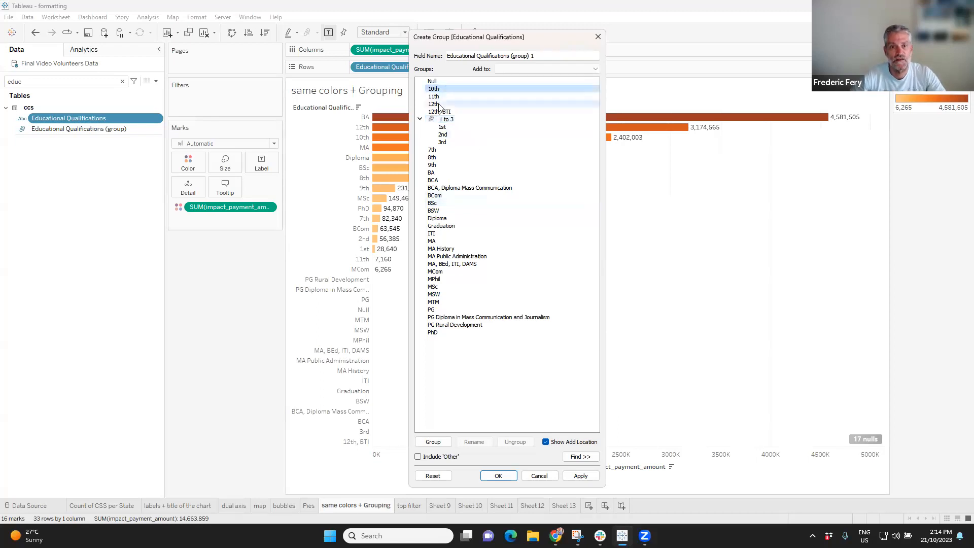
{"action": "left_click", "coordinate": [440, 112], "text": "shift"}
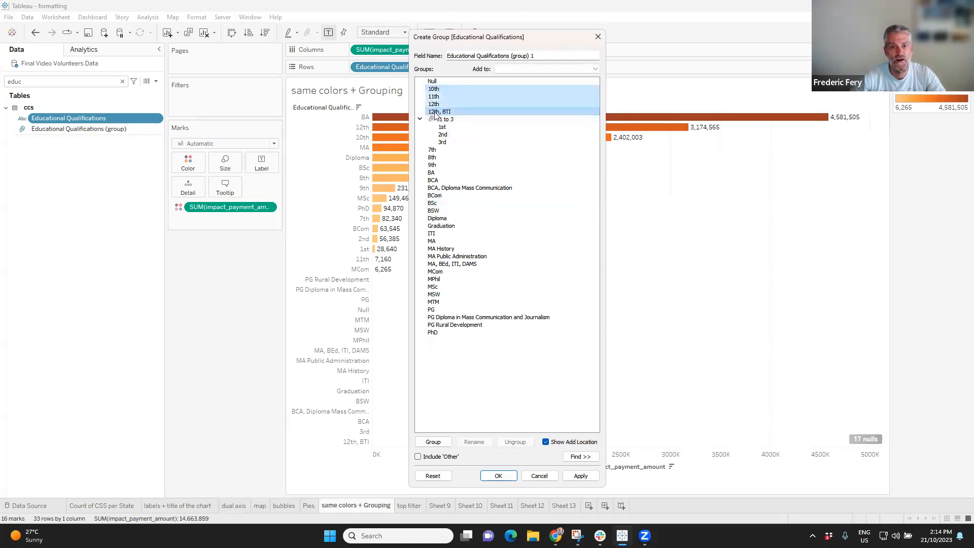
{"action": "left_click", "coordinate": [433, 442]}
{"action": "type", "text": "10 - 12"}
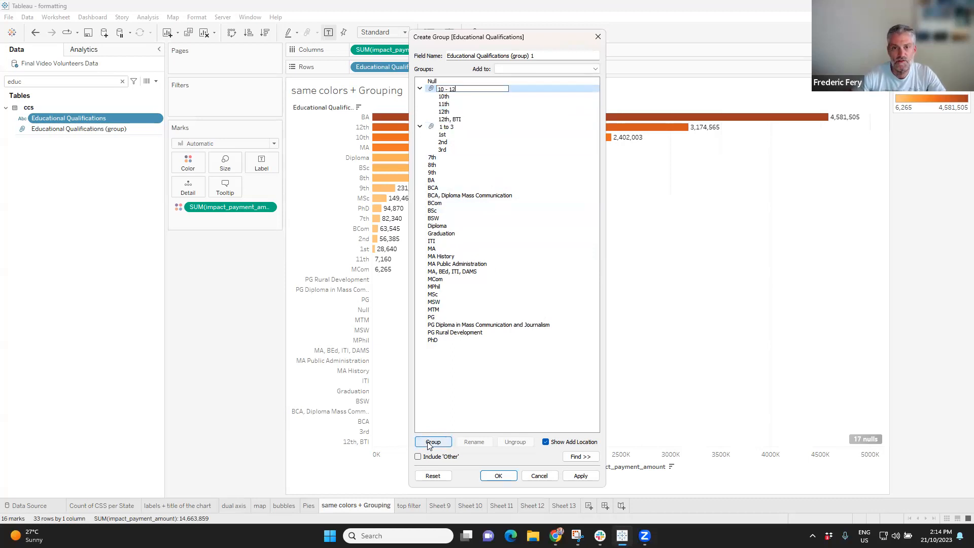
{"action": "key", "text": "Return"}
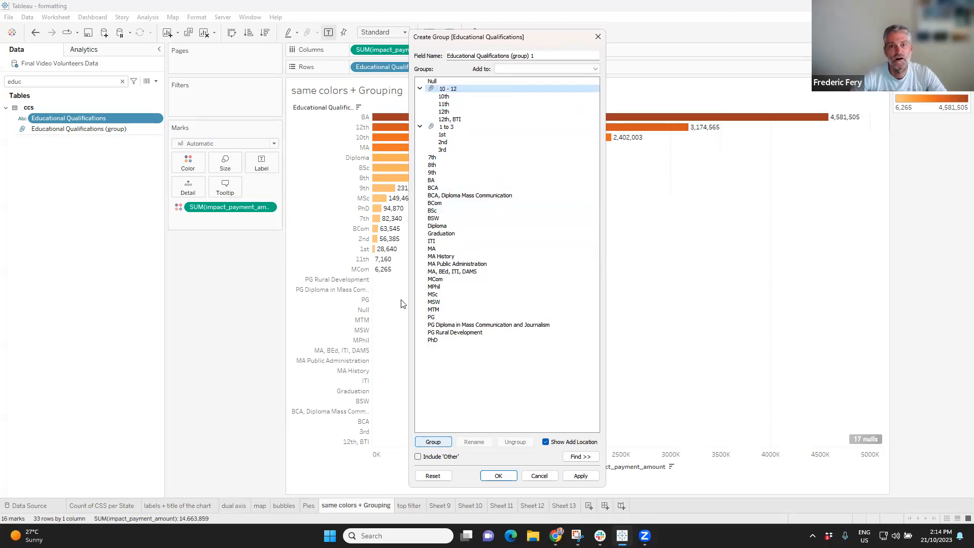
{"action": "left_click", "coordinate": [420, 89]}
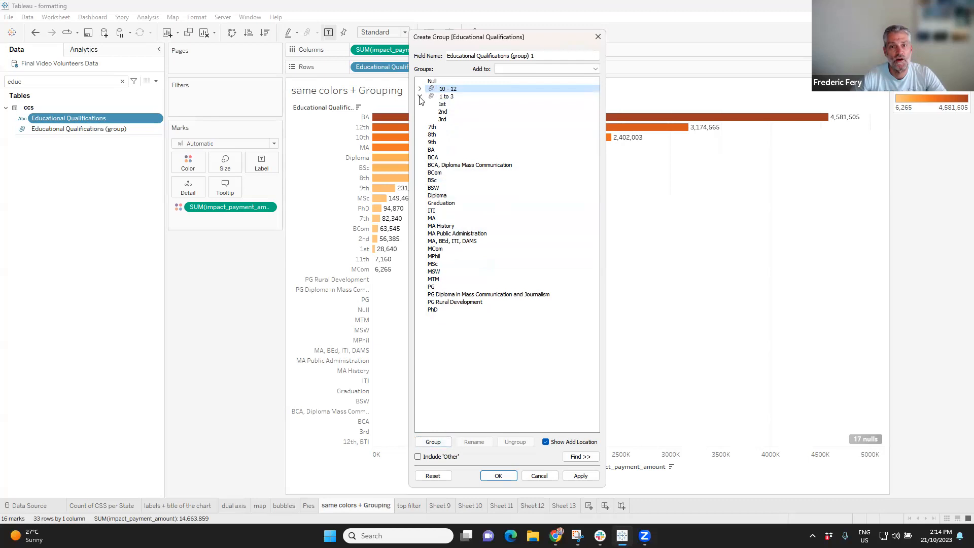
{"action": "left_click", "coordinate": [419, 97]}
Group the 7th, 8th and 9th qualifications under the name "7 - 9" and collapse the group.
{"action": "left_click", "coordinate": [432, 104]}
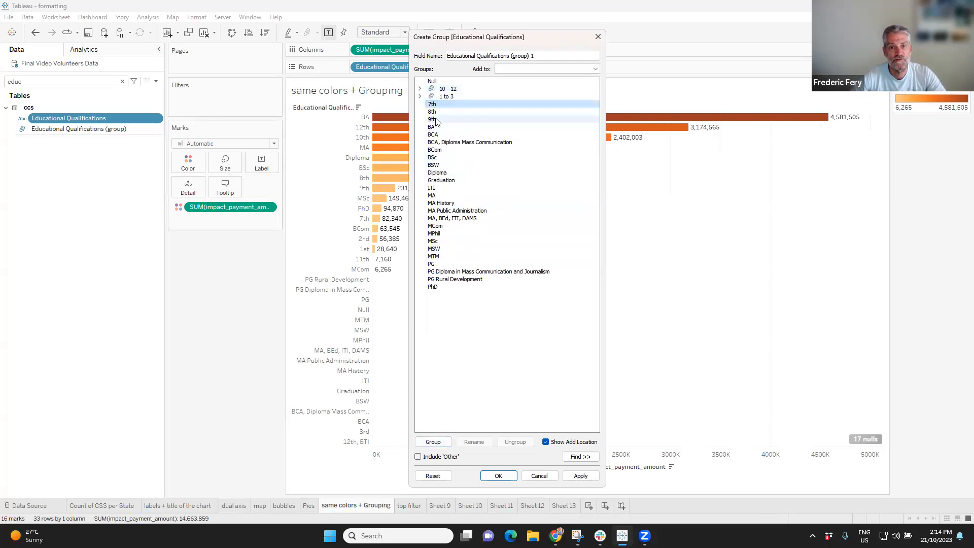
{"action": "left_click", "coordinate": [435, 119], "text": "shift"}
{"action": "left_click", "coordinate": [429, 444]}
{"action": "type", "text": "7"}
{"action": "key", "text": "Return"}
{"action": "left_click", "coordinate": [420, 104]}
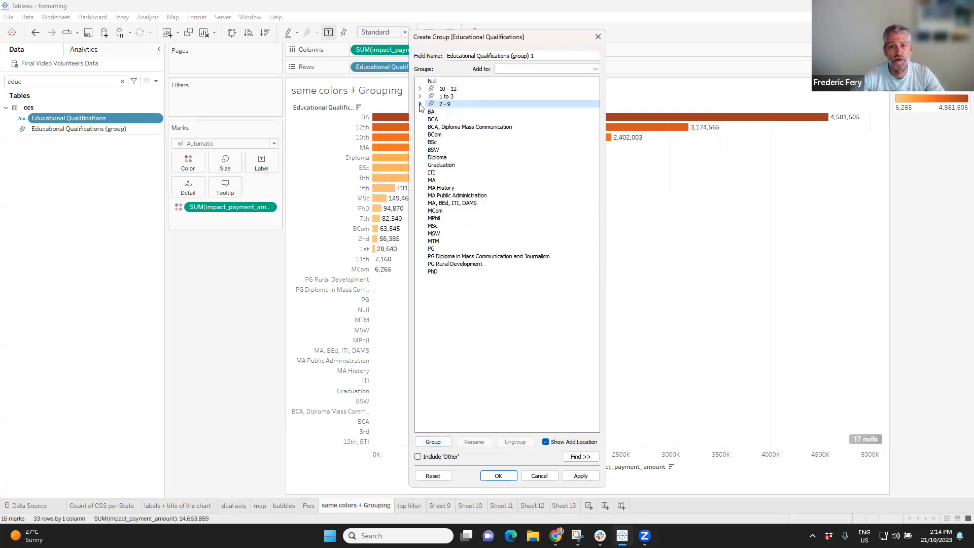
Group the qualifications from BA through Graduation under the name "University".
{"action": "left_click_drag", "start_coordinate": [435, 113], "coordinate": [445, 169]}
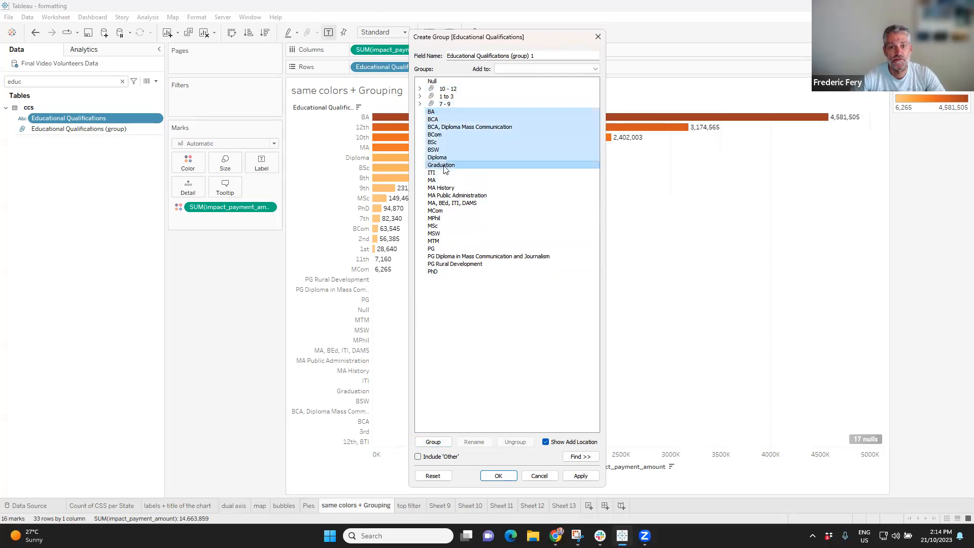
{"action": "left_click", "coordinate": [433, 445]}
{"action": "type", "text": "Un"}
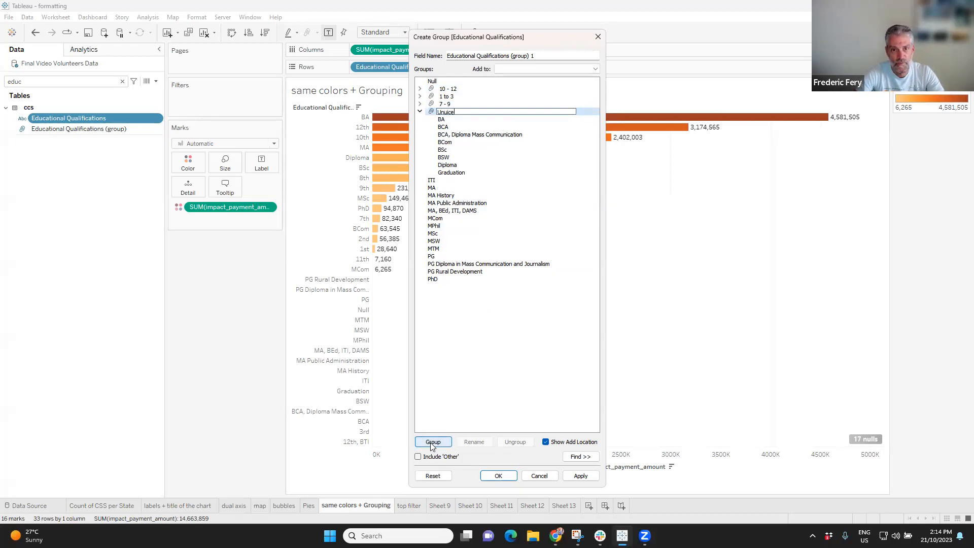
{"action": "type", "text": "iversite"}
{"action": "key", "text": "BackSpace"}
{"action": "type", "text": "ty"}
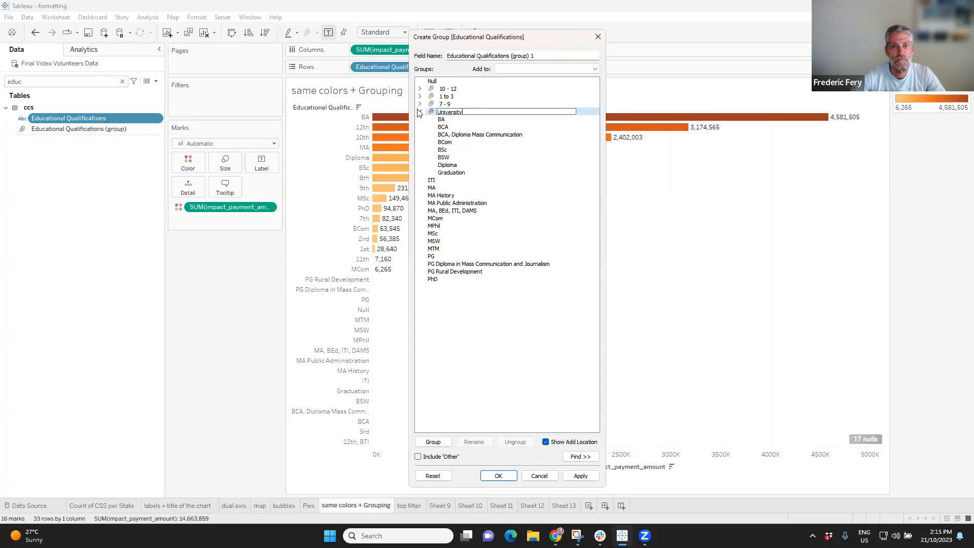
{"action": "key", "text": "Return"}
Add the remaining qualifications from ITI through PhD to the University group and confirm the new grouped field.
{"action": "left_click", "coordinate": [434, 121]}
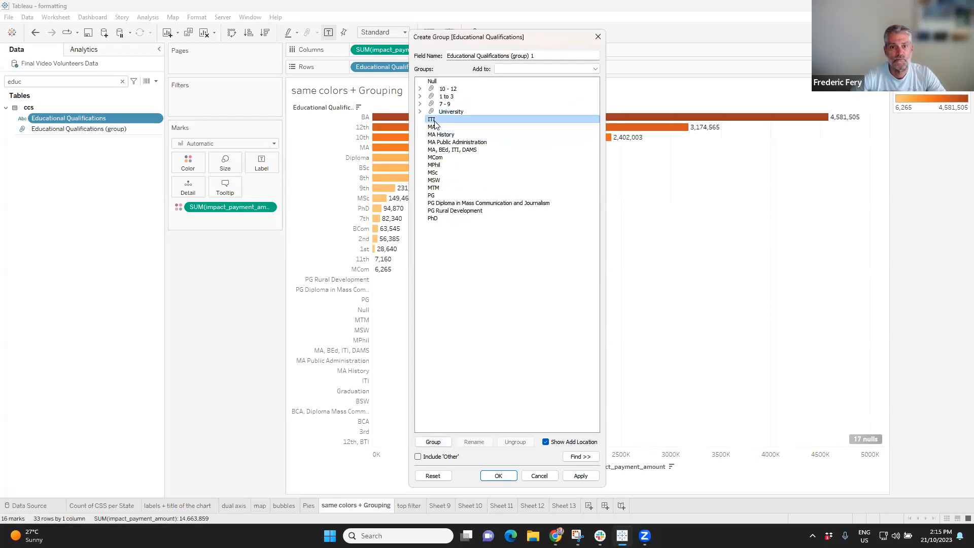
{"action": "left_click", "coordinate": [437, 219], "text": "shift"}
{"action": "mouse_move", "coordinate": [432, 123]}
{"action": "left_mouse_down"}
{"action": "mouse_move", "coordinate": [452, 124]}
{"action": "mouse_move", "coordinate": [457, 114]}
{"action": "mouse_move", "coordinate": [443, 117]}
{"action": "left_mouse_up"}
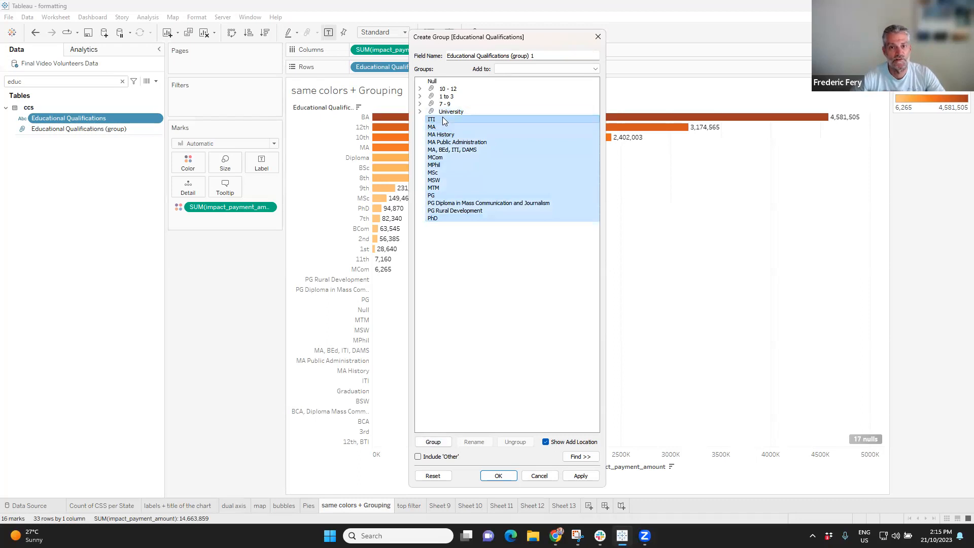
{"action": "right_click", "coordinate": [433, 119]}
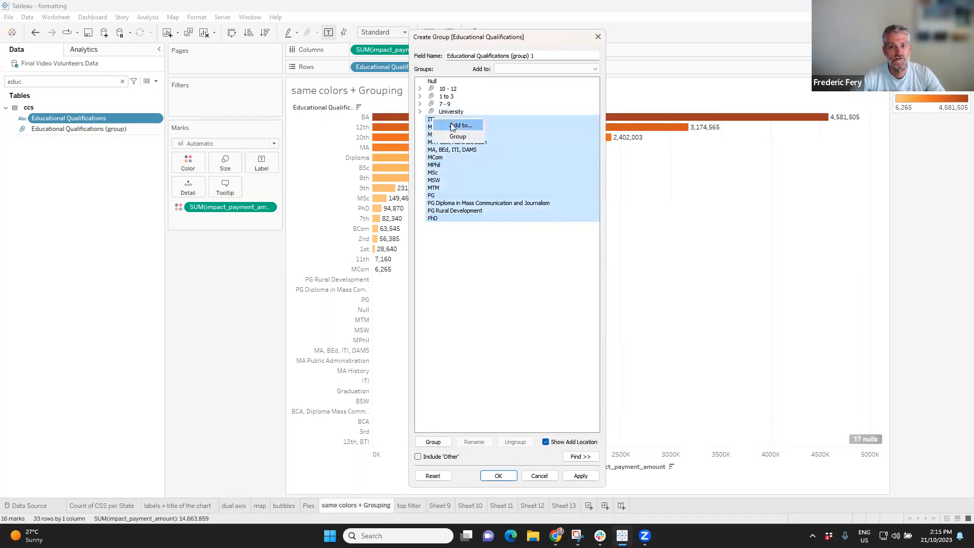
{"action": "left_click", "coordinate": [453, 126]}
{"action": "left_click", "coordinate": [464, 234]}
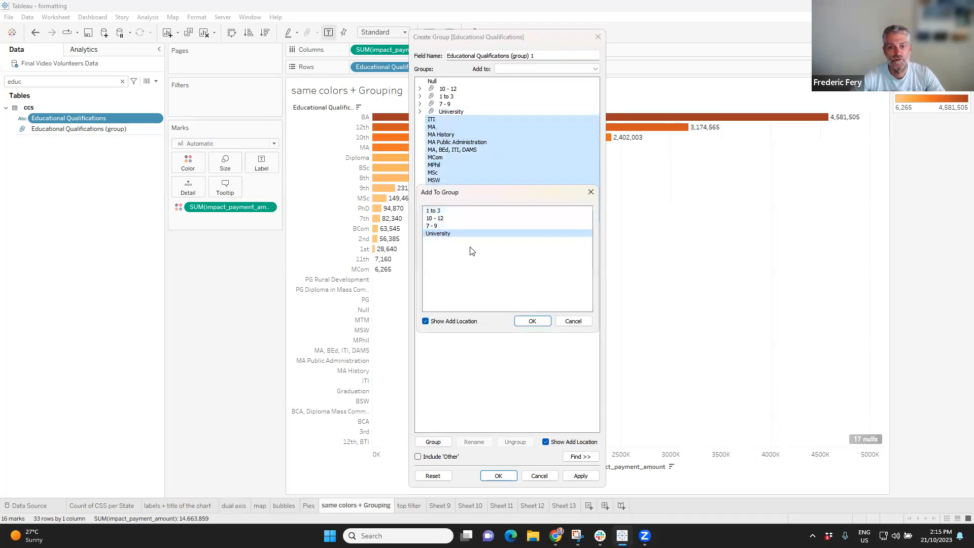
{"action": "left_click", "coordinate": [533, 324]}
{"action": "left_click", "coordinate": [420, 112]}
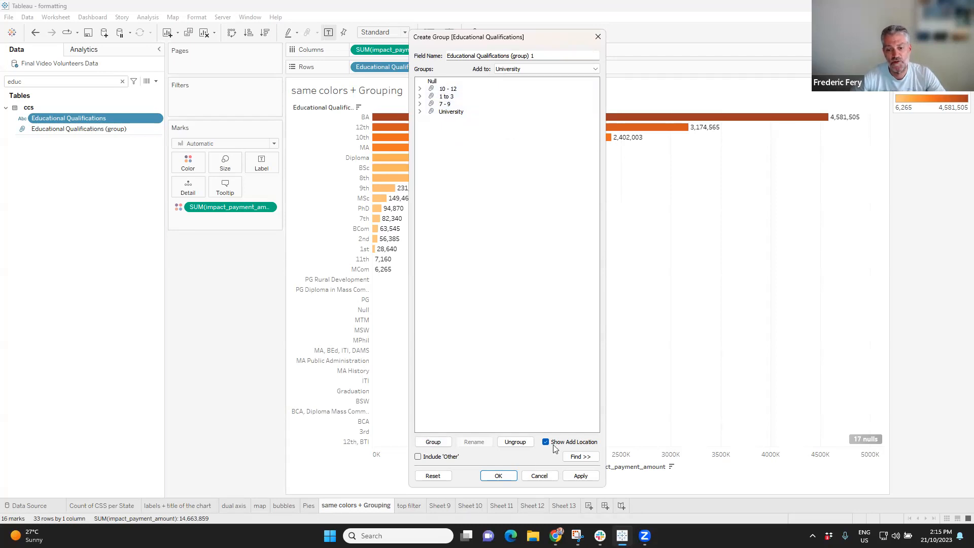
{"action": "left_click", "coordinate": [498, 475]}
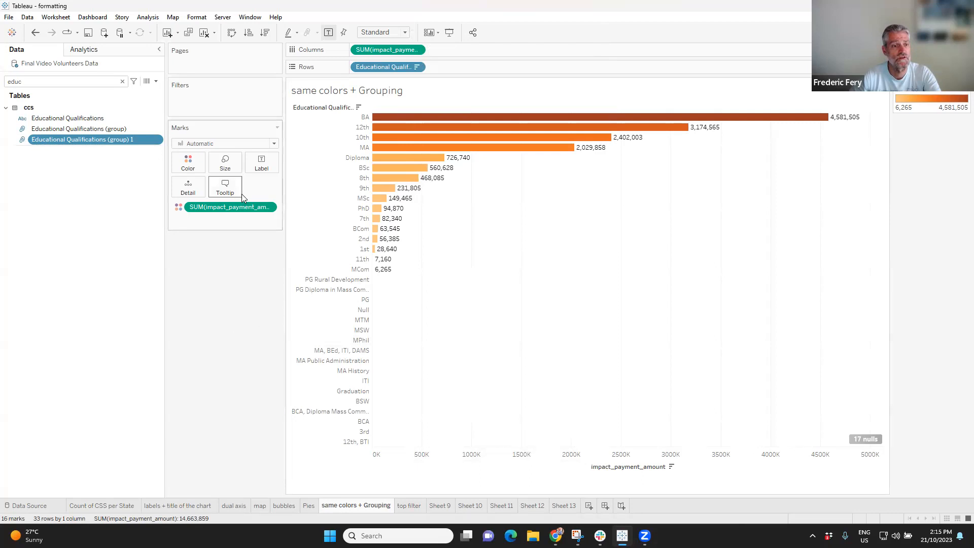
Replace Educational Qualifications on Rows with Educational Qualifications (group) 1 and sort the bars in descending order.
{"action": "left_click_drag", "start_coordinate": [36, 138], "coordinate": [373, 67]}
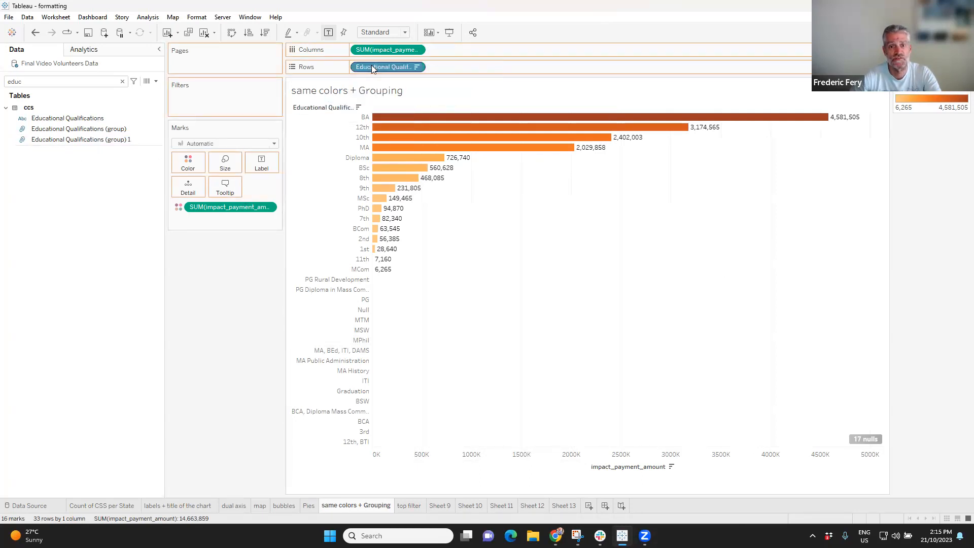
{"action": "left_click", "coordinate": [265, 32]}
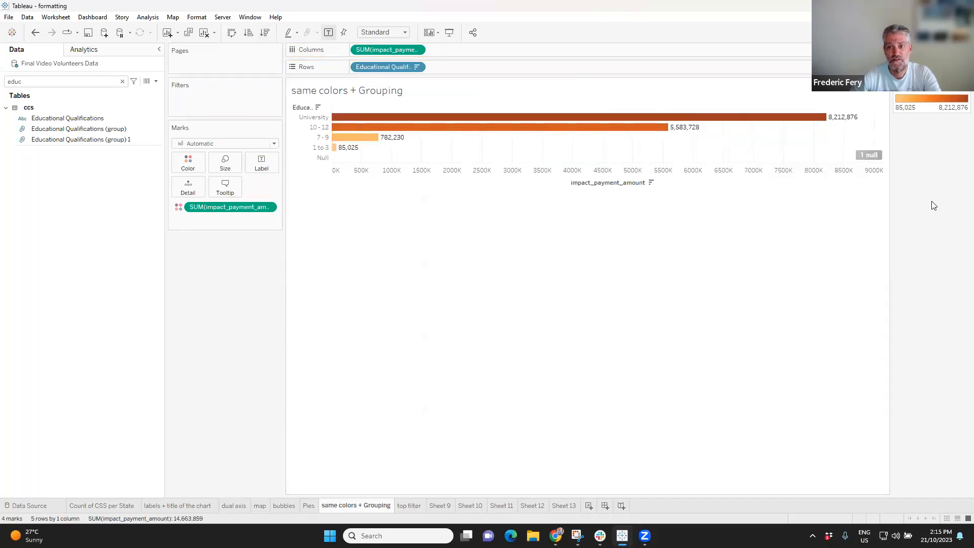
Fit the grouped bar chart to Entire View and set the mark labels' horizontal alignment to Left.
{"action": "left_click", "coordinate": [406, 33]}
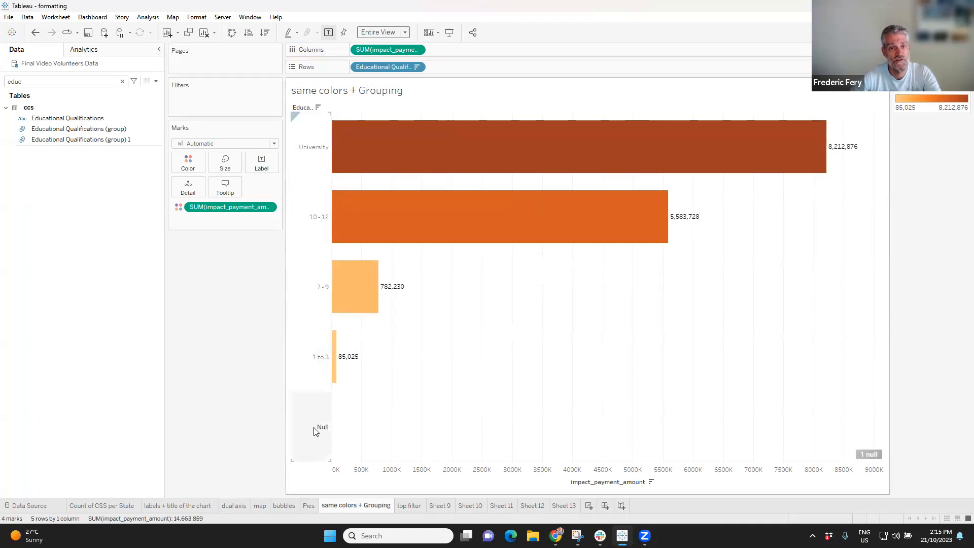
{"action": "left_click", "coordinate": [262, 163]}
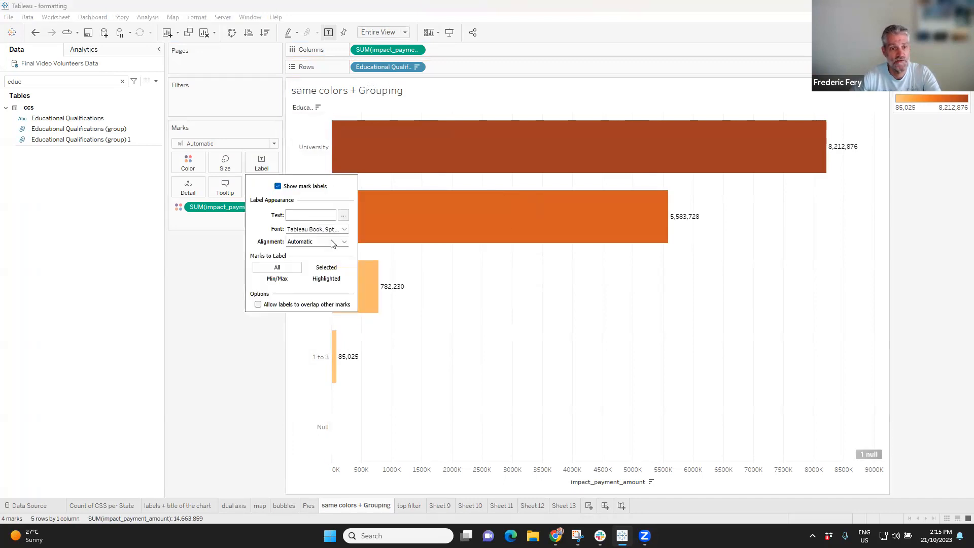
{"action": "left_click", "coordinate": [332, 242]}
{"action": "left_click", "coordinate": [299, 282]}
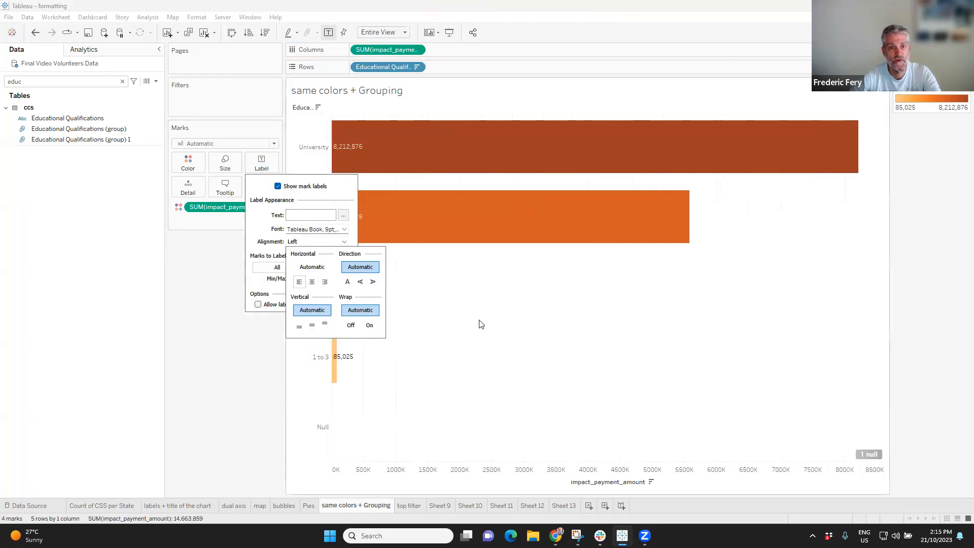
{"action": "left_click", "coordinate": [504, 356]}
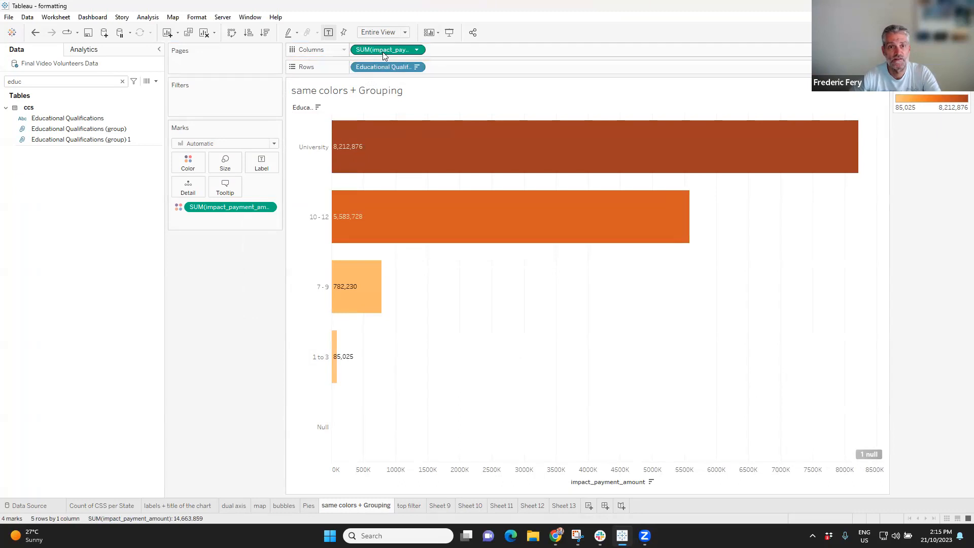
Format the payment labels as custom currency with 1 decimal place, Millions (M) display units and the prefix R.
{"action": "right_click", "coordinate": [384, 52]}
{"action": "left_click", "coordinate": [413, 100]}
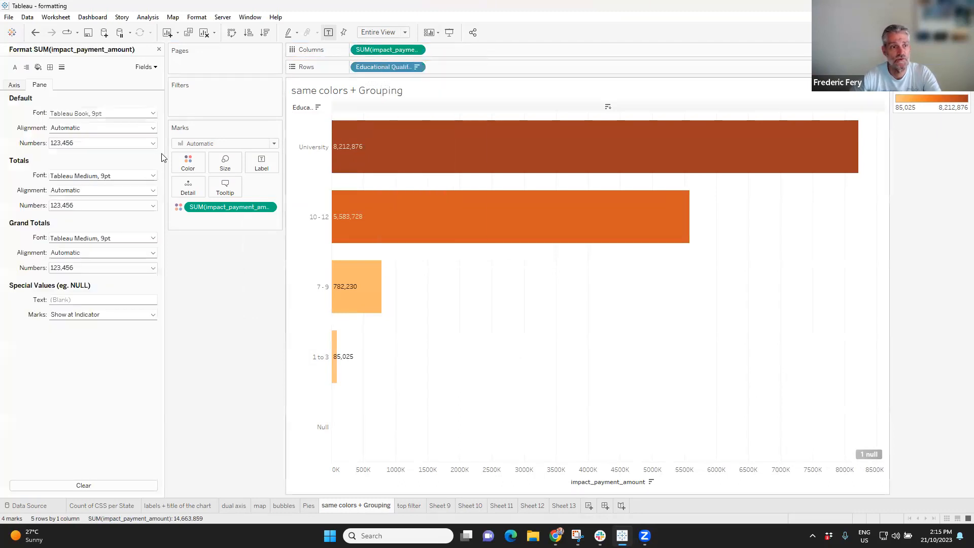
{"action": "left_click", "coordinate": [81, 143]}
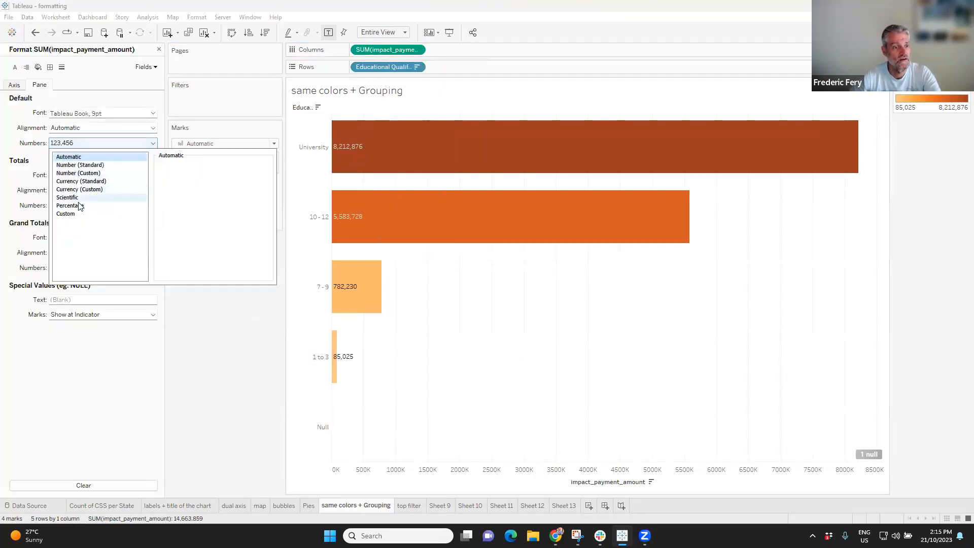
{"action": "left_click", "coordinate": [79, 189]}
{"action": "left_click", "coordinate": [186, 179]}
{"action": "left_click", "coordinate": [196, 229]}
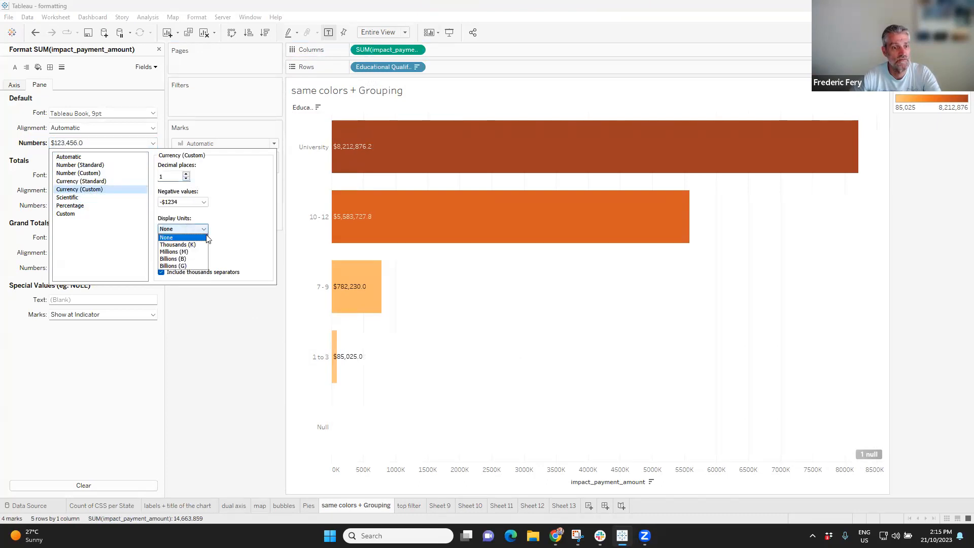
{"action": "left_click", "coordinate": [173, 251]}
{"action": "left_click", "coordinate": [158, 257]}
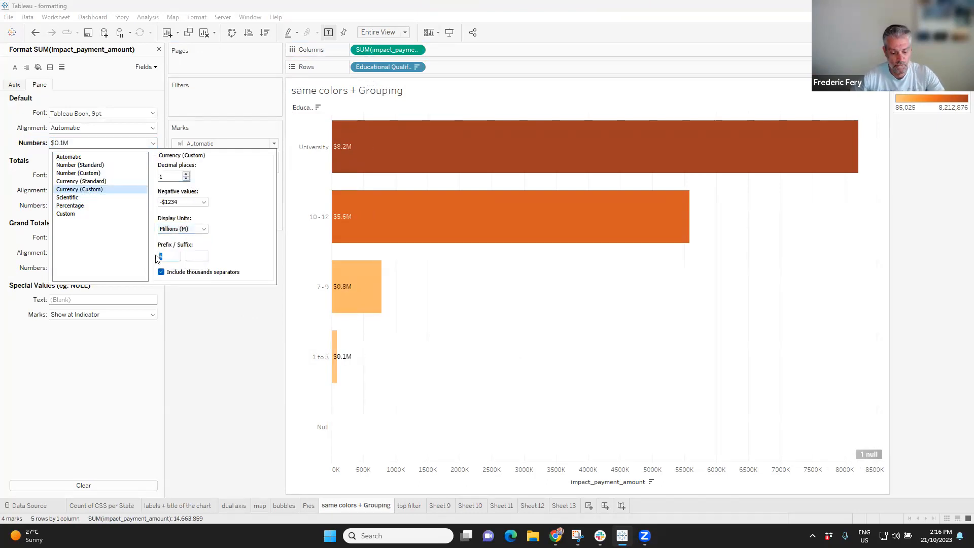
{"action": "type", "text": "R"}
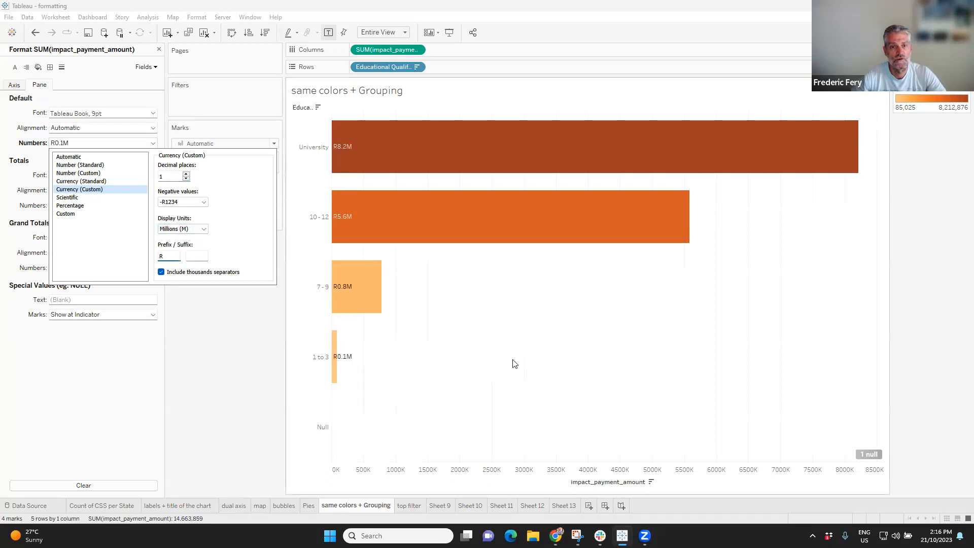
{"action": "left_click", "coordinate": [514, 364]}
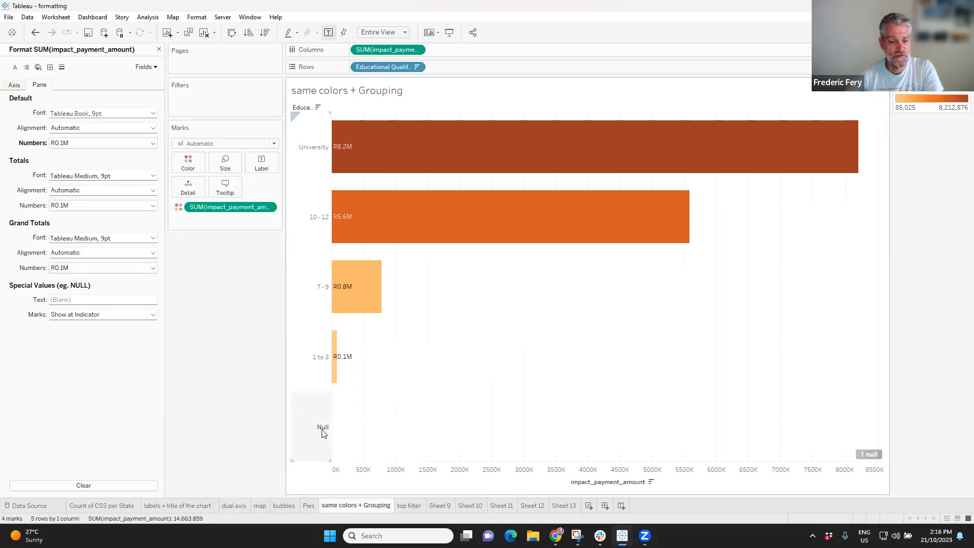
{"action": "left_click", "coordinate": [159, 50]}
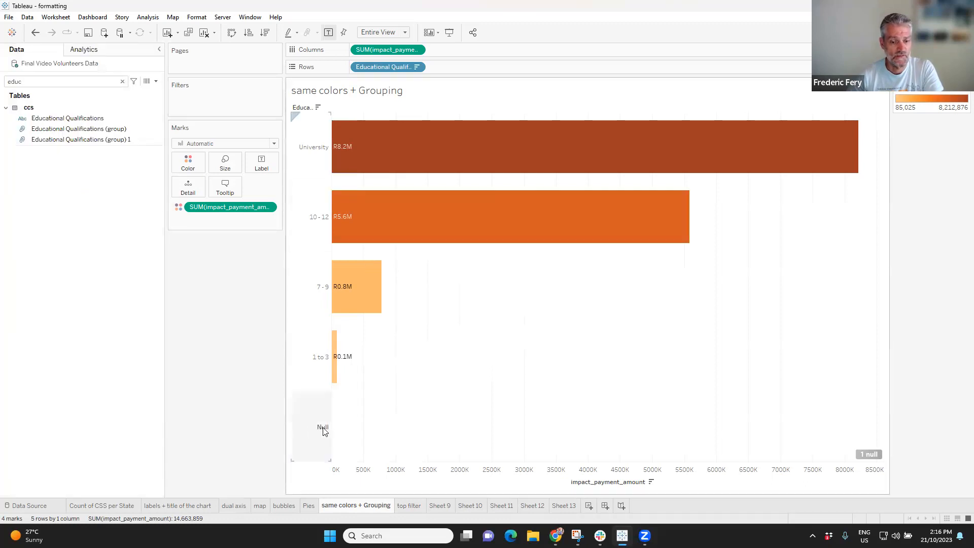
Exclude the Null category from the grouped qualifications chart.
{"action": "left_click", "coordinate": [321, 429]}
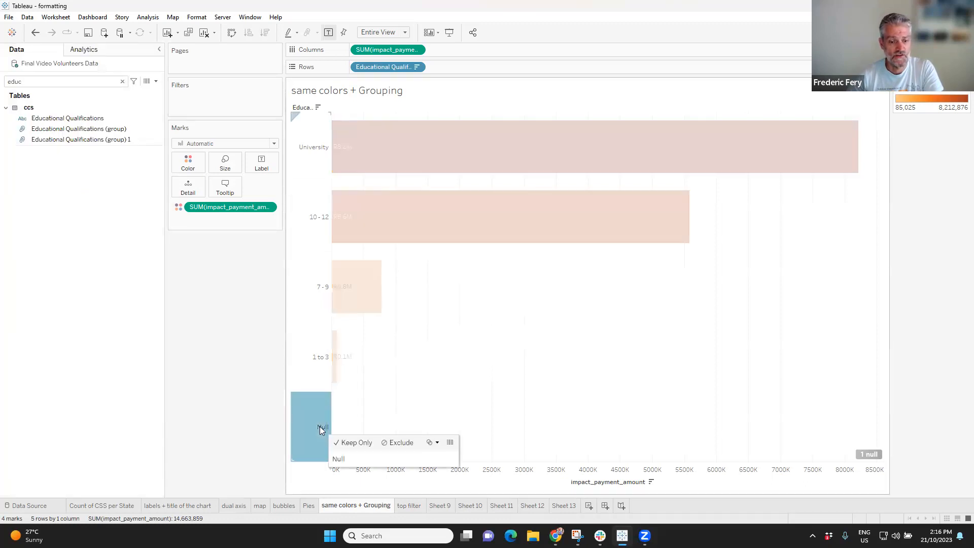
{"action": "left_click", "coordinate": [411, 444]}
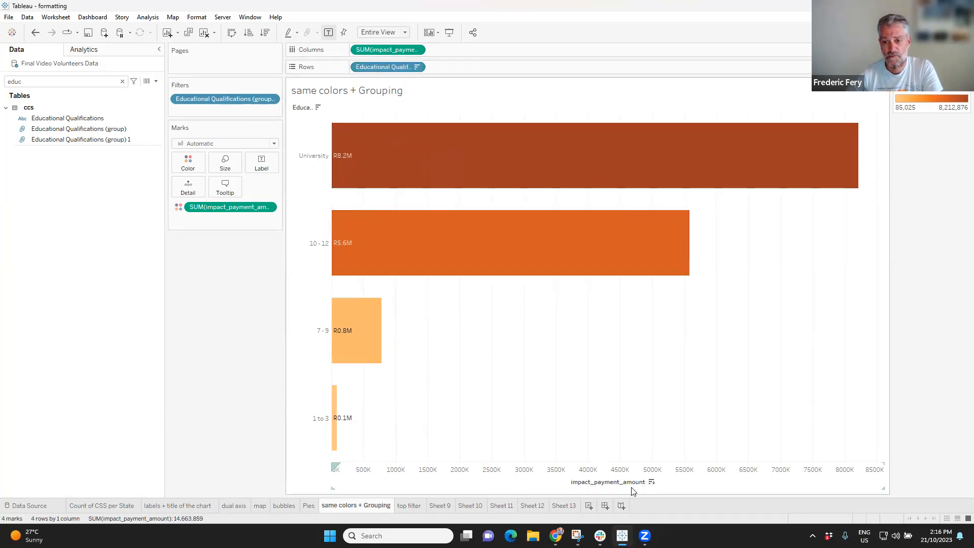
{"action": "right_click", "coordinate": [585, 487]}
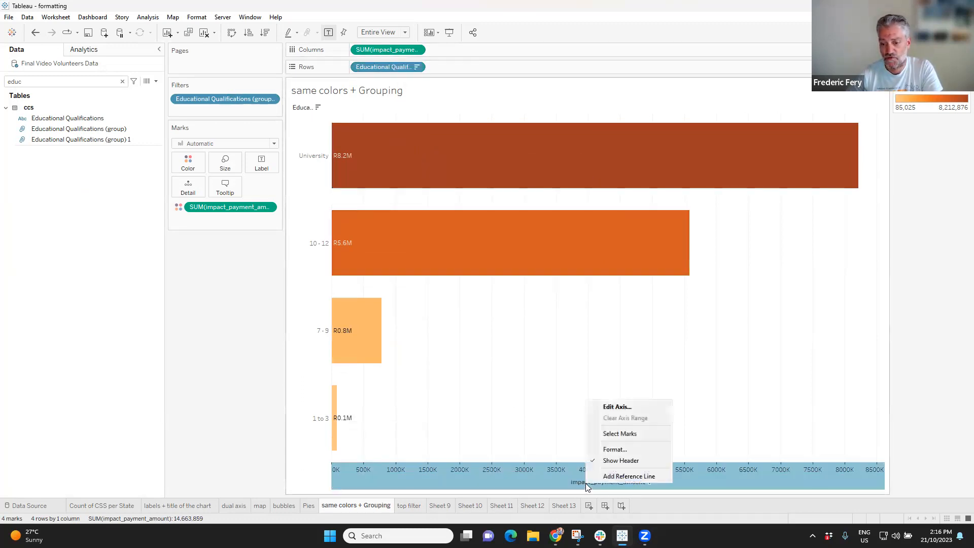
{"action": "left_click", "coordinate": [617, 407]}
{"action": "left_click_drag", "start_coordinate": [478, 331], "coordinate": [524, 366]}
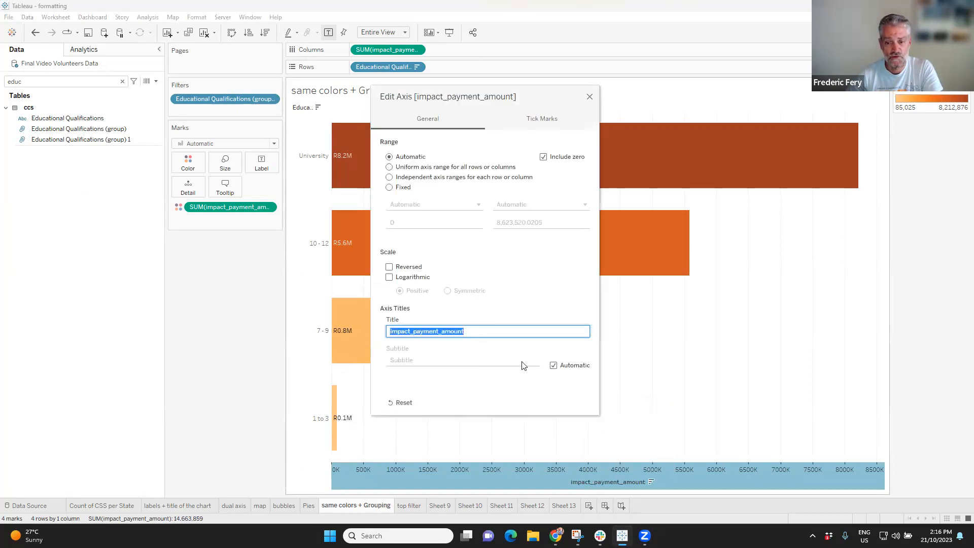
{"action": "left_click", "coordinate": [590, 97]}
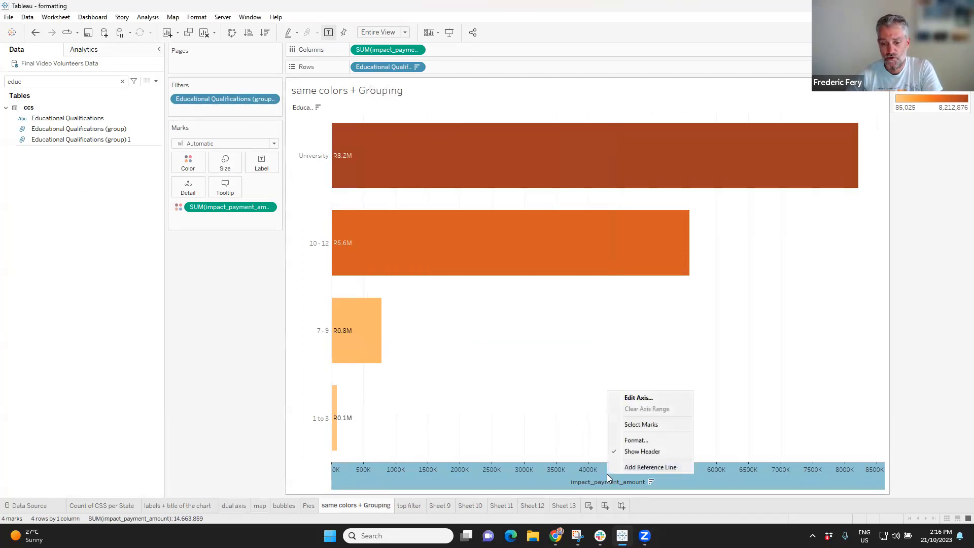
Hide the header of the impact_payment_amount axis.
{"action": "left_click", "coordinate": [634, 451]}
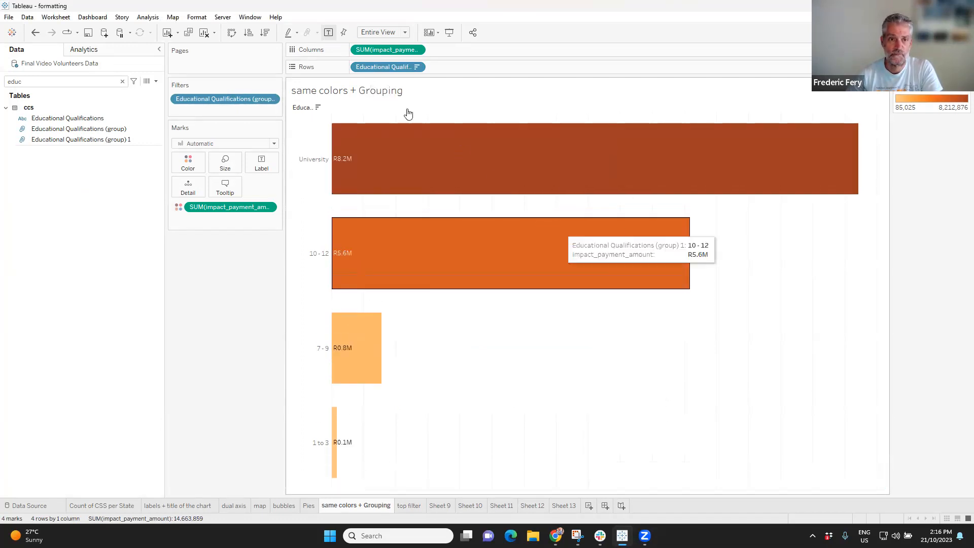
{"action": "double_click", "coordinate": [336, 91]}
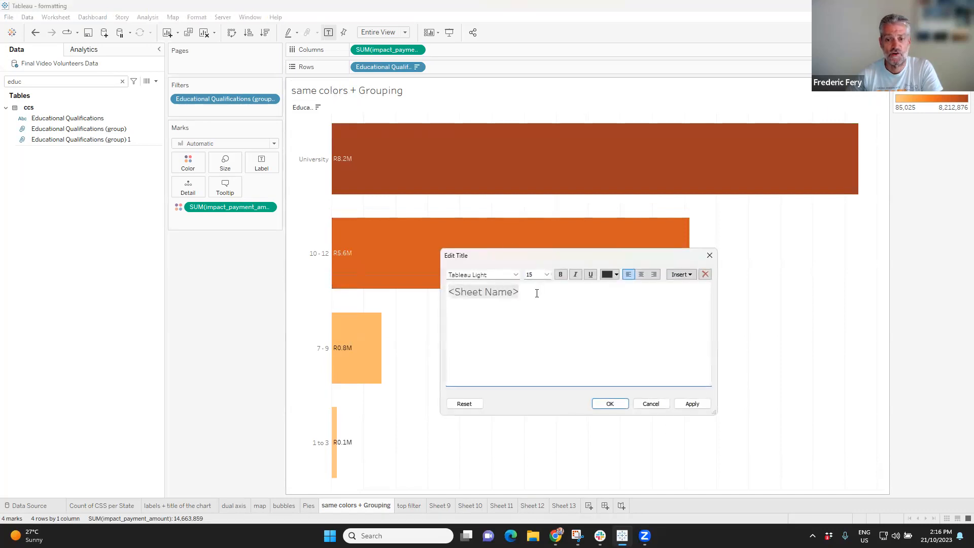
{"action": "left_click_drag", "start_coordinate": [536, 294], "coordinate": [447, 293]}
{"action": "left_click", "coordinate": [649, 405]}
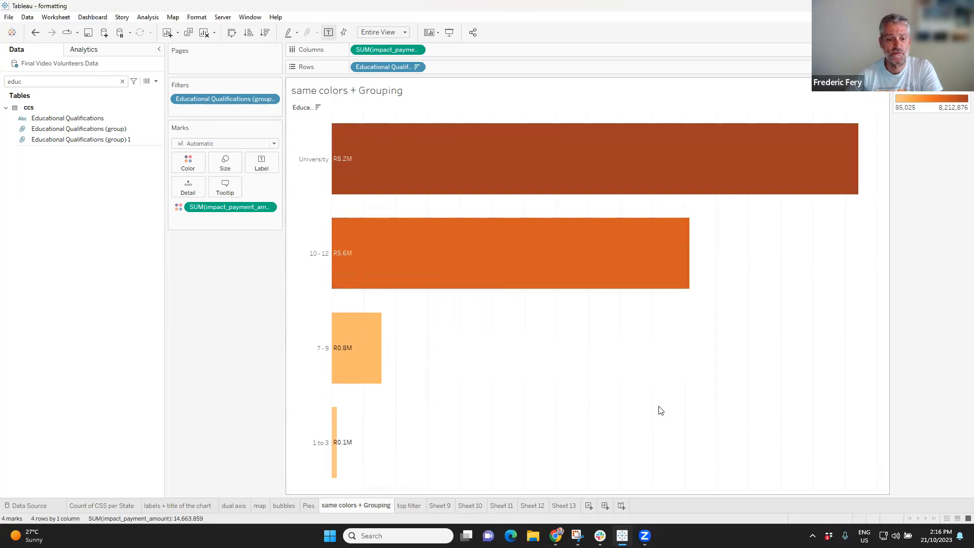
Go to the "top filter" sheet and sort the Cc Id bars in descending order of impact_payment_amount.
{"action": "left_click", "coordinate": [408, 506]}
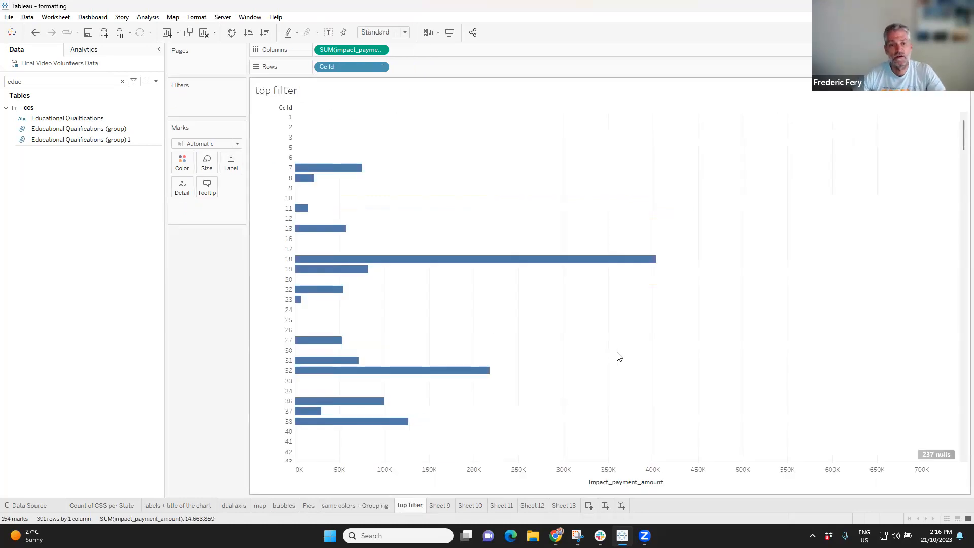
{"action": "scroll", "coordinate": [611, 359], "scroll_direction": "down", "scroll_amount": 5}
{"action": "scroll", "coordinate": [619, 357], "scroll_direction": "up", "scroll_amount": 5}
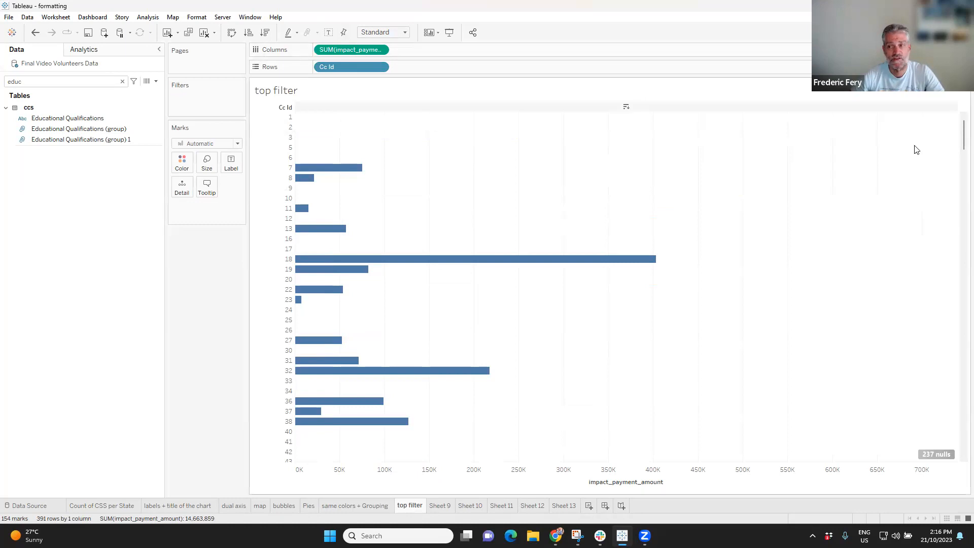
{"action": "mouse_move", "coordinate": [963, 146]}
{"action": "left_mouse_down"}
{"action": "mouse_move", "coordinate": [960, 450]}
{"action": "mouse_move", "coordinate": [956, 129]}
{"action": "left_mouse_up"}
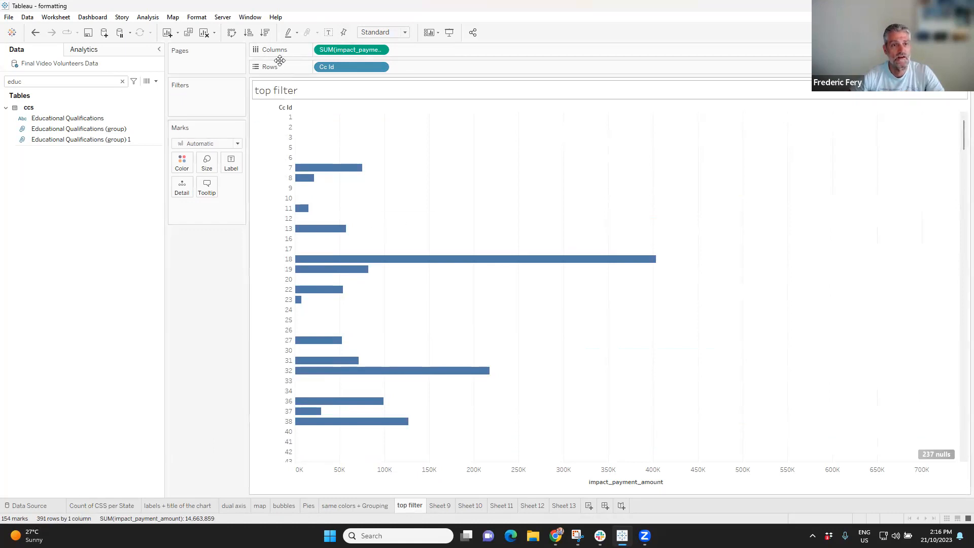
{"action": "left_click", "coordinate": [265, 33]}
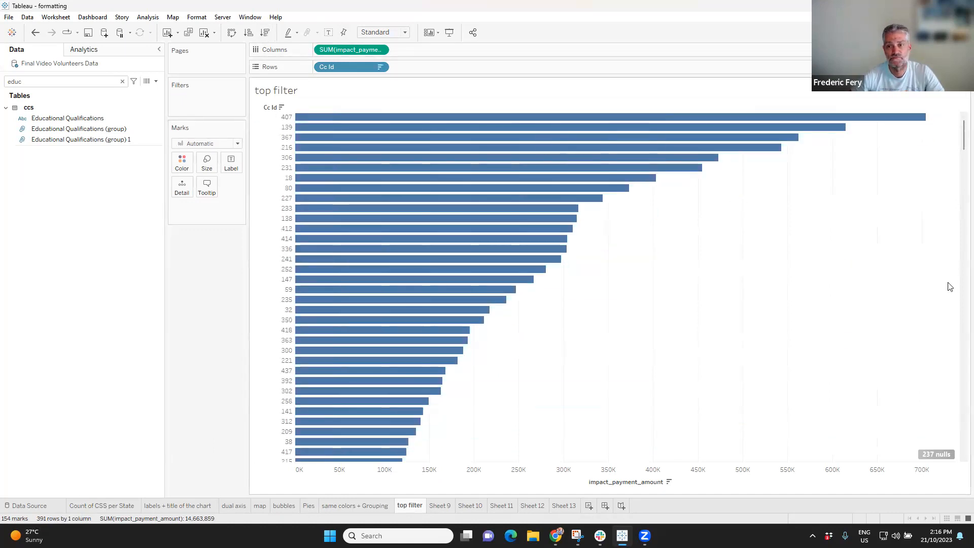
Search the data fields for "Cc Id" and add the Cc Id field as a filter.
{"action": "left_click_drag", "start_coordinate": [961, 136], "coordinate": [959, 113]}
{"action": "scroll", "coordinate": [961, 353], "scroll_direction": "down", "scroll_amount": 3}
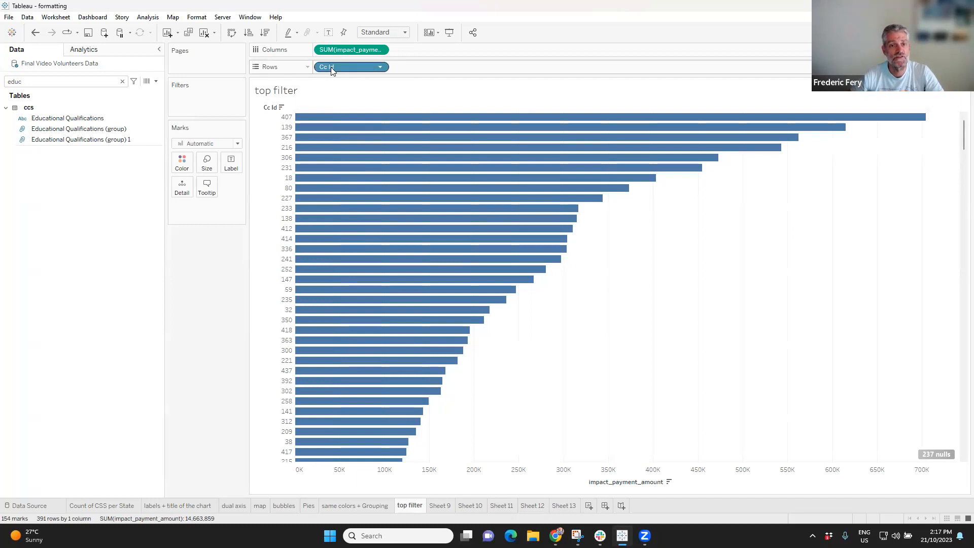
{"action": "double_click", "coordinate": [39, 81]}
{"action": "type", "text": "Cc"}
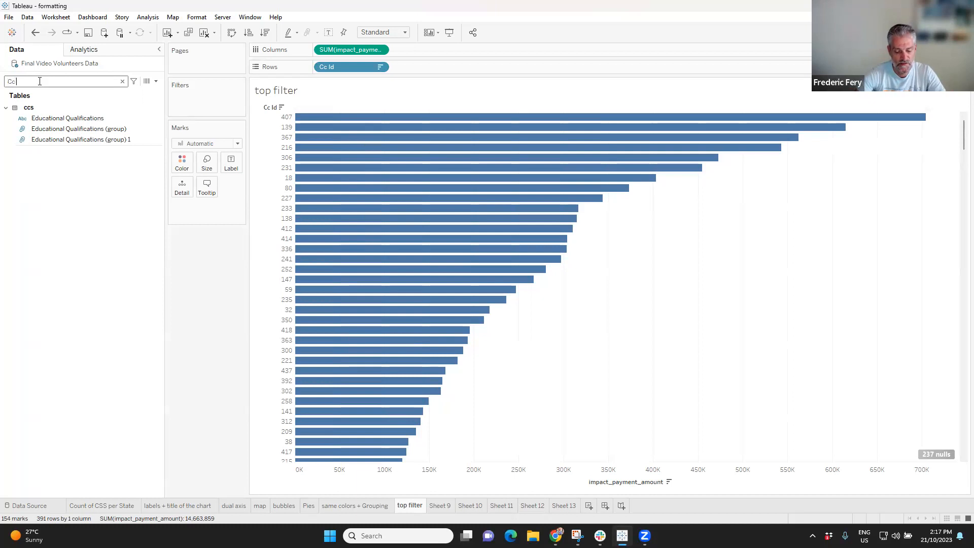
{"action": "type", "text": " Id"}
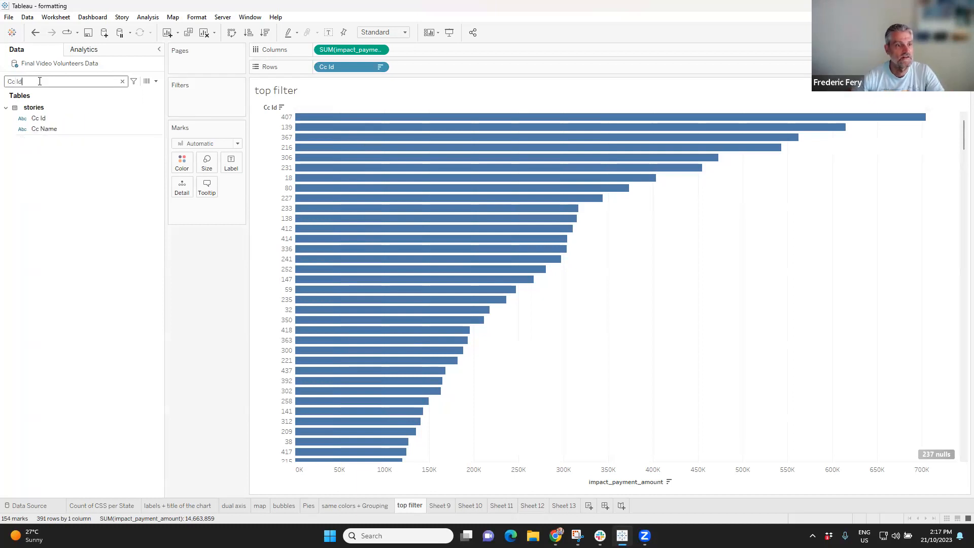
{"action": "left_click", "coordinate": [43, 118]}
{"action": "mouse_move", "coordinate": [42, 118]}
{"action": "left_mouse_down"}
{"action": "mouse_move", "coordinate": [187, 114]}
{"action": "mouse_move", "coordinate": [198, 102]}
{"action": "left_mouse_up"}
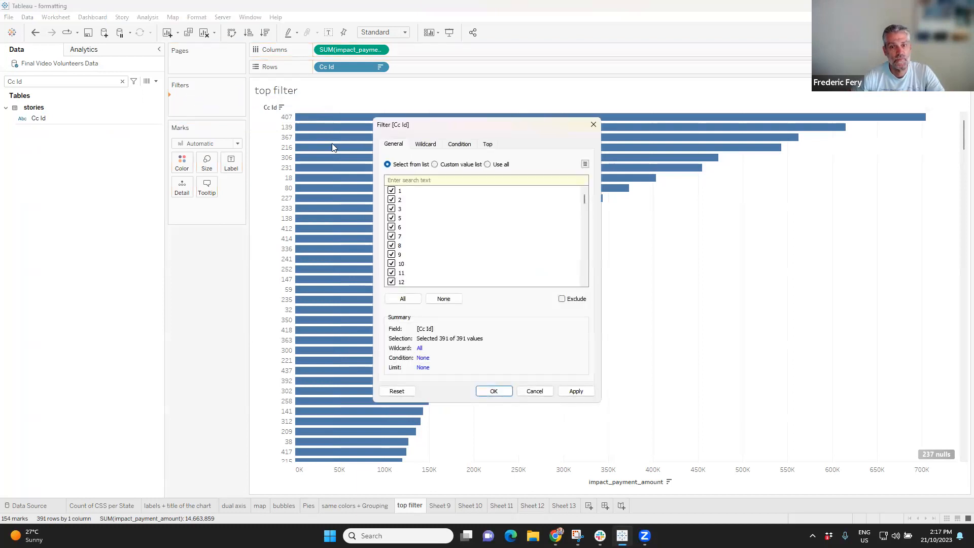
Limit the Cc Id filter to the Top 30 by Sum of impact_payment_amount and confirm it.
{"action": "left_click", "coordinate": [488, 145]}
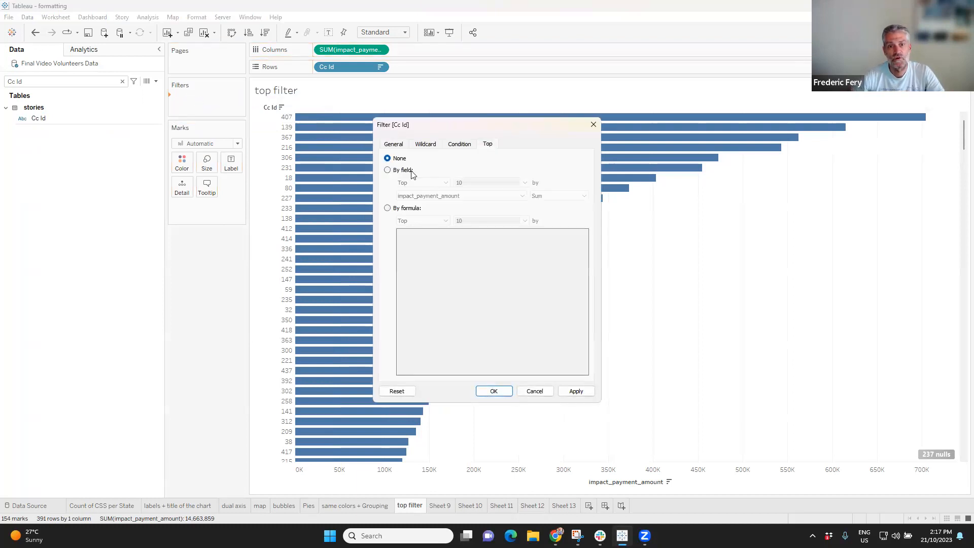
{"action": "left_click", "coordinate": [388, 170]}
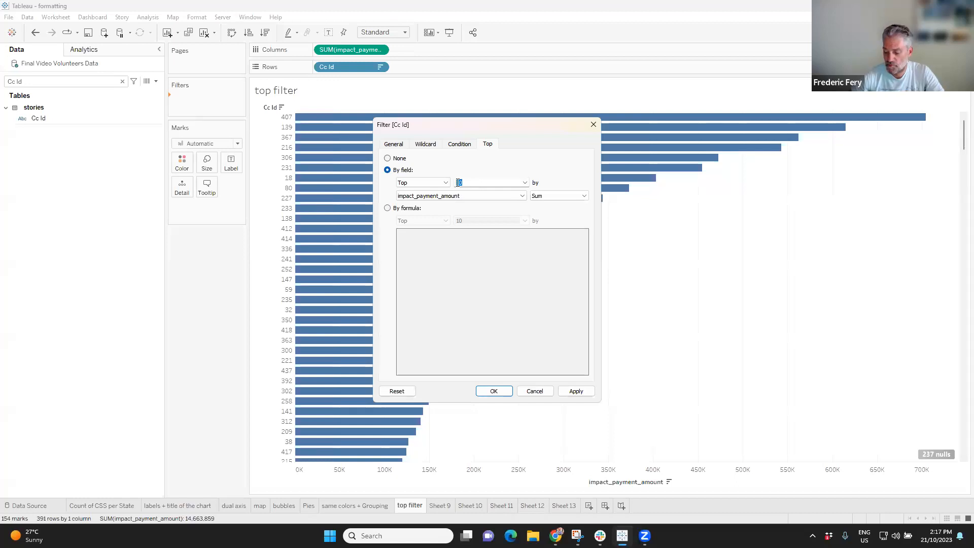
{"action": "type", "text": "3"}
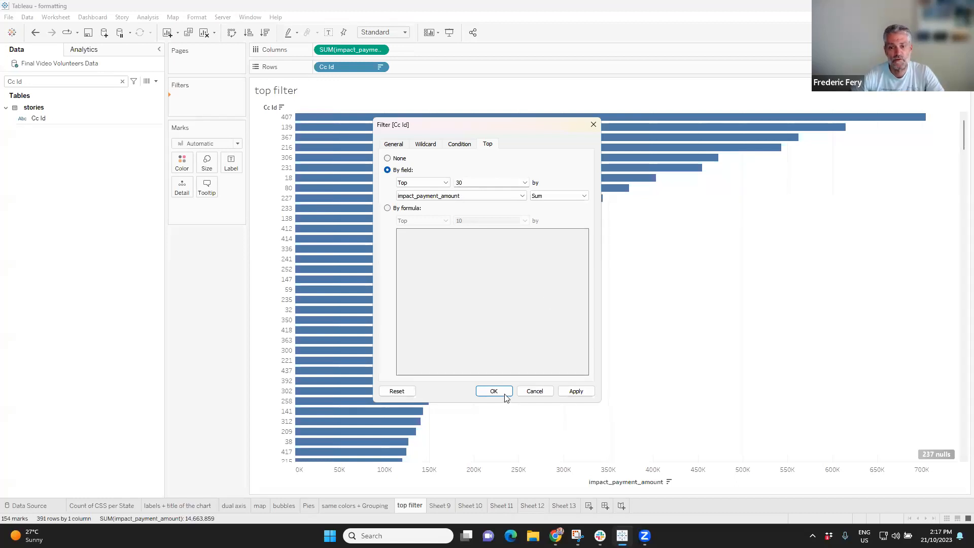
{"action": "left_click", "coordinate": [576, 391]}
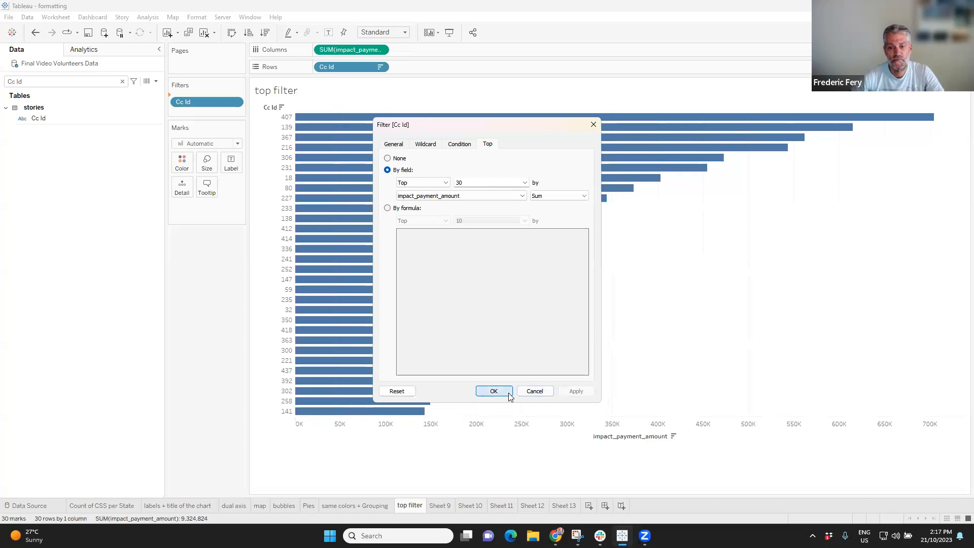
{"action": "left_click", "coordinate": [509, 395]}
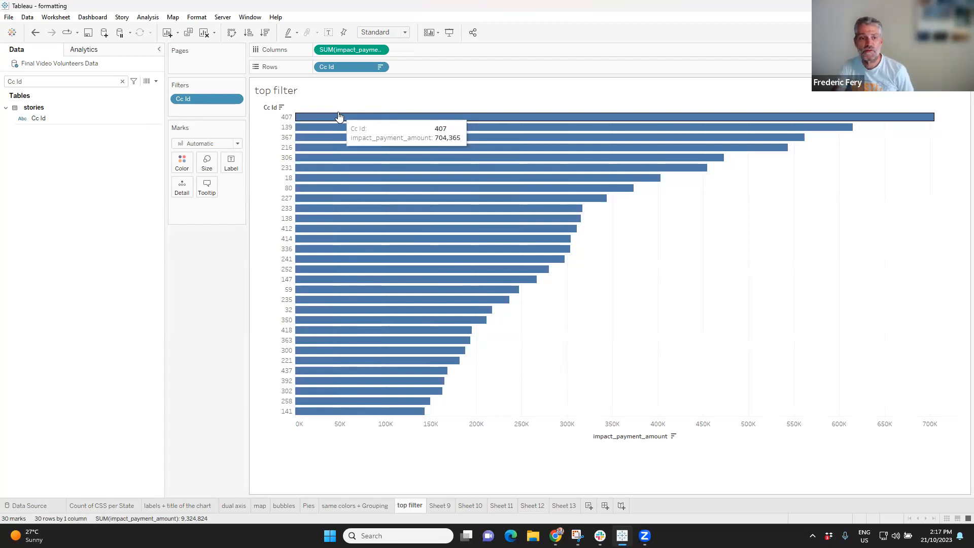
Show mark labels on the filtered Cc Id bars.
{"action": "left_click", "coordinate": [231, 163]}
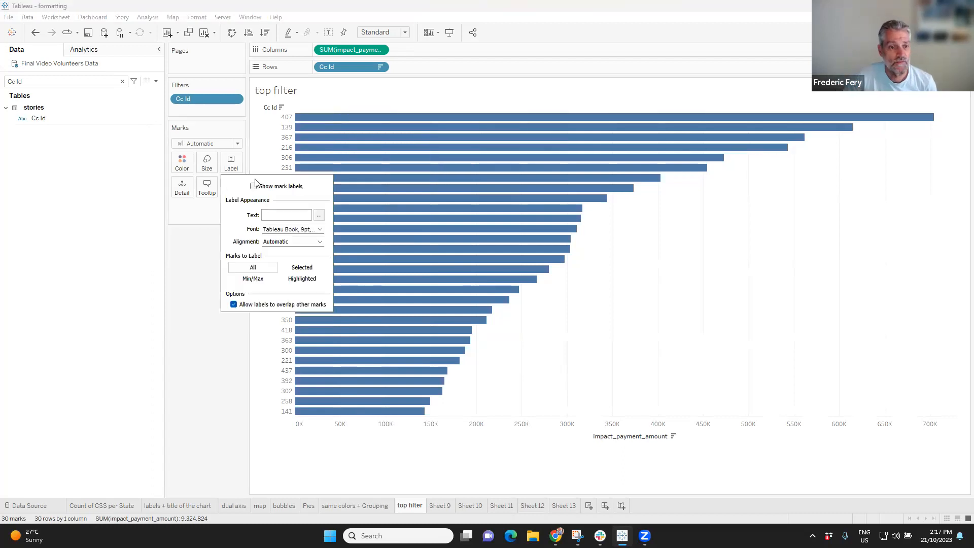
{"action": "left_click", "coordinate": [254, 186]}
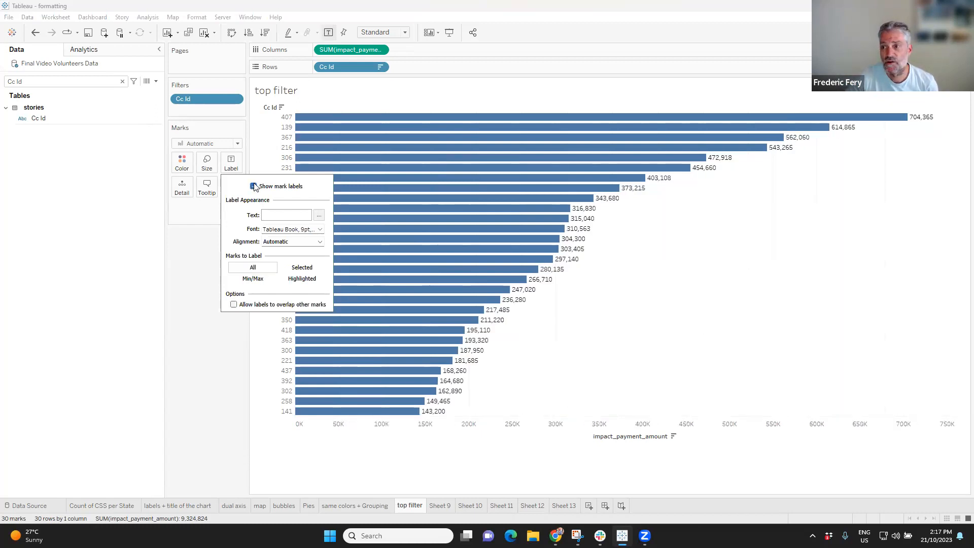
{"action": "left_click", "coordinate": [678, 270]}
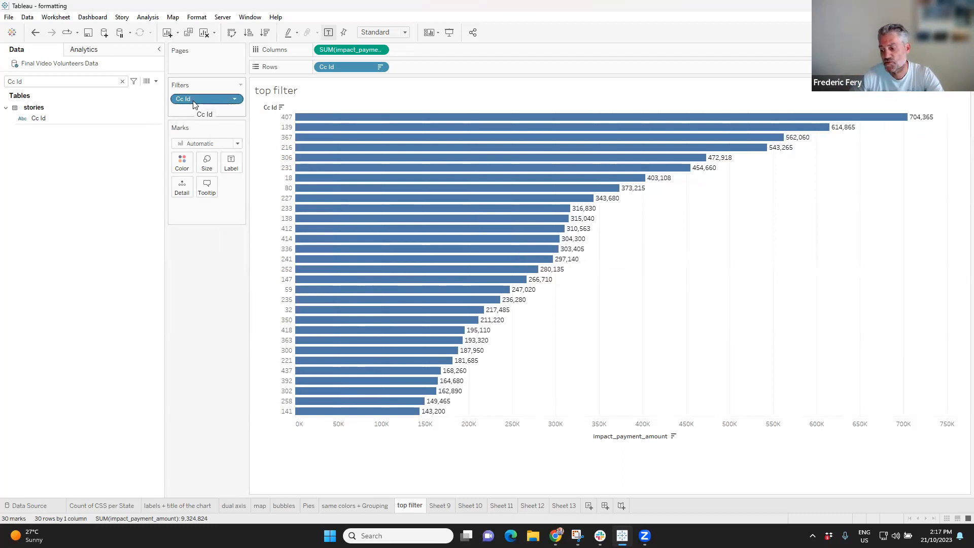
Replace the sheet name in the chart title with "TOP 30 cc BY PAYMENTS" and confirm it.
{"action": "double_click", "coordinate": [264, 91]}
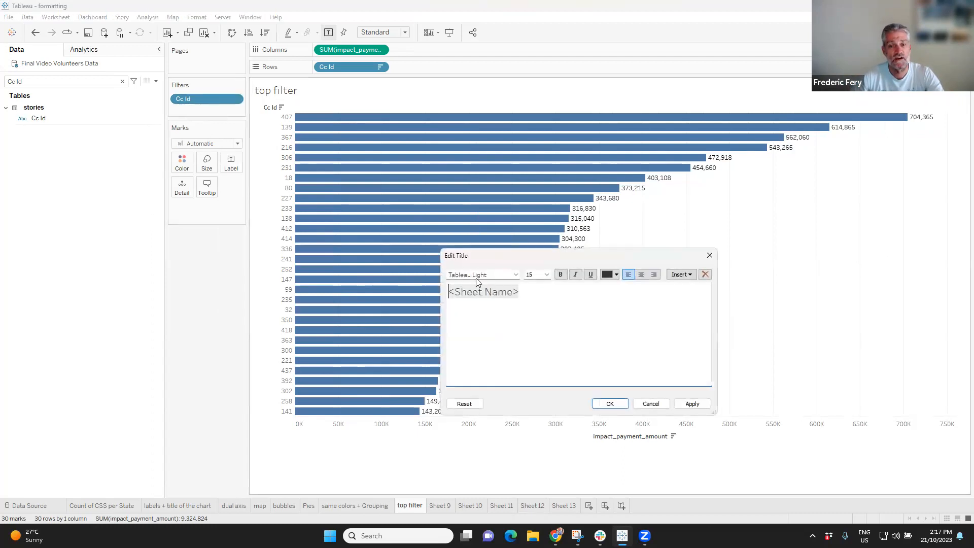
{"action": "left_click_drag", "start_coordinate": [532, 289], "coordinate": [445, 293]}
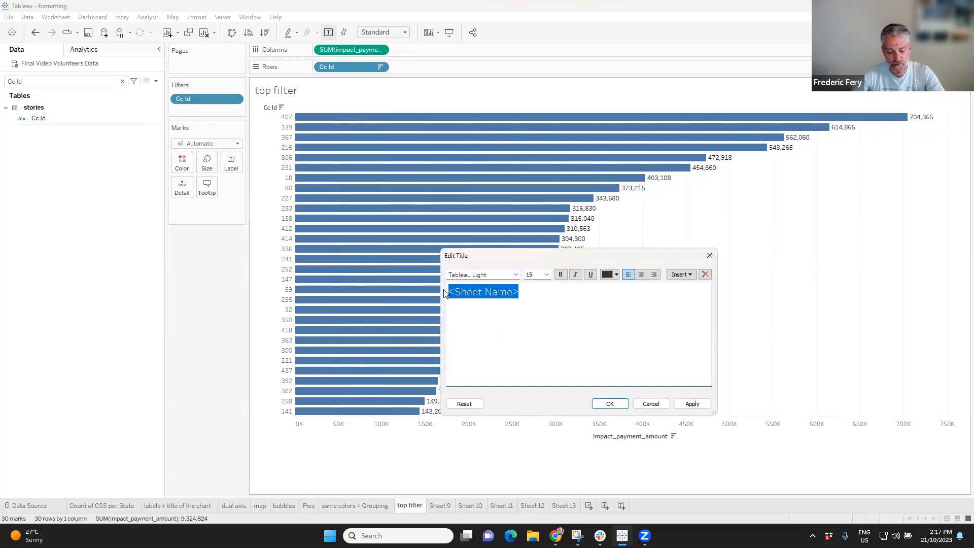
{"action": "type", "text": "TOP 30 cc BY"}
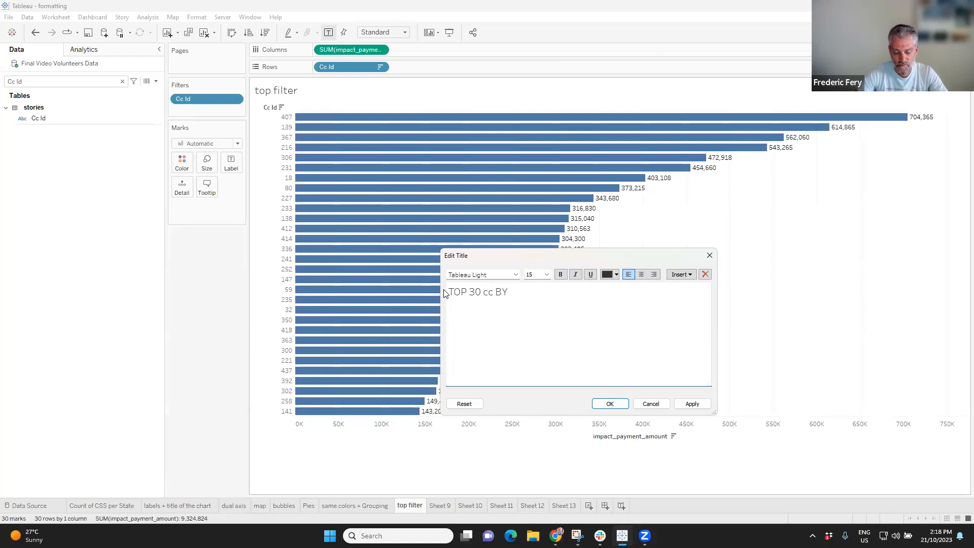
{"action": "type", "text": "PAYMEN"}
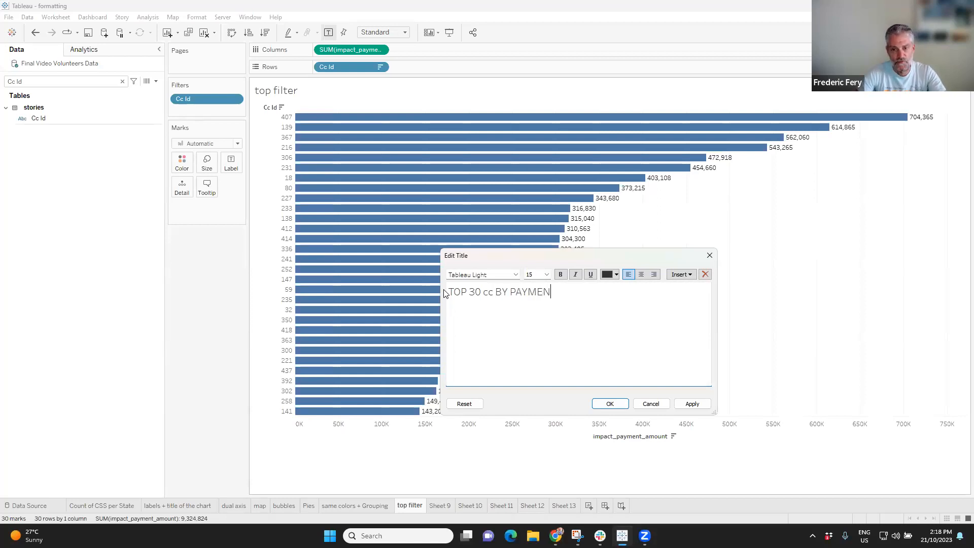
{"action": "type", "text": "TS"}
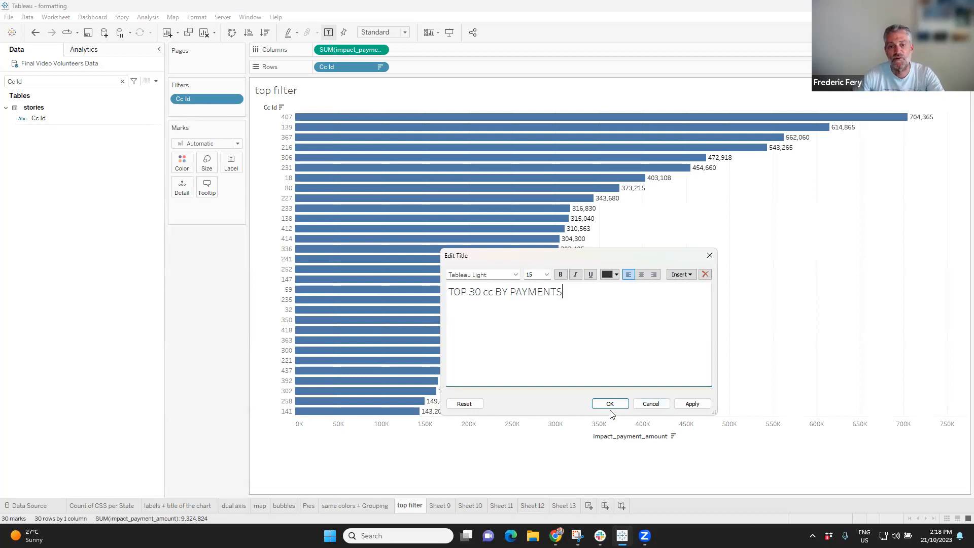
{"action": "left_click", "coordinate": [612, 403]}
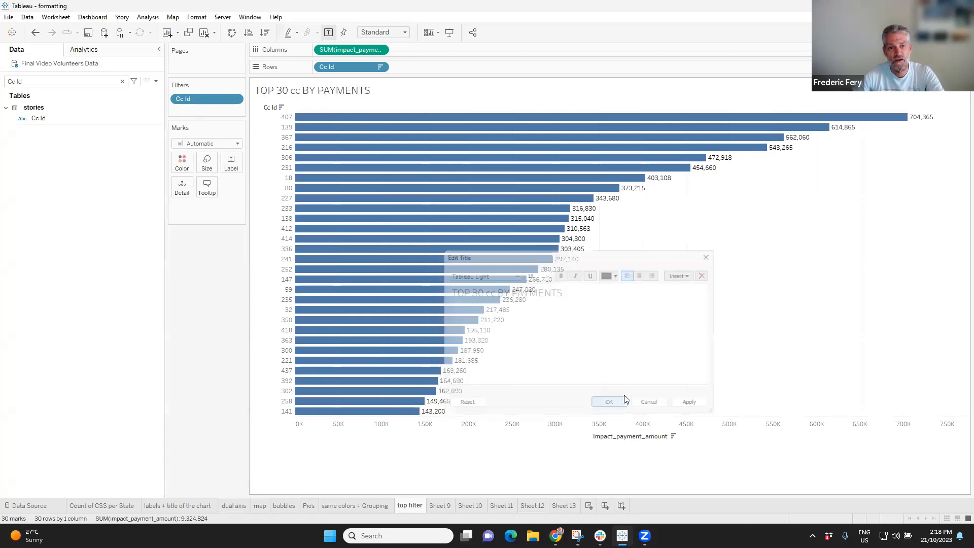
{"action": "double_click", "coordinate": [270, 96]}
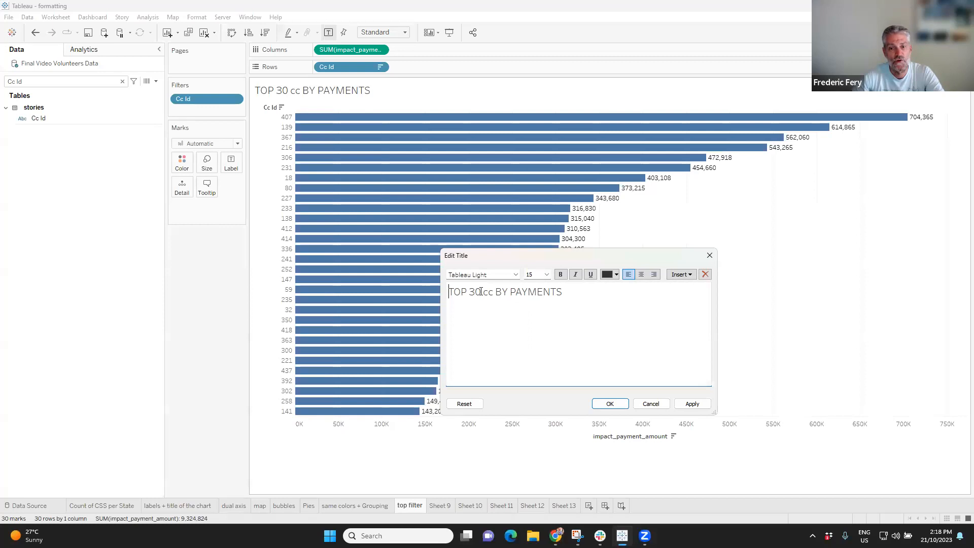
{"action": "left_click_drag", "start_coordinate": [481, 291], "coordinate": [442, 292]}
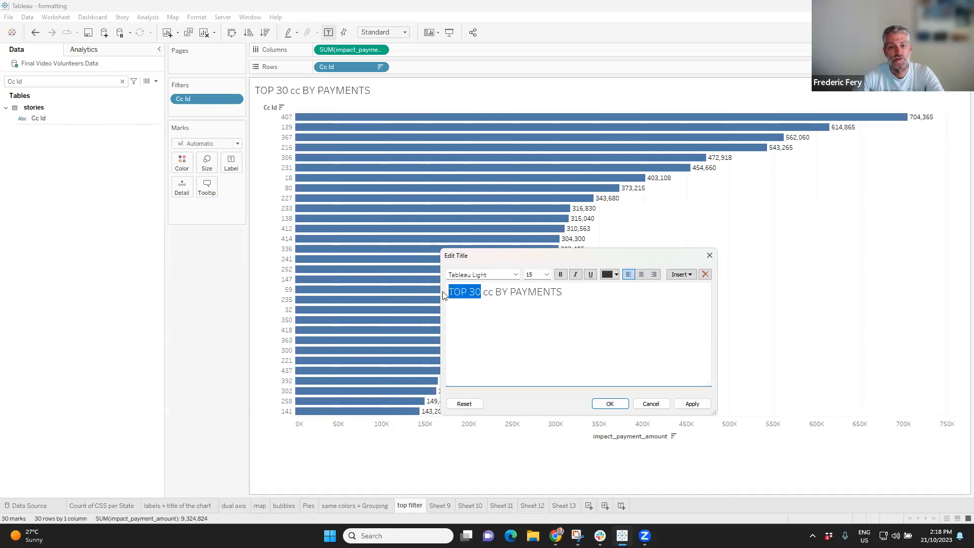
{"action": "left_click", "coordinate": [611, 404]}
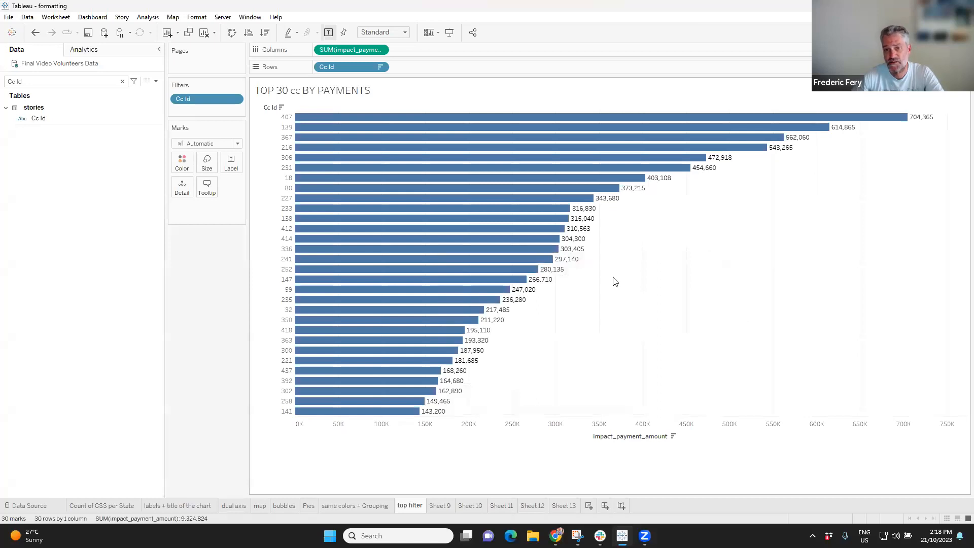
Hide the impact_payment_amount axis header and fit the chart to Entire View.
{"action": "right_click", "coordinate": [640, 436]}
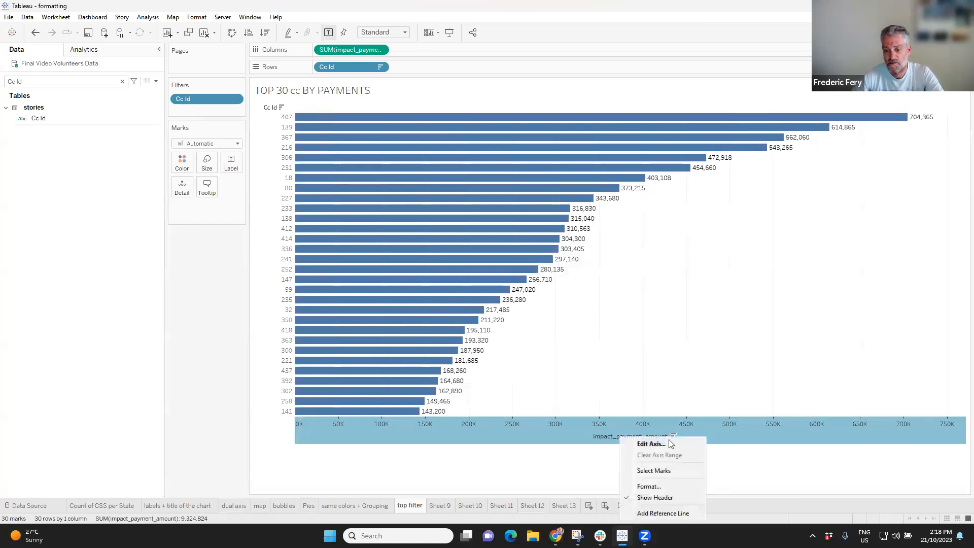
{"action": "left_click", "coordinate": [653, 497]}
{"action": "left_click", "coordinate": [391, 32]}
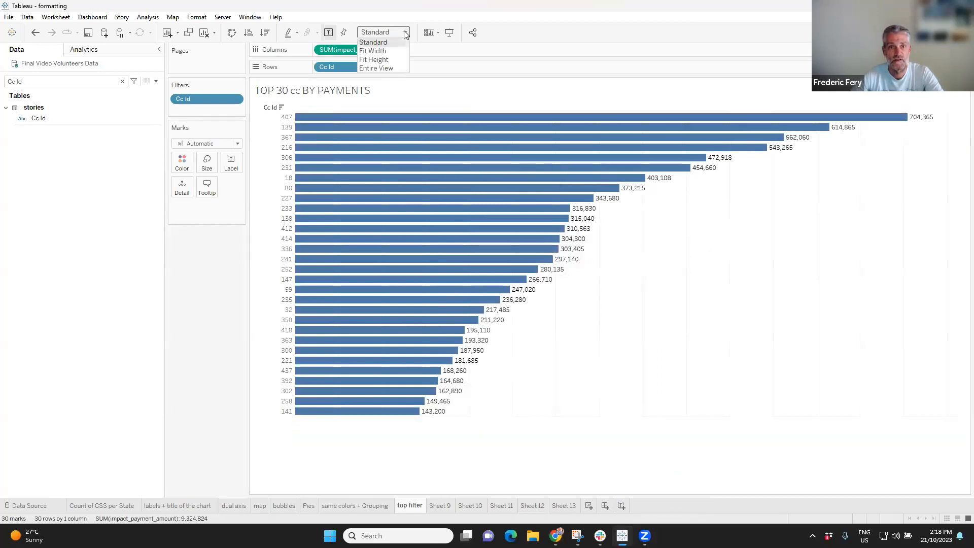
{"action": "left_click", "coordinate": [391, 68]}
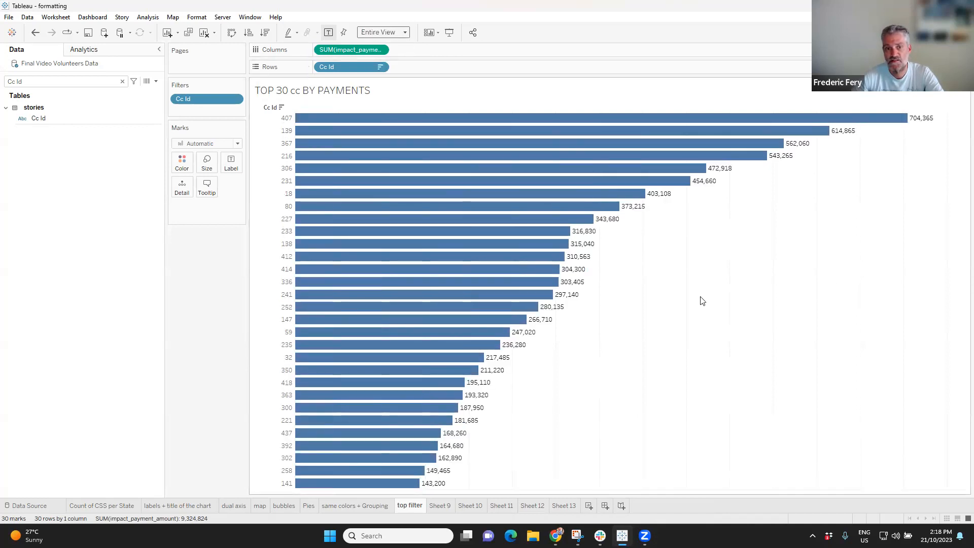
Align the mark labels to the left so the payment values sit at the start of each bar.
{"action": "left_click", "coordinate": [231, 163]}
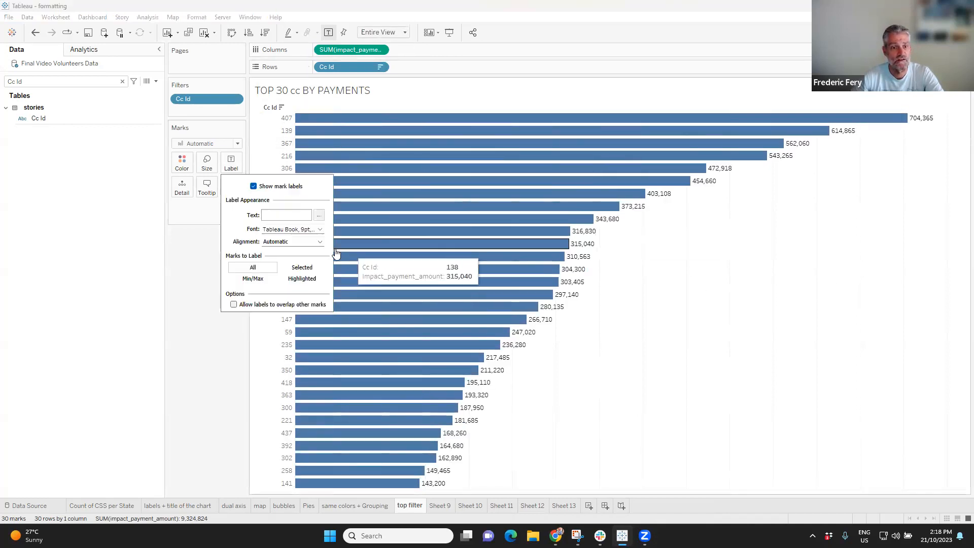
{"action": "left_click", "coordinate": [302, 246]}
{"action": "left_click", "coordinate": [273, 282]}
{"action": "left_click", "coordinate": [726, 357]}
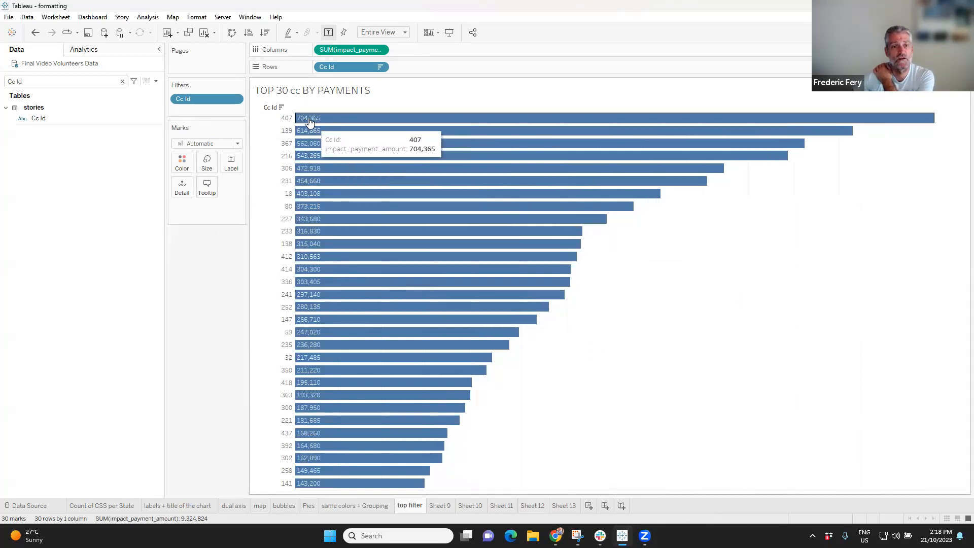
Hide the Cc Id field label for rows and color the bars by SUM(impact_payment_amount).
{"action": "right_click", "coordinate": [269, 109]}
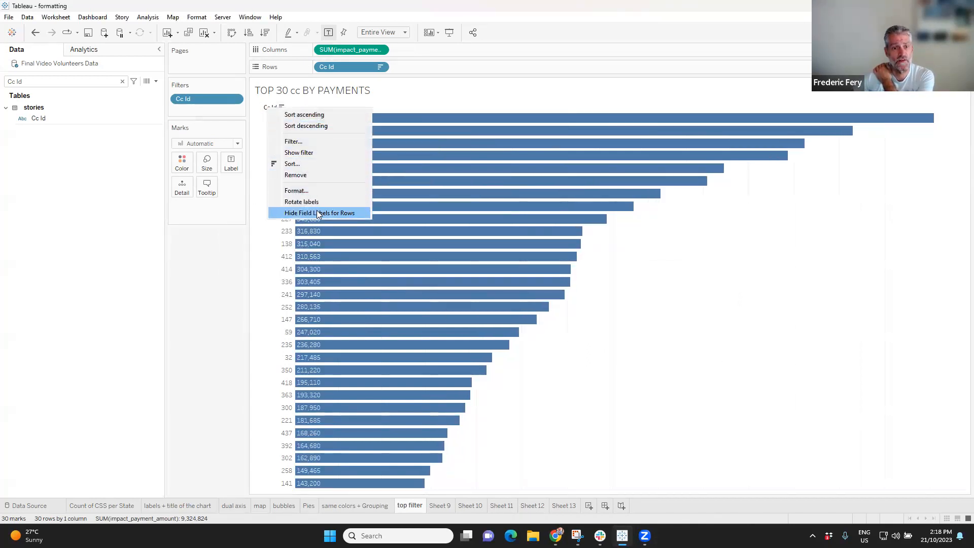
{"action": "left_click", "coordinate": [317, 211]}
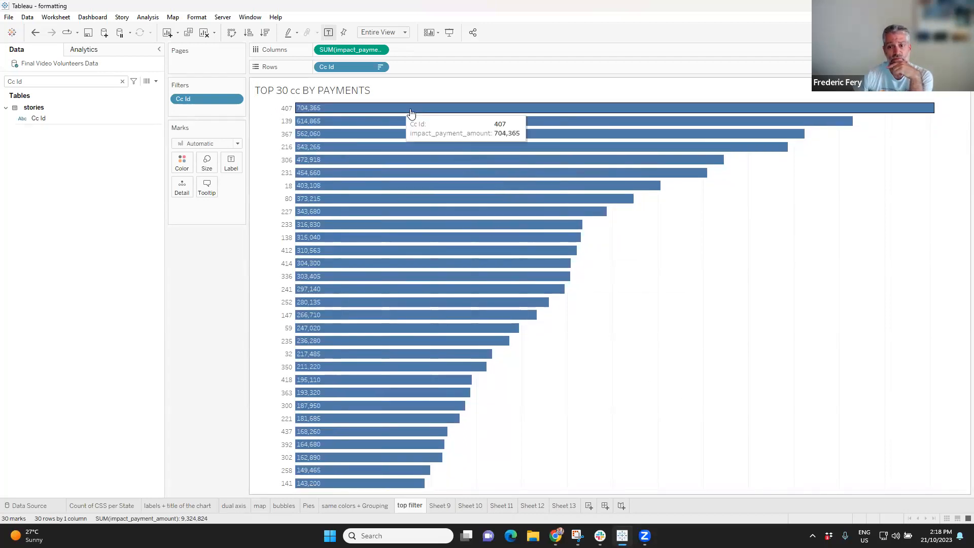
{"action": "left_click_drag", "start_coordinate": [340, 49], "coordinate": [191, 161]}
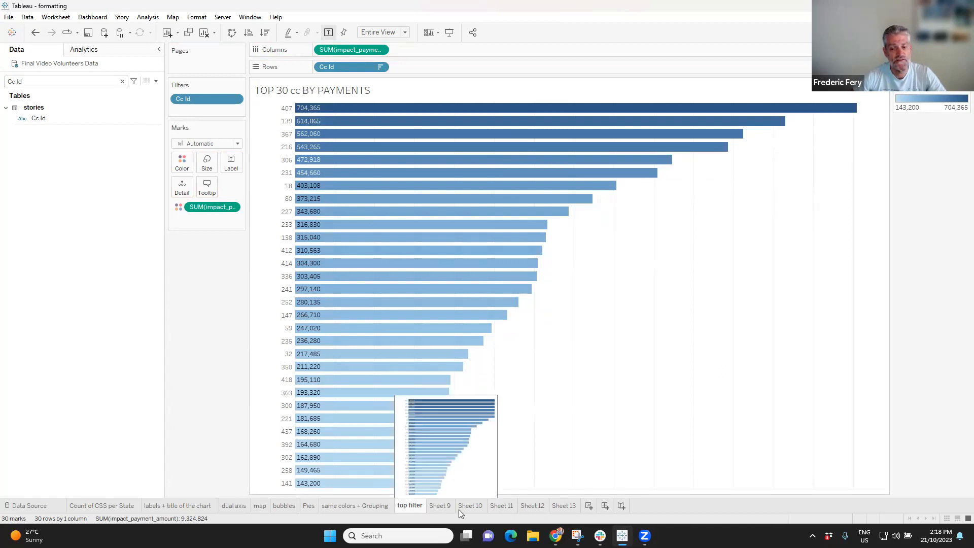
Create a new dashboard and delete the empty worksheets Sheet 13 and Sheet 12.
{"action": "left_click", "coordinate": [605, 505]}
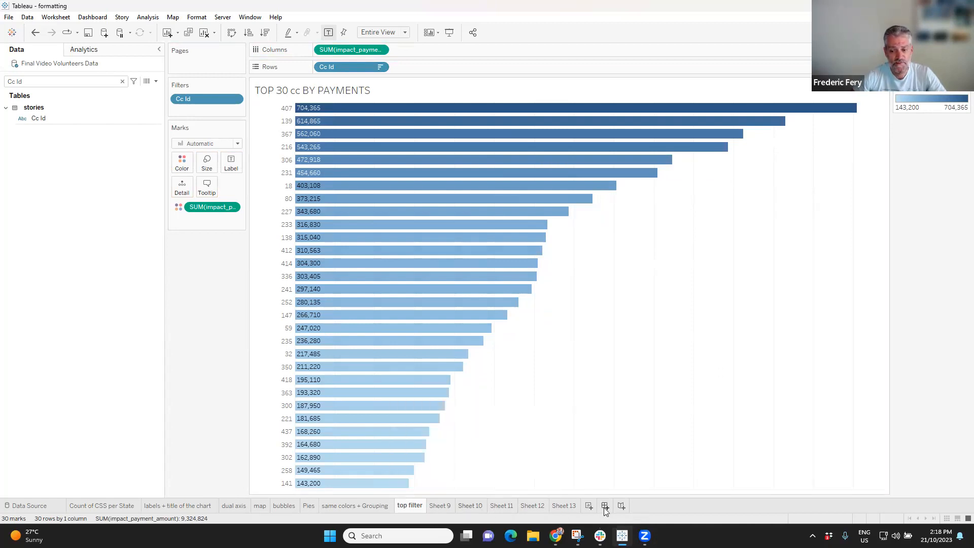
{"action": "left_click", "coordinate": [566, 506]}
{"action": "right_click", "coordinate": [566, 505]}
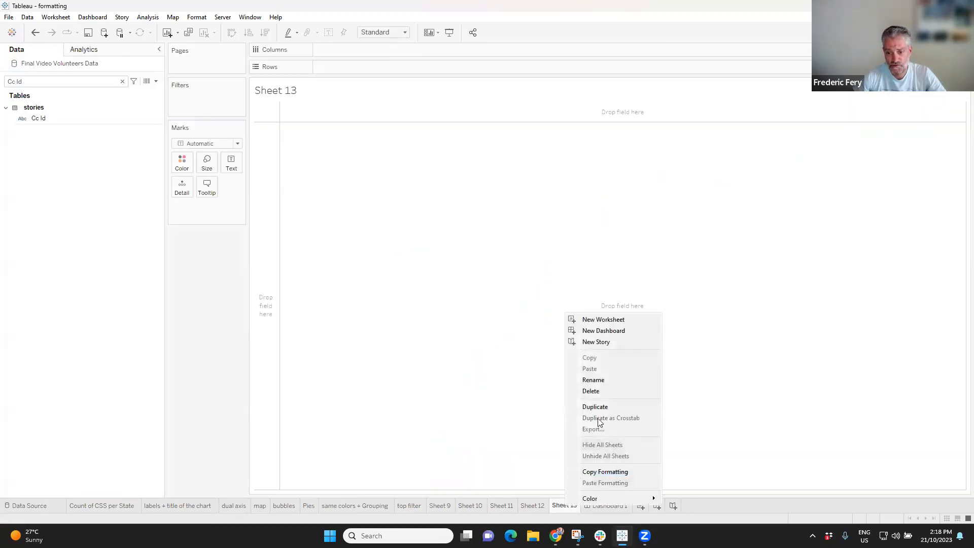
{"action": "left_click", "coordinate": [591, 390]}
{"action": "left_click", "coordinate": [532, 506]}
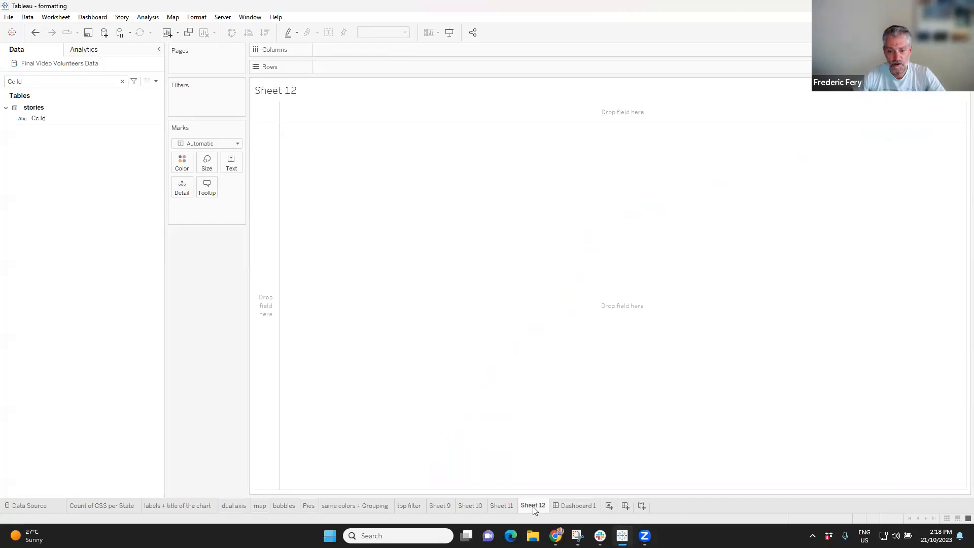
{"action": "right_click", "coordinate": [533, 505]}
{"action": "left_click", "coordinate": [551, 391]}
Delete the remaining empty worksheets Sheet 11, Sheet 10 and Sheet 9.
{"action": "left_click", "coordinate": [505, 507]}
{"action": "right_click", "coordinate": [505, 507]}
{"action": "left_click", "coordinate": [529, 392]}
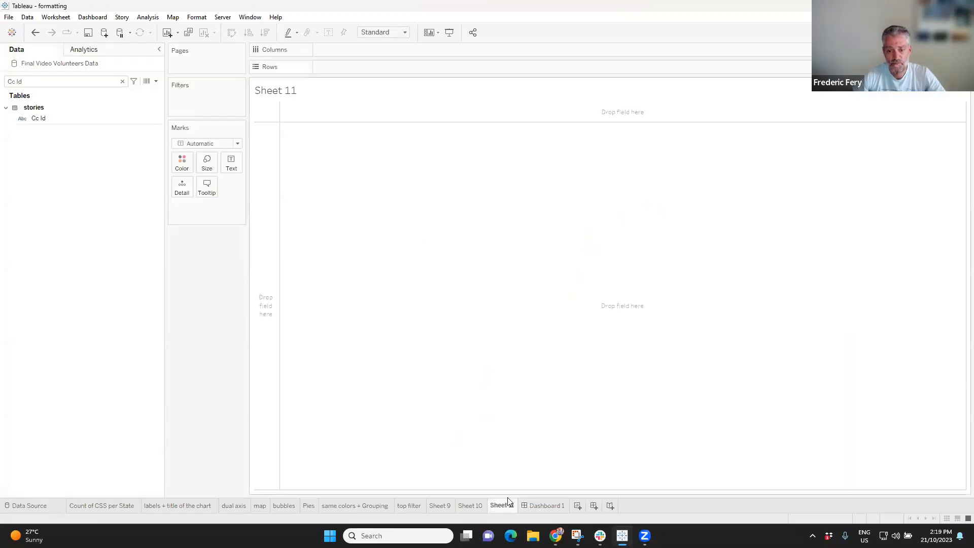
{"action": "left_click", "coordinate": [472, 505]}
{"action": "right_click", "coordinate": [472, 505]}
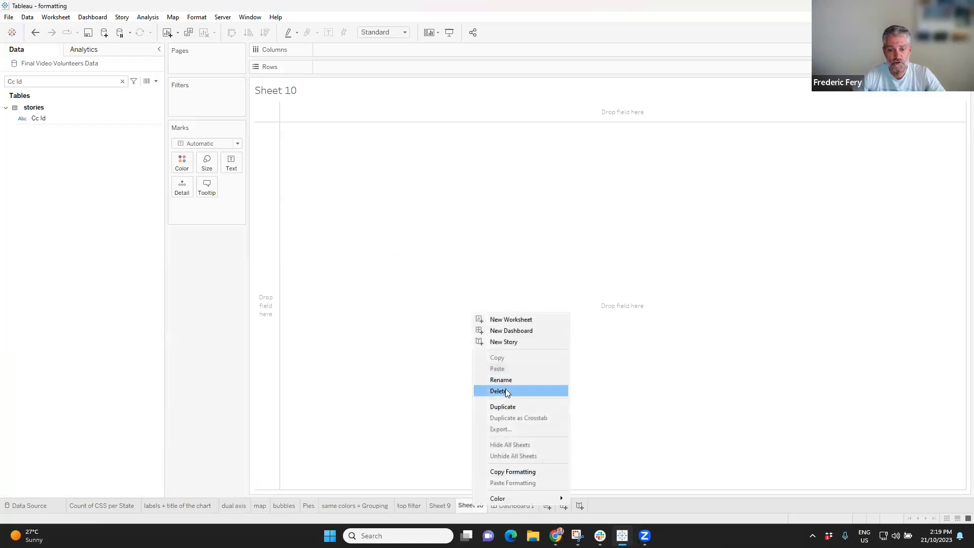
{"action": "left_click", "coordinate": [505, 391]}
{"action": "left_click", "coordinate": [444, 503]}
{"action": "right_click", "coordinate": [443, 504]}
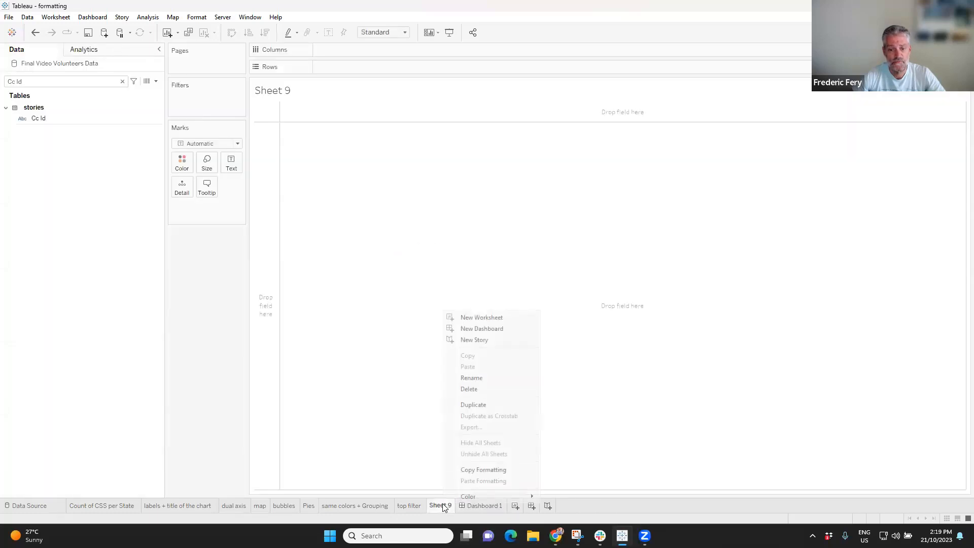
{"action": "left_click", "coordinate": [466, 387]}
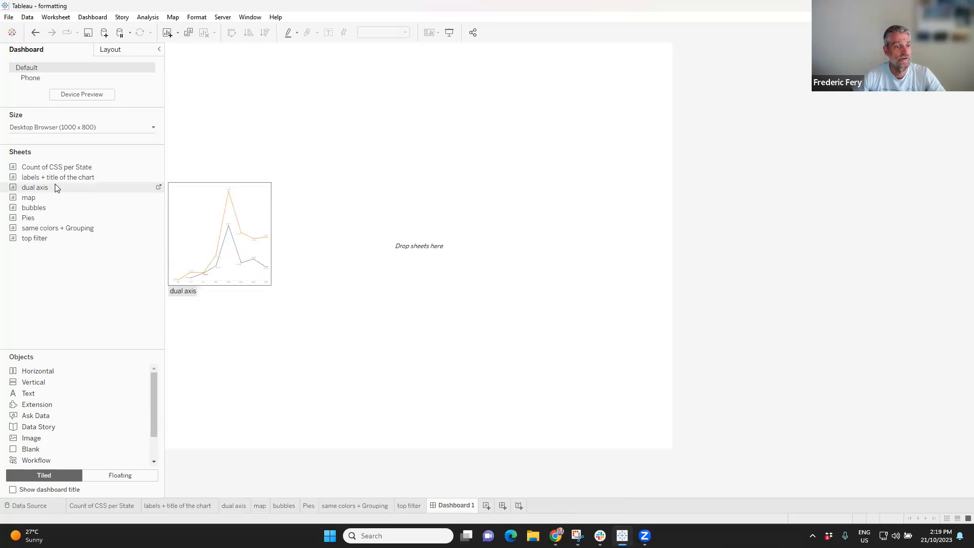
Place dual axis above top filter on the dashboard, with Count of CSS per State and labels + title of the chart beside them.
{"action": "left_click_drag", "start_coordinate": [145, 188], "coordinate": [180, 185]}
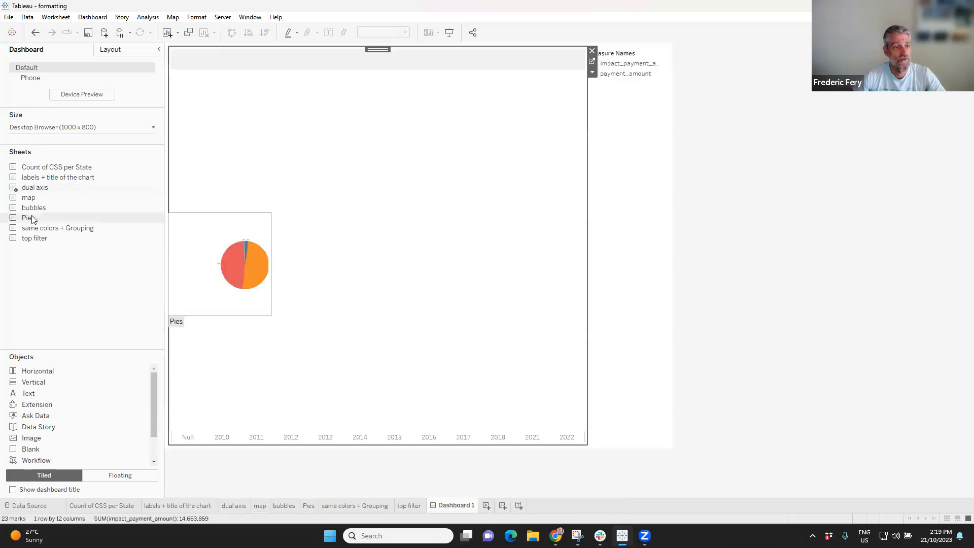
{"action": "left_click_drag", "start_coordinate": [39, 239], "coordinate": [374, 291]}
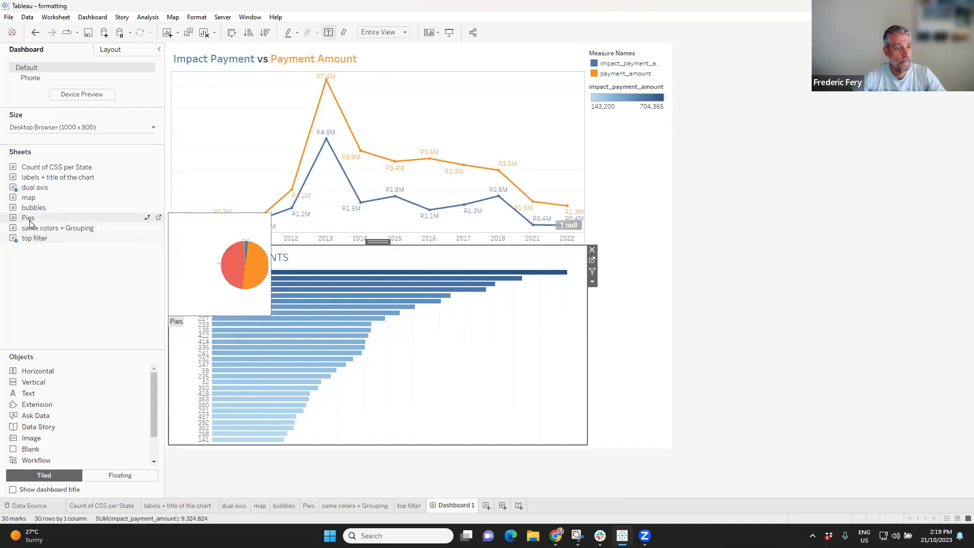
{"action": "left_click_drag", "start_coordinate": [32, 167], "coordinate": [483, 168]}
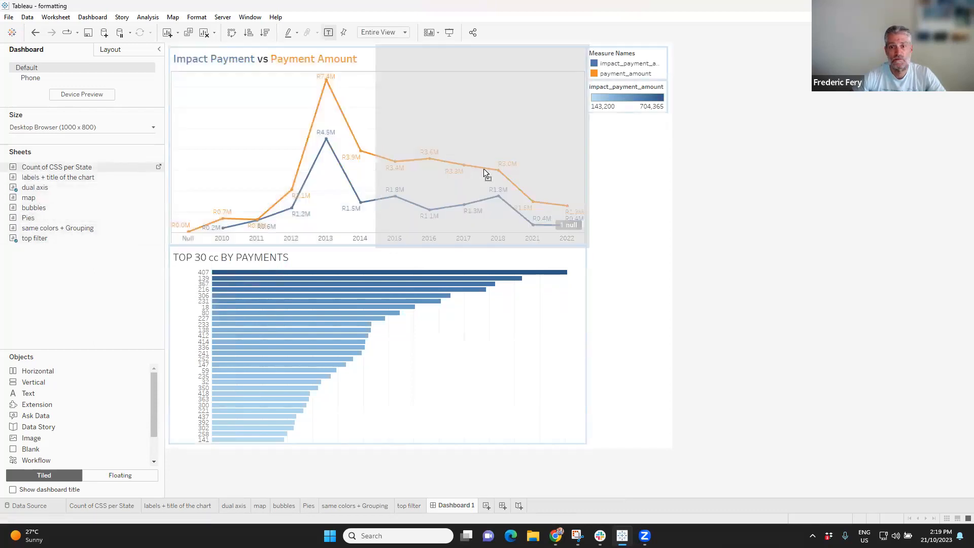
{"action": "left_click_drag", "start_coordinate": [363, 175], "coordinate": [363, 174]}
{"action": "left_click_drag", "start_coordinate": [50, 178], "coordinate": [584, 339]}
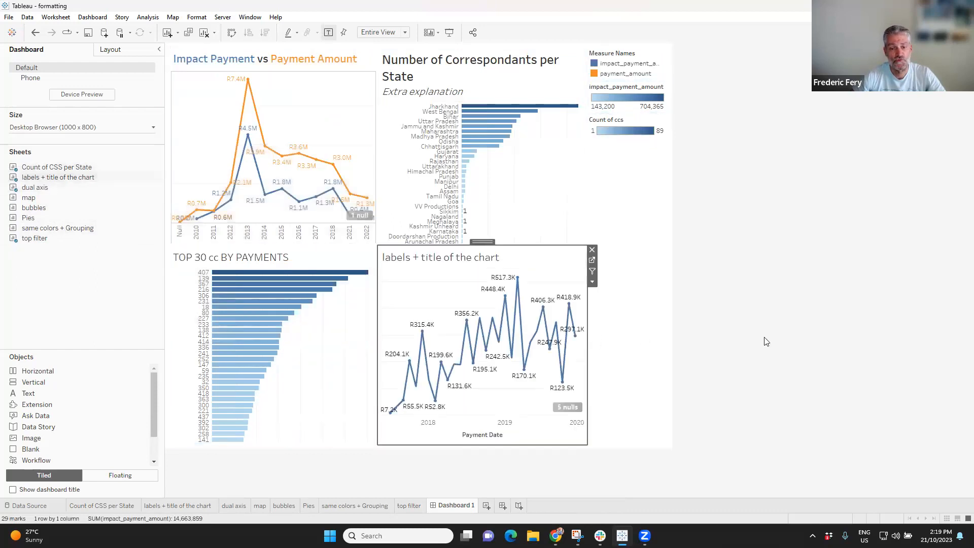
{"action": "left_click", "coordinate": [816, 271]}
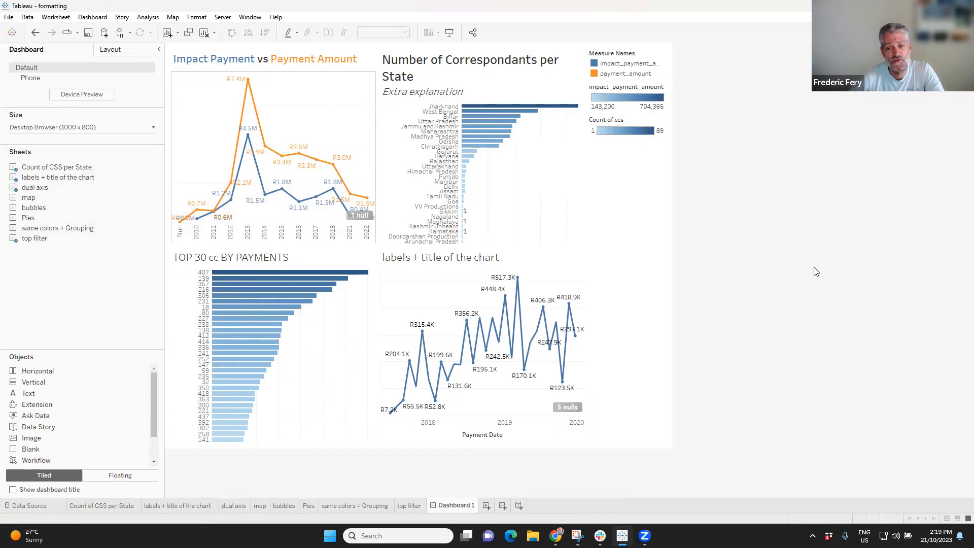
{"action": "left_click", "coordinate": [344, 372]}
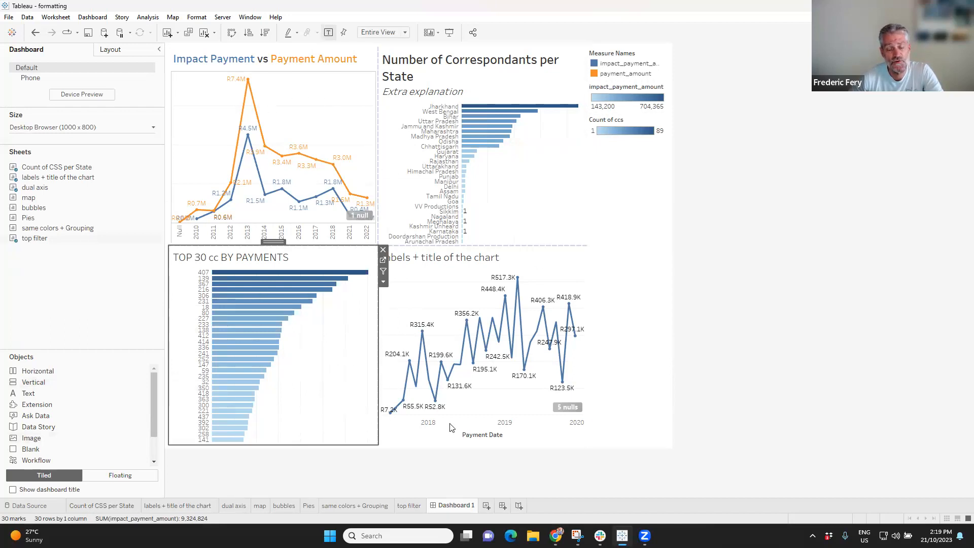
{"action": "left_click", "coordinate": [92, 18]}
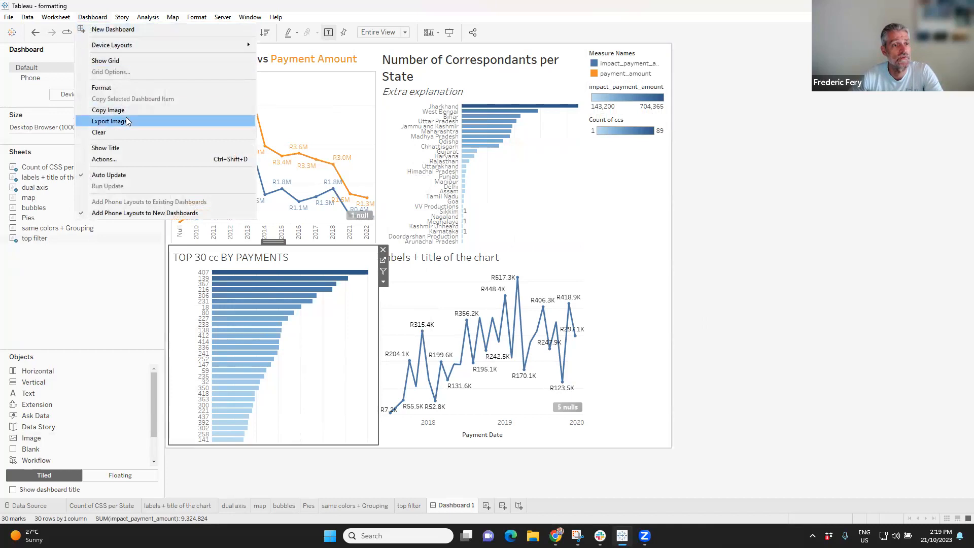
{"action": "left_click", "coordinate": [736, 260]}
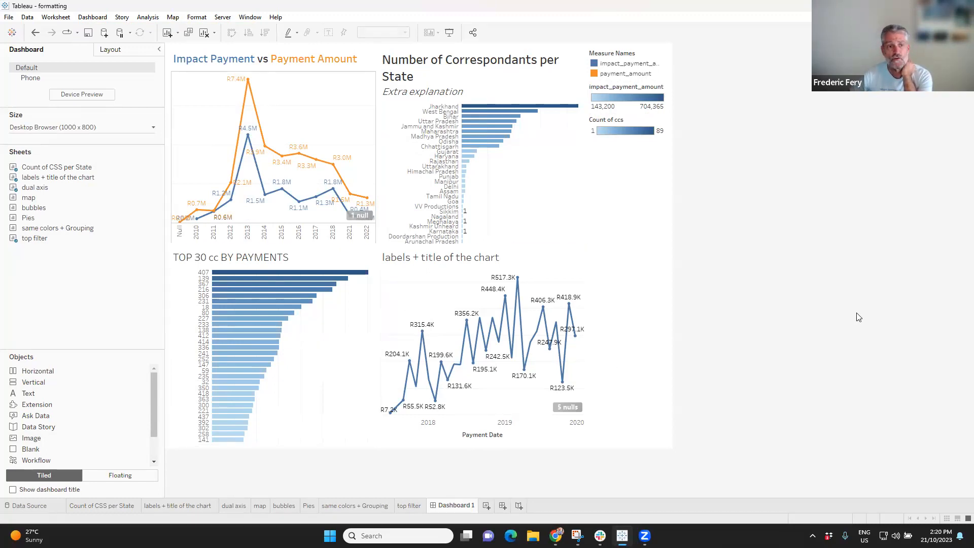
Set the dashboard's fixed width to 1200 px.
{"action": "left_click", "coordinate": [93, 129]}
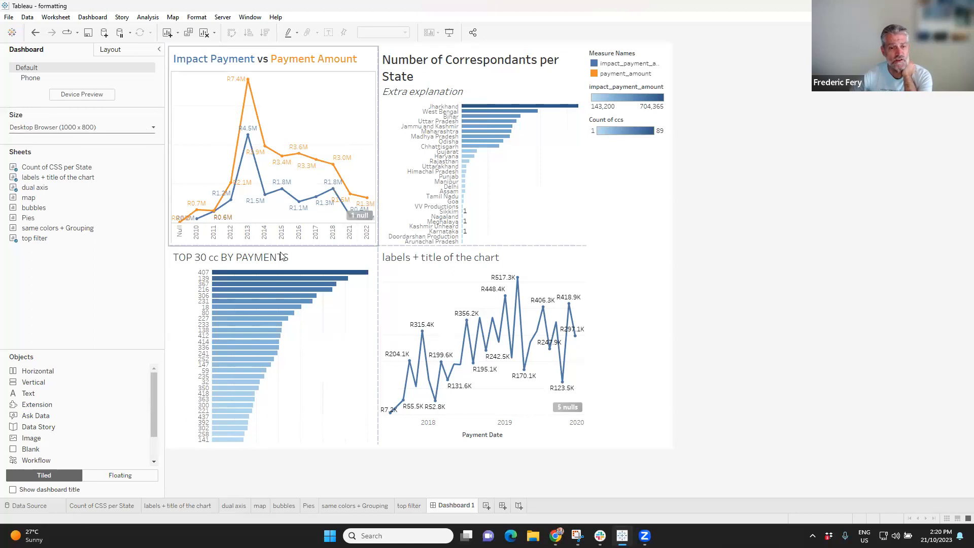
{"action": "left_click", "coordinate": [92, 129]}
{"action": "left_click", "coordinate": [76, 186]}
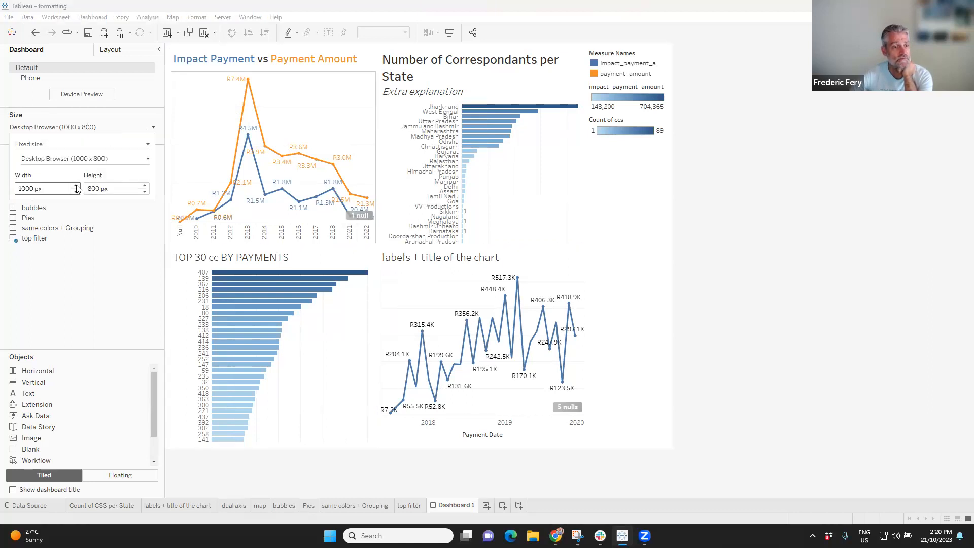
{"action": "left_click", "coordinate": [77, 186]}
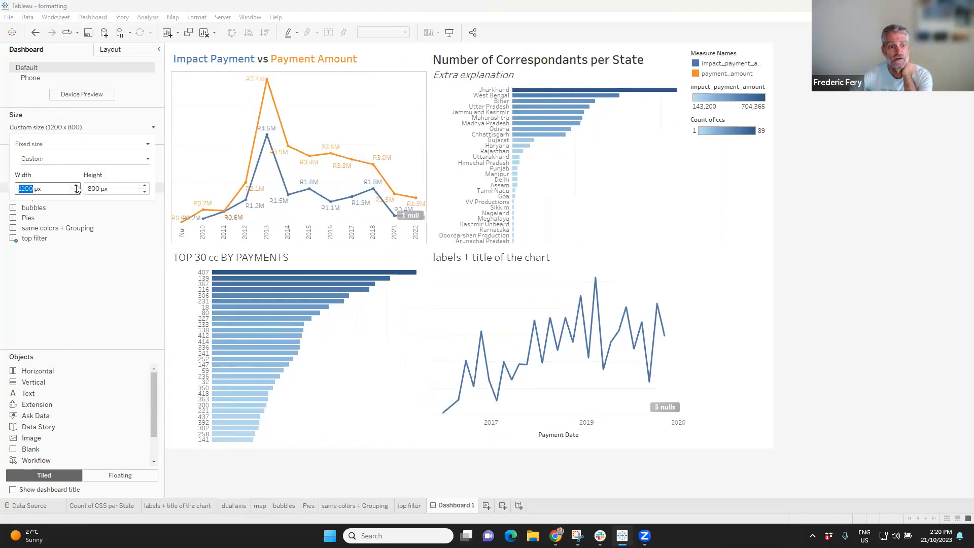
Set the dashboard's fixed height to 900 px.
{"action": "left_click", "coordinate": [145, 187]}
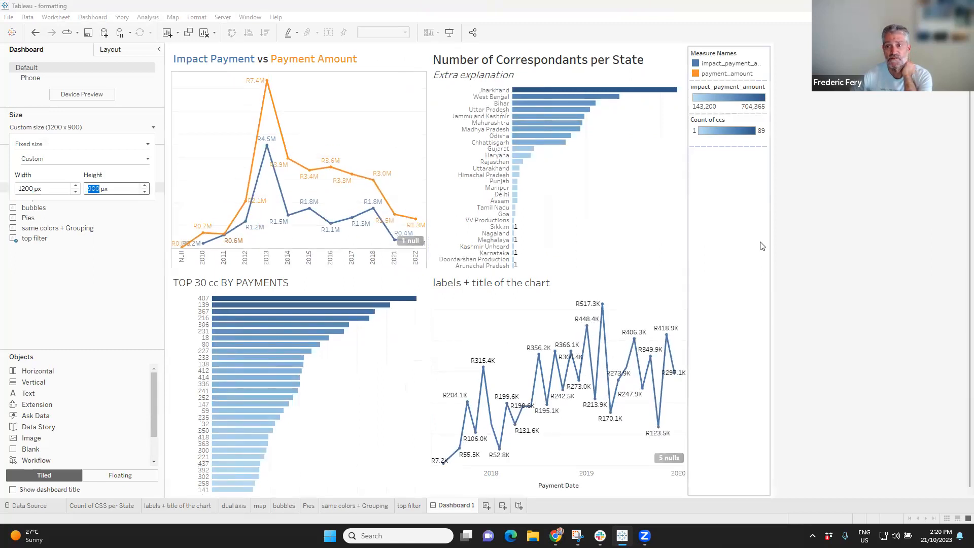
{"action": "left_click", "coordinate": [867, 218]}
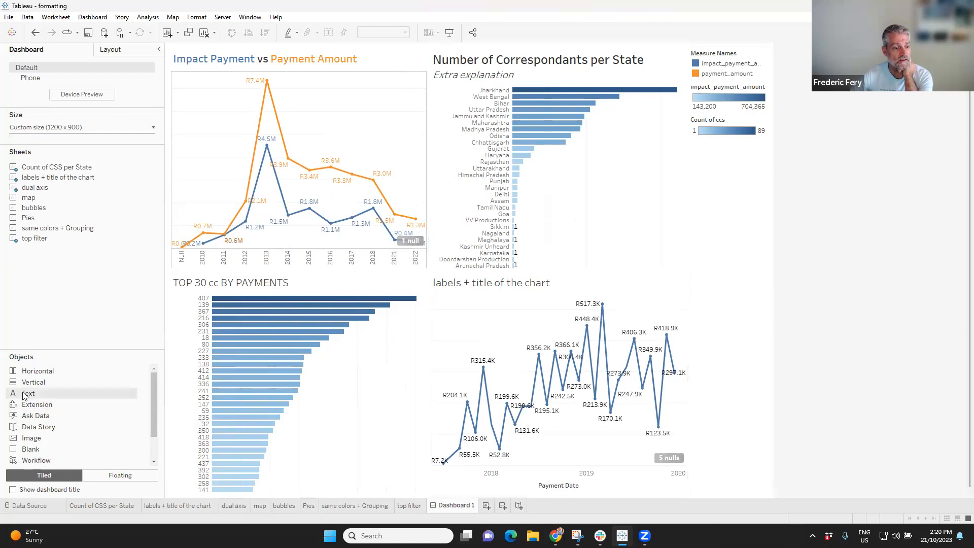
Add a text object reading "My title" across the full width above the dashboard charts.
{"action": "mouse_move", "coordinate": [28, 394]}
{"action": "left_mouse_down"}
{"action": "mouse_move", "coordinate": [421, 228]}
{"action": "mouse_move", "coordinate": [439, 107]}
{"action": "mouse_move", "coordinate": [428, 61]}
{"action": "left_mouse_up"}
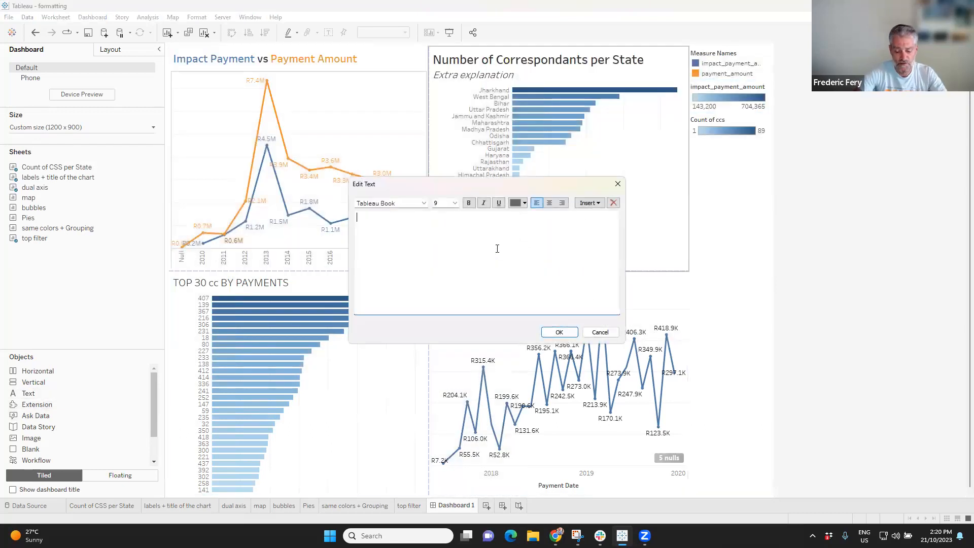
{"action": "key", "text": "BackSpace"}
{"action": "key", "text": "BackSpace"}
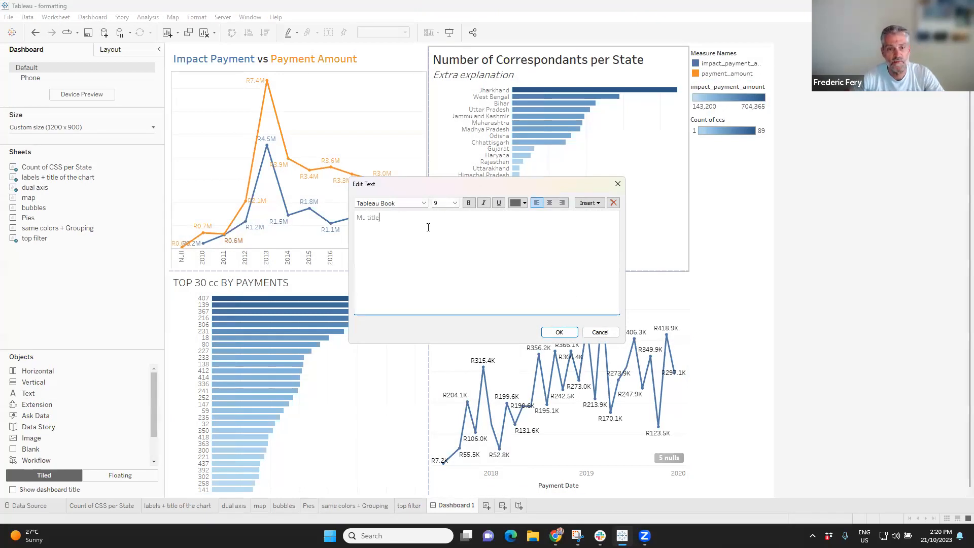
{"action": "left_click", "coordinate": [364, 217]}
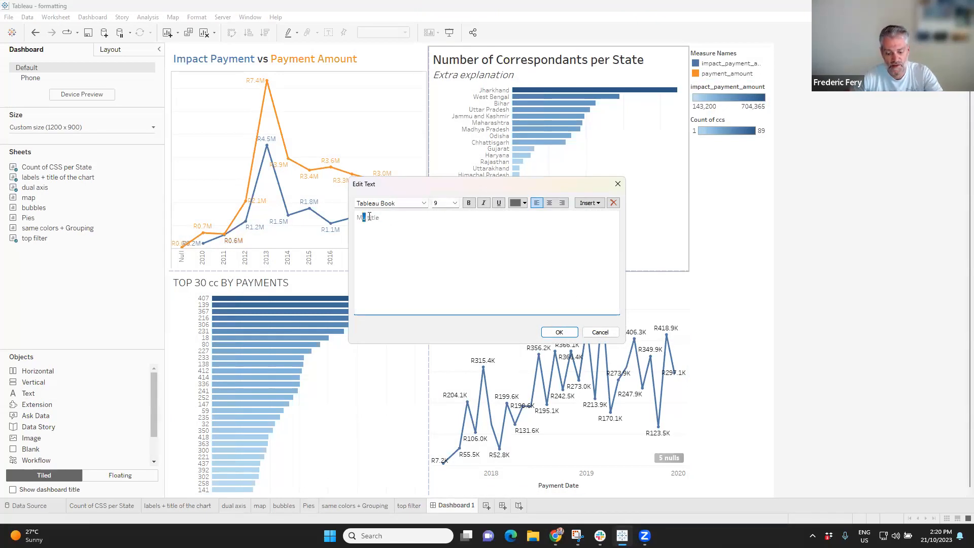
Format the "My title" text as 22 pt bold and shrink its area to a narrow strip above the charts.
{"action": "left_click_drag", "start_coordinate": [409, 215], "coordinate": [339, 219]}
{"action": "left_click", "coordinate": [455, 203]}
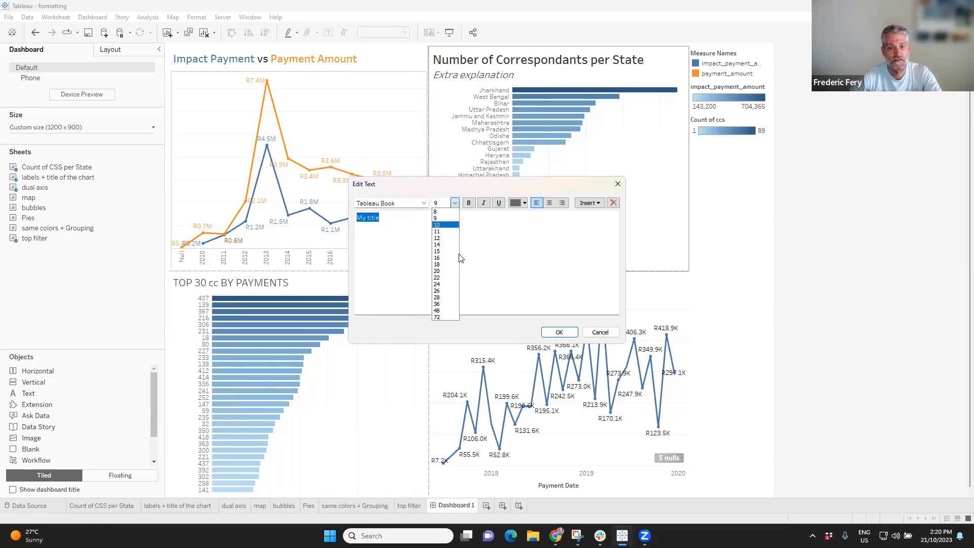
{"action": "left_click", "coordinate": [442, 279]}
{"action": "left_click", "coordinate": [469, 203]}
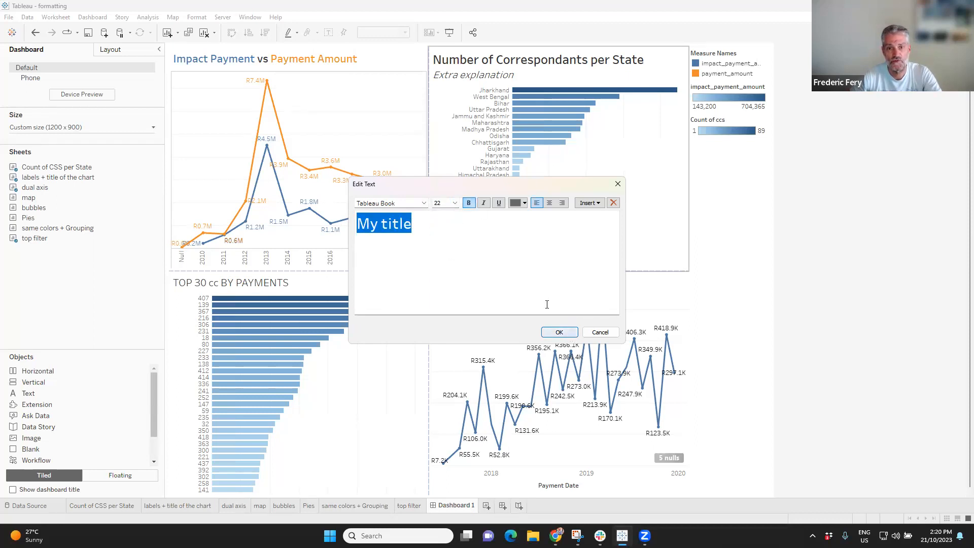
{"action": "left_click", "coordinate": [559, 332]}
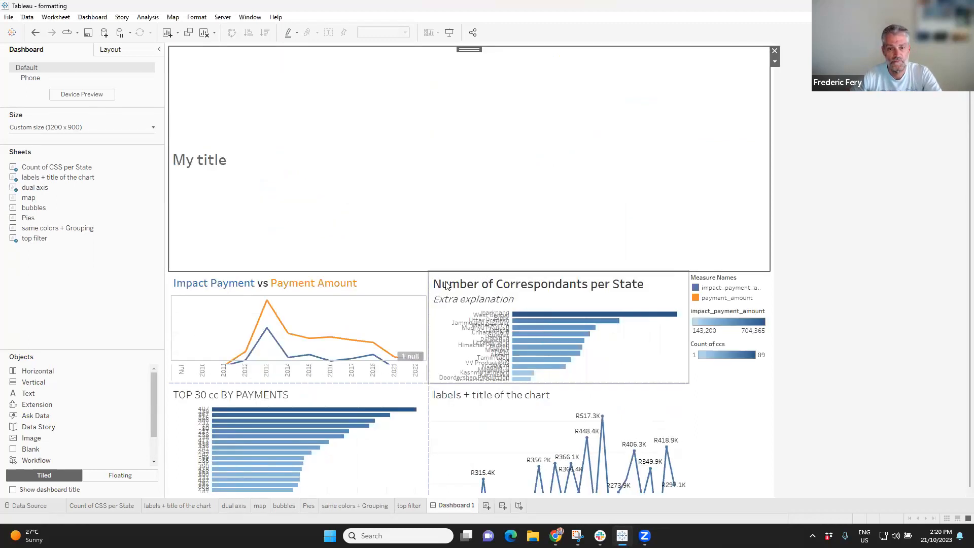
{"action": "left_click_drag", "start_coordinate": [443, 272], "coordinate": [496, 102]}
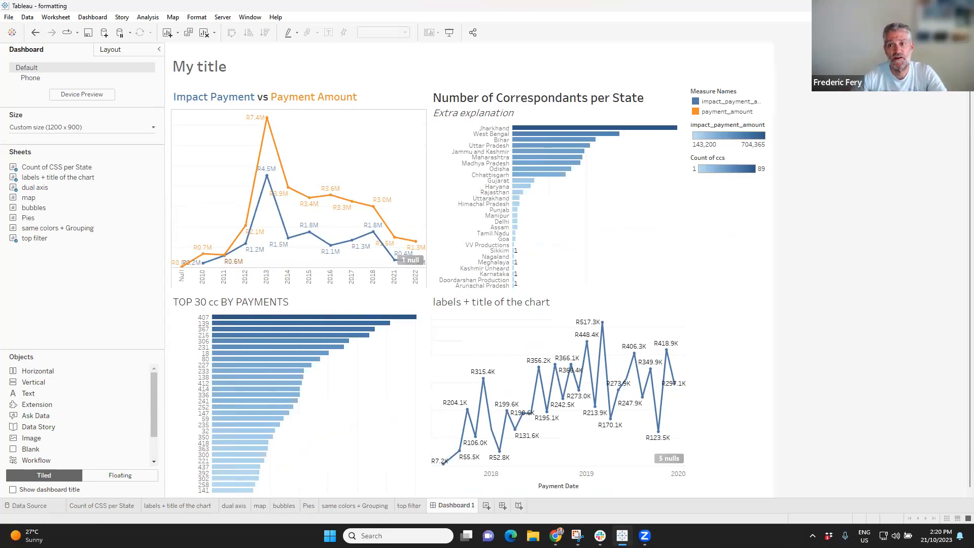
Widen the colour legend on the dual axis sheet to fit the full measure names, and return to Dashboard 1.
{"action": "left_click", "coordinate": [361, 146]}
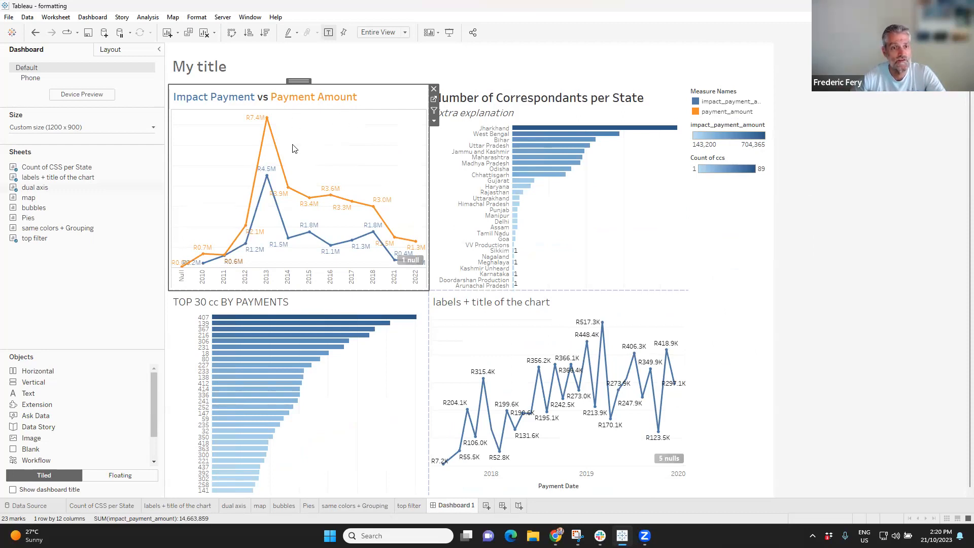
{"action": "left_click", "coordinate": [434, 100]}
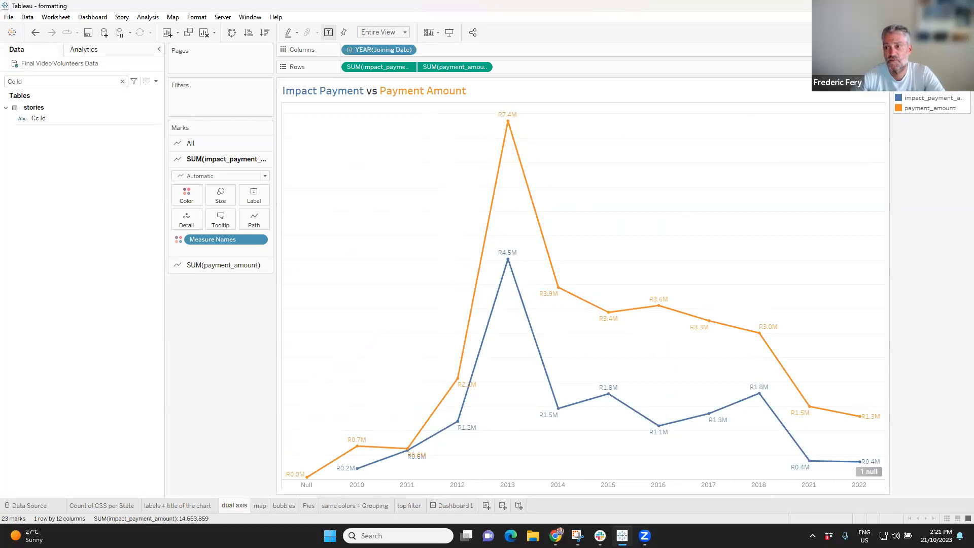
{"action": "left_click_drag", "start_coordinate": [890, 109], "coordinate": [872, 110]}
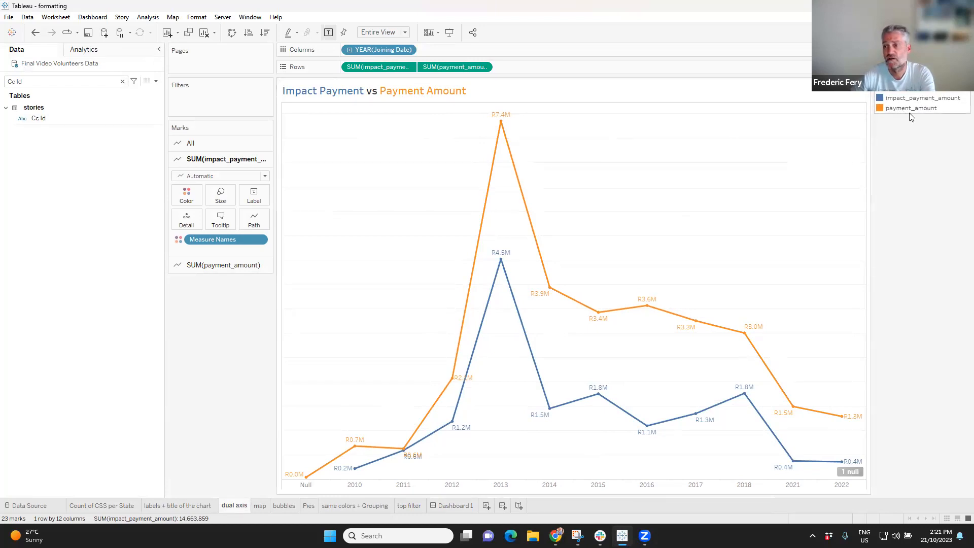
{"action": "left_click", "coordinate": [461, 504]}
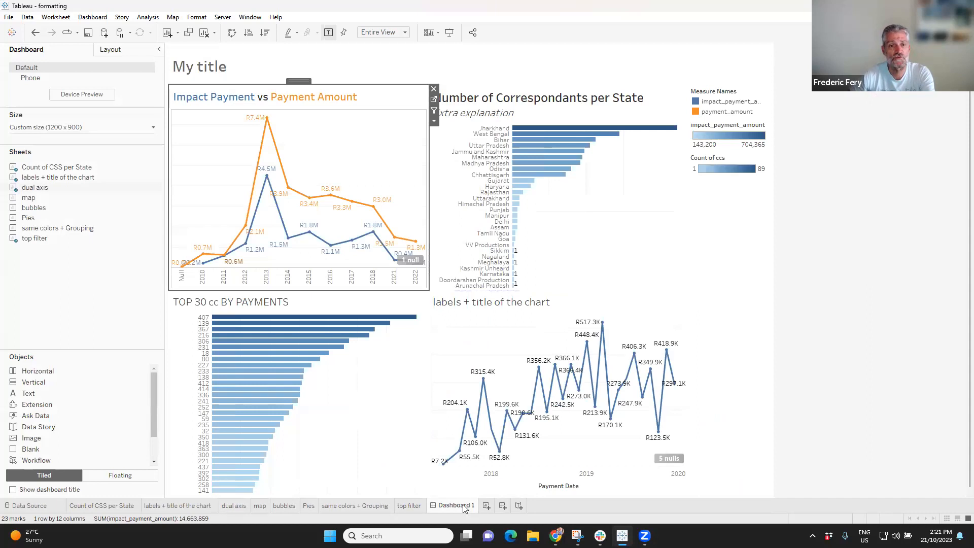
Make the Measure Names legend floating and place it in the upper right of the Impact Payment vs Payment Amount chart.
{"action": "left_click", "coordinate": [729, 92]}
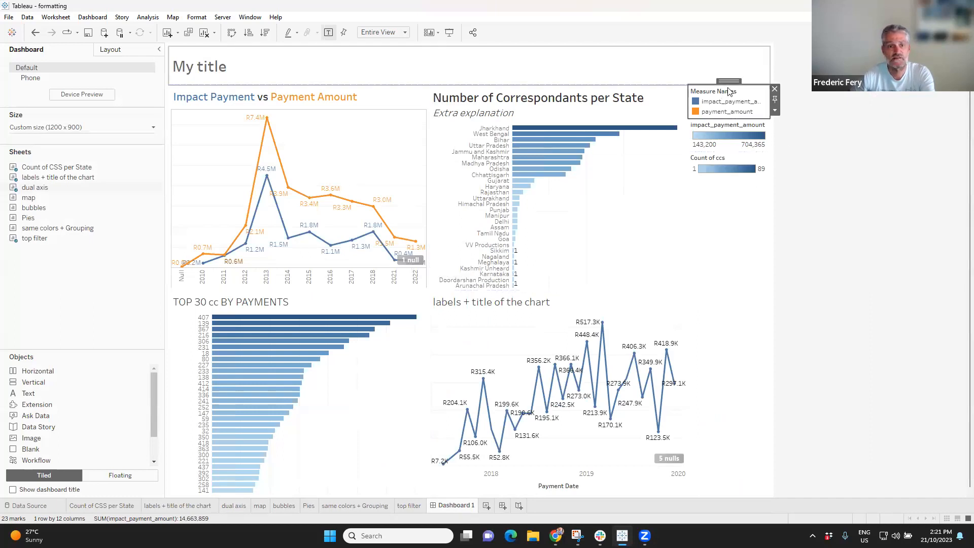
{"action": "left_click", "coordinate": [775, 113]}
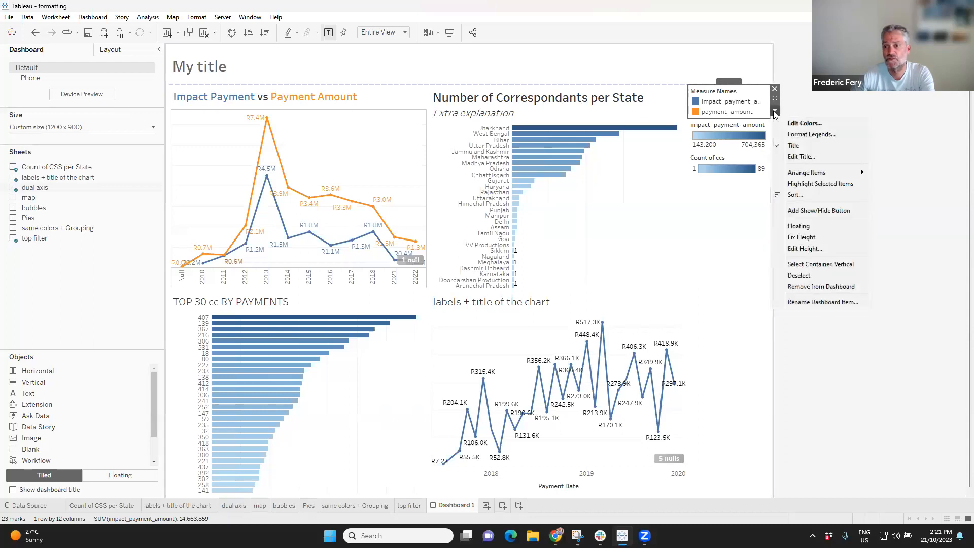
{"action": "left_click", "coordinate": [811, 226]}
{"action": "left_click_drag", "start_coordinate": [720, 93], "coordinate": [377, 112]}
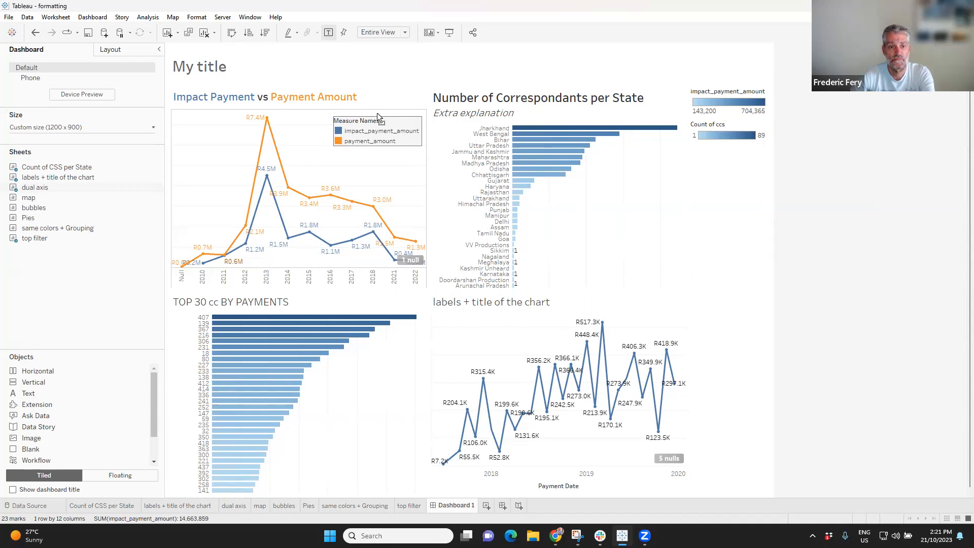
{"action": "left_click", "coordinate": [856, 249]}
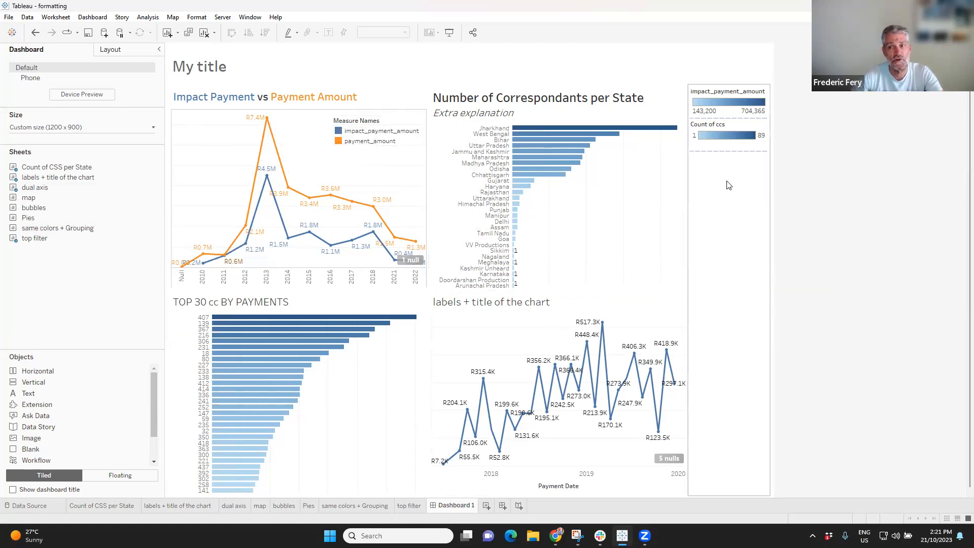
Remove the impact_payment_amount and Count of ccs legends from the dashboard.
{"action": "left_click", "coordinate": [766, 96]}
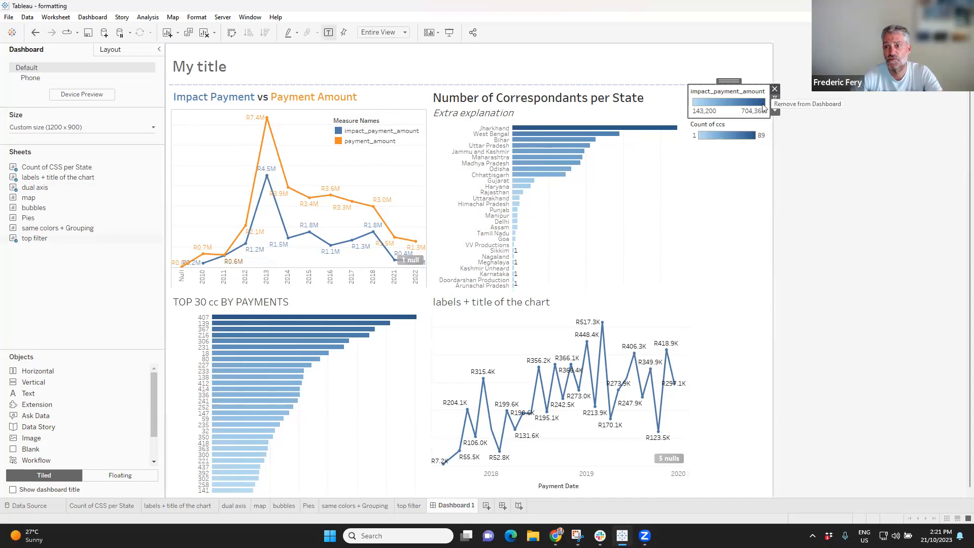
{"action": "left_click", "coordinate": [775, 90]}
{"action": "left_click", "coordinate": [774, 90]}
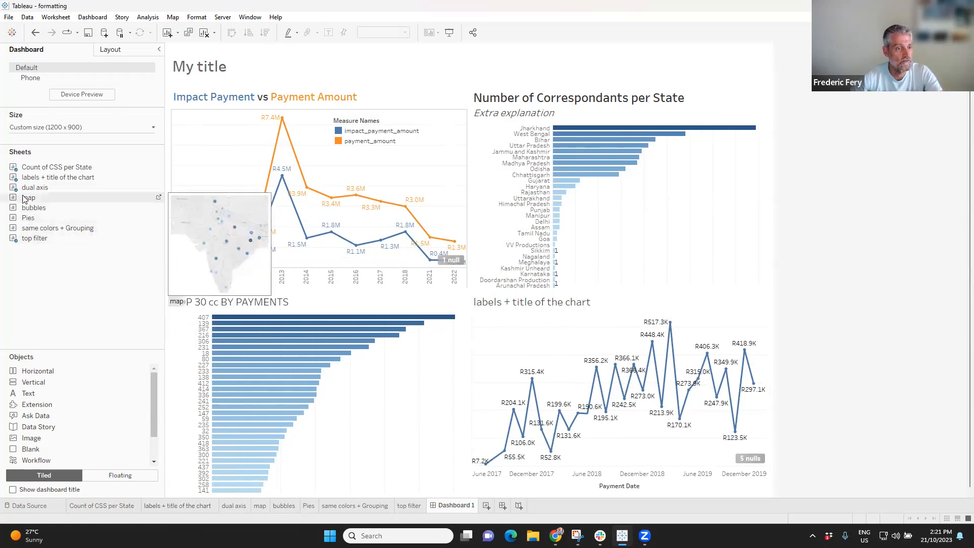
Replace the Number of Correspondants per State chart on the dashboard with the same colors + Grouping sheet.
{"action": "mouse_move", "coordinate": [29, 221]}
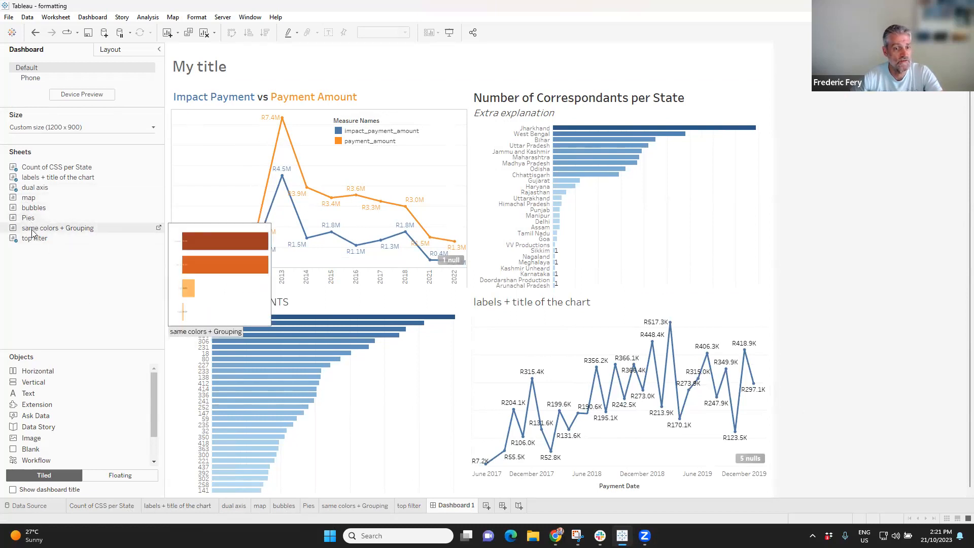
{"action": "left_click_drag", "start_coordinate": [32, 231], "coordinate": [682, 215]}
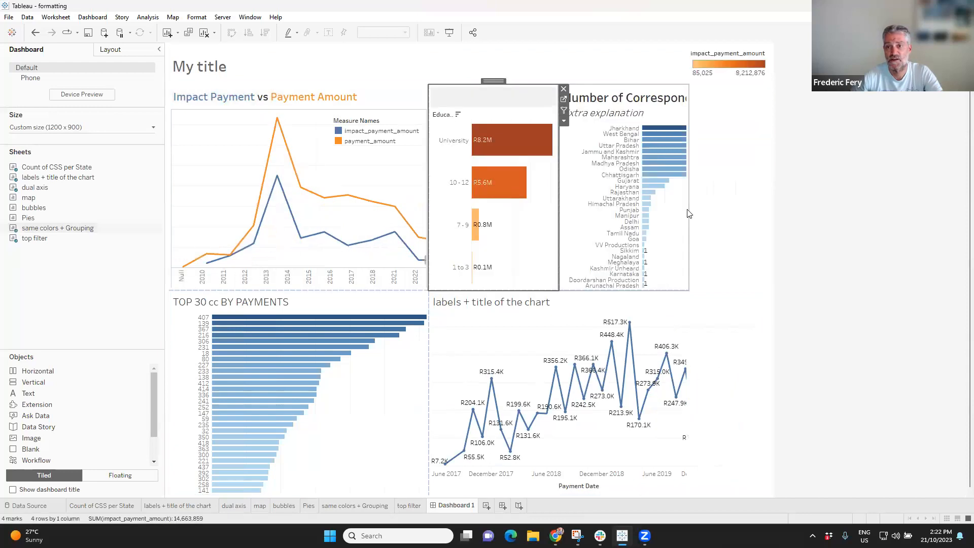
{"action": "left_click", "coordinate": [680, 248]}
{"action": "left_click", "coordinate": [693, 90]}
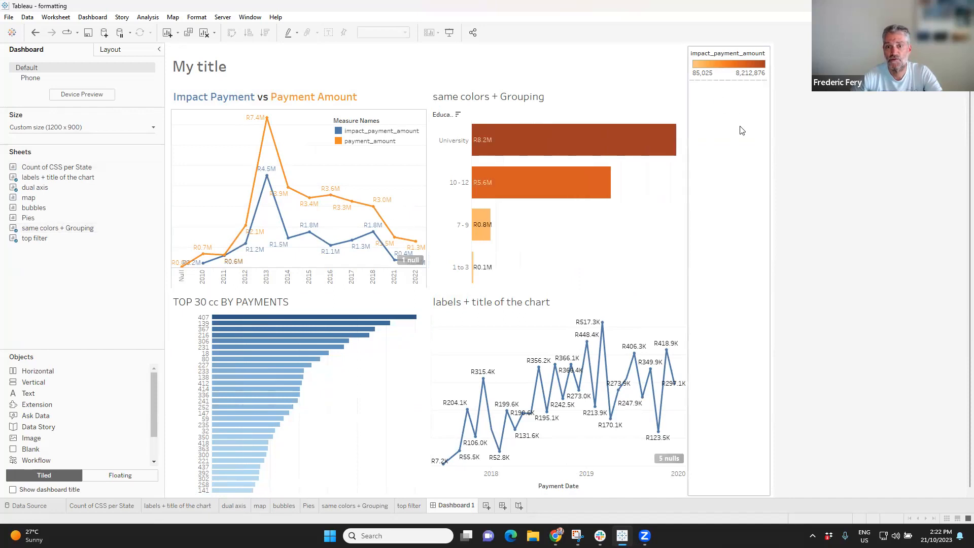
Make the impact_payment_amount legend floating, place it in the lower right of the same colors + Grouping chart, and widen it.
{"action": "left_click", "coordinate": [721, 54]}
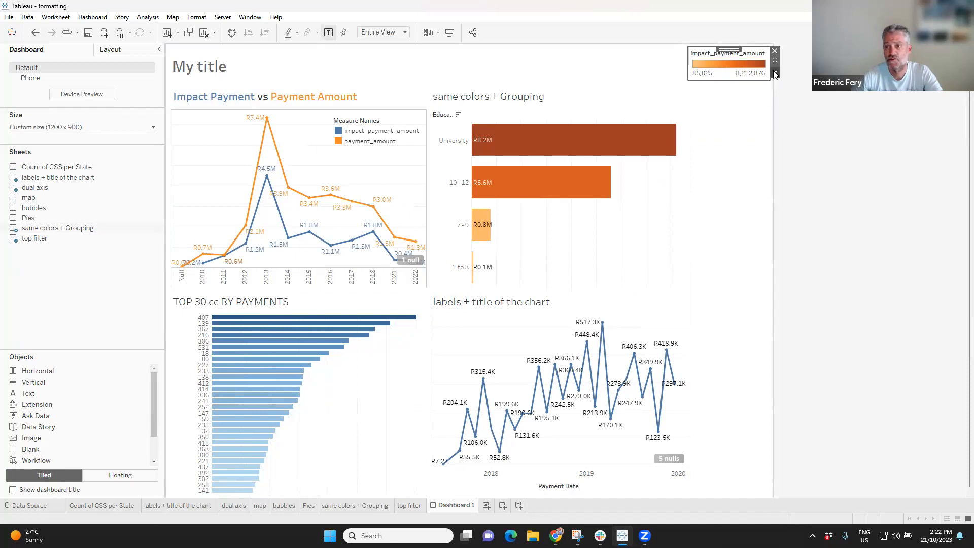
{"action": "left_click", "coordinate": [775, 73]}
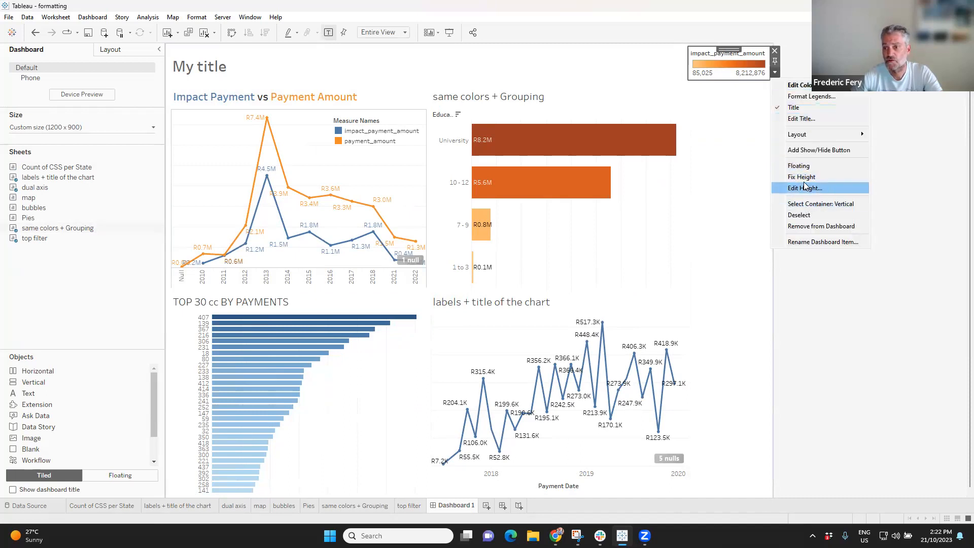
{"action": "left_click", "coordinate": [799, 165]}
{"action": "left_click_drag", "start_coordinate": [708, 54], "coordinate": [776, 55]}
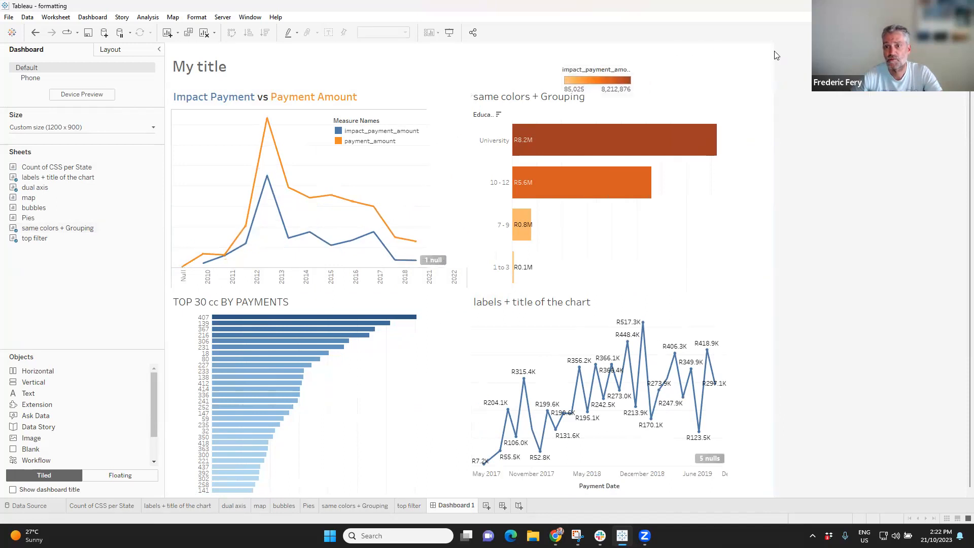
{"action": "left_click_drag", "start_coordinate": [593, 69], "coordinate": [711, 220]}
{"action": "left_click_drag", "start_coordinate": [679, 249], "coordinate": [659, 249]}
{"action": "left_click", "coordinate": [828, 269]}
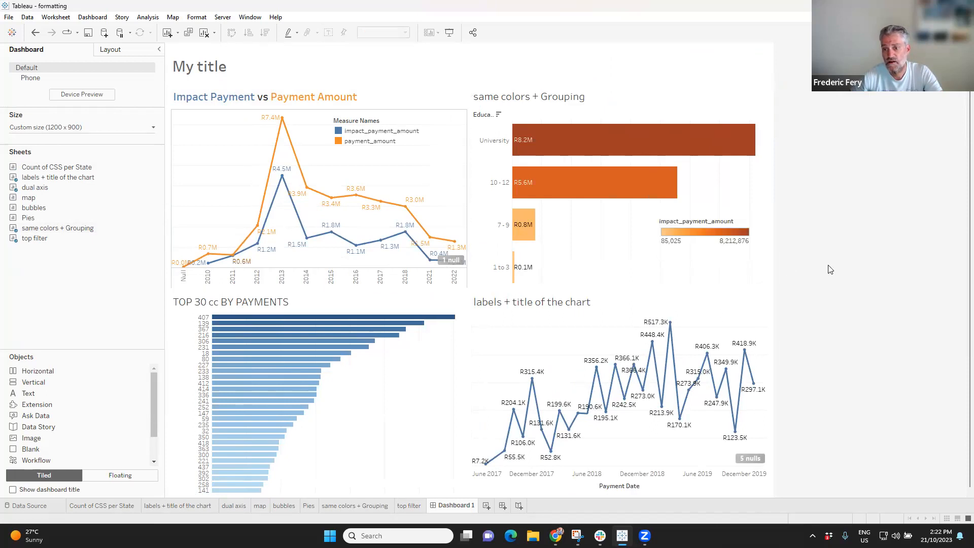
Hide the floating impact_payment_amount legend's title and move the legend beside the same colors + Grouping heading.
{"action": "left_click", "coordinate": [705, 221]}
{"action": "right_click", "coordinate": [696, 220]}
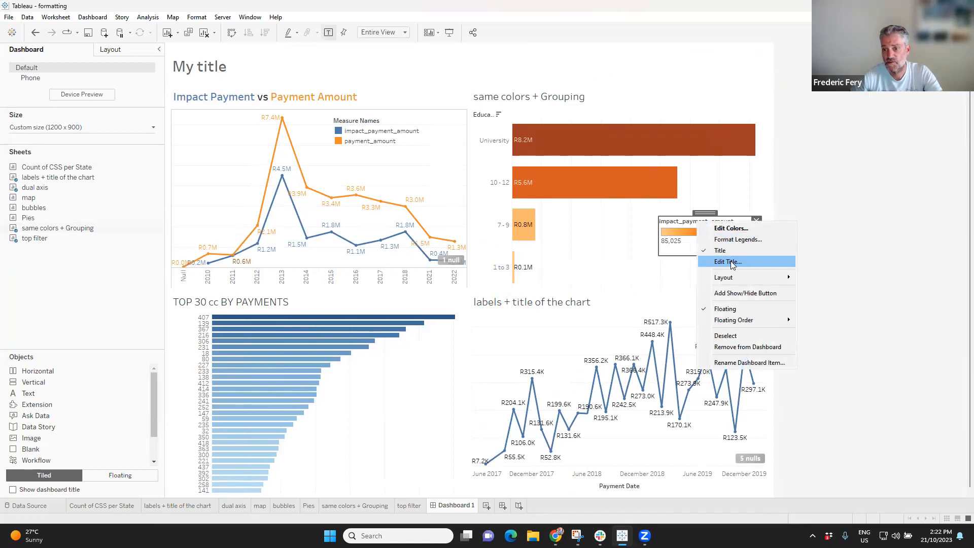
{"action": "left_click", "coordinate": [720, 250]}
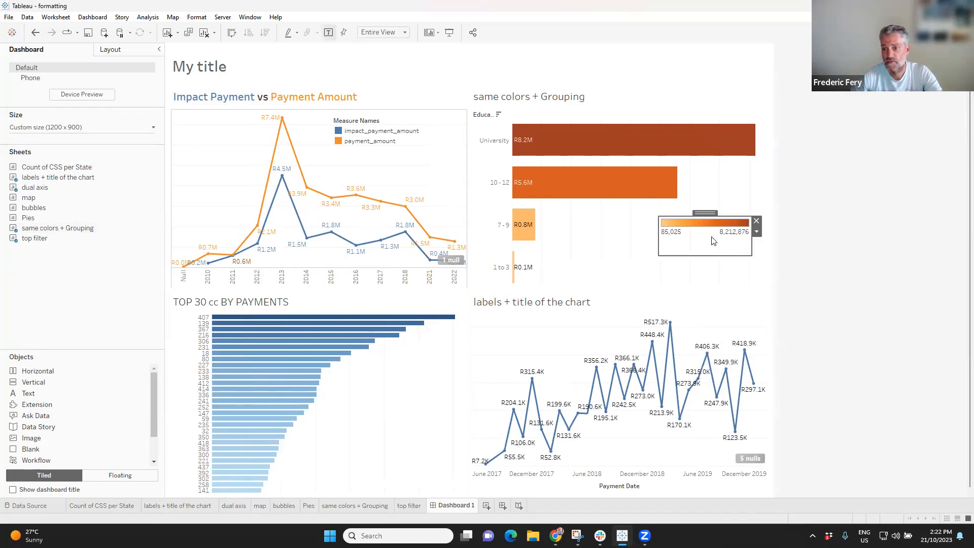
{"action": "left_click_drag", "start_coordinate": [713, 256], "coordinate": [711, 84]}
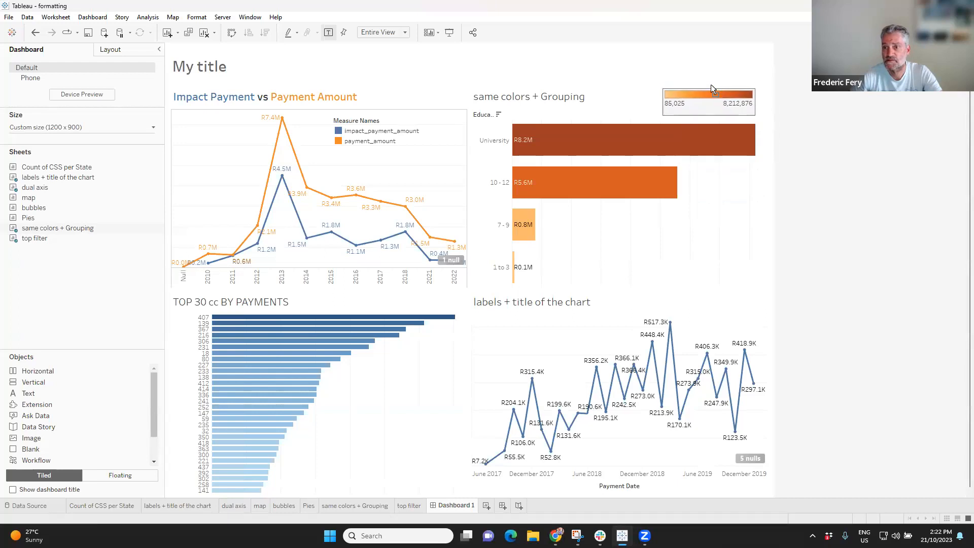
{"action": "left_click", "coordinate": [816, 211]}
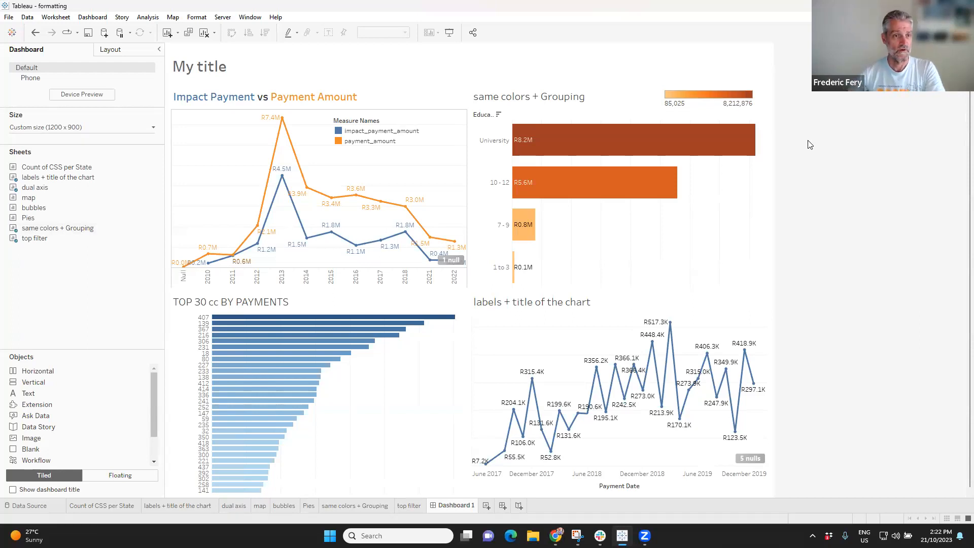
{"action": "left_click", "coordinate": [60, 18]}
{"action": "mouse_move", "coordinate": [85, 21]}
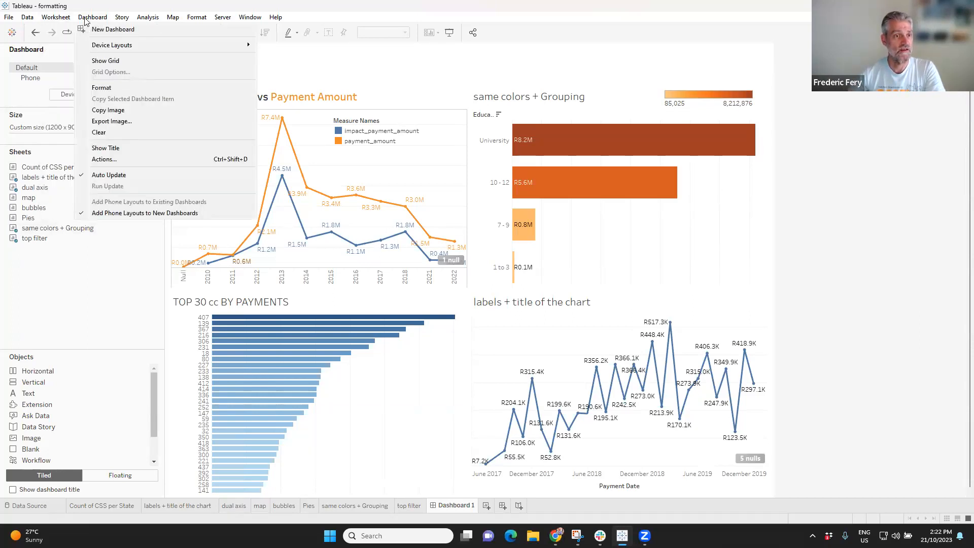
{"action": "left_click", "coordinate": [113, 122]}
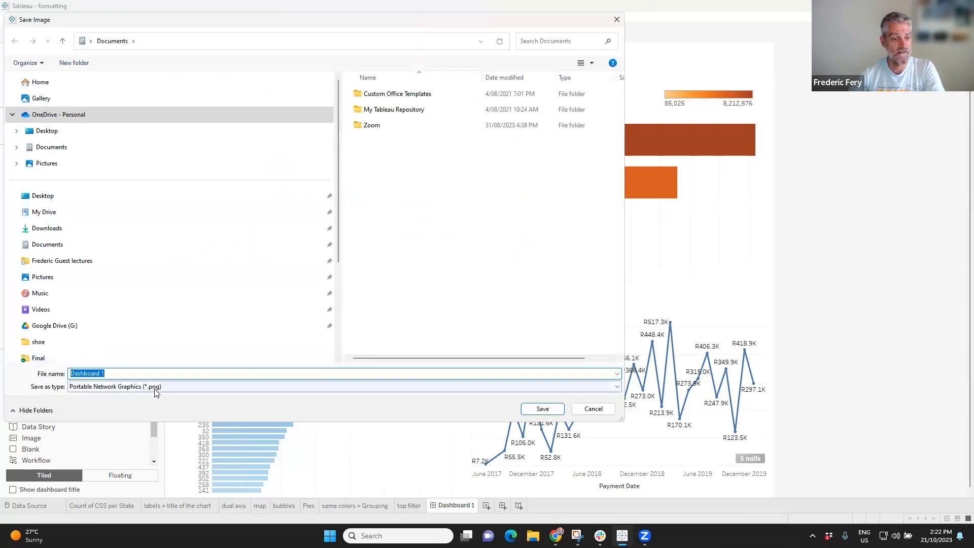
{"action": "left_click", "coordinate": [594, 409]}
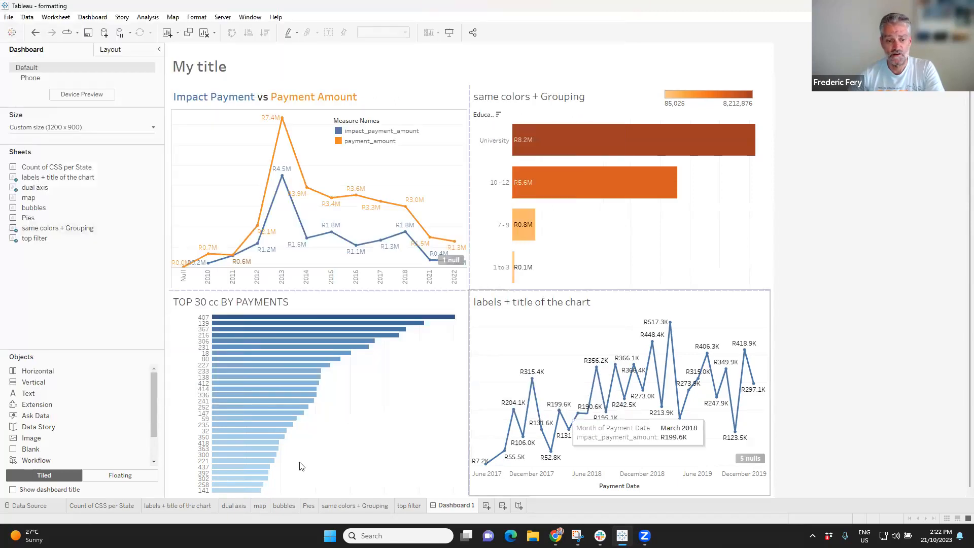
Open the image export options for the Count of CSS per State worksheet.
{"action": "left_click", "coordinate": [121, 503]}
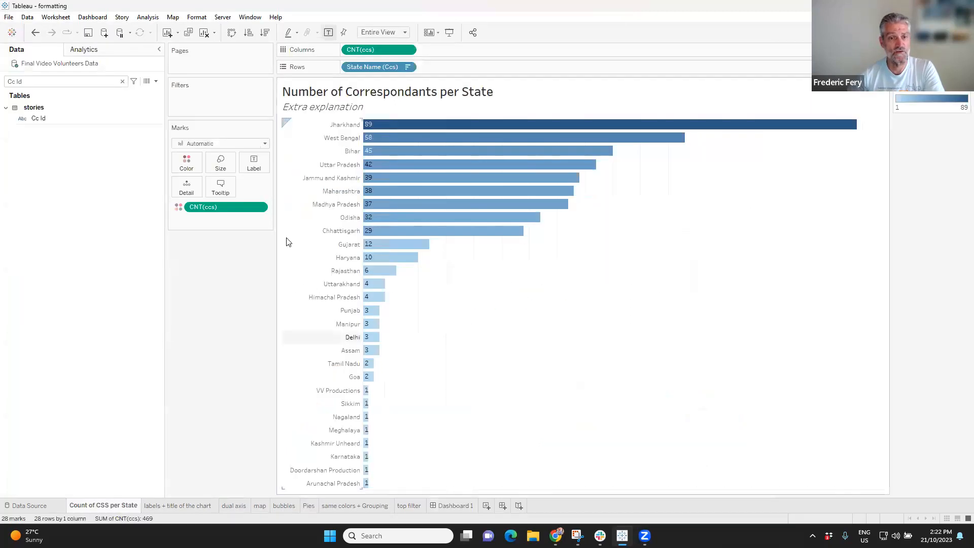
{"action": "left_click", "coordinate": [56, 17]}
{"action": "mouse_move", "coordinate": [69, 56]}
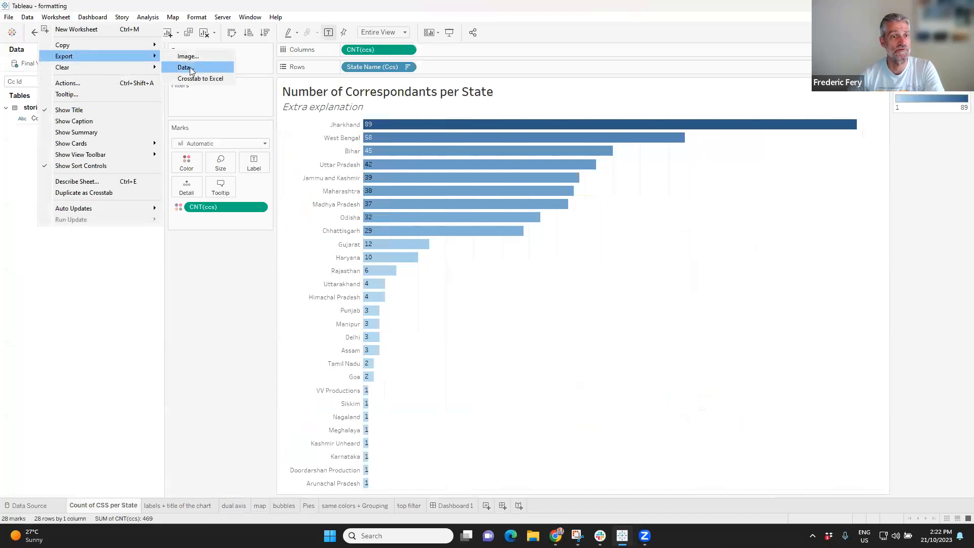
{"action": "left_click", "coordinate": [191, 56]}
{"action": "left_click", "coordinate": [553, 316]}
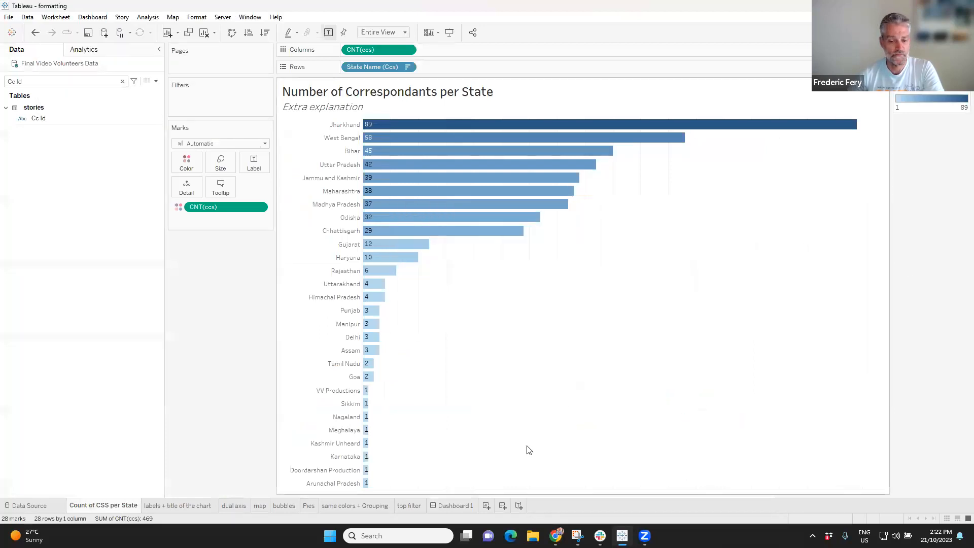
Hide all the sheets used in Dashboard 1 and rename the dashboard as Evaluation 1.
{"action": "left_click", "coordinate": [455, 506]}
{"action": "right_click", "coordinate": [456, 508]}
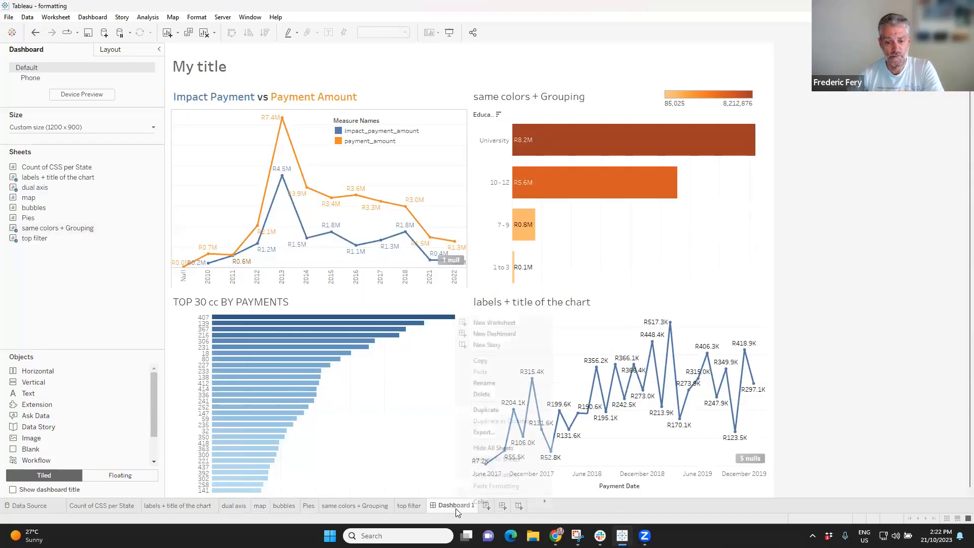
{"action": "left_click", "coordinate": [490, 449]}
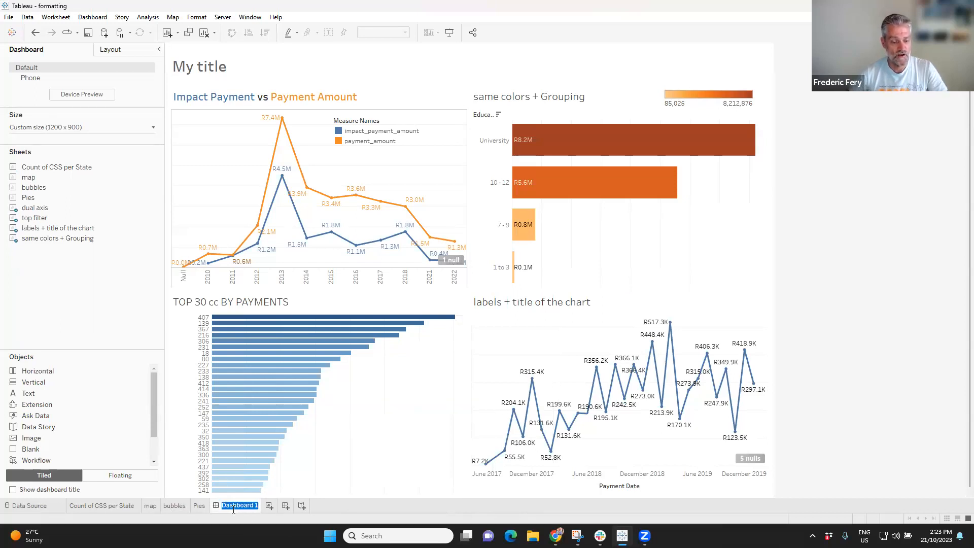
{"action": "type", "text": "Evaluation"}
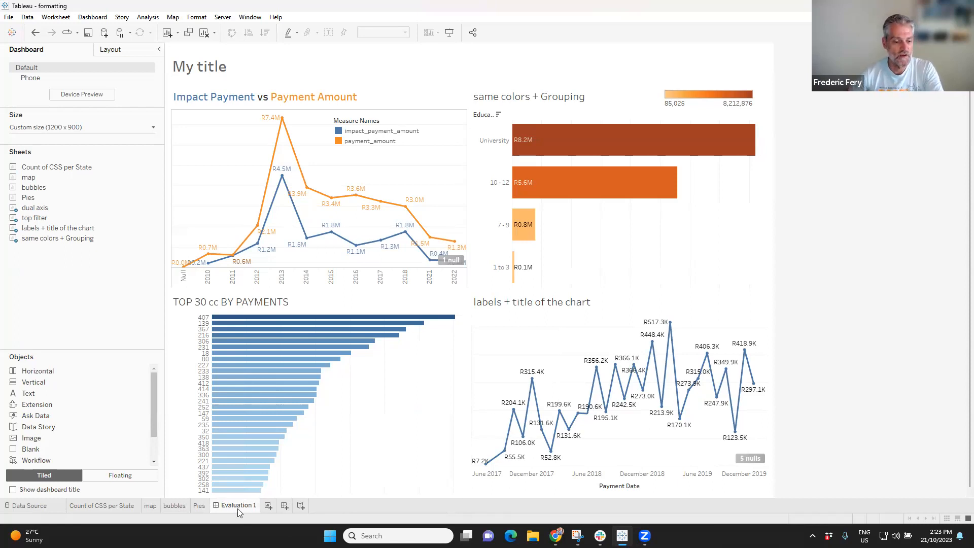
Unhide all the sheets used in the Evaluation 1 dashboard and hide them again.
{"action": "right_click", "coordinate": [247, 509]}
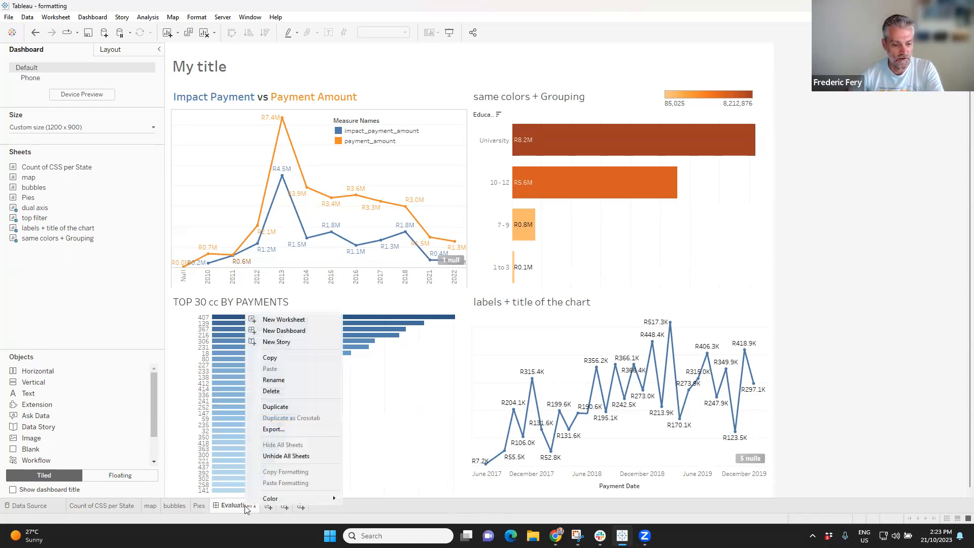
{"action": "left_click", "coordinate": [281, 458]}
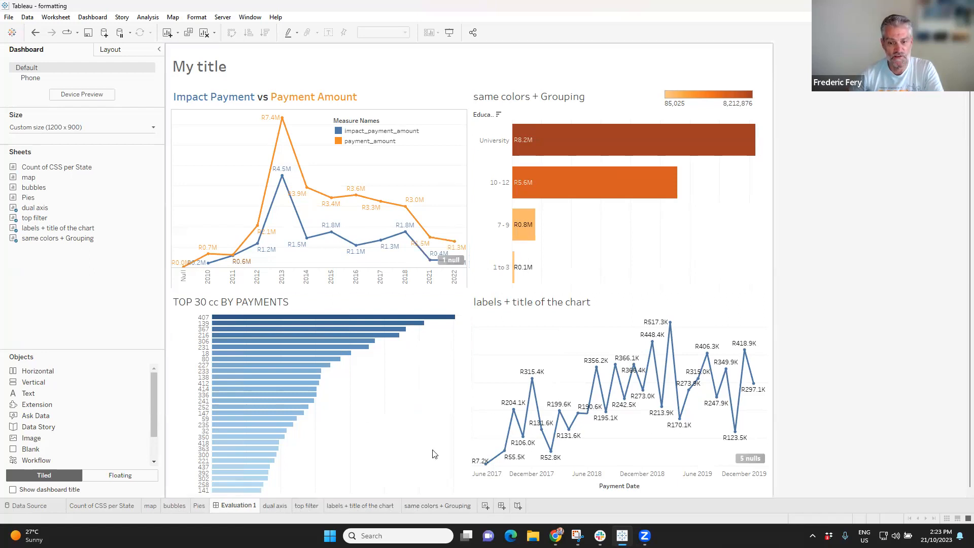
{"action": "right_click", "coordinate": [236, 509]}
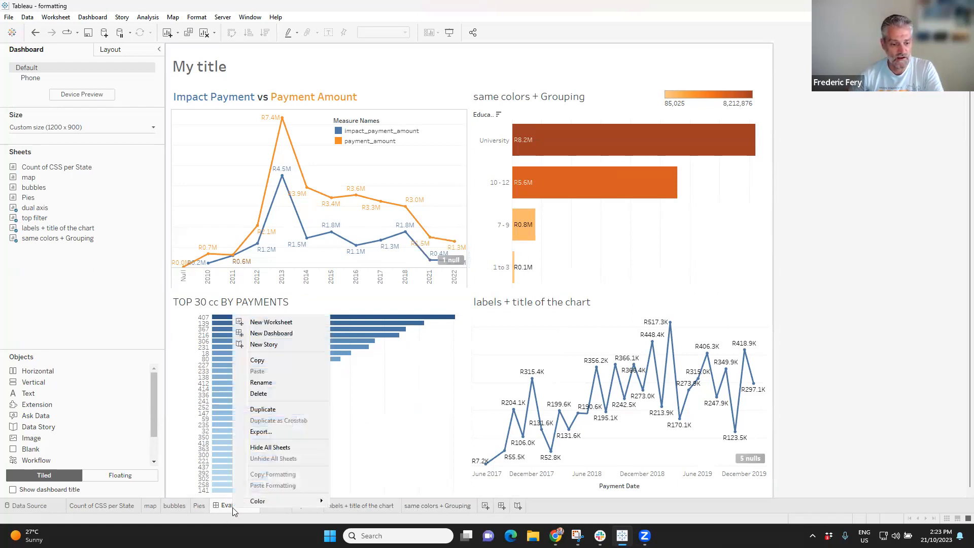
{"action": "left_click", "coordinate": [276, 449]}
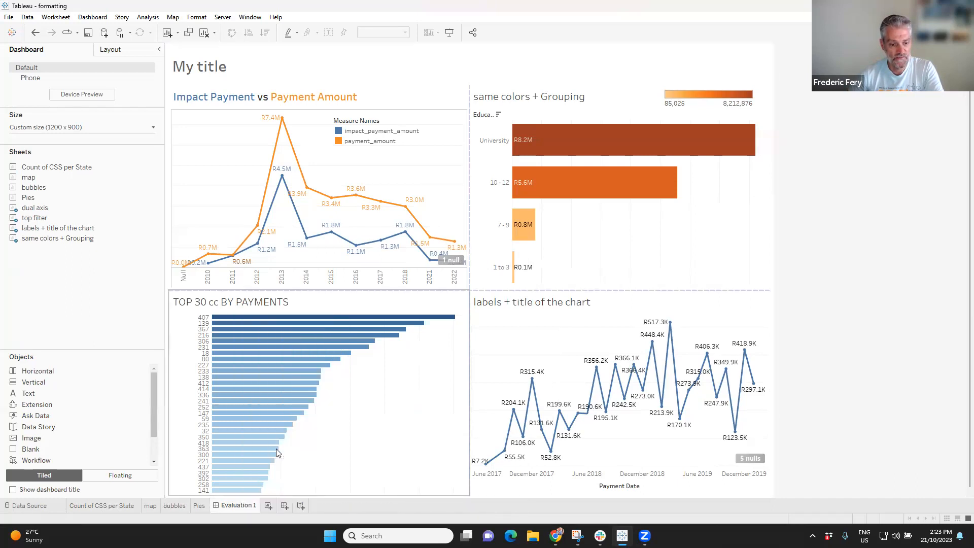
Assign a color to the Evaluation 1 dashboard's sheet label.
{"action": "right_click", "coordinate": [236, 509]}
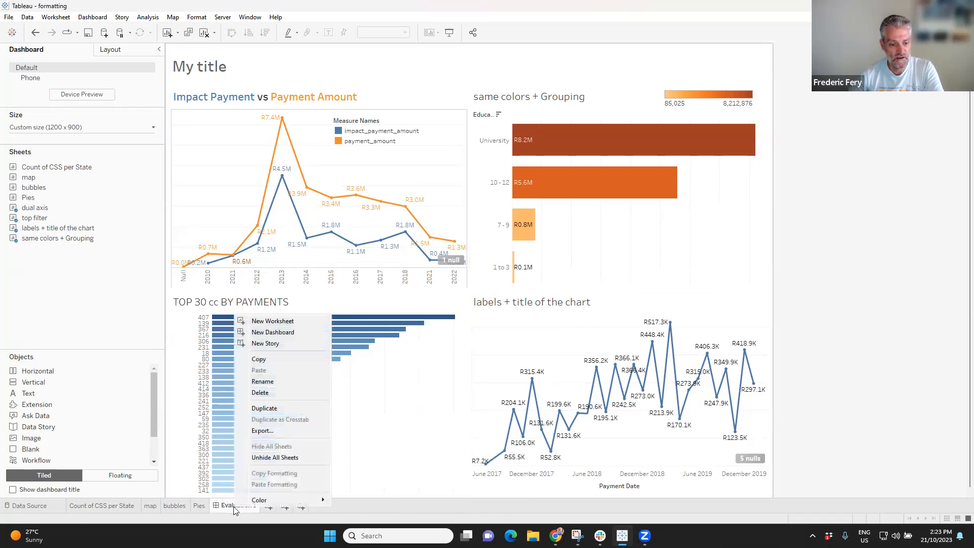
{"action": "mouse_move", "coordinate": [273, 500]}
{"action": "left_click", "coordinate": [356, 474]}
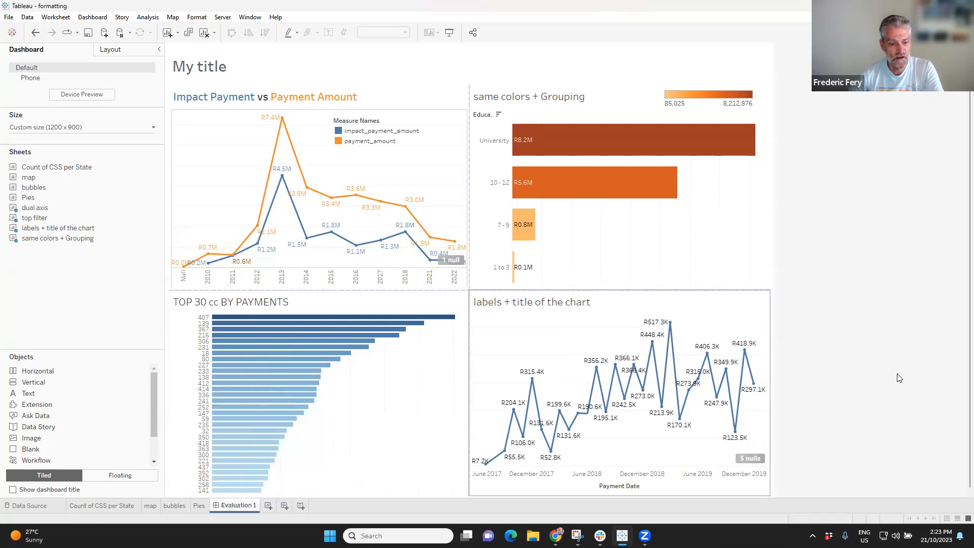